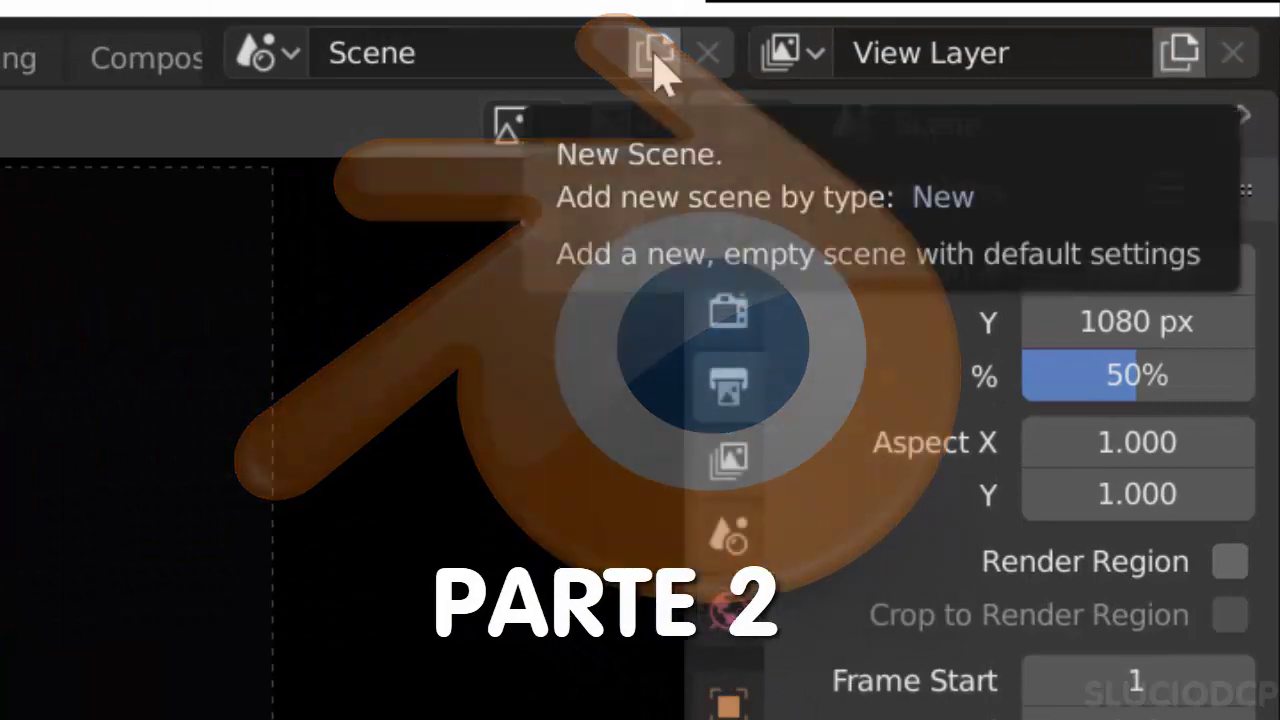
Create a new empty scene, Scene.001, and show its perspective 3D viewport in Layout.
left_click(655, 50)
left_click(655, 155)
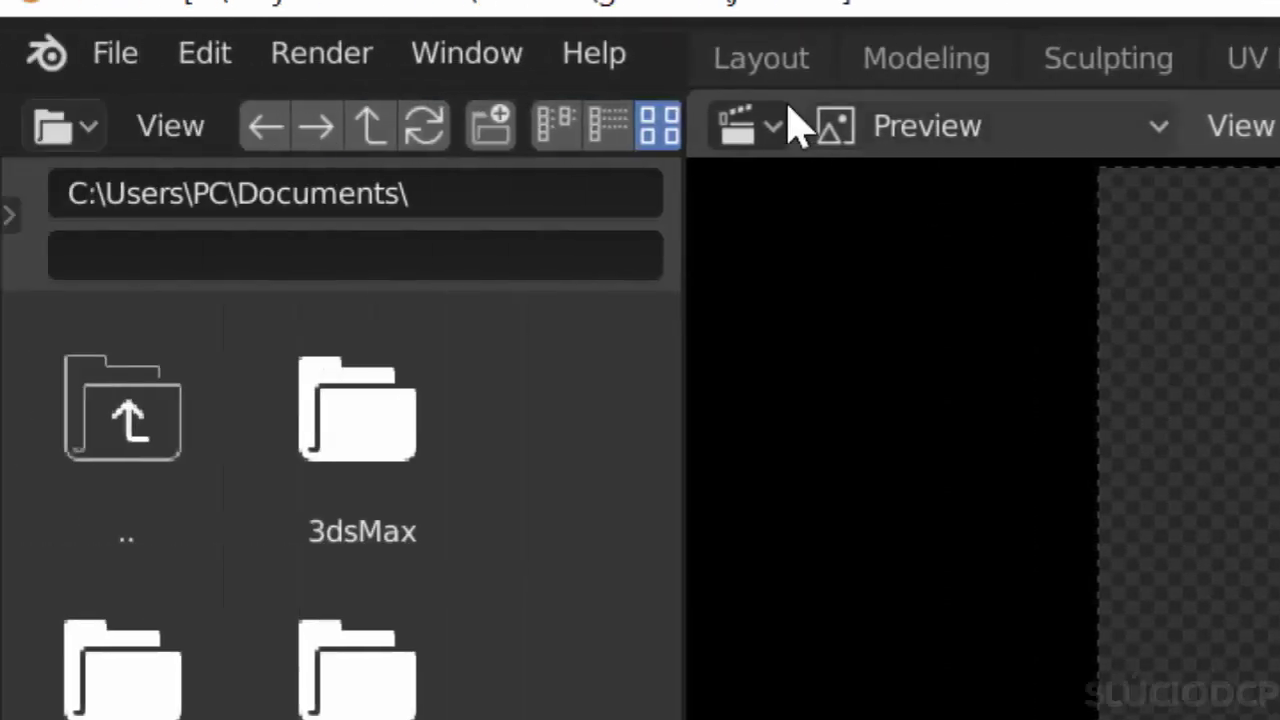
left_click(748, 50)
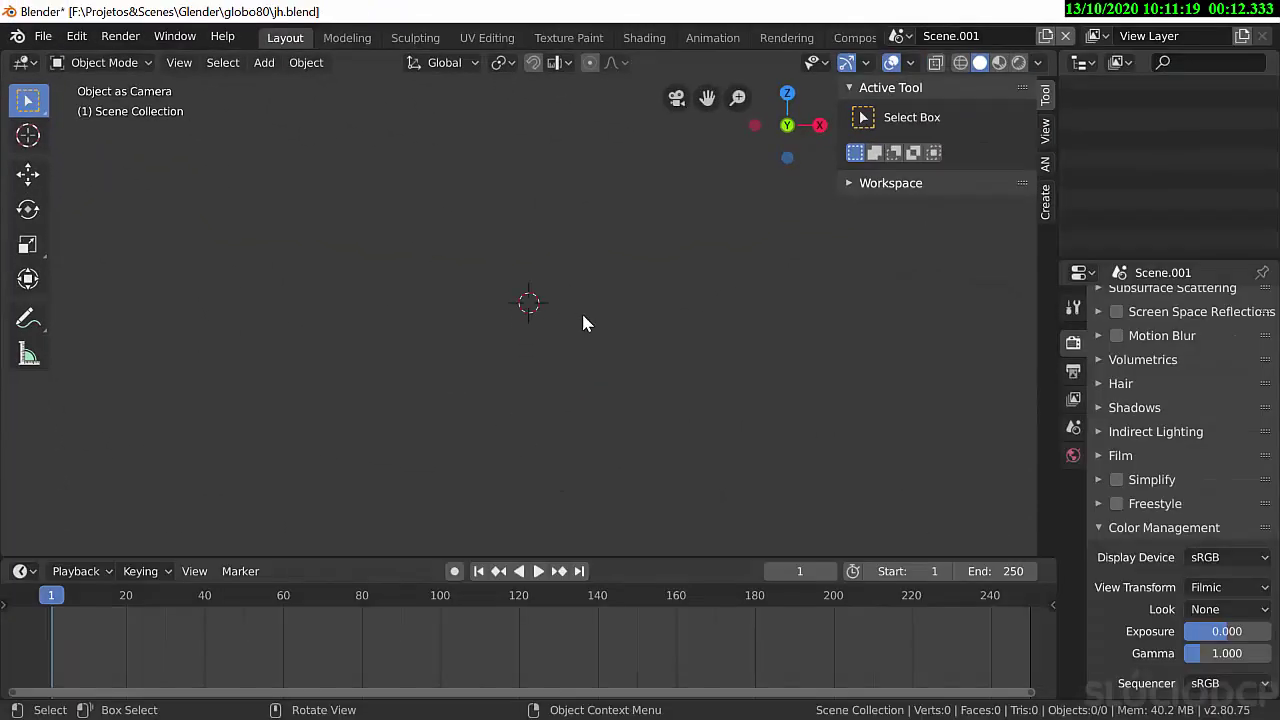
middle_click_drag(581, 311, 533, 323)
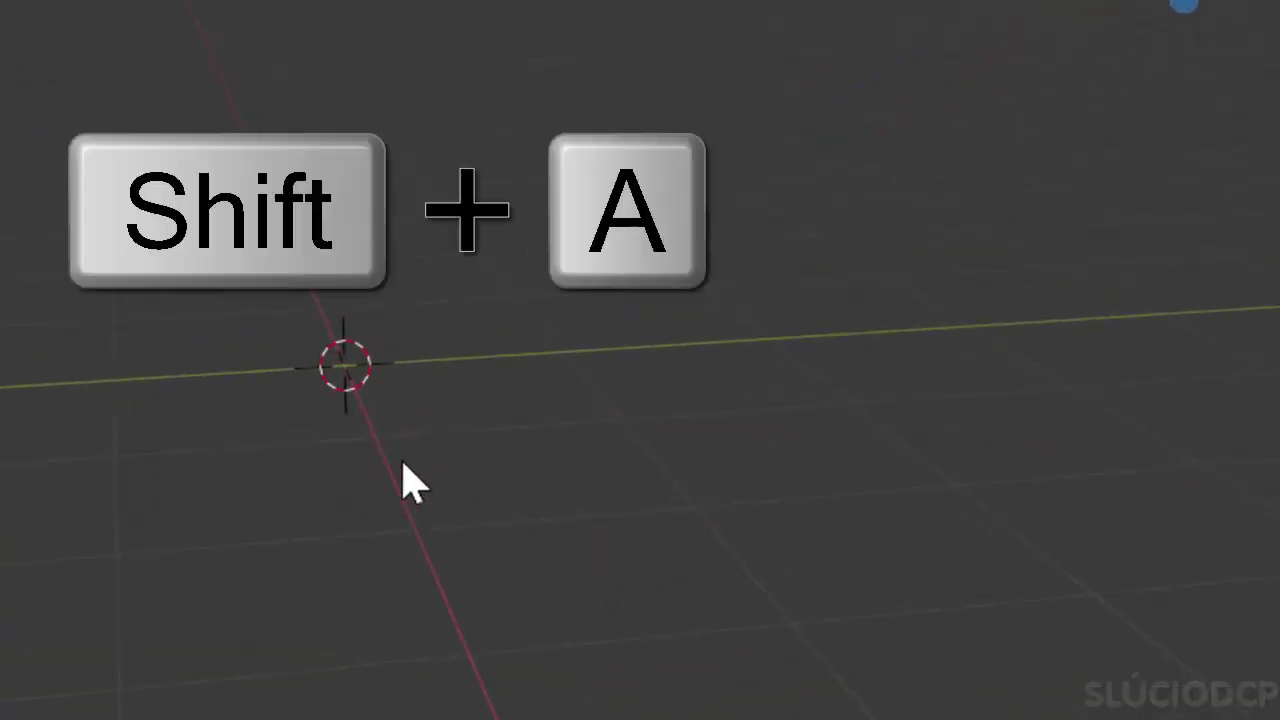
Add a Bezier curve and rotate it 90° about X, then 90° about Z.
key("shift+a")
left_click(778, 460)
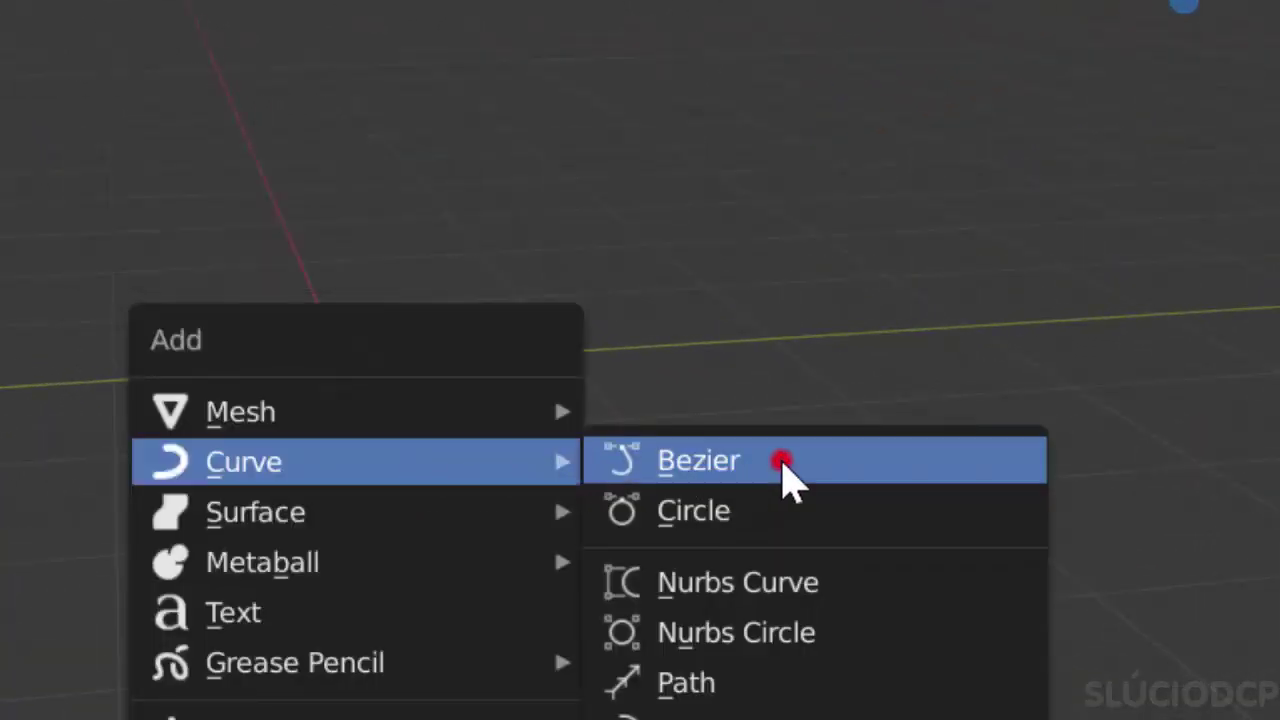
key("r")
key("x")
key("9")
key("0")
left_click(674, 514)
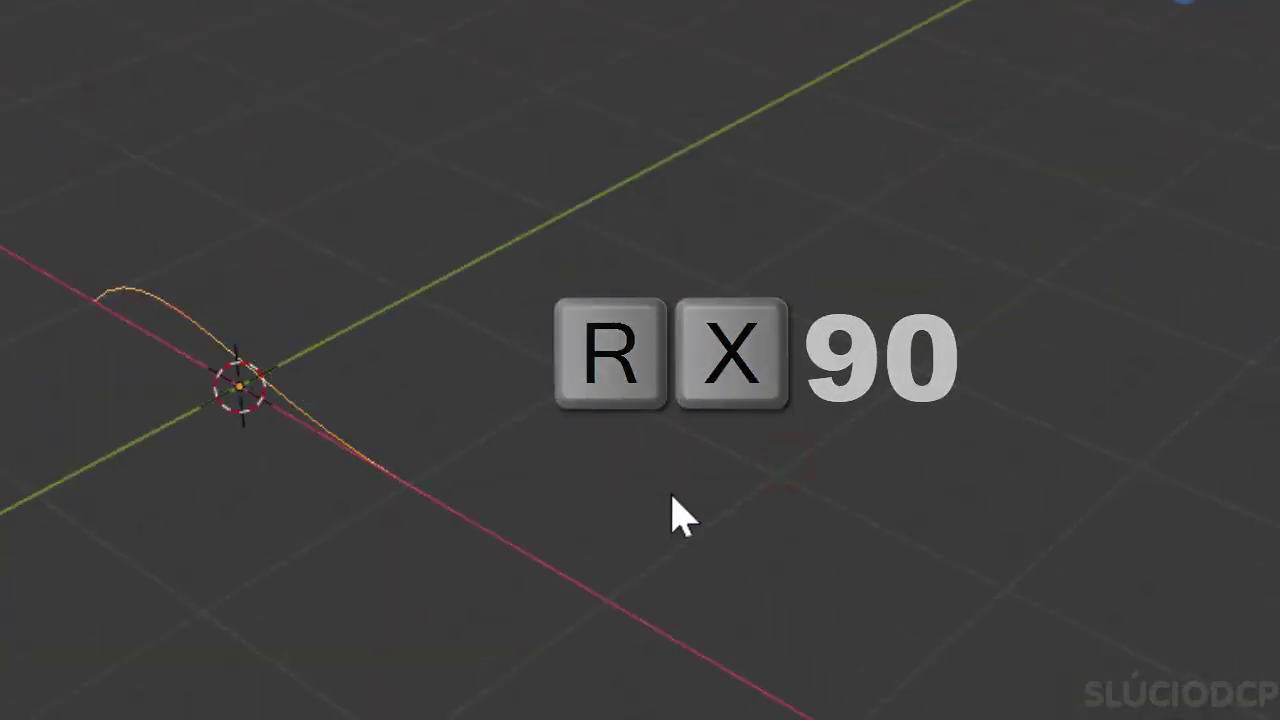
key("r")
key("z")
key("9")
key("0")
left_click(670, 494)
Move the curve's origin to its selected endpoint and return the 3D cursor to world origin.
key("Tab")
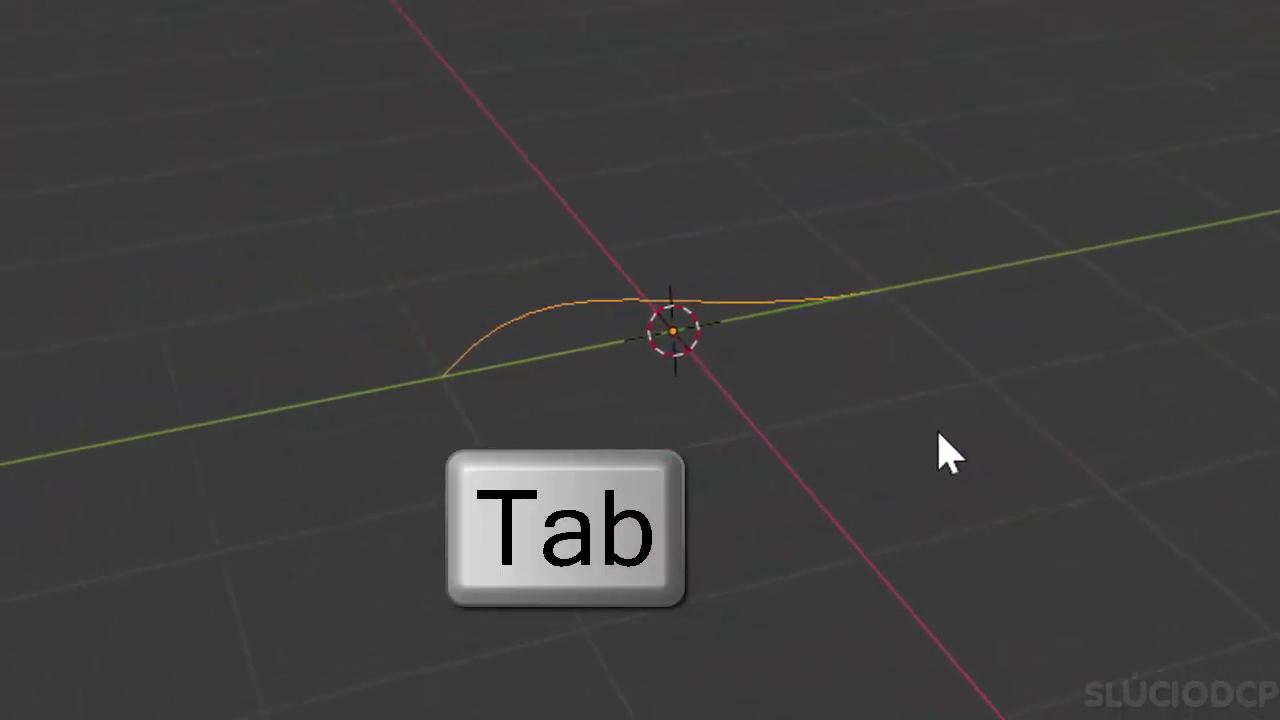
key("shift+s")
left_click(1024, 668)
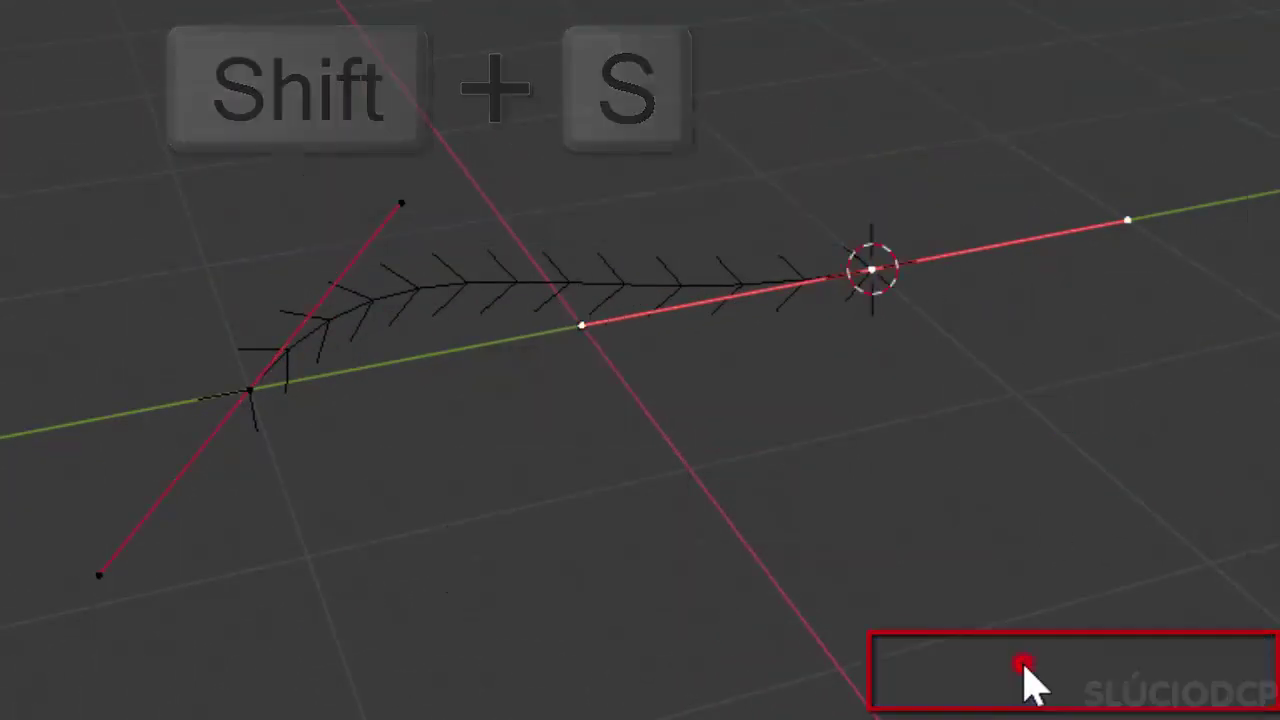
key("Tab")
right_click(660, 310)
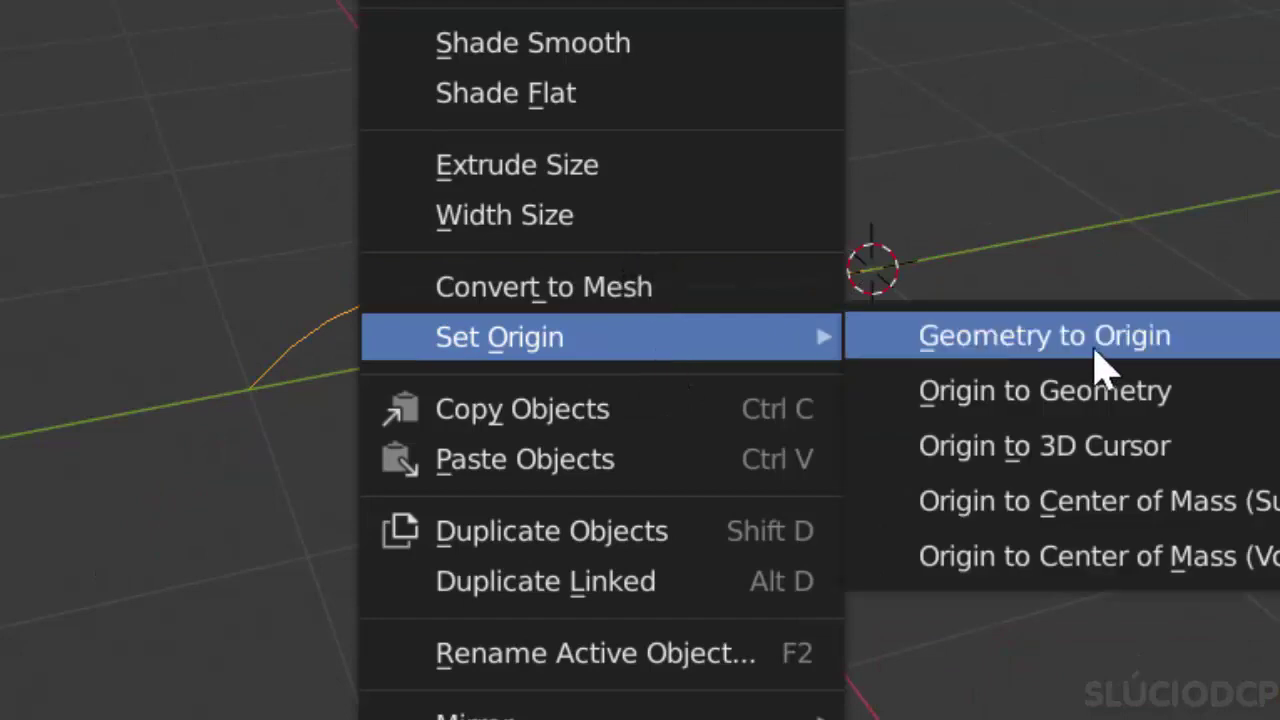
left_click(1196, 440)
key("shift+s")
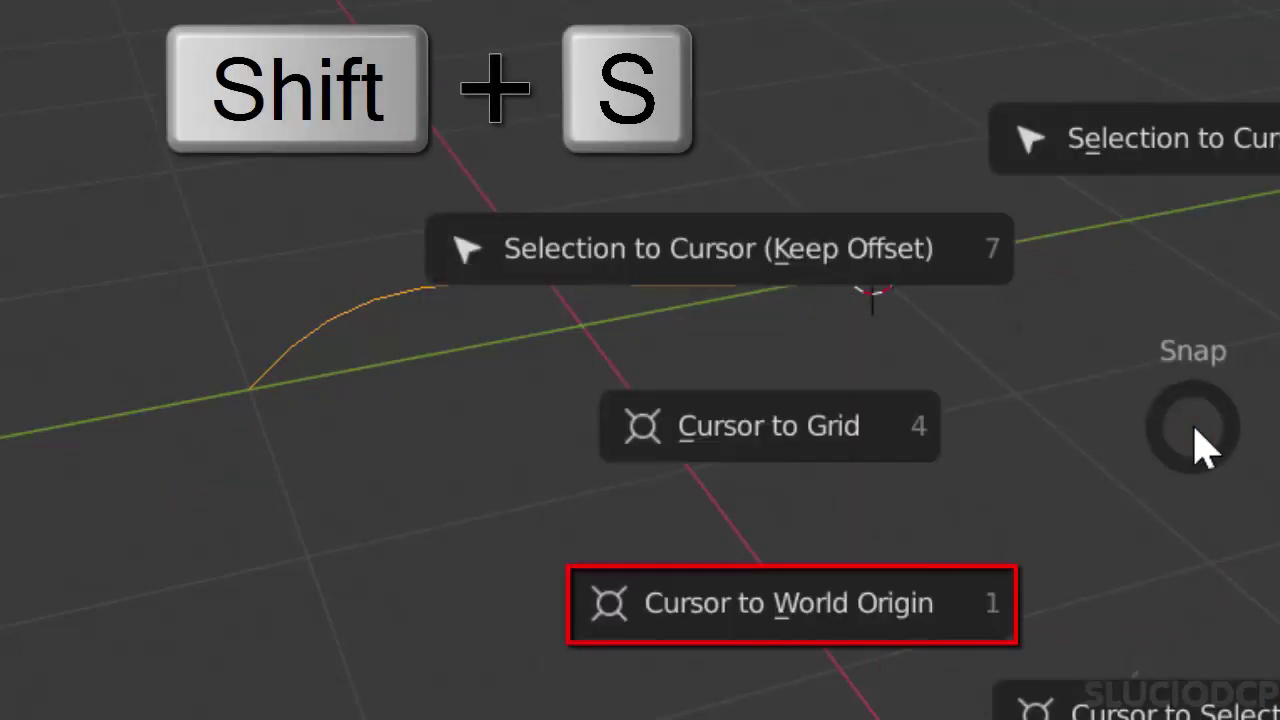
left_click(945, 603)
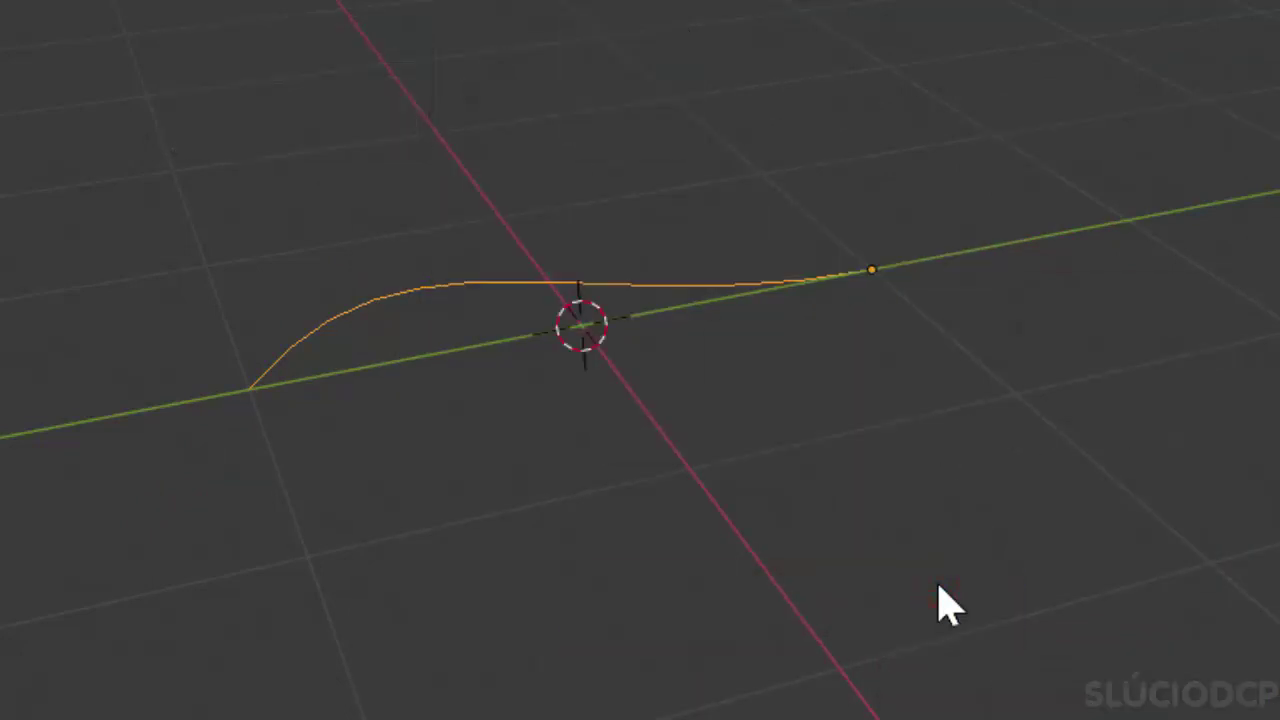
key("shift+s")
Snap the curve onto the 3D cursor, give it vector handles, and switch to side view.
left_click(926, 486)
key("Tab")
key("v")
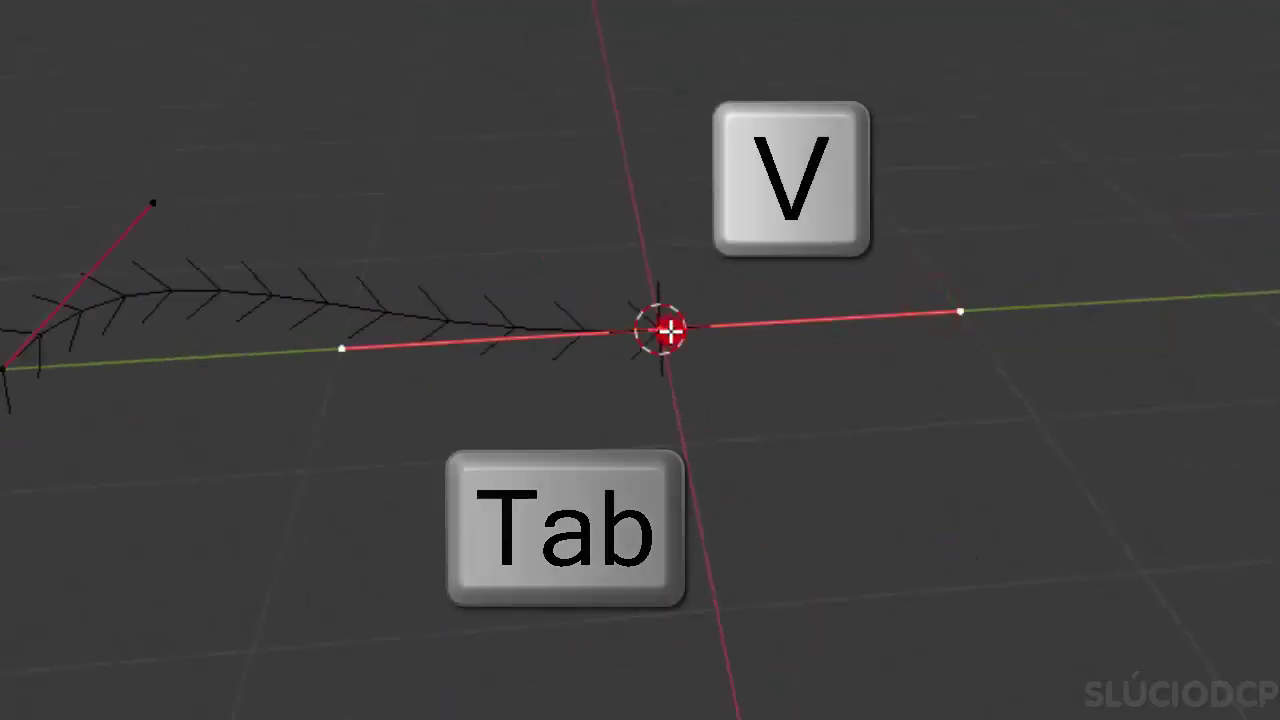
left_click(677, 337)
mouse_move(589, 431)
middle_mouse_down()
mouse_move(134, 440)
mouse_move(257, 405)
middle_mouse_up()
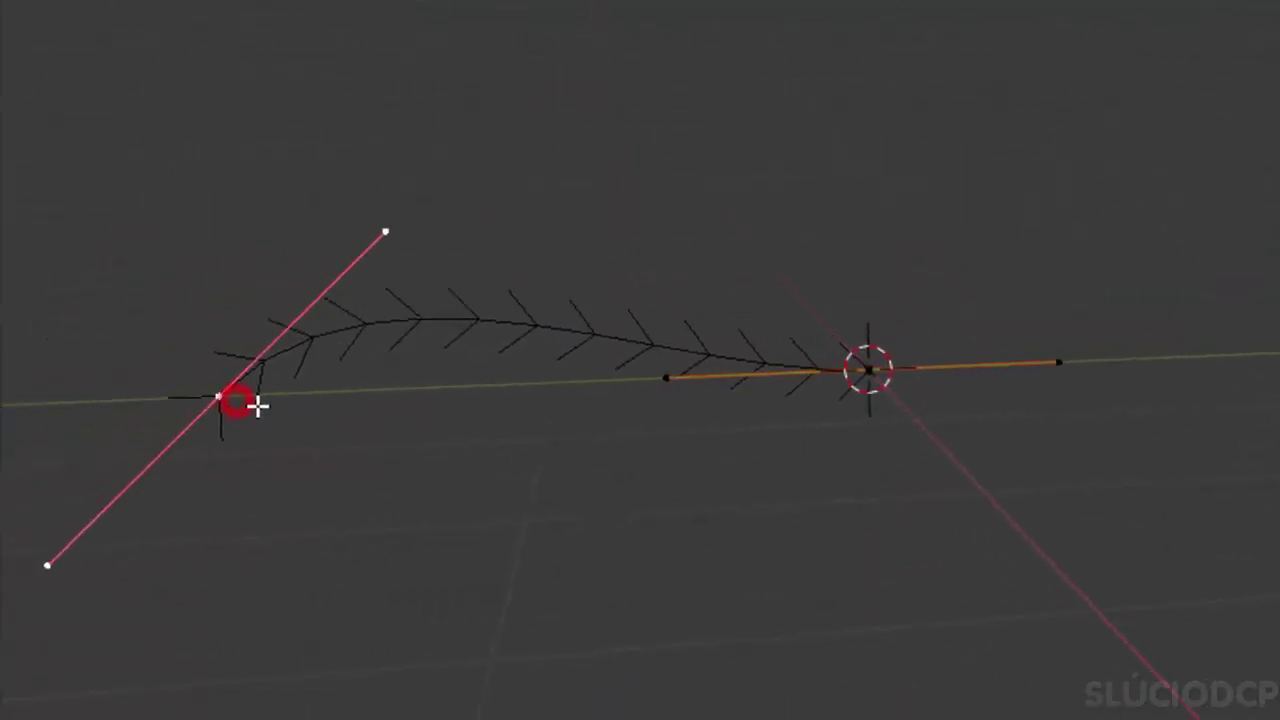
key("KP_3")
Move the point up 1 on Z, extrude a point 2 down, and rotate it -90° on X.
type("gz1")
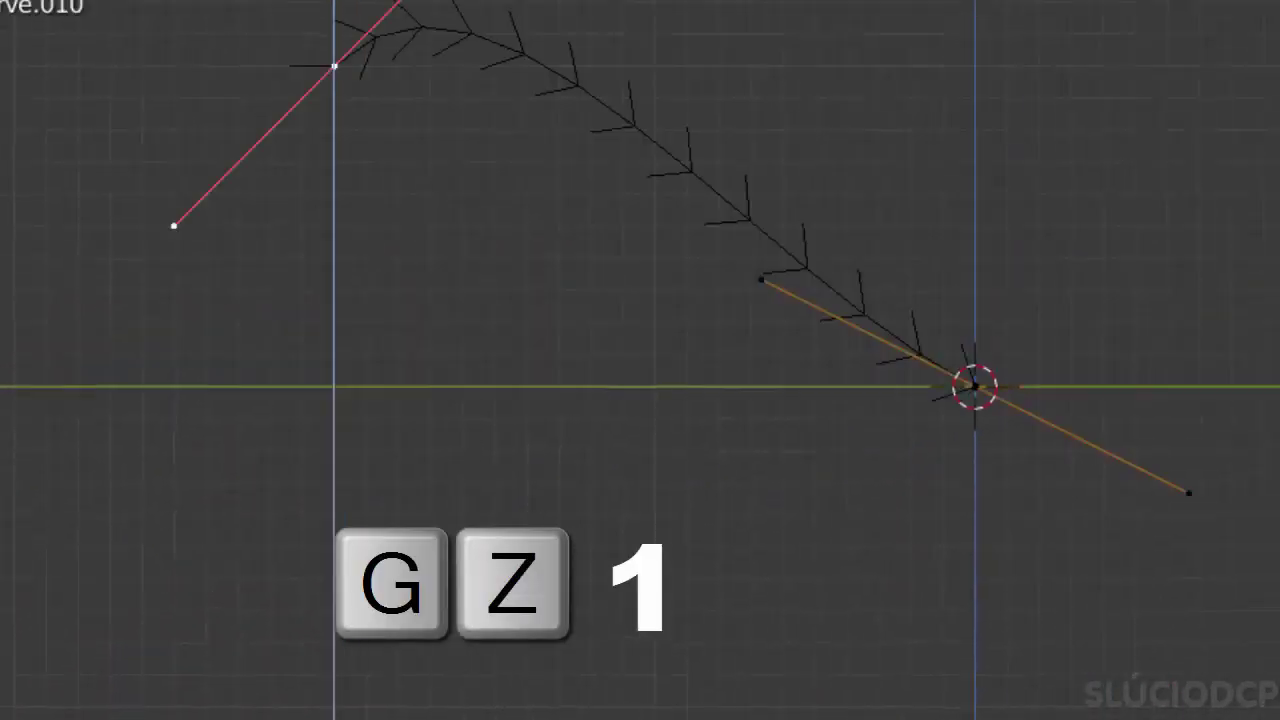
type("ez-2")
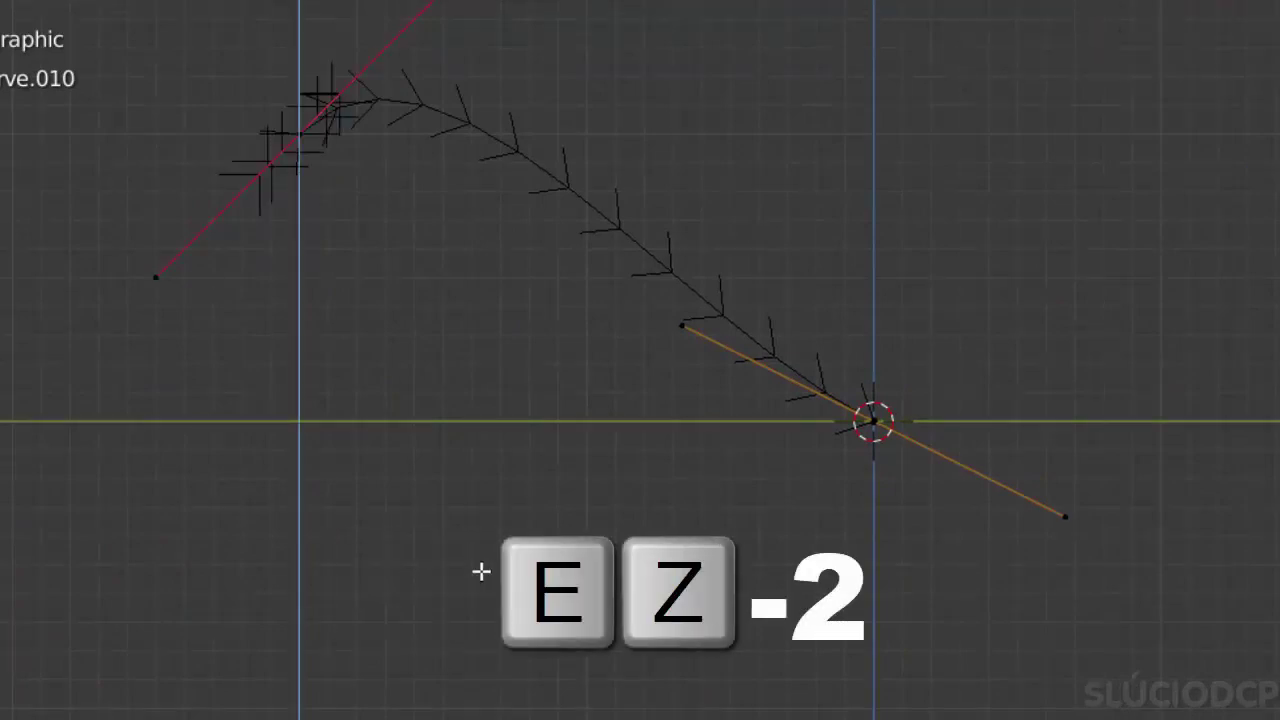
key("Return")
type("rx-90")
key("Return")
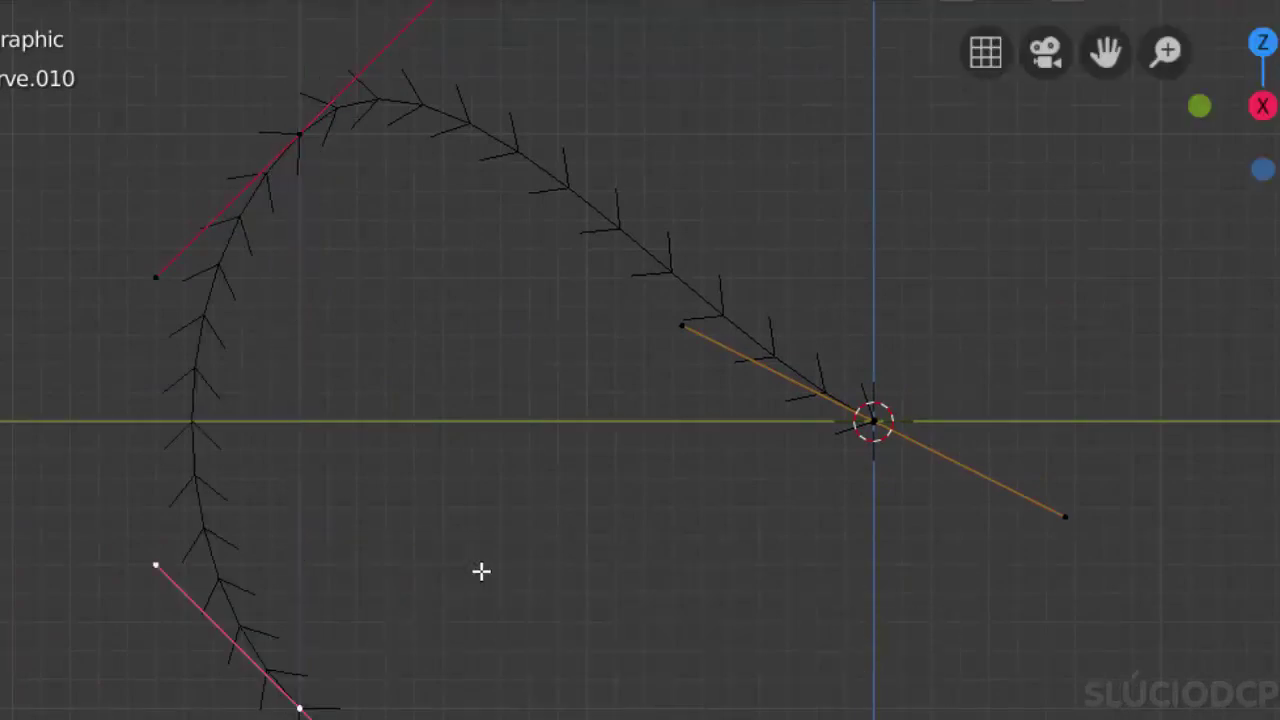
key("e")
left_click(751, 503)
key("v")
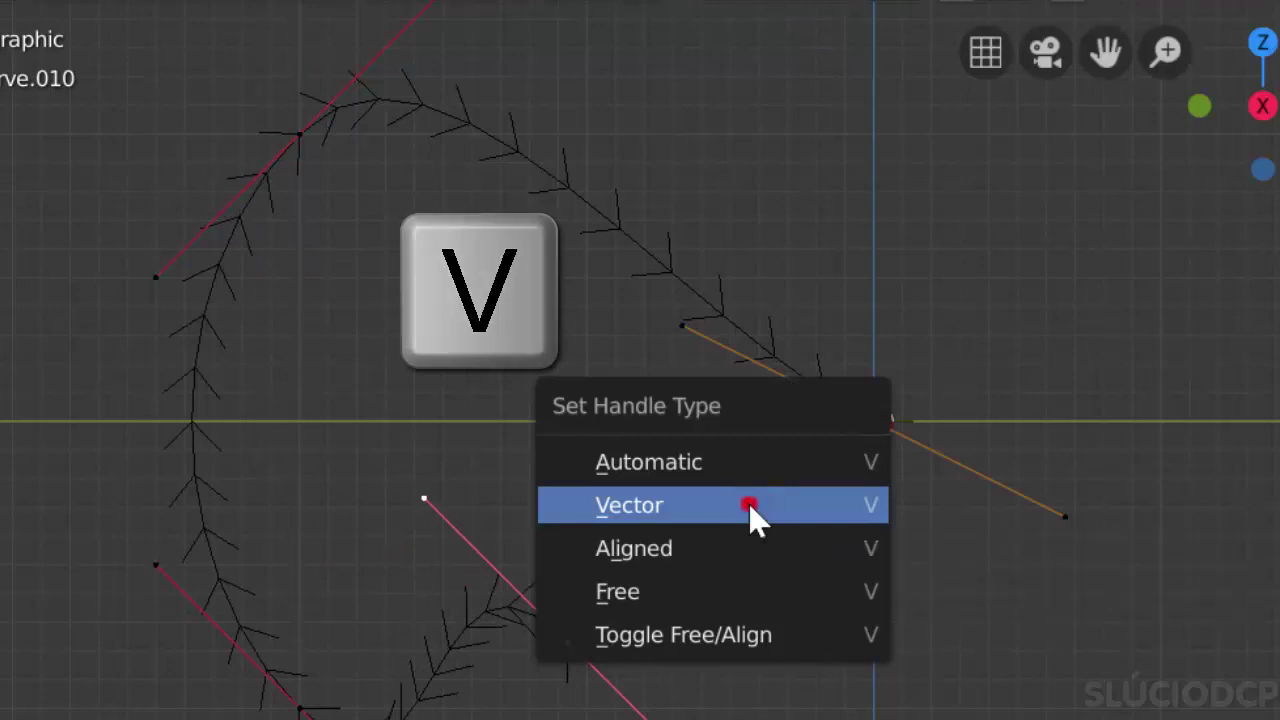
left_click(750, 504)
Snap the handles to the cursor and flip them with a Z scale into a petal loop.
key("shift+s")
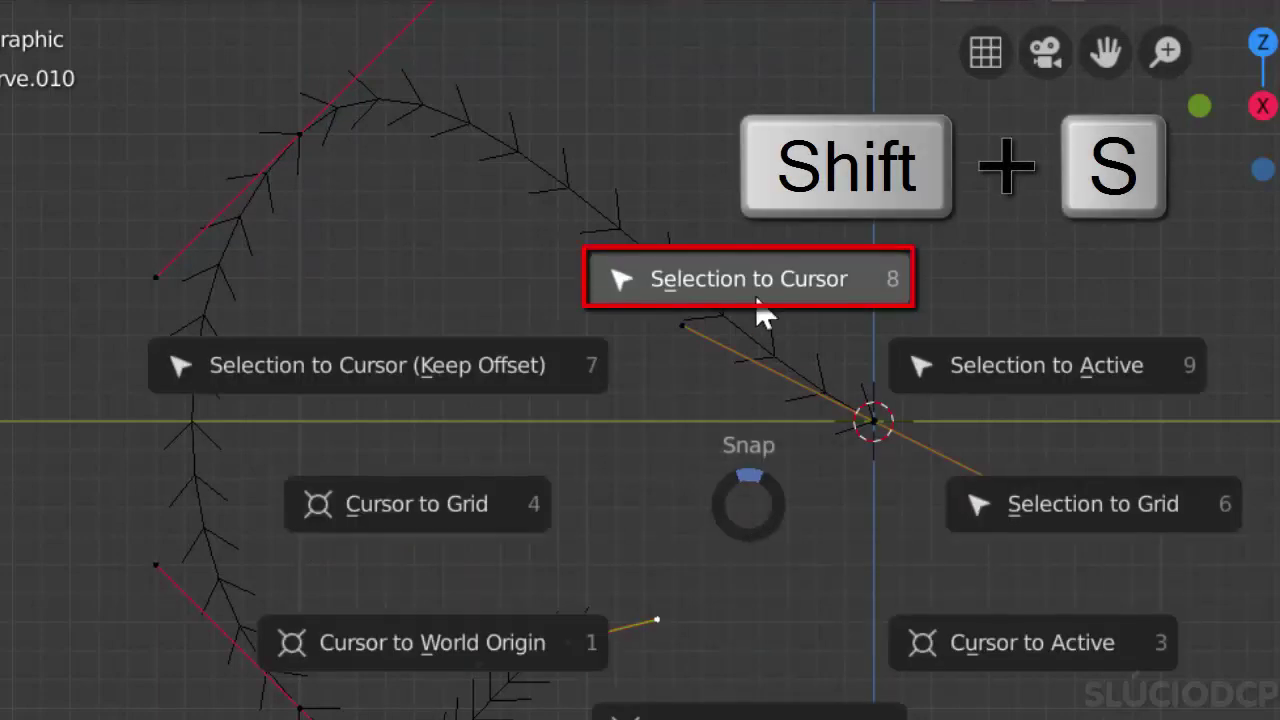
left_click(760, 282)
scroll(760, 282, "down", 2)
left_click(496, 127, "shift")
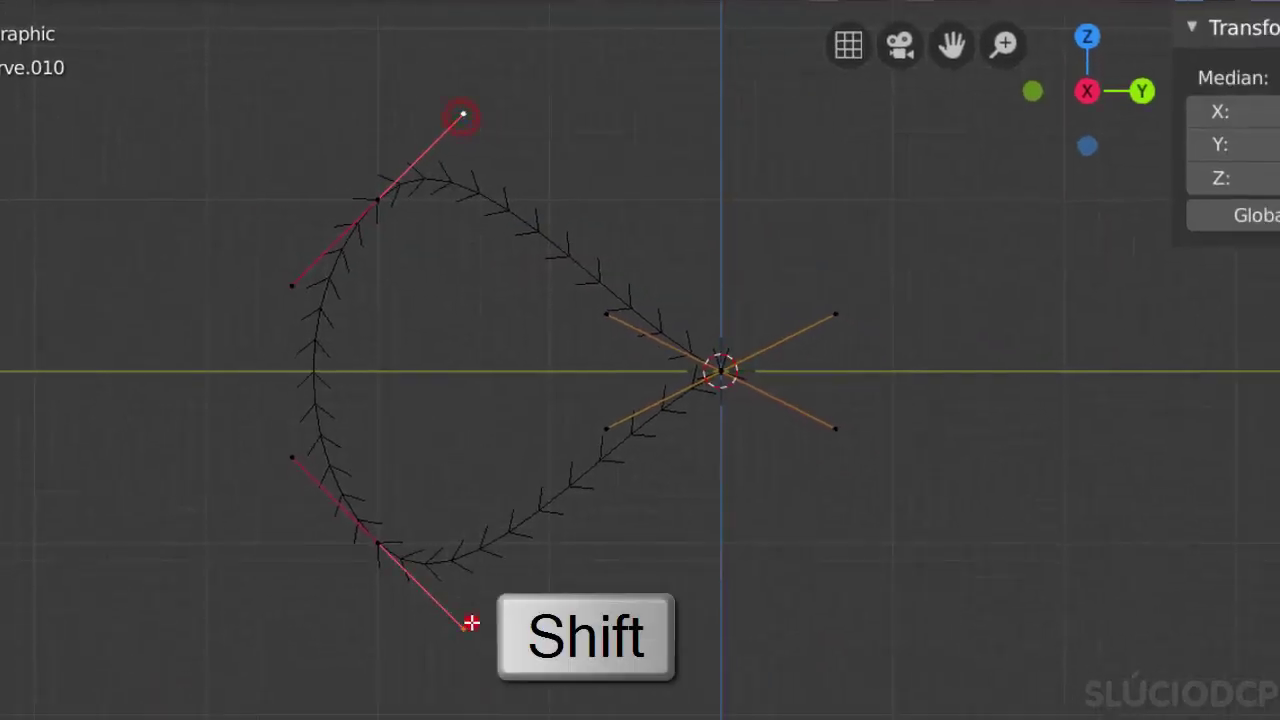
key("s")
key("z")
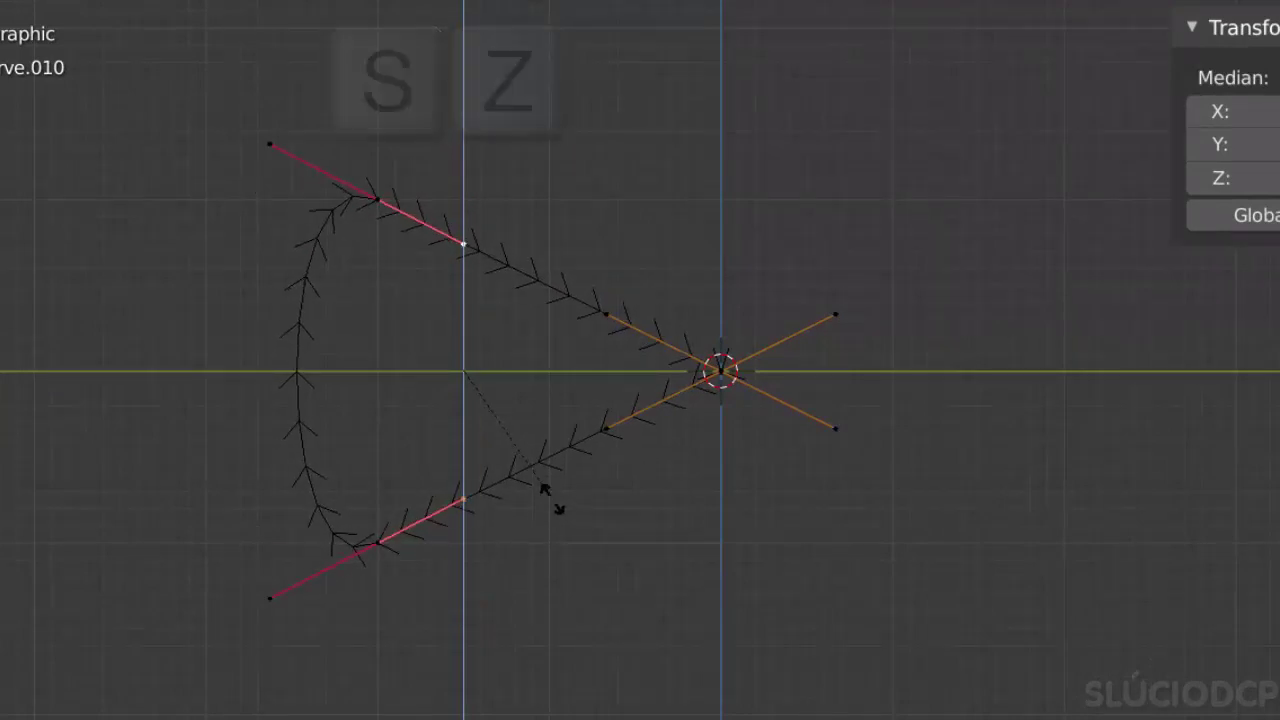
left_click(545, 489)
key("Tab")
middle_click_drag(551, 500, 628, 590)
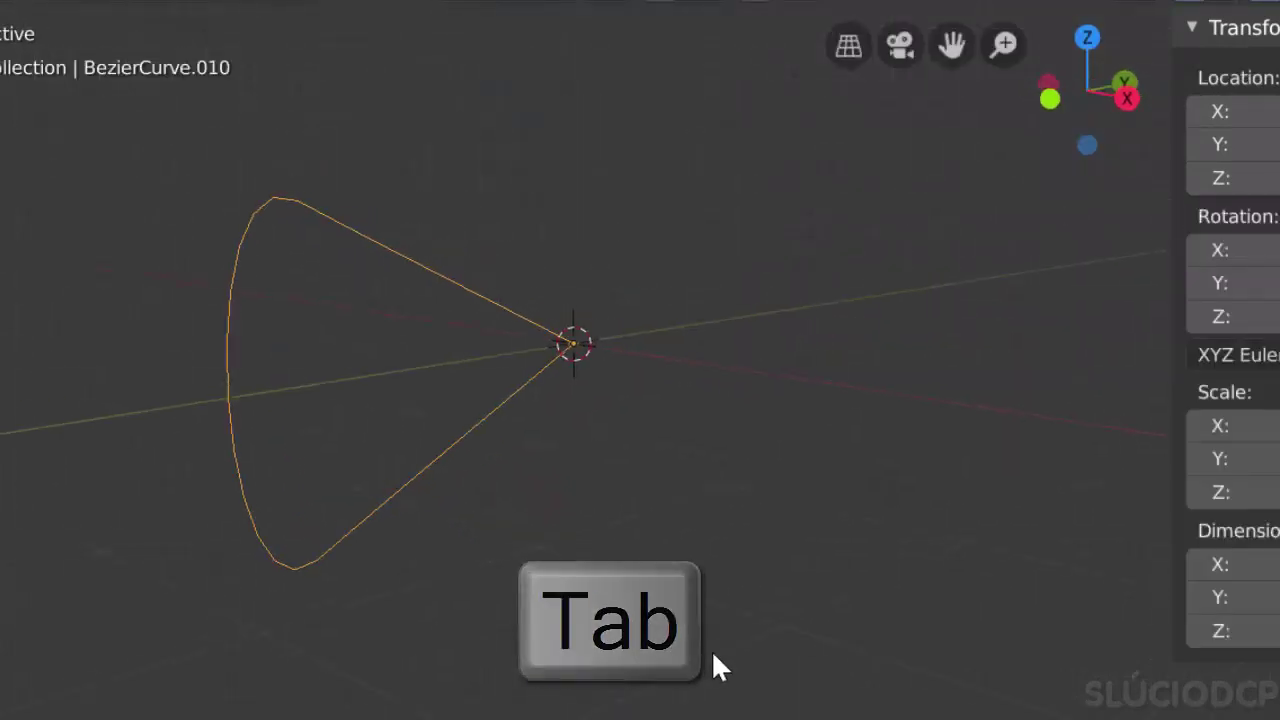
Rotate the petal -90° about Y and apply the rotation.
type("ry-90")
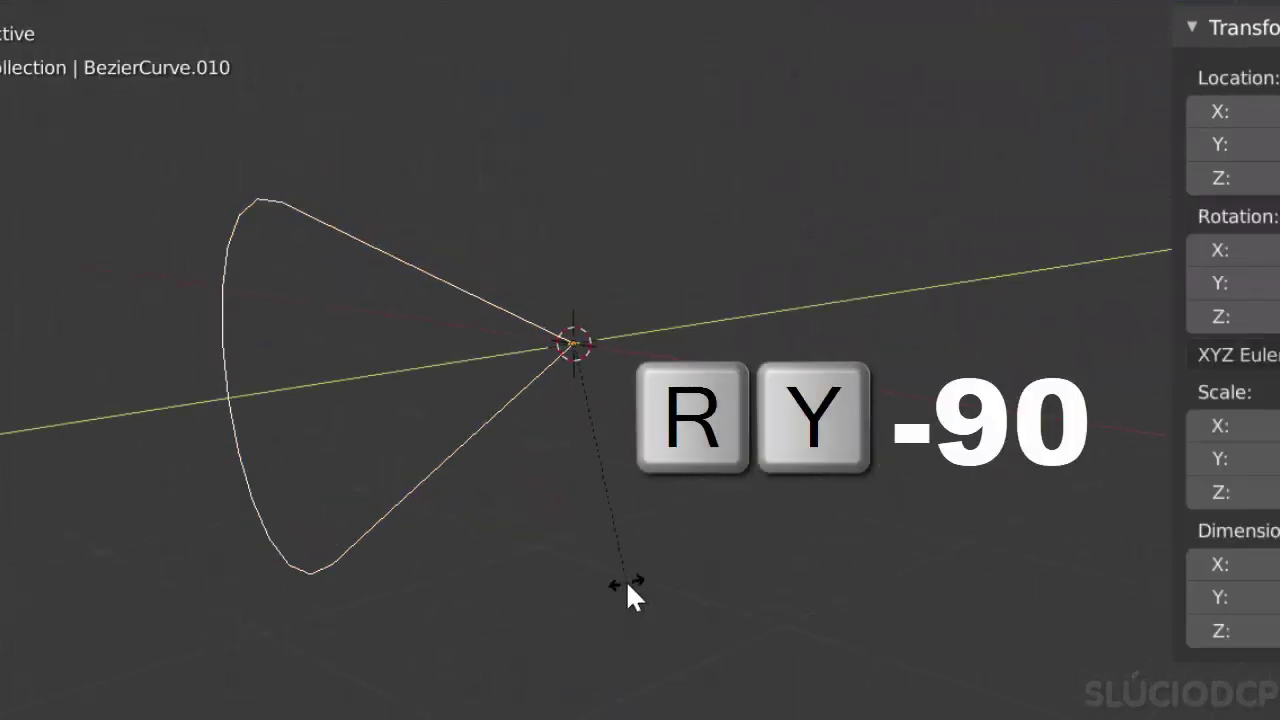
key("Return")
middle_click_drag(538, 474, 525, 510)
key("ctrl+a")
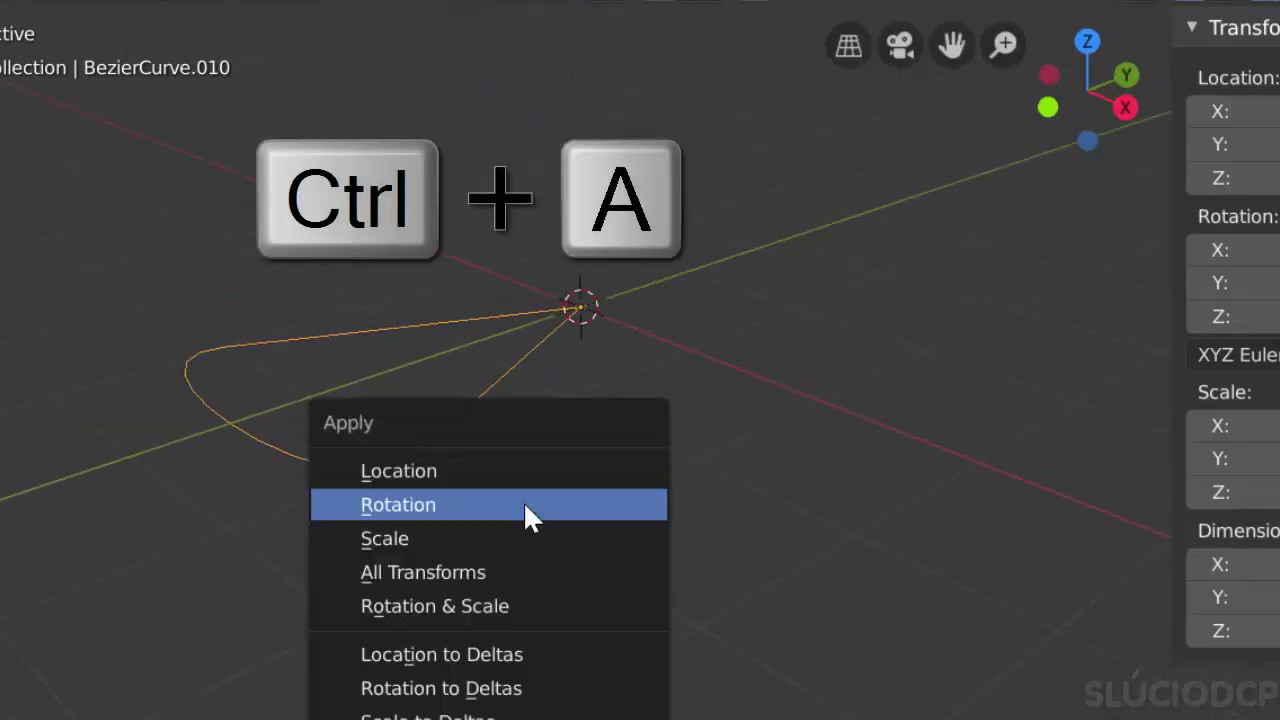
left_click(523, 501)
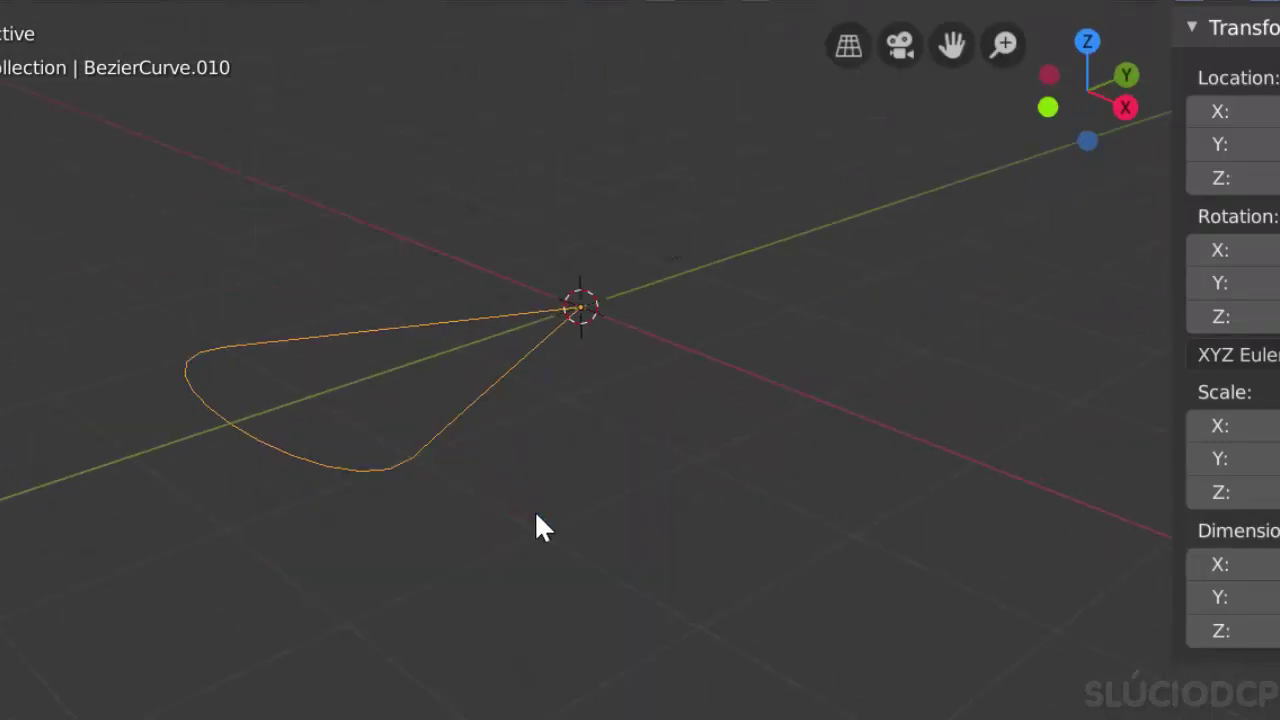
Convert the petal curve to a mesh and enter Edit Mode in top view.
middle_click_drag(537, 524, 584, 557)
right_click(503, 490)
mouse_move(468, 490)
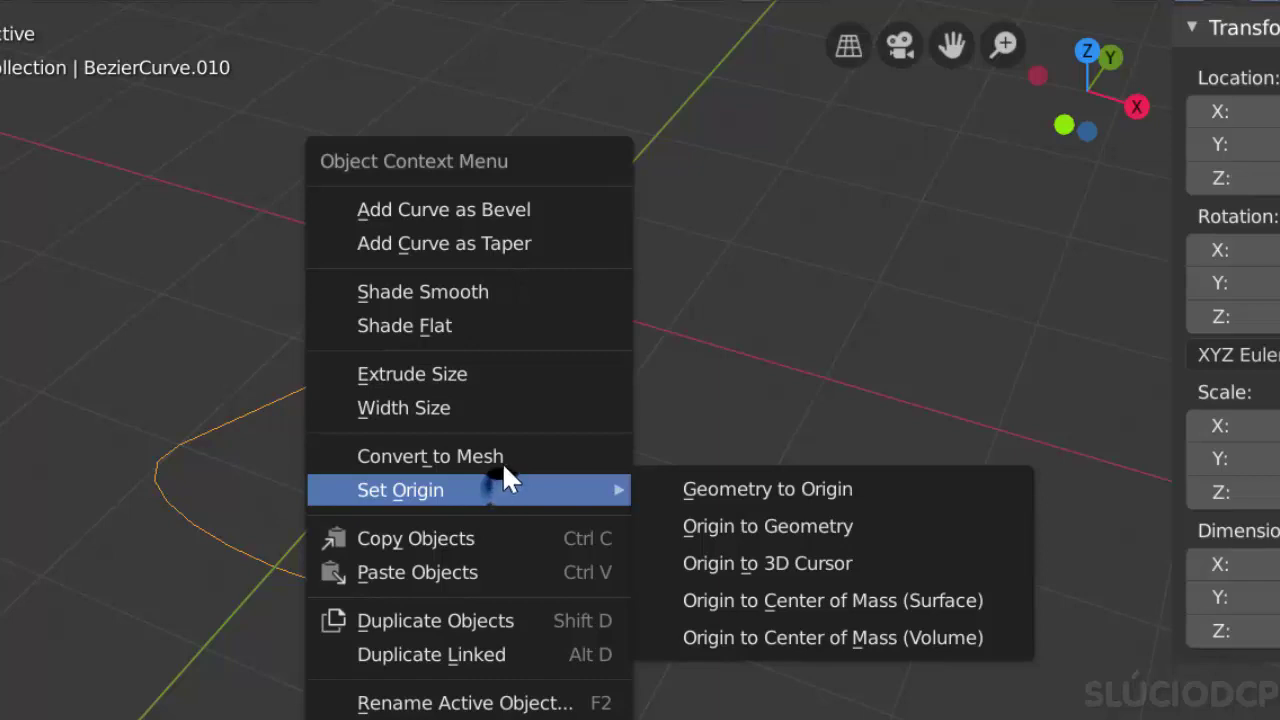
left_click(505, 452)
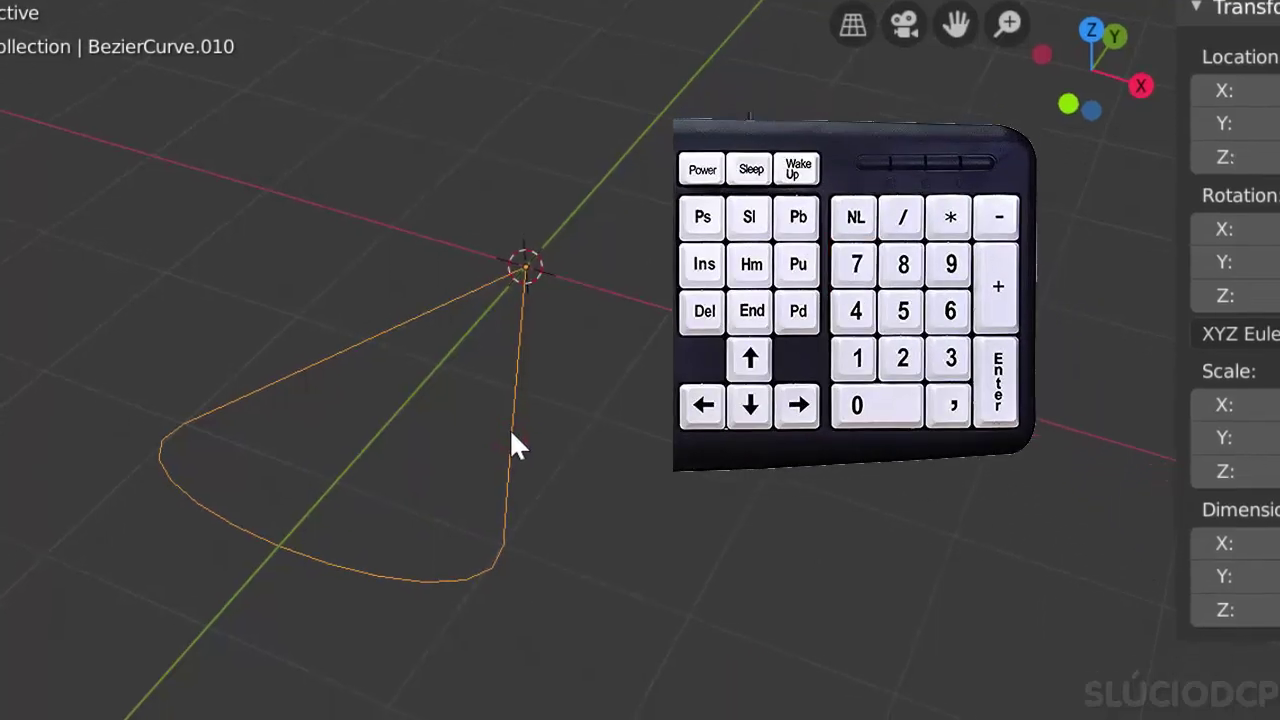
key("KP_7")
key("Tab")
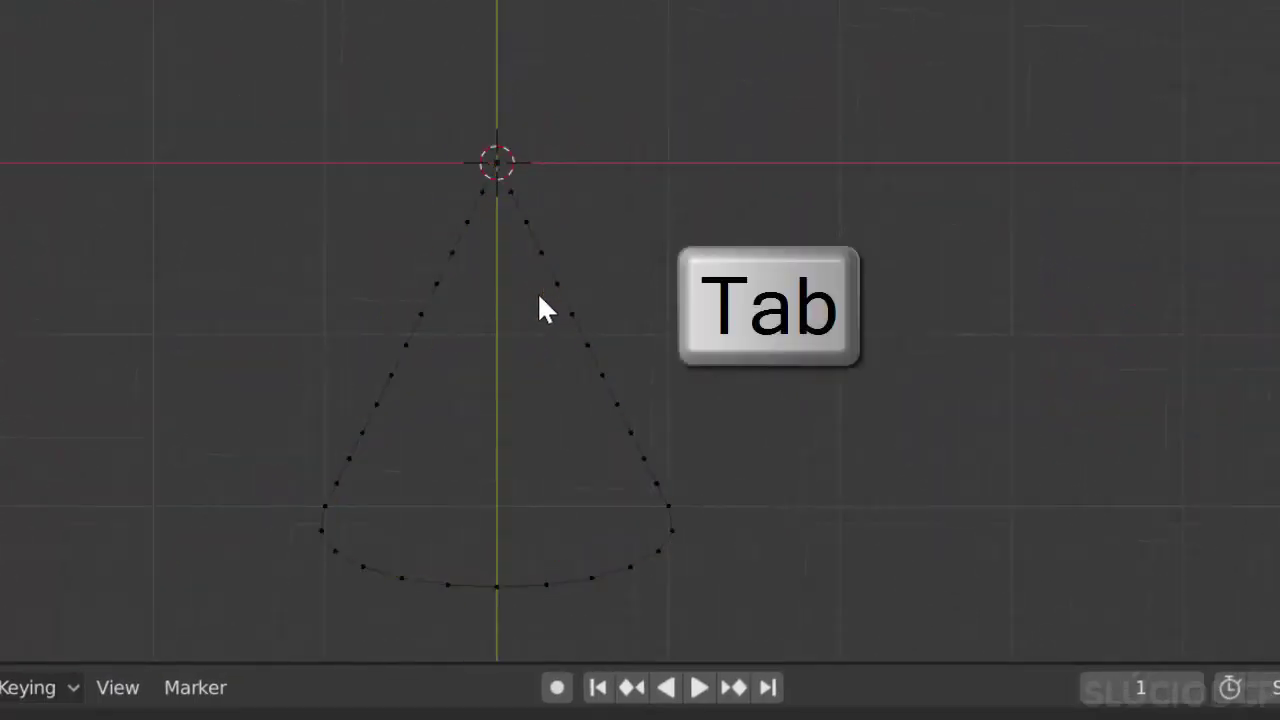
Delete the petal's left-half vertices and add a Mirror modifier across X.
key("b")
mouse_move(369, 203)
left_mouse_down()
mouse_move(583, 433)
mouse_move(620, 663)
left_mouse_up()
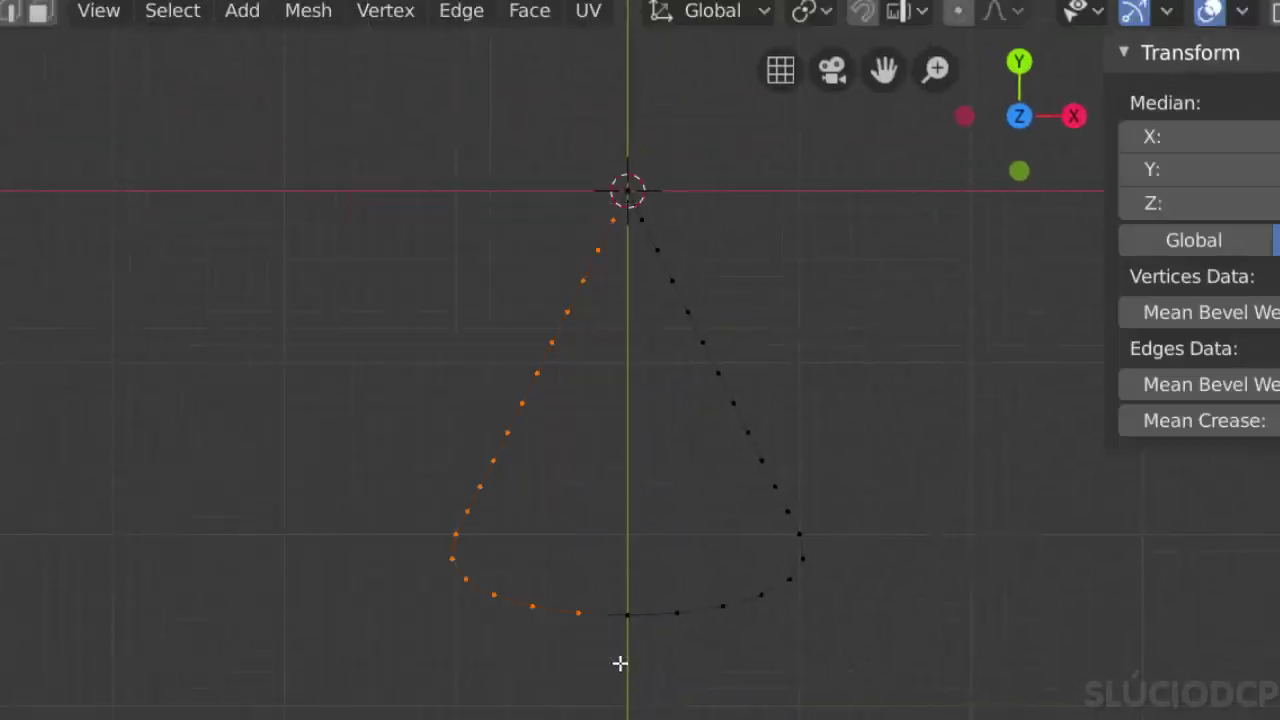
key("x")
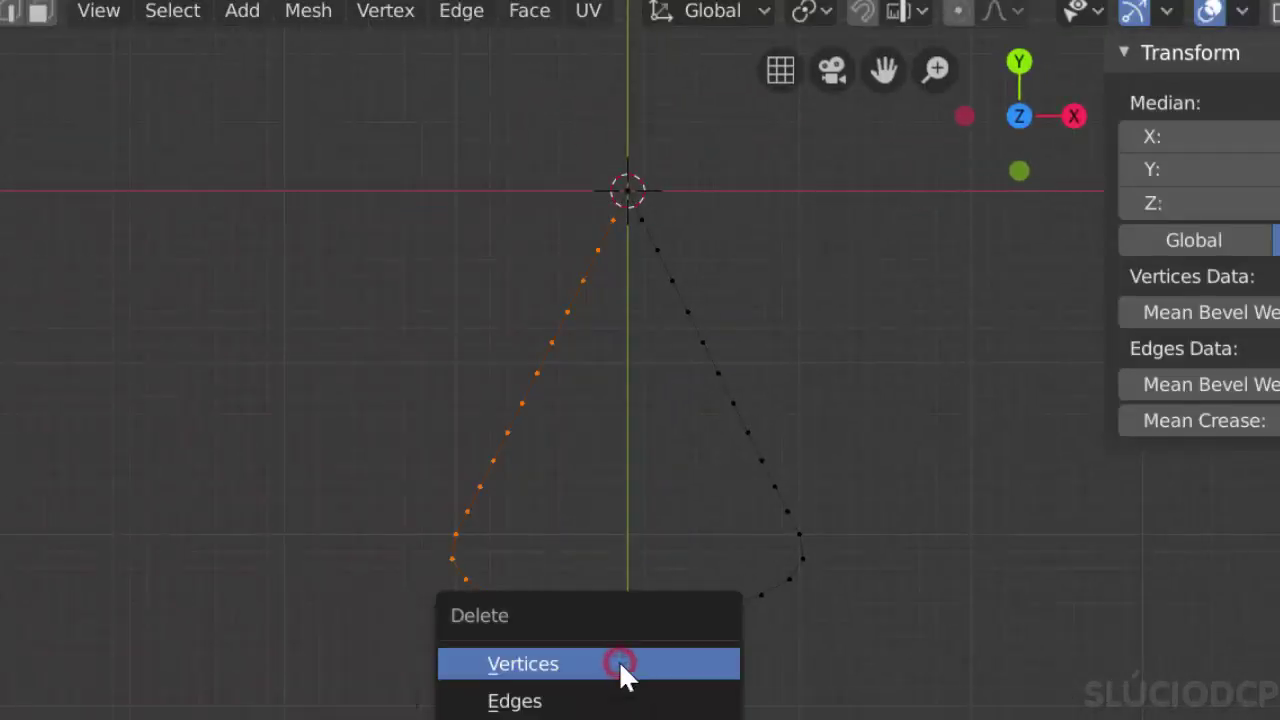
left_click(620, 668)
left_click(967, 600)
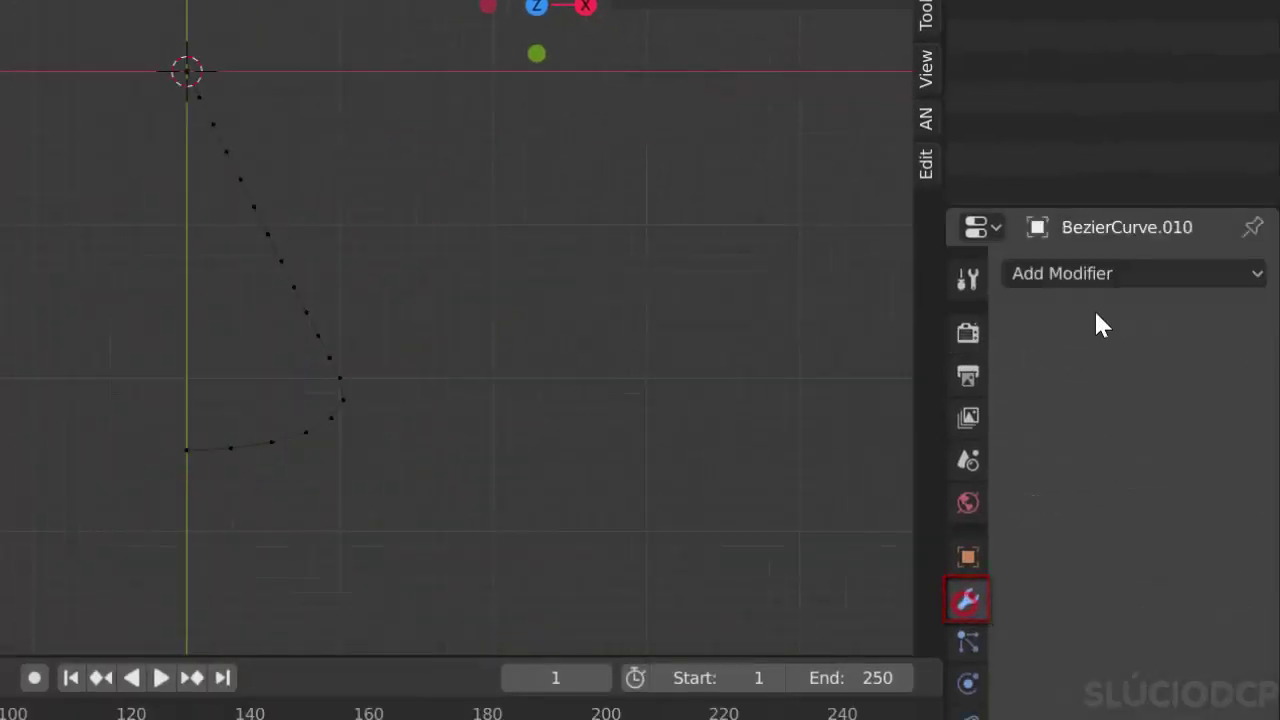
left_click(1093, 262)
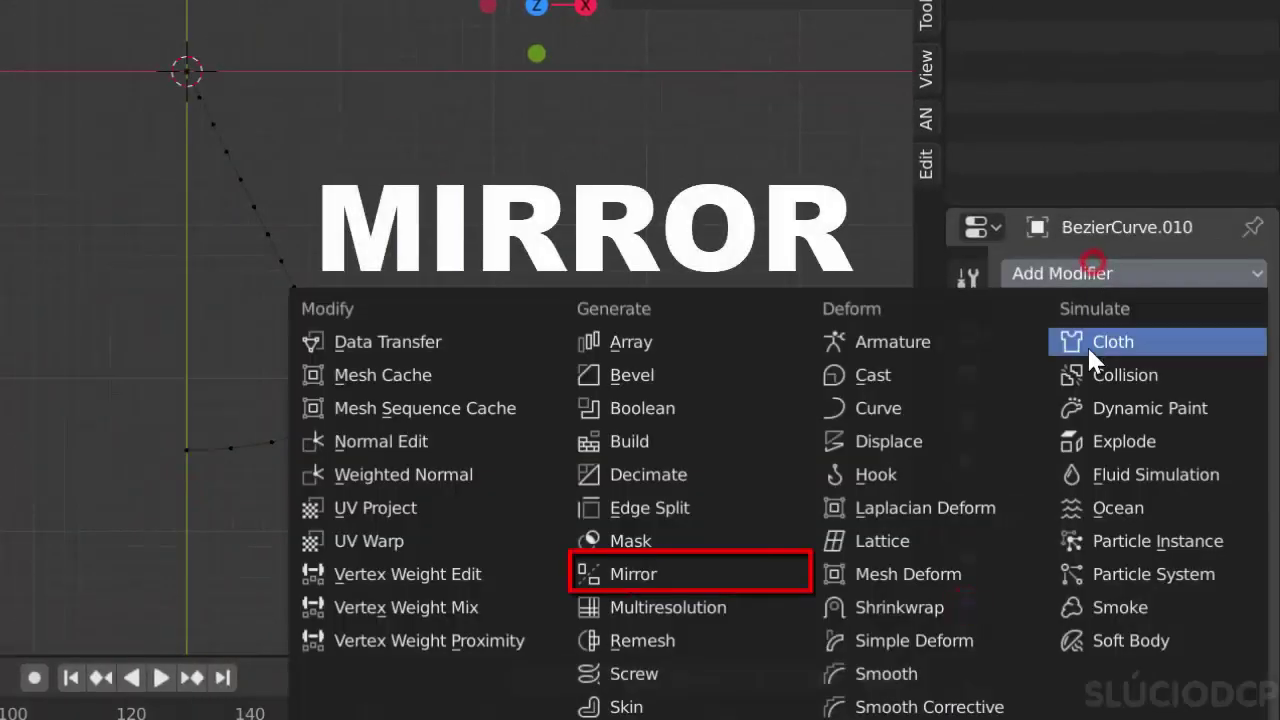
left_click(684, 578)
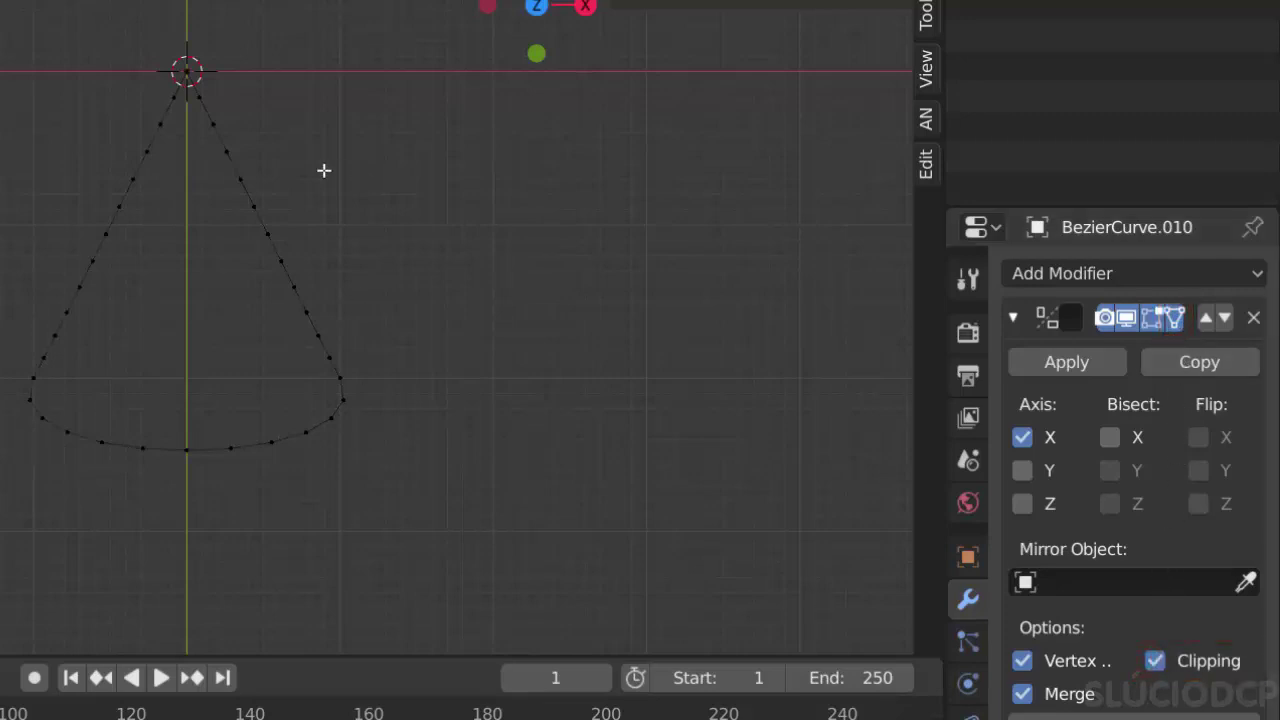
Adjust an outline point, fill the whole outline into a face, and return to Object Mode.
left_click(540, 397)
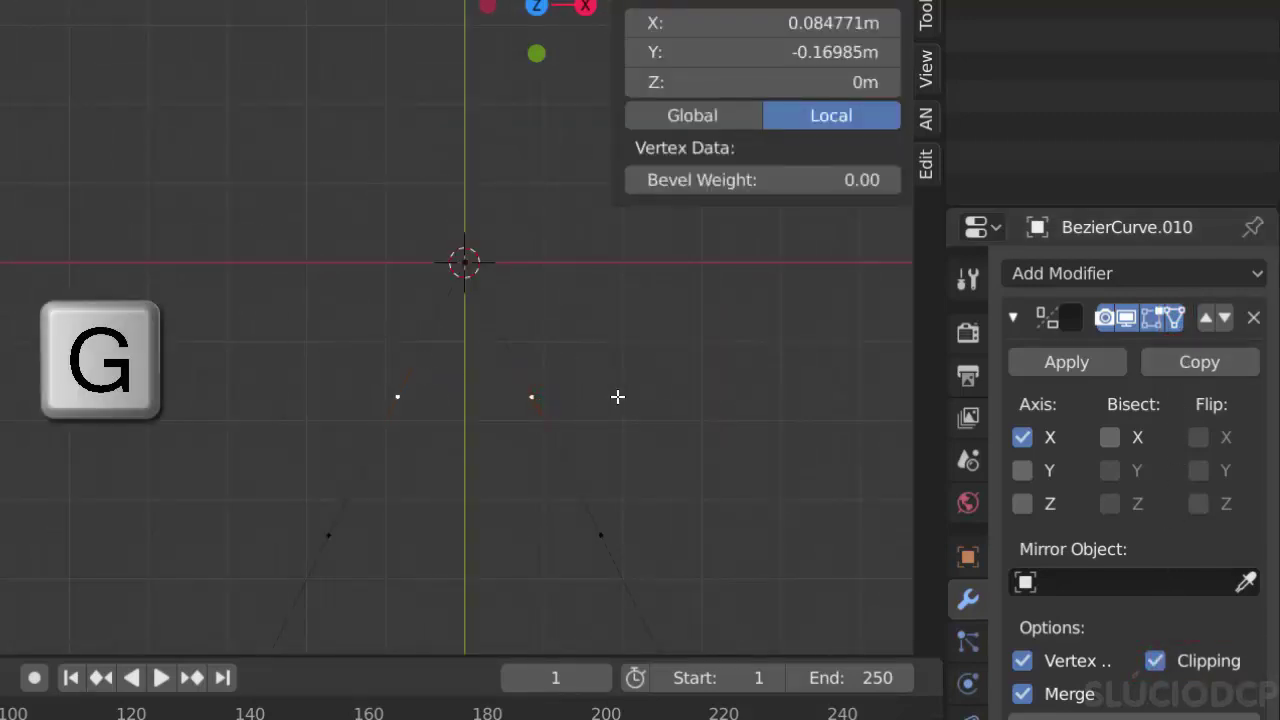
key("g")
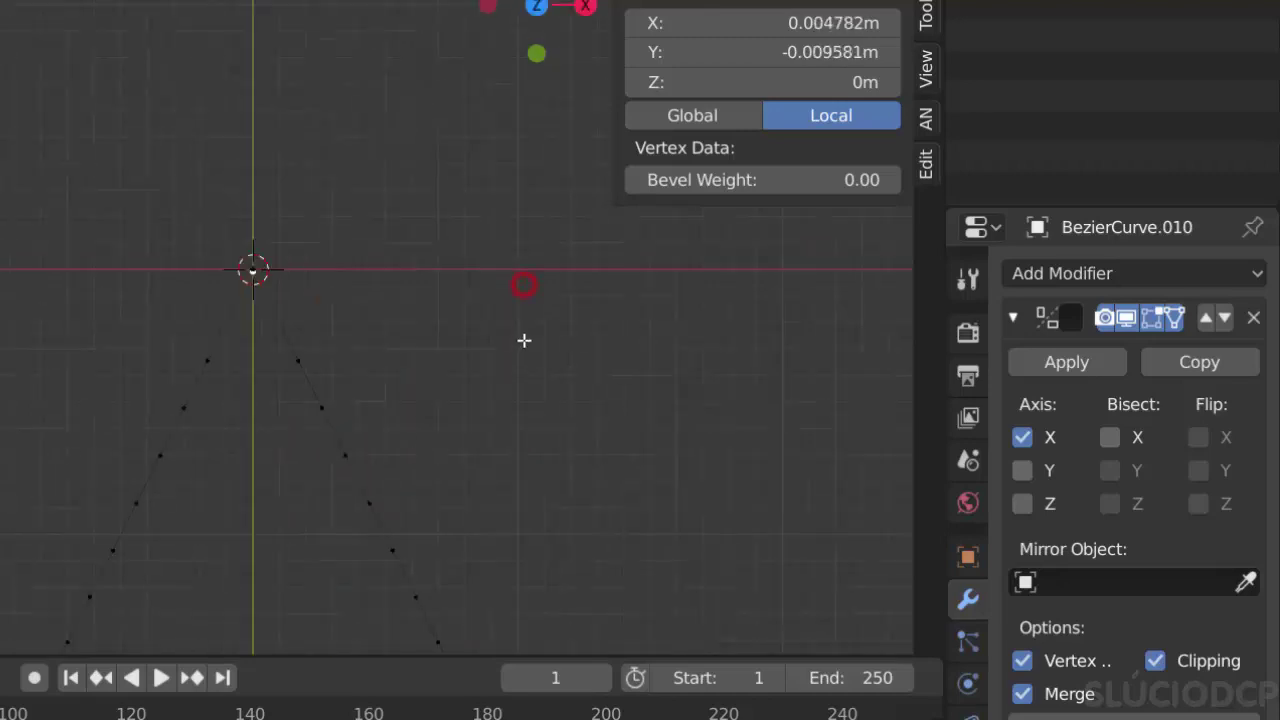
key("a")
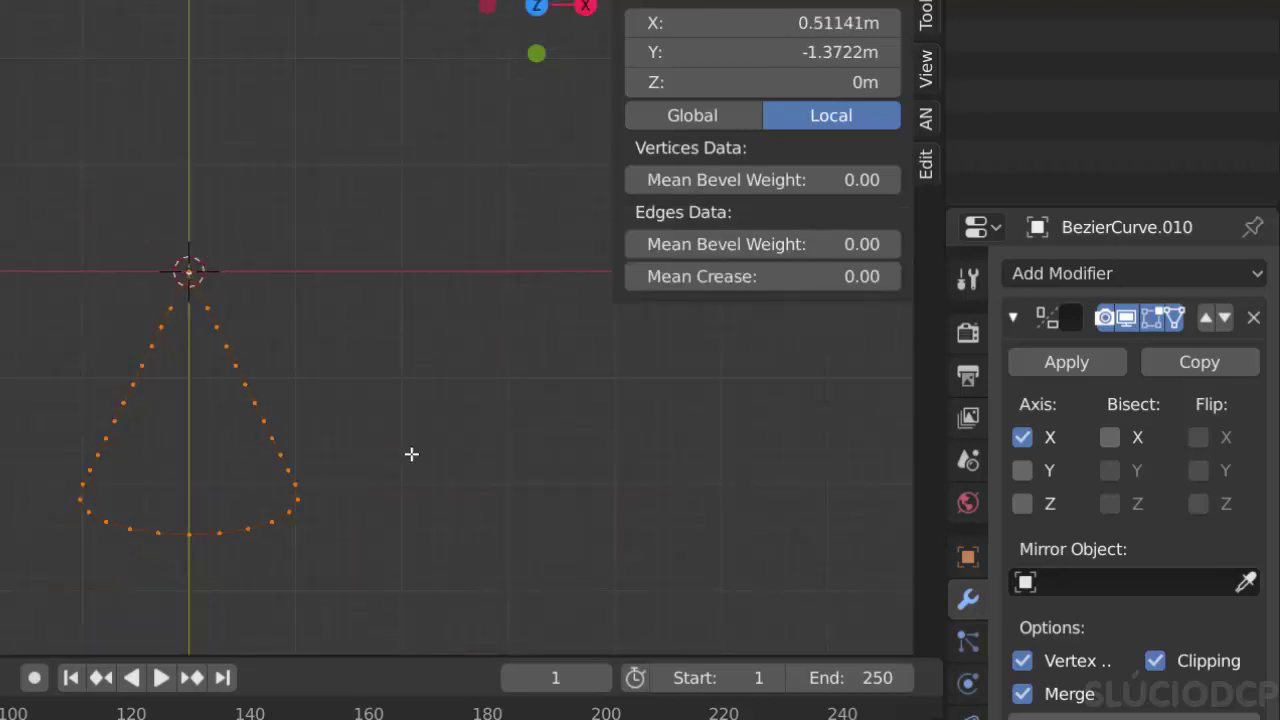
key("f")
key("Tab")
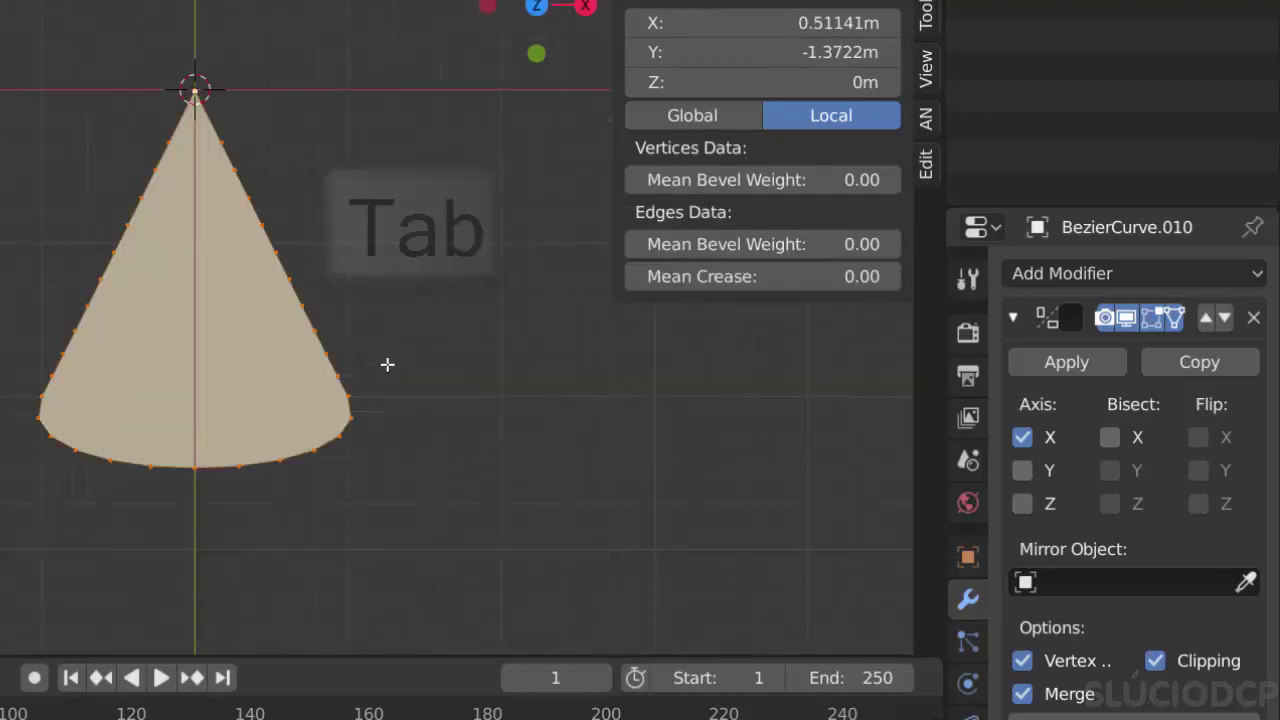
mouse_move(414, 491)
middle_mouse_down()
mouse_move(229, 354)
mouse_move(277, 360)
mouse_move(480, 328)
middle_mouse_up()
Add the Basis and Key 1 shape keys in Object Data properties, then return to top view.
left_click(967, 587)
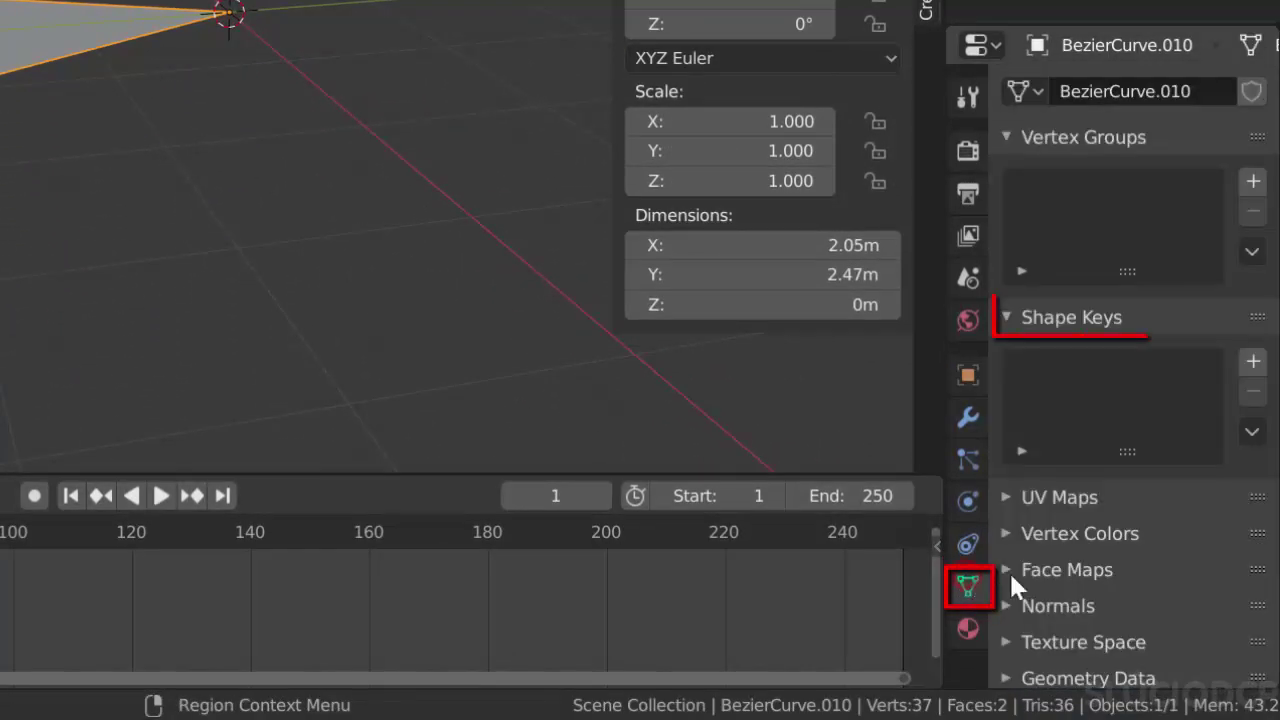
left_click(1253, 362)
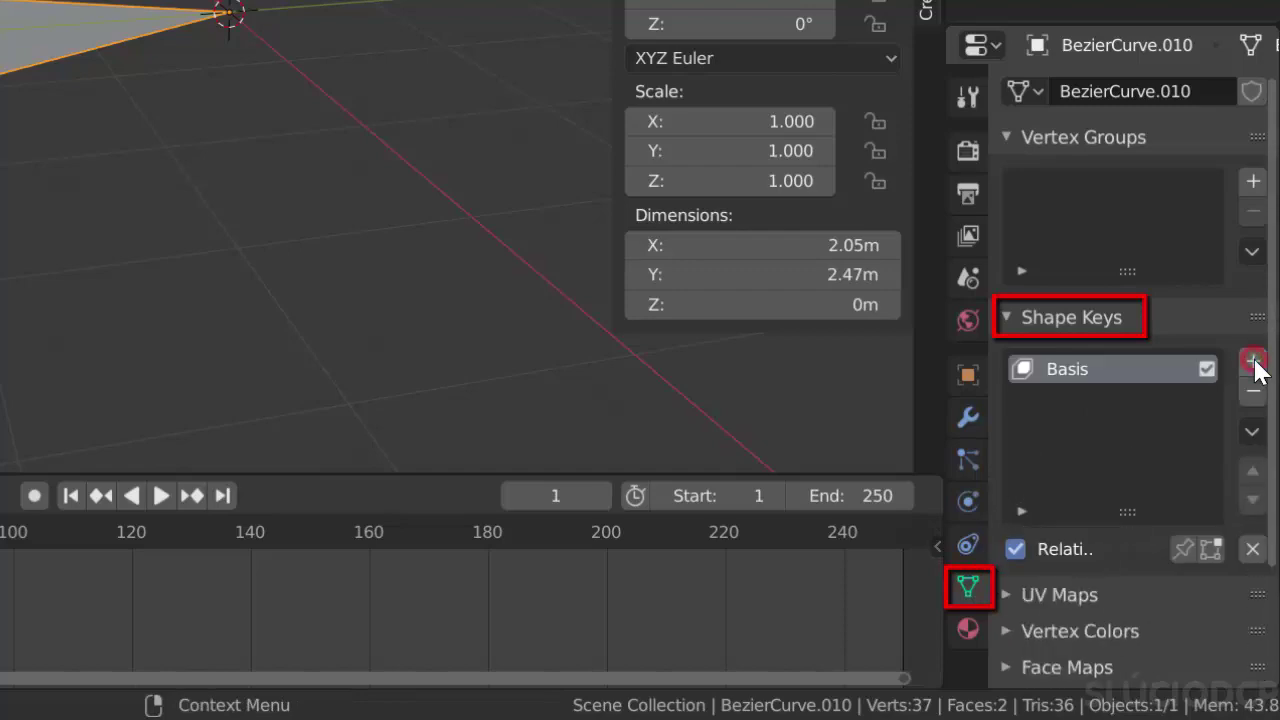
left_click(1254, 362)
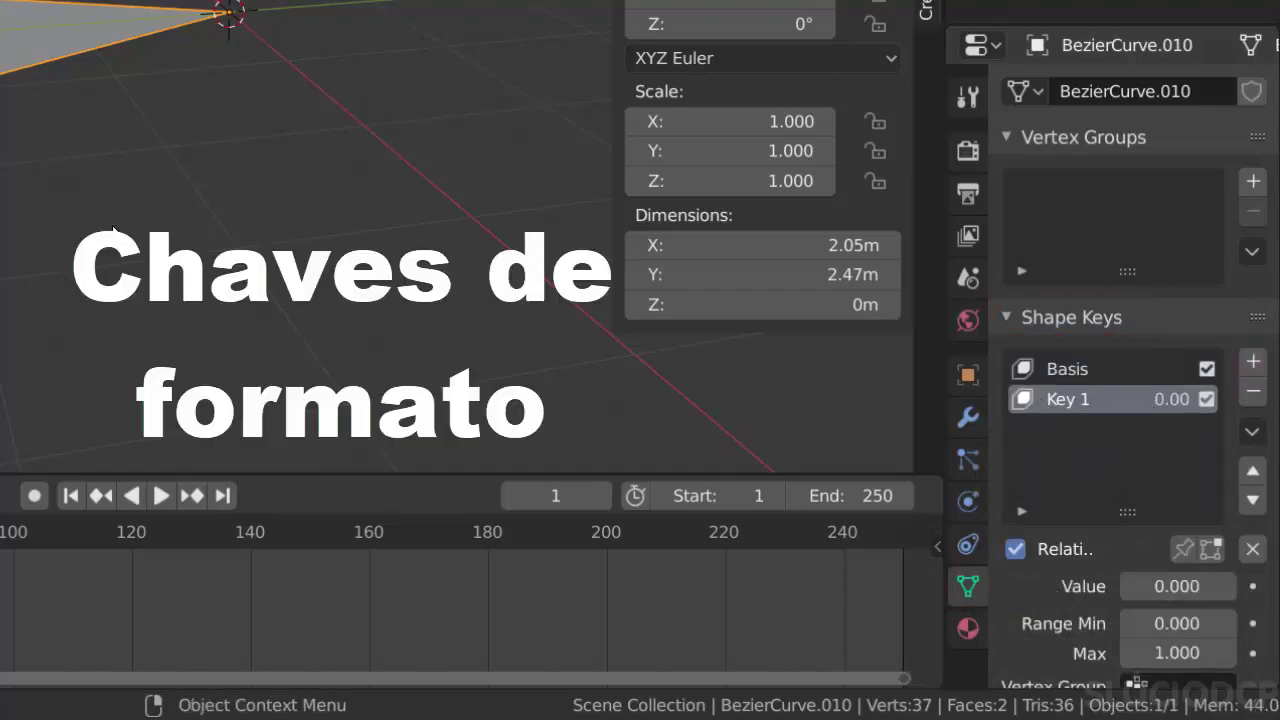
middle_click_drag(300, 330, 238, 301)
key("KP_7")
Select the cone's base points and scale them on X around the 3D cursor.
key("Tab")
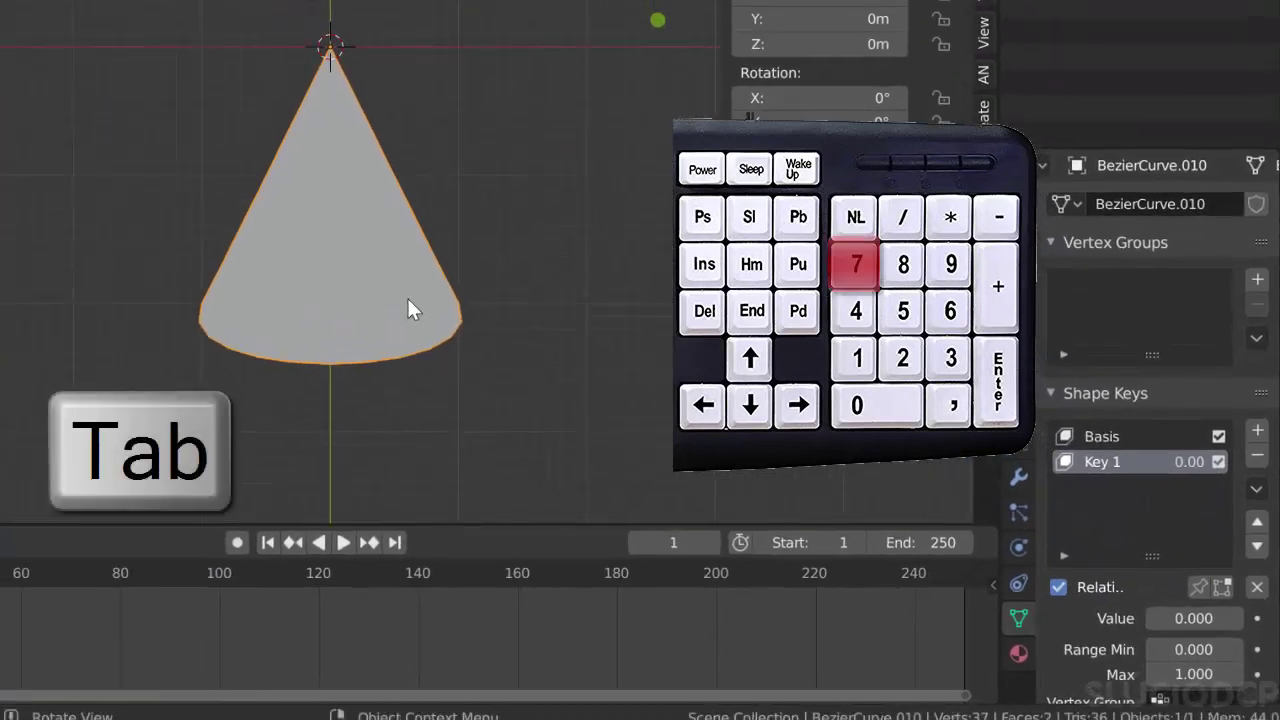
key("alt+a")
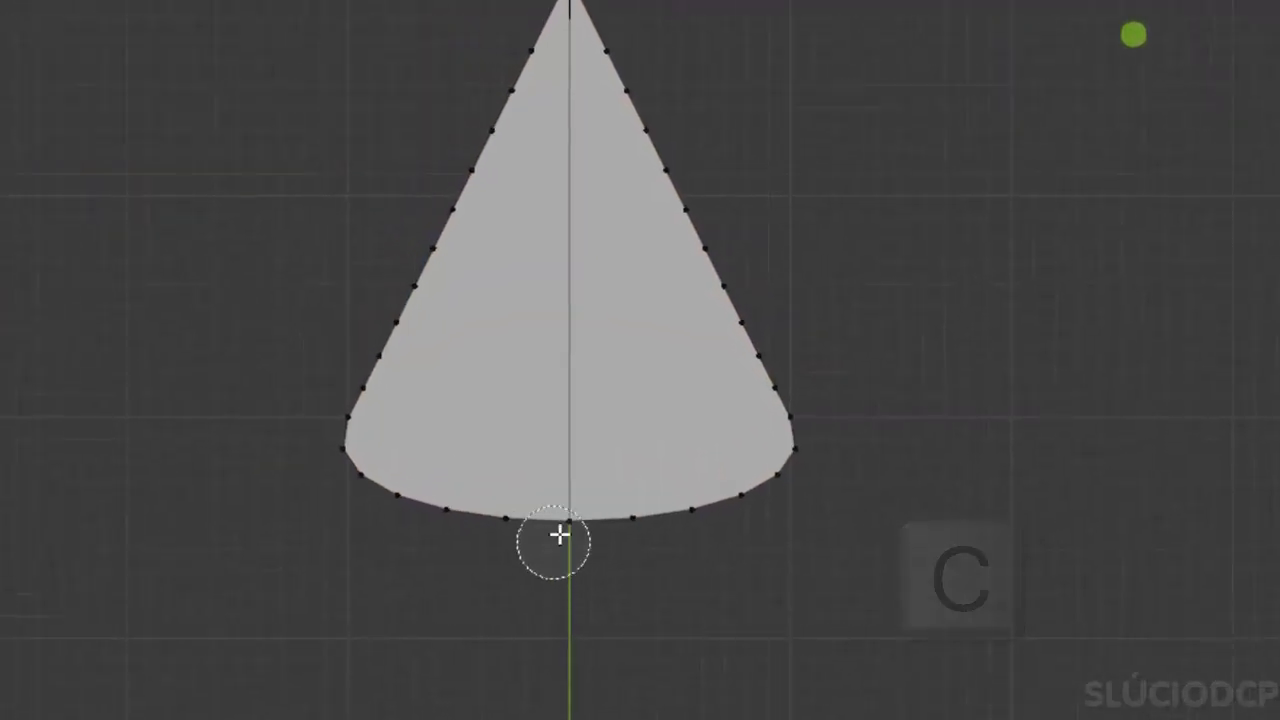
left_click_drag(724, 514, 790, 450)
right_click(776, 448)
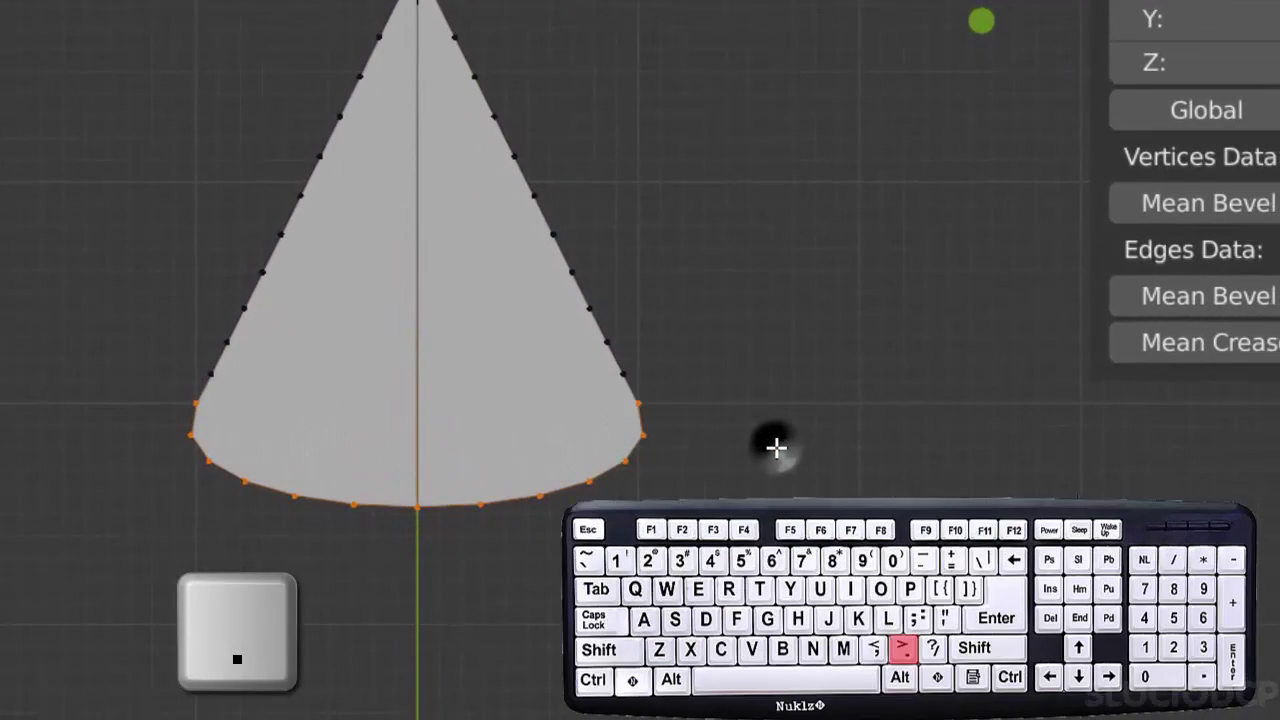
key("period")
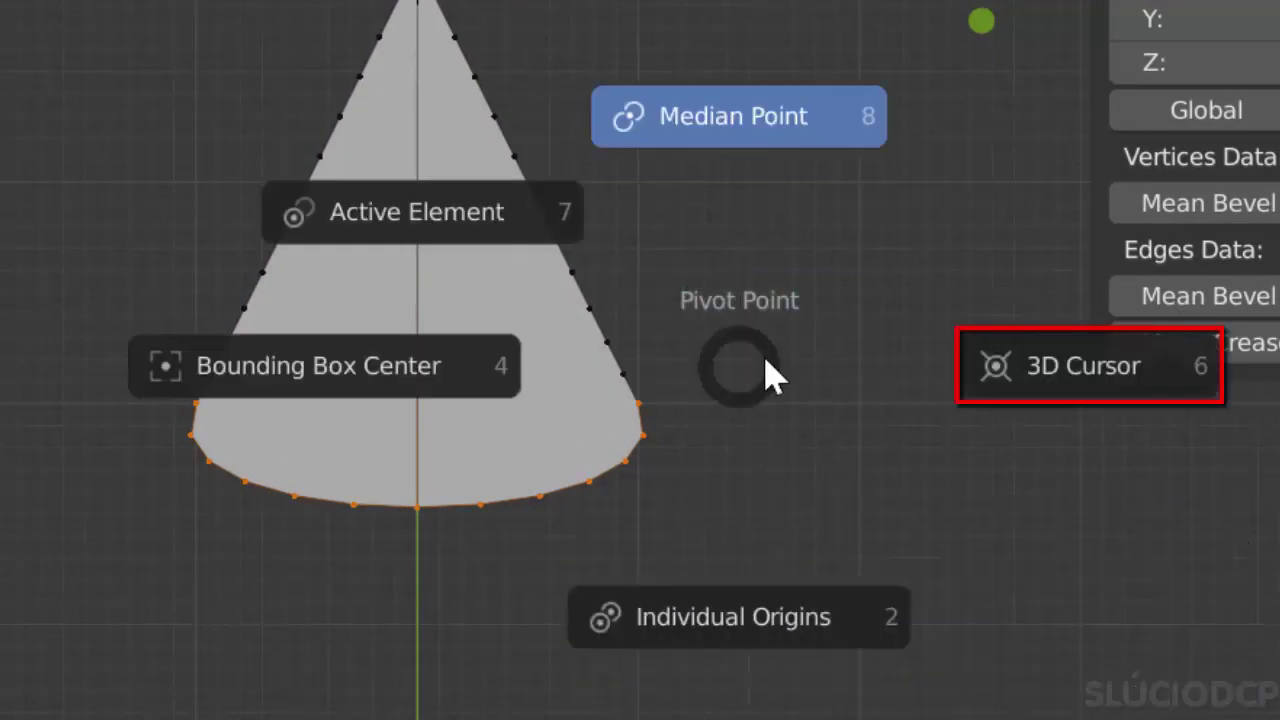
left_click(1018, 373)
key("s")
key("x")
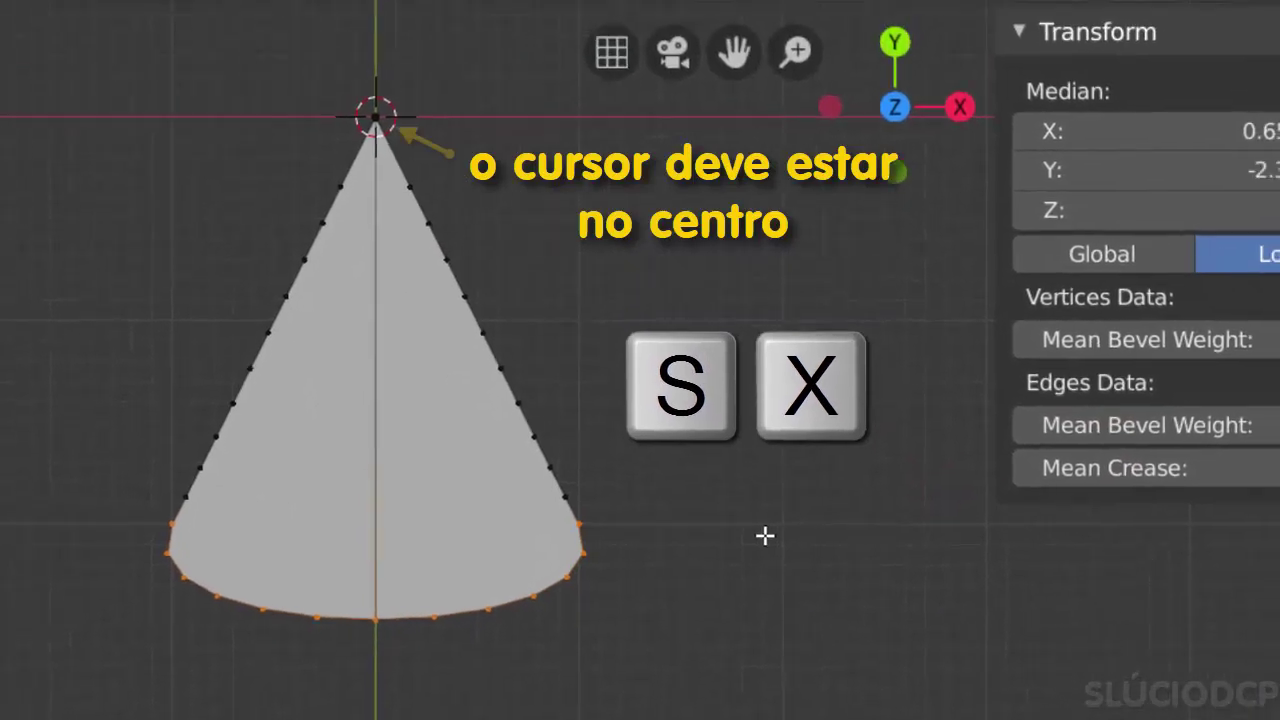
left_click(418, 322)
Select the cone's slanted edges and rotate them inward around the tip to narrow the petal.
key("alt+a")
key("c")
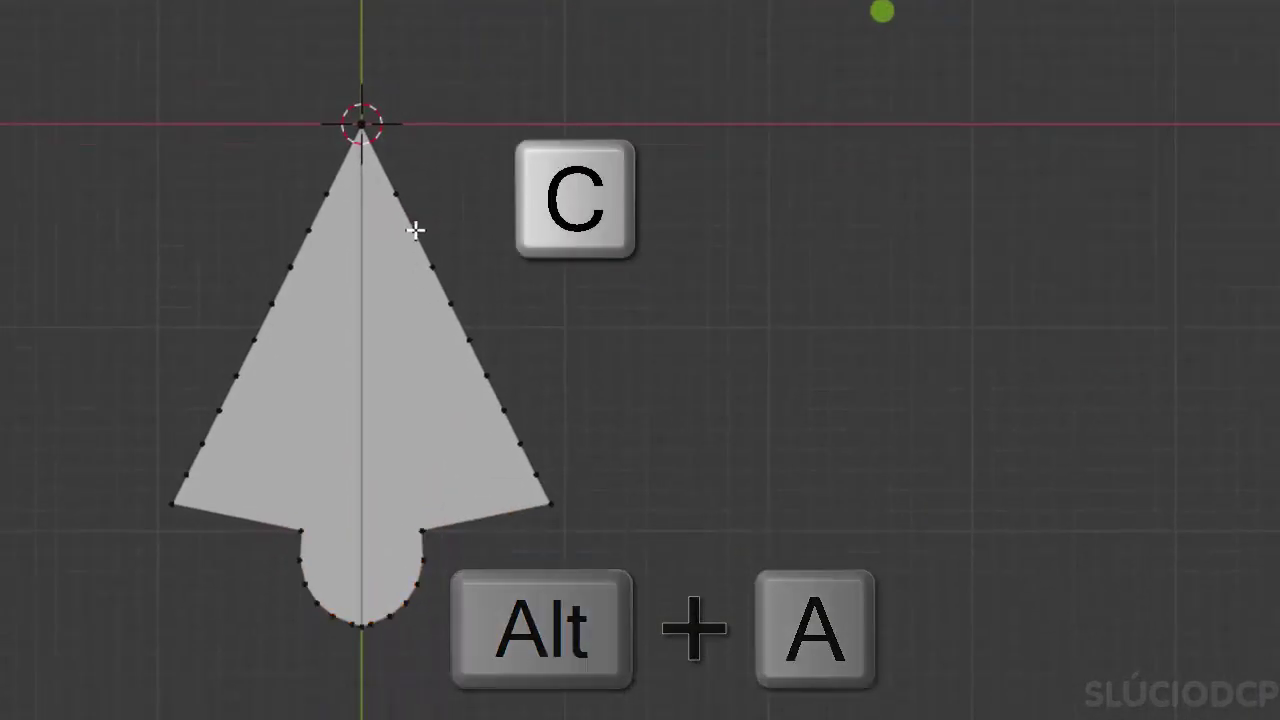
left_click_drag(408, 223, 560, 495)
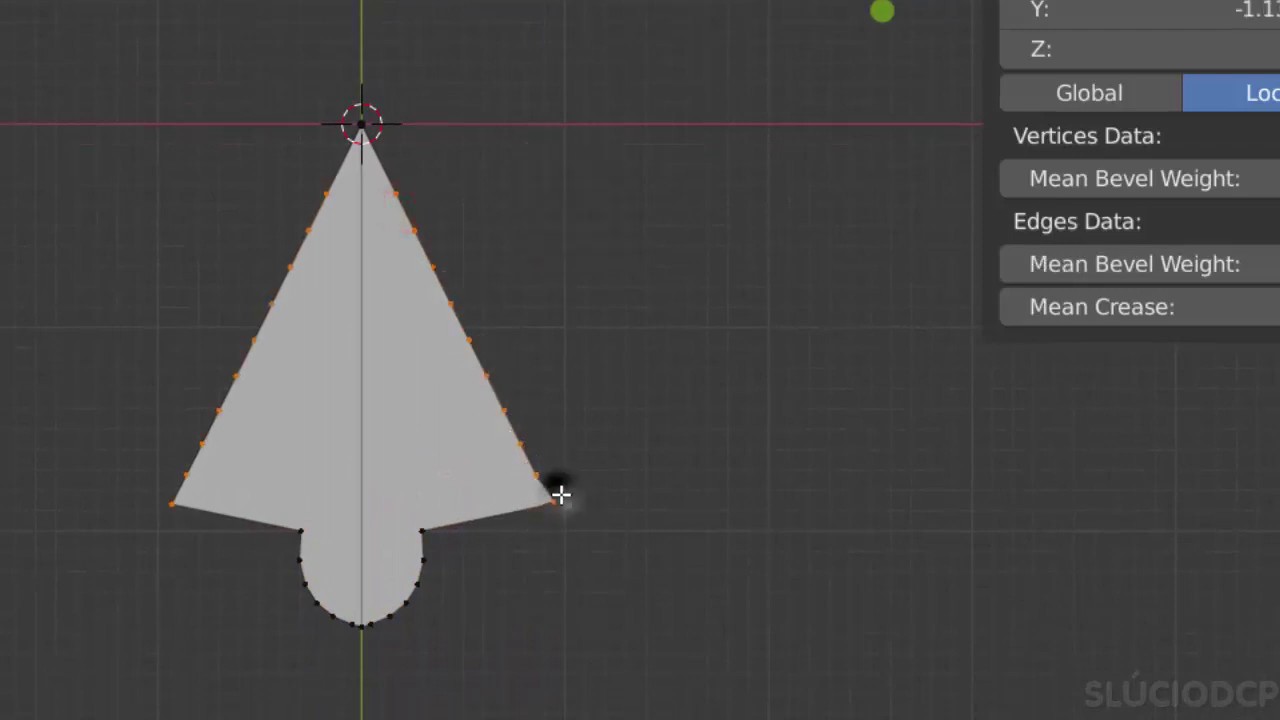
scroll(700, 414, "up", 3)
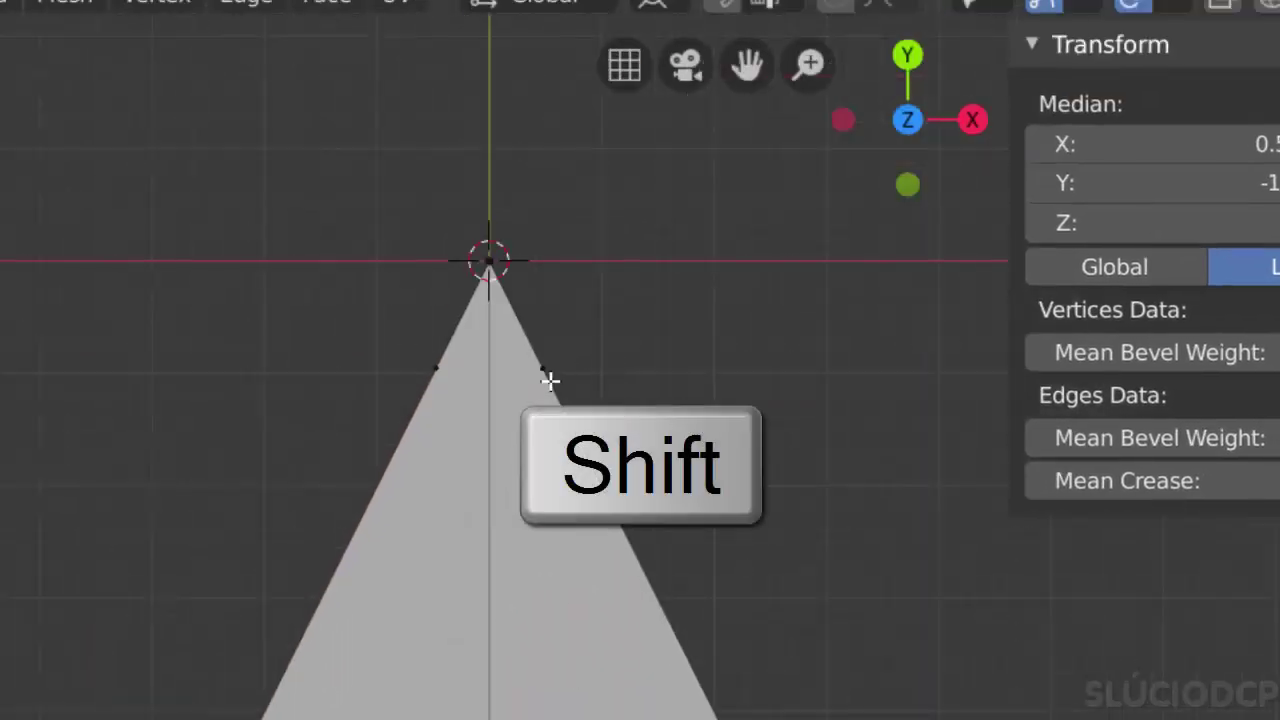
scroll(550, 380, "down", 4)
key("r")
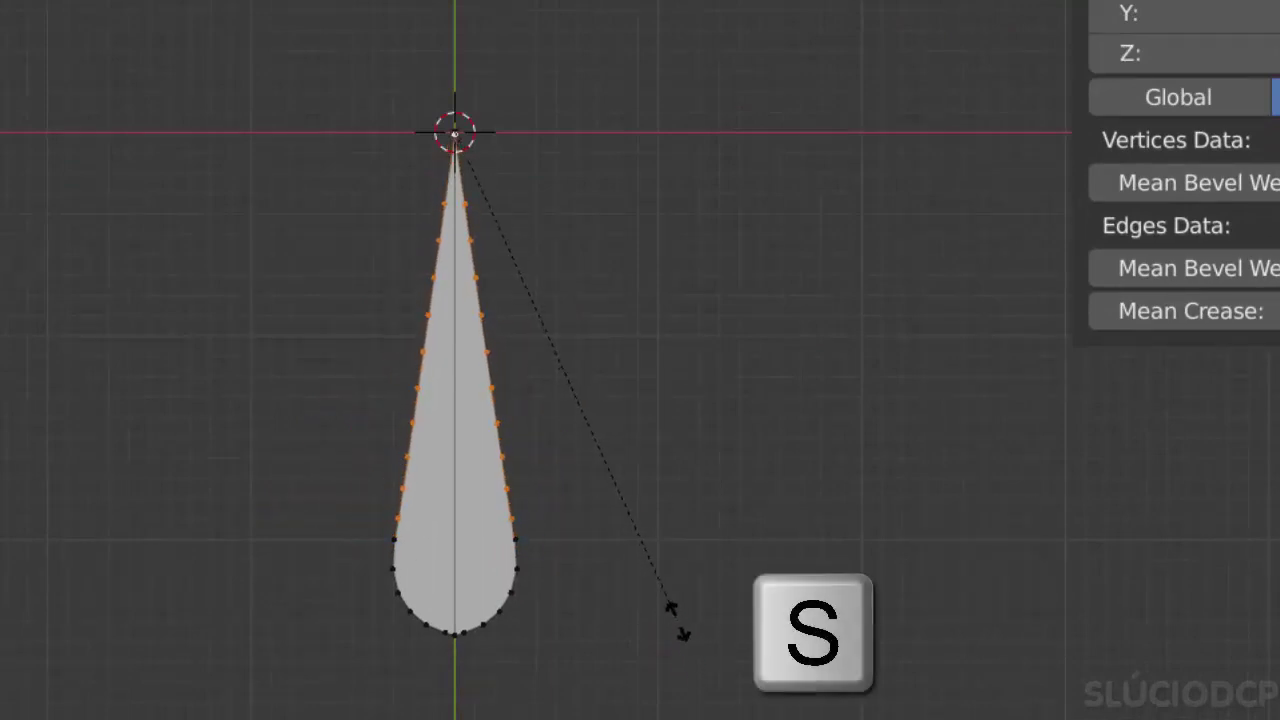
left_click(672, 600)
right_click(494, 623)
Select the rounded bottom ring and scale it down around its median point.
key("c")
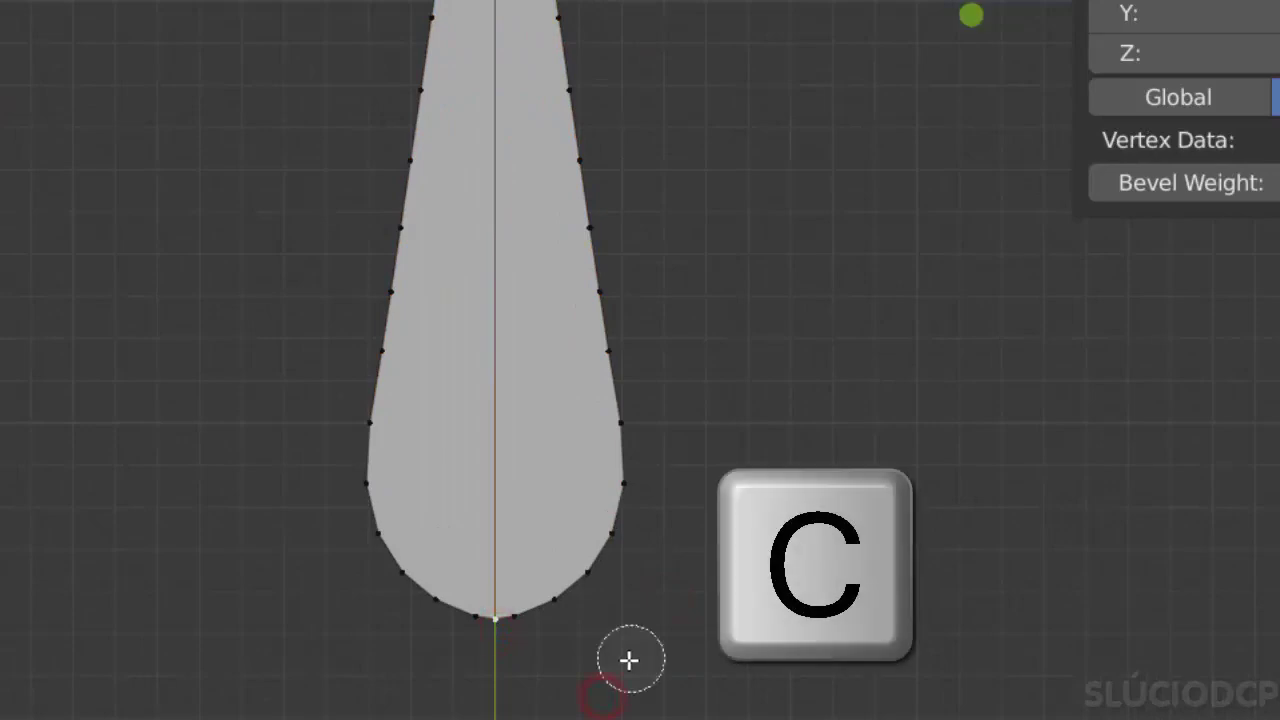
left_click_drag(629, 660, 618, 535)
right_click(626, 473)
key("period")
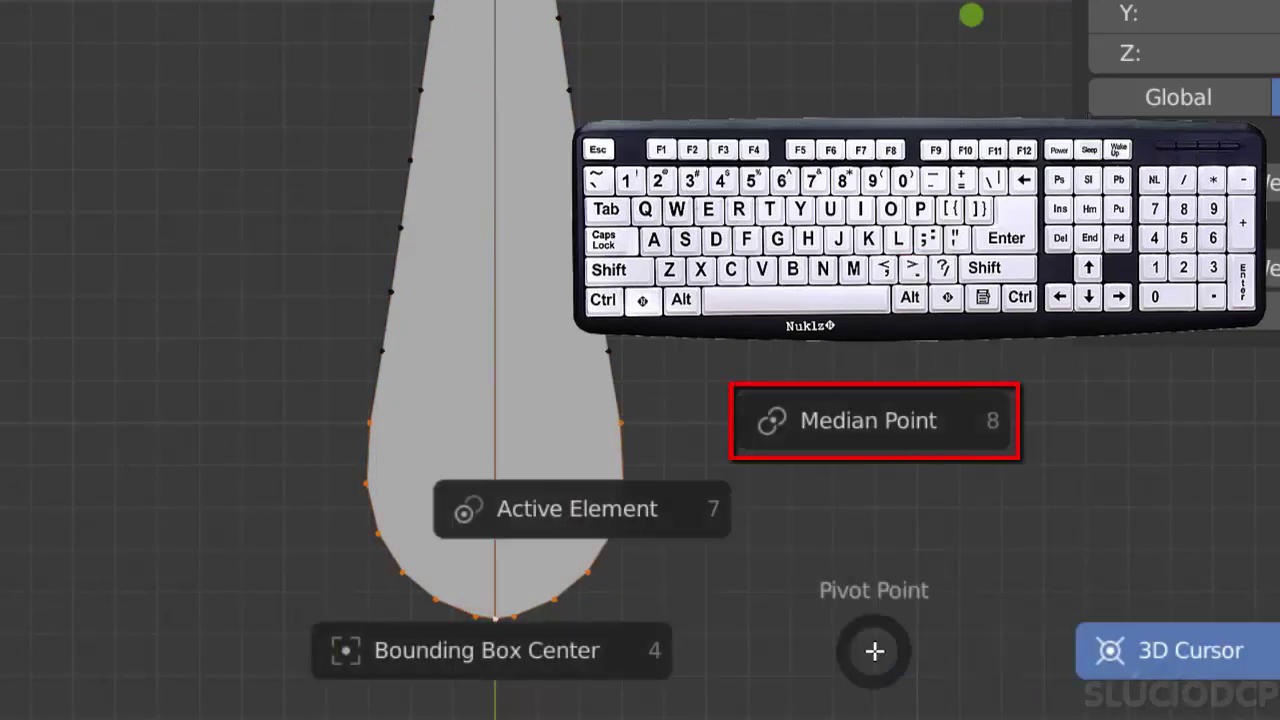
left_click(866, 438)
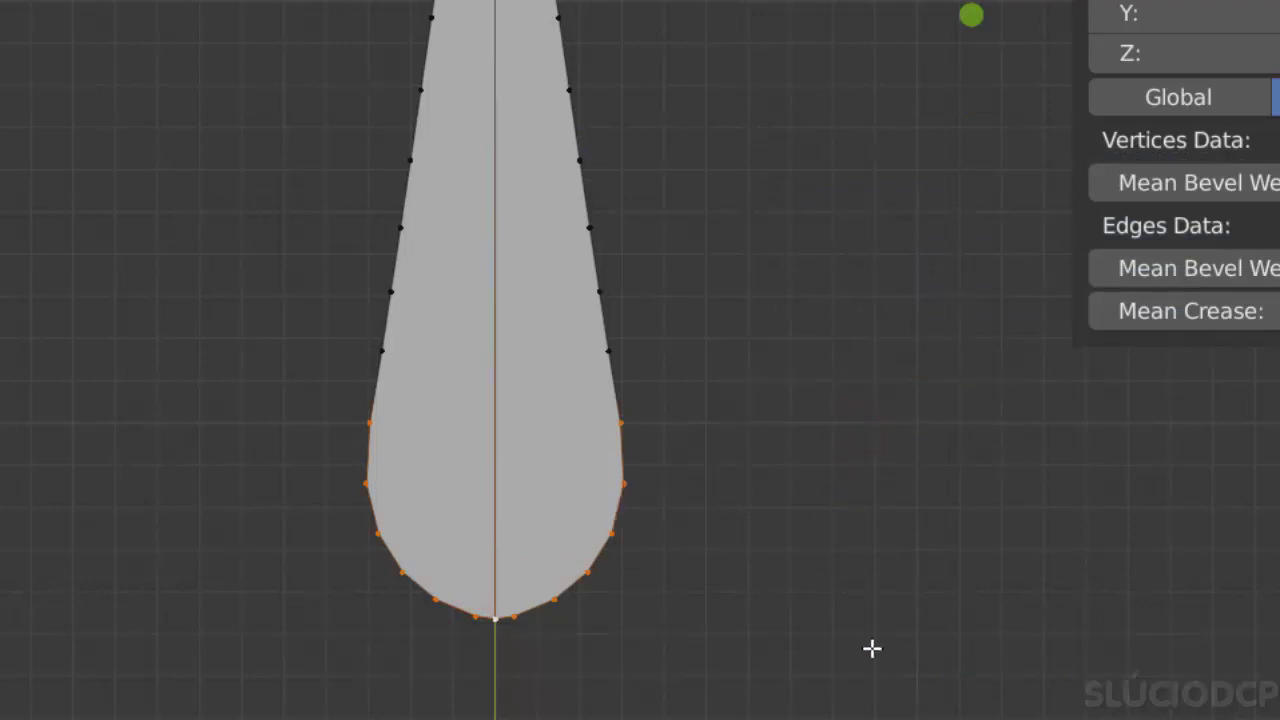
key("s")
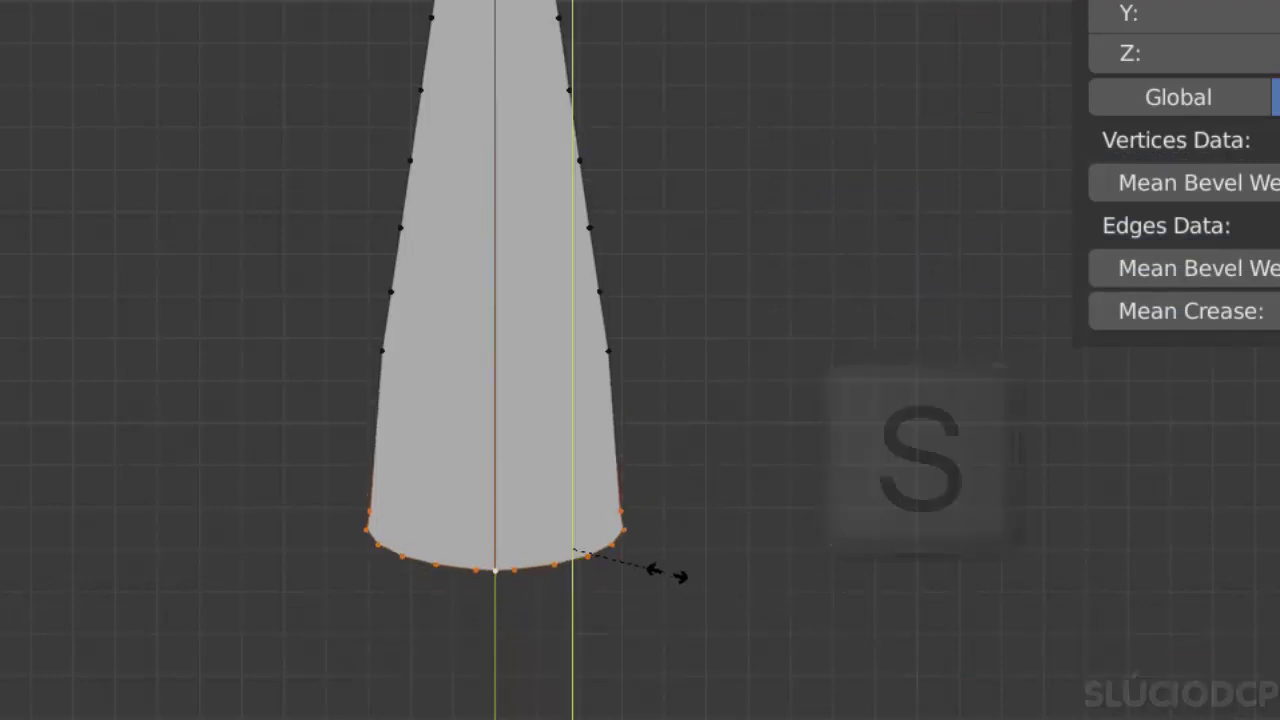
left_click(670, 573)
Raise the bottom ring along Y, narrow it on X, and return to Object Mode.
key("g")
key("y")
left_click(681, 461)
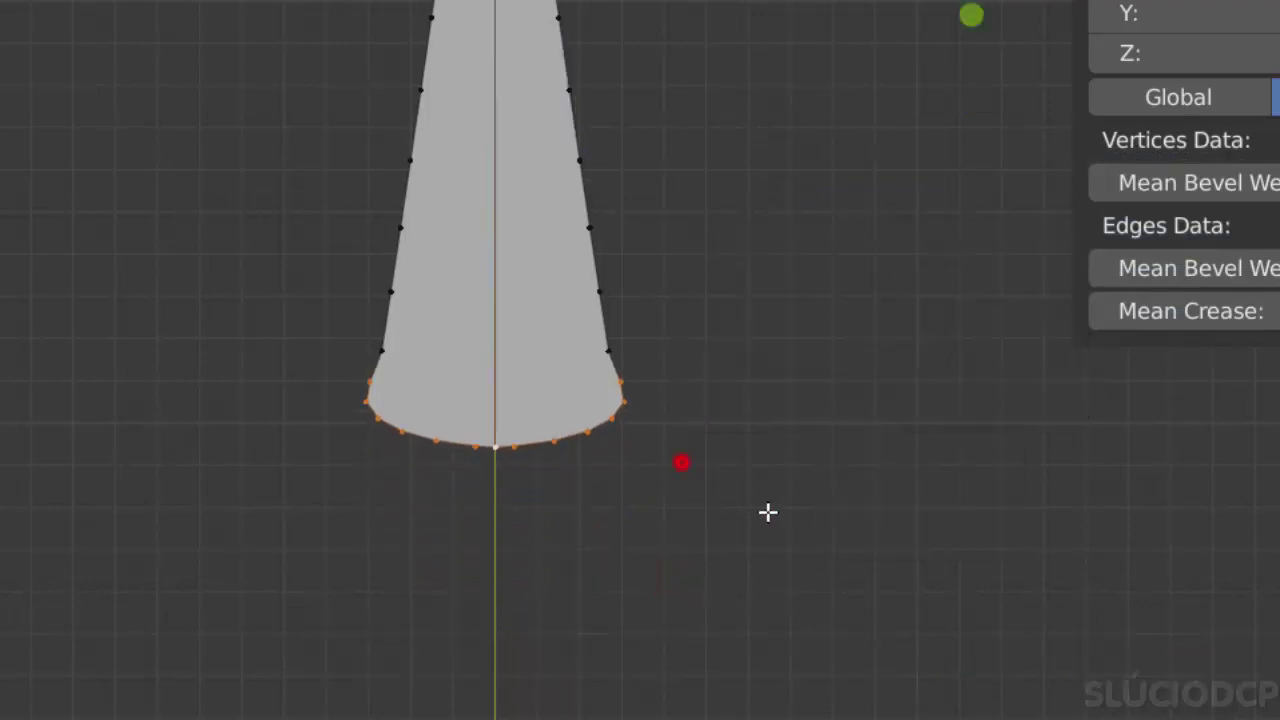
key("s")
key("x")
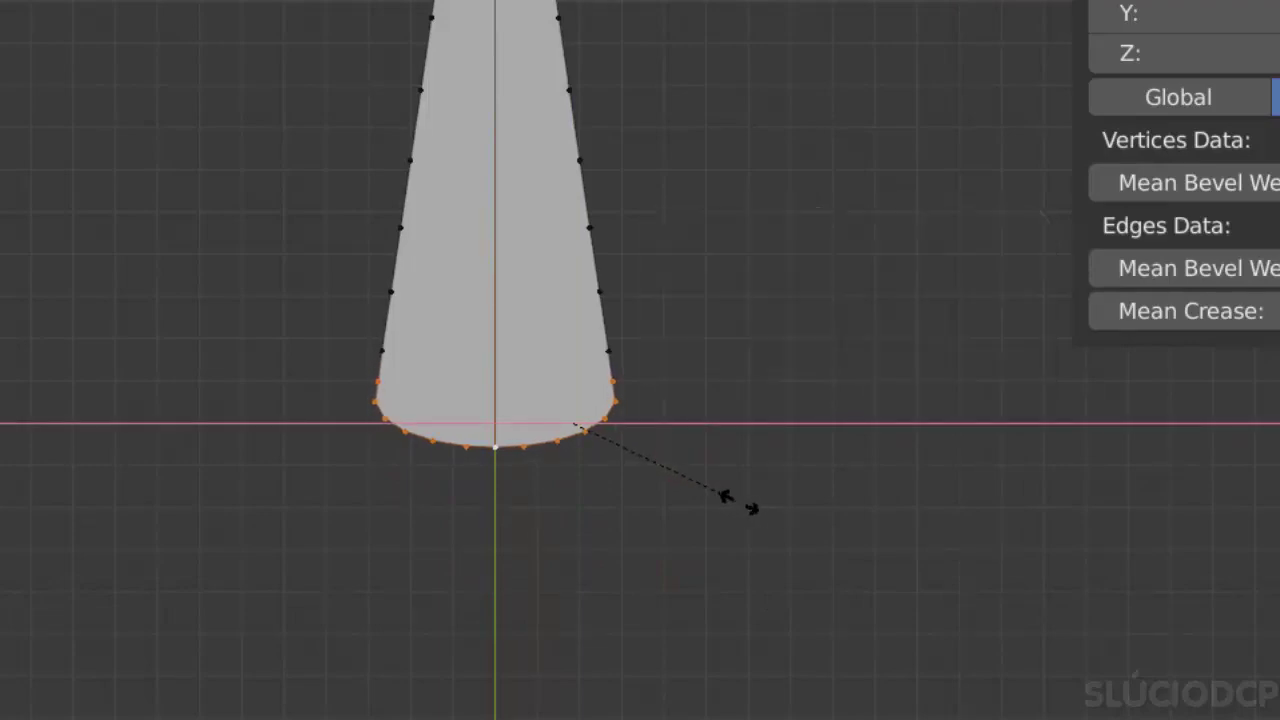
left_click(735, 505)
key("Tab")
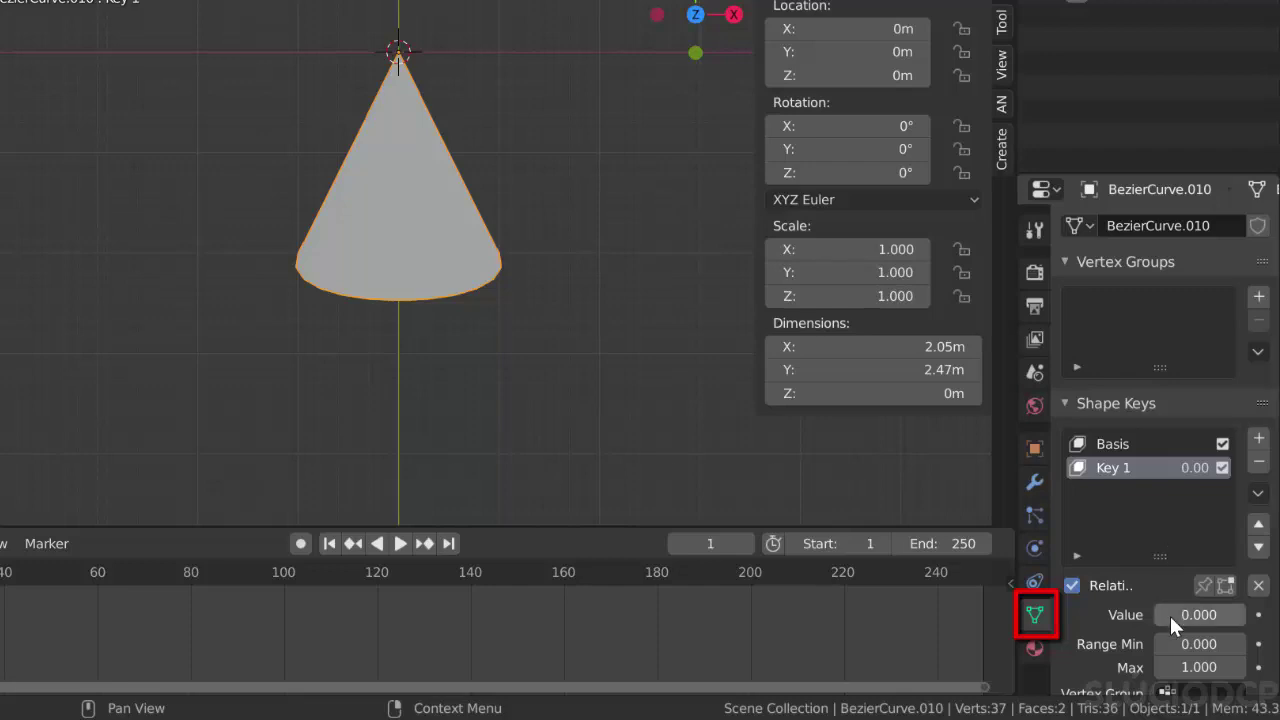
Preview Key 1's morph by dragging its value, then rename the petal object F.000.
mouse_move(1198, 614)
left_mouse_down()
mouse_move(1155, 614)
mouse_move(1245, 614)
mouse_move(1155, 614)
left_mouse_up()
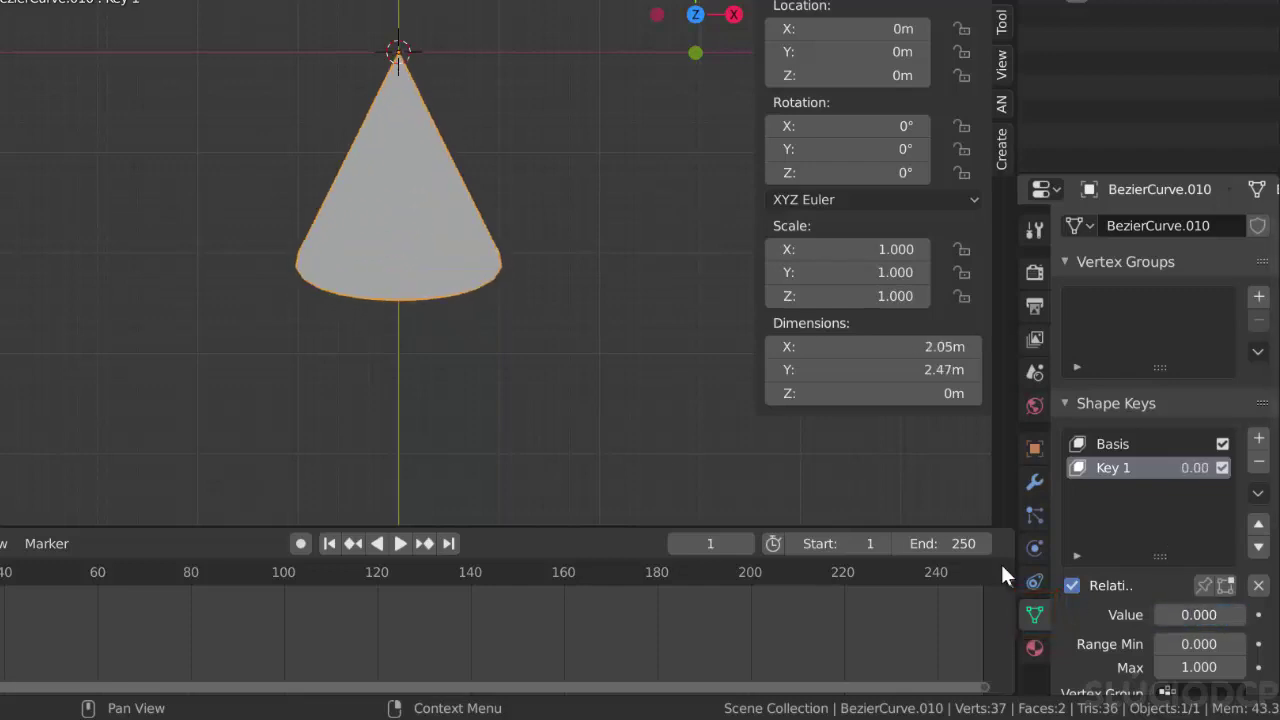
mouse_move(547, 425)
middle_mouse_down()
mouse_move(460, 294)
mouse_move(457, 311)
mouse_move(479, 310)
middle_mouse_up()
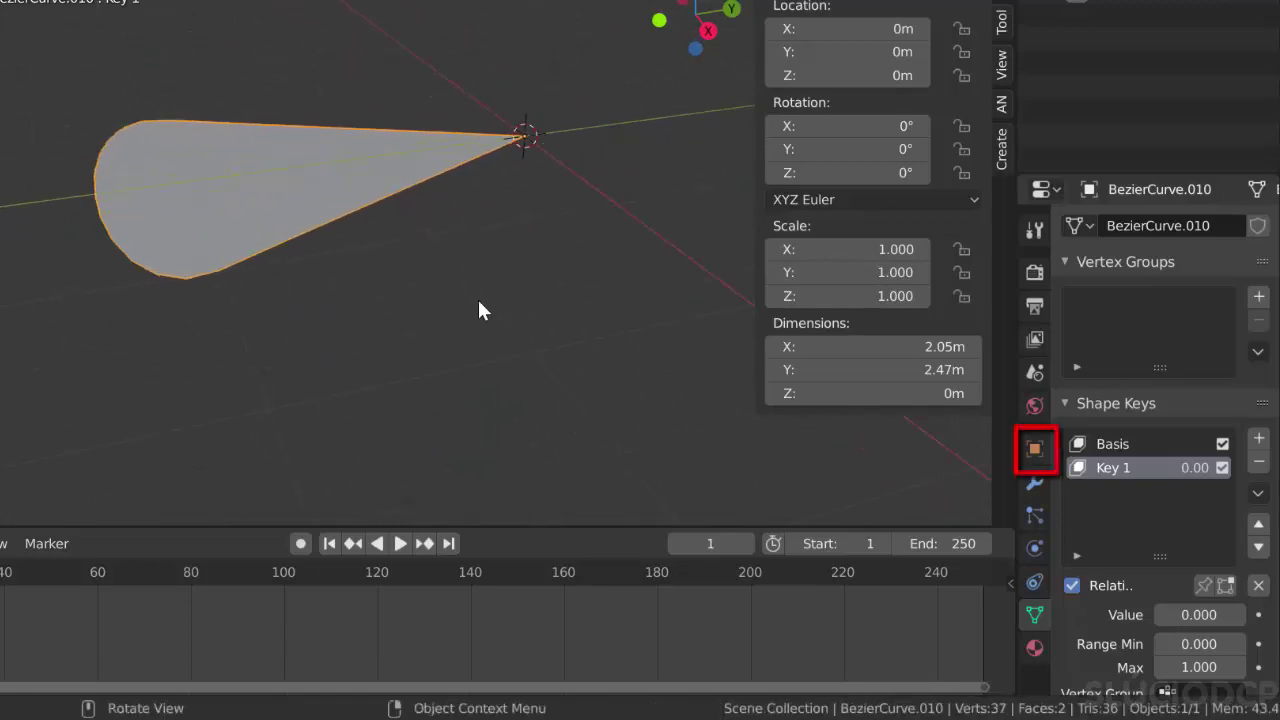
left_click(1036, 452)
type("F.000")
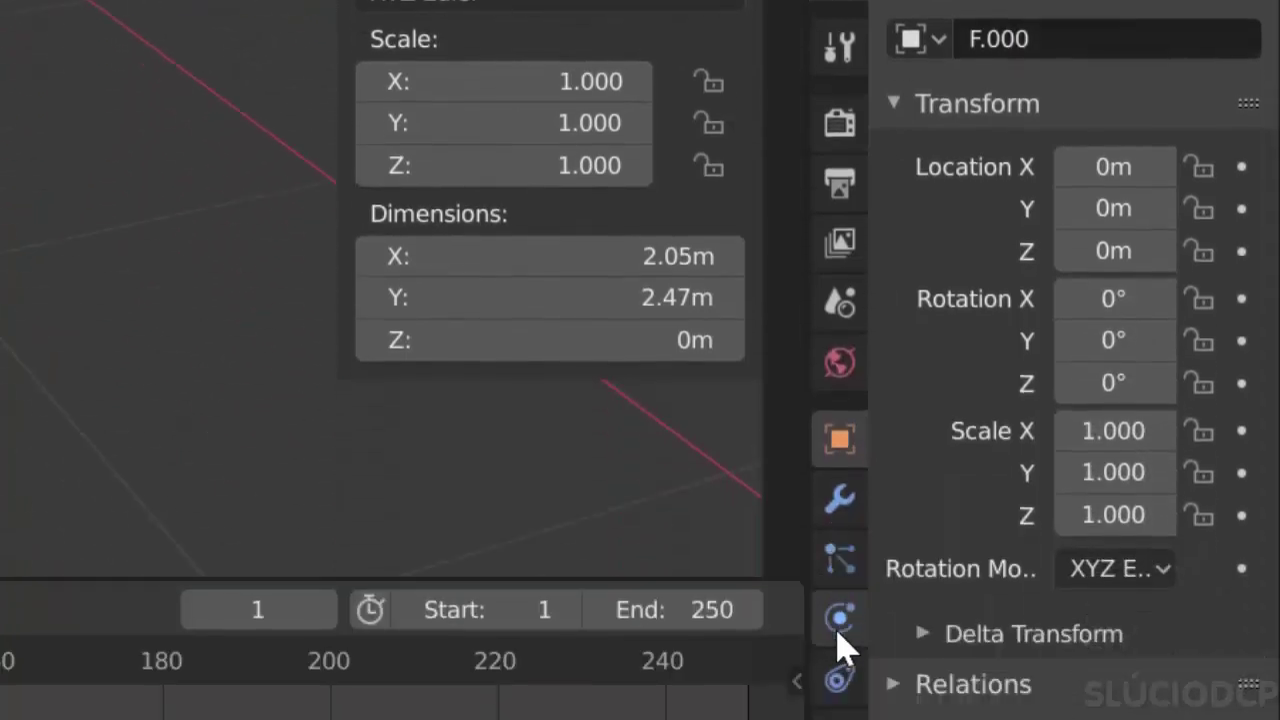
left_click(840, 530)
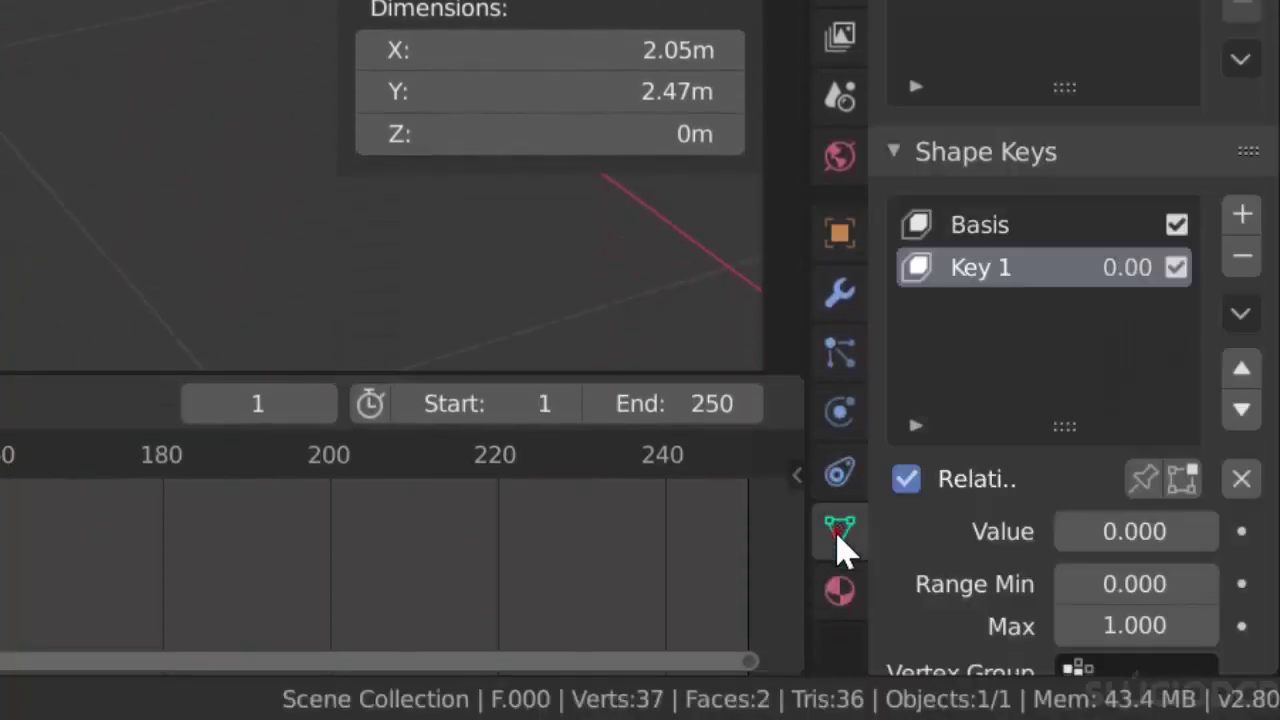
Add a driver to Key 1's value that reads F.000's X Rotation.
right_click(1120, 538)
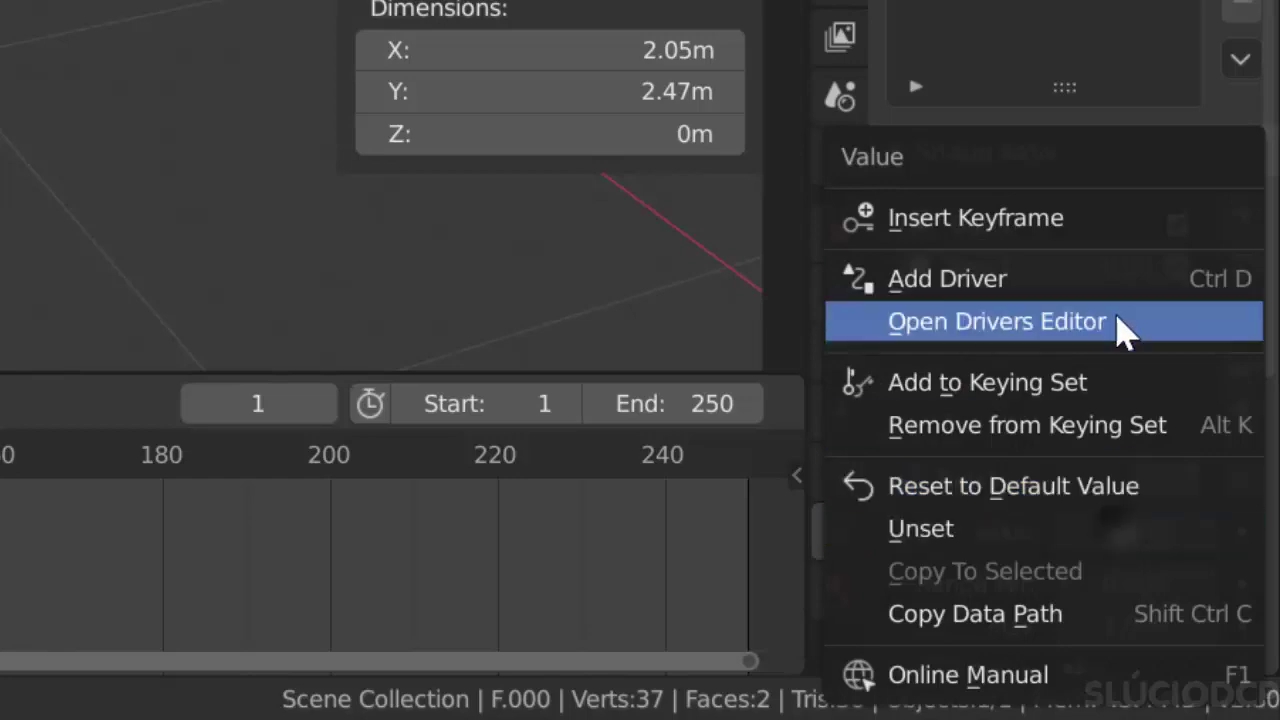
left_click(1120, 280)
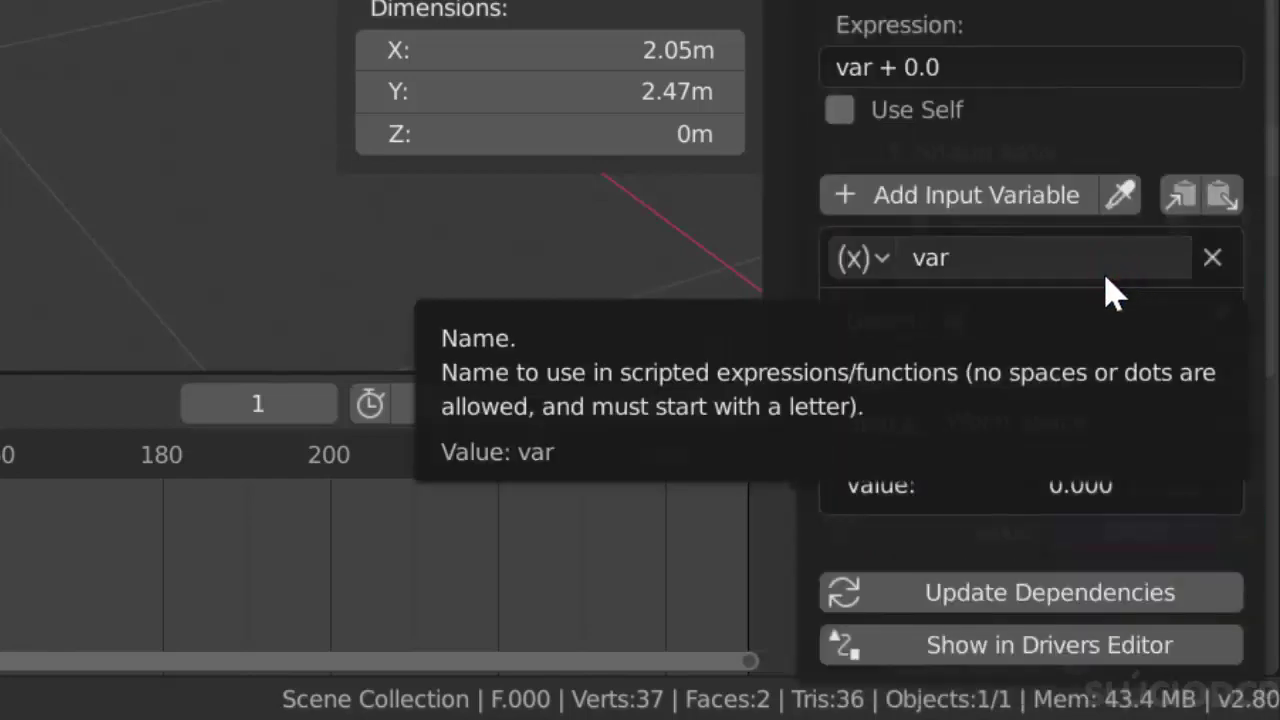
left_click(1083, 335)
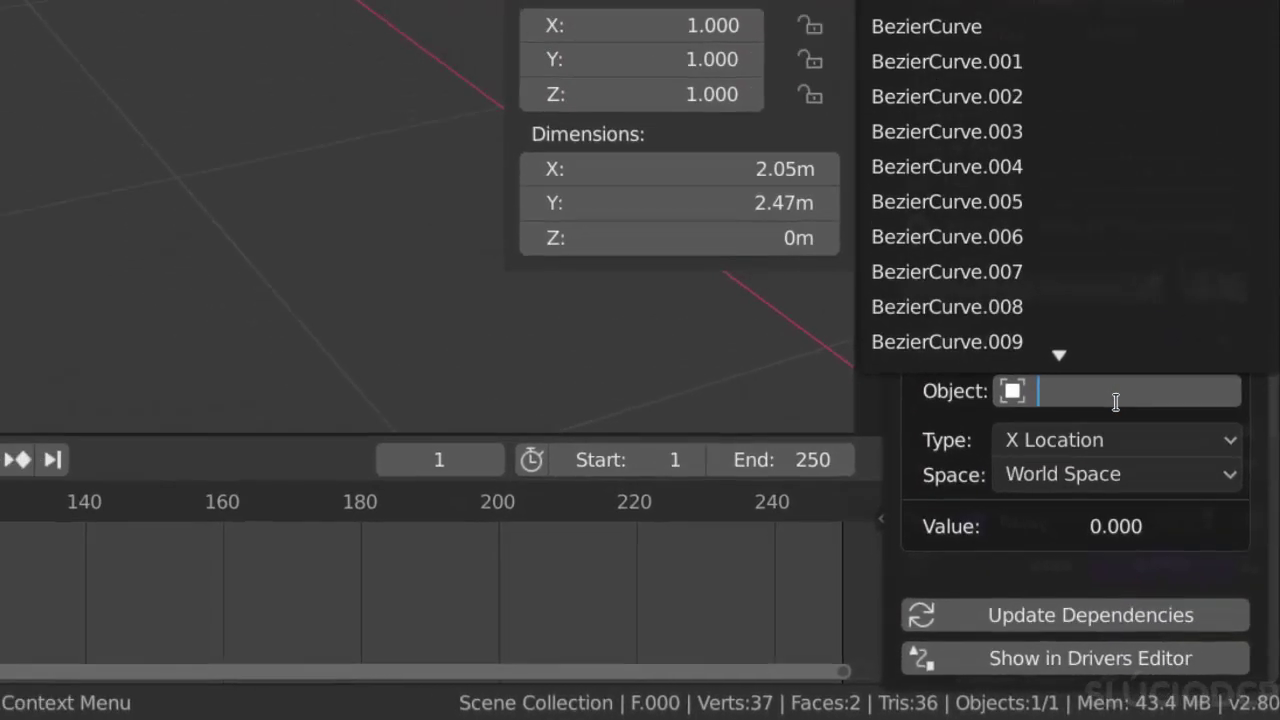
type("f")
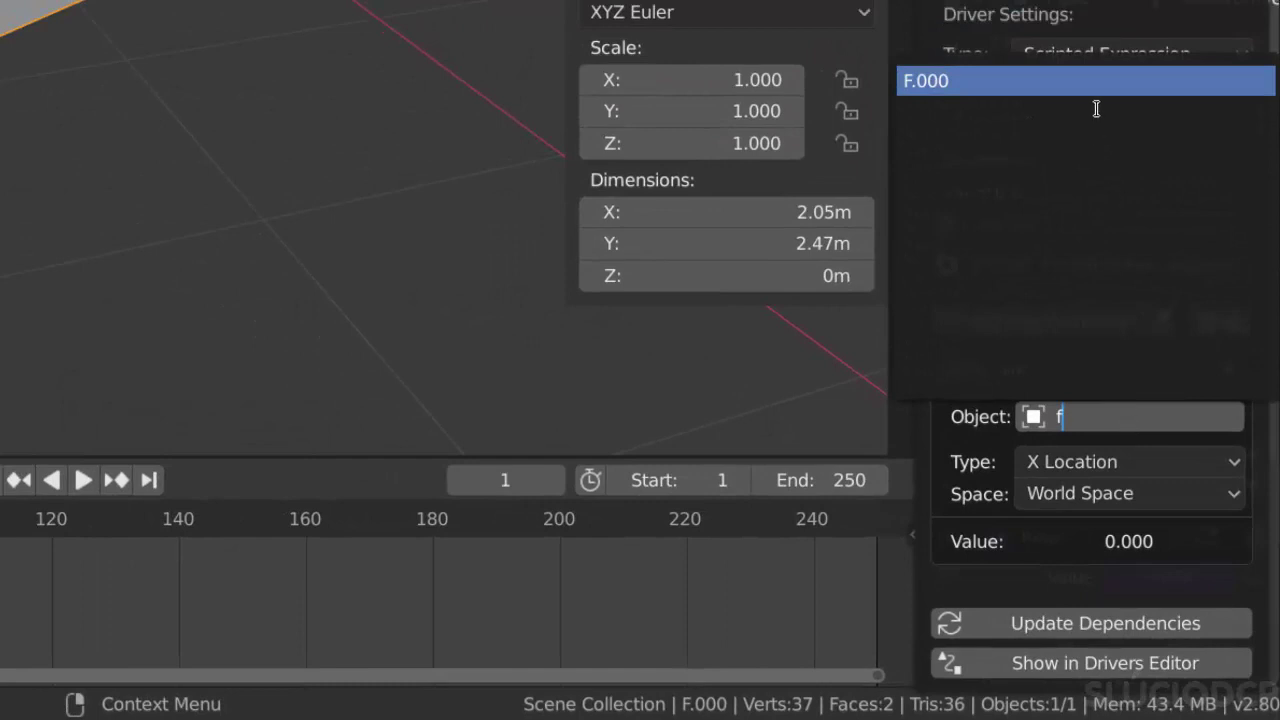
left_click(1111, 80)
left_click(1073, 425)
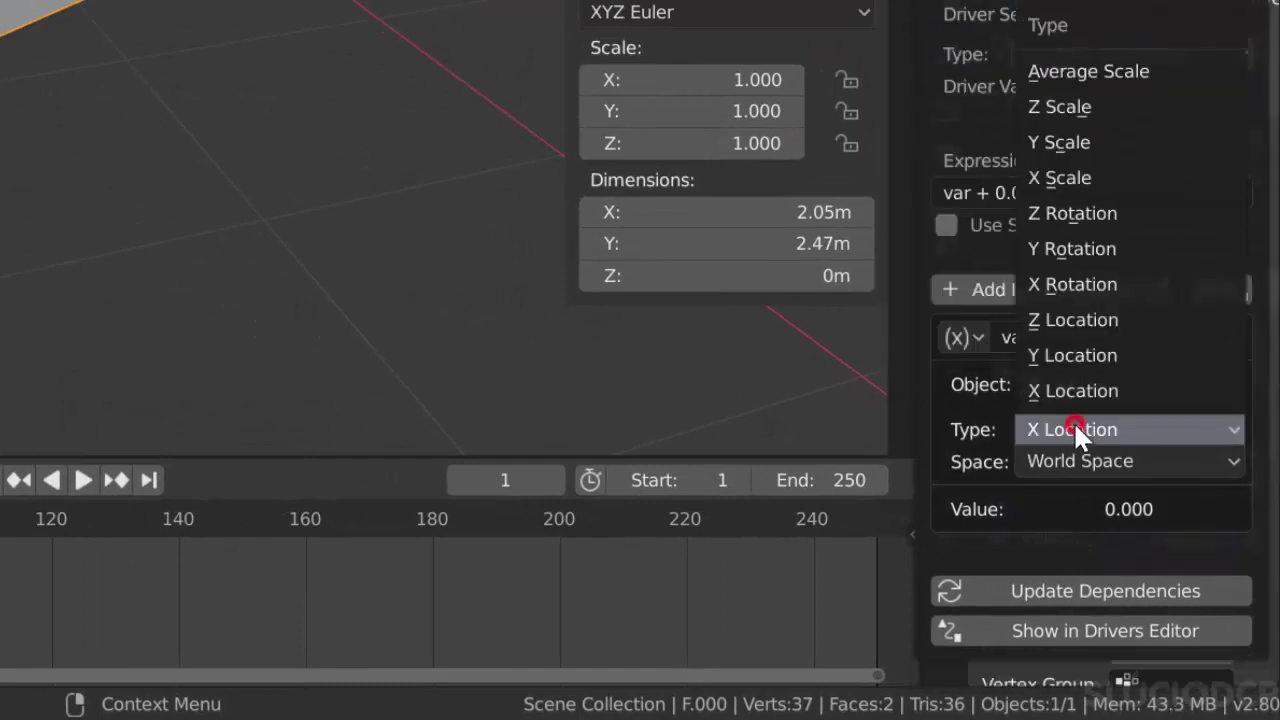
left_click(1142, 282)
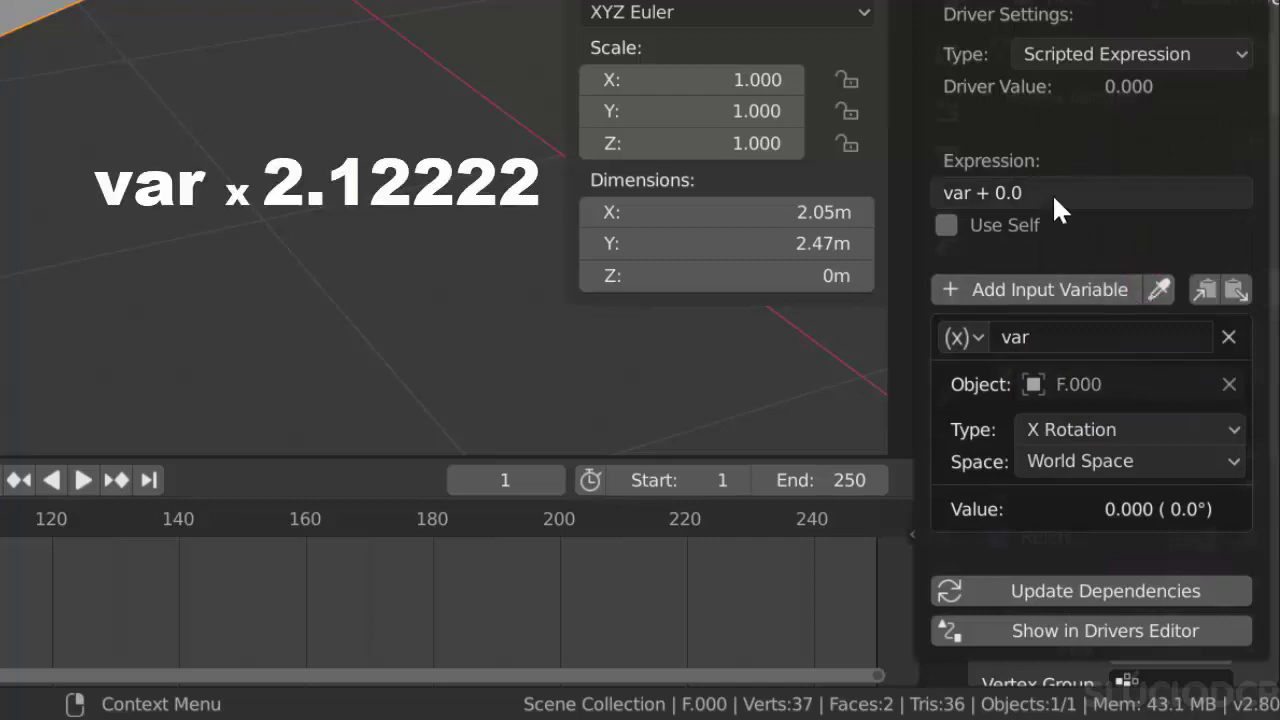
Set the driver expression to var*2.1222 and select its origin keyframe in the Drivers Editor.
left_click(1052, 192)
key("BackSpace")
key("BackSpace")
key("BackSpace")
type("var*2.1")
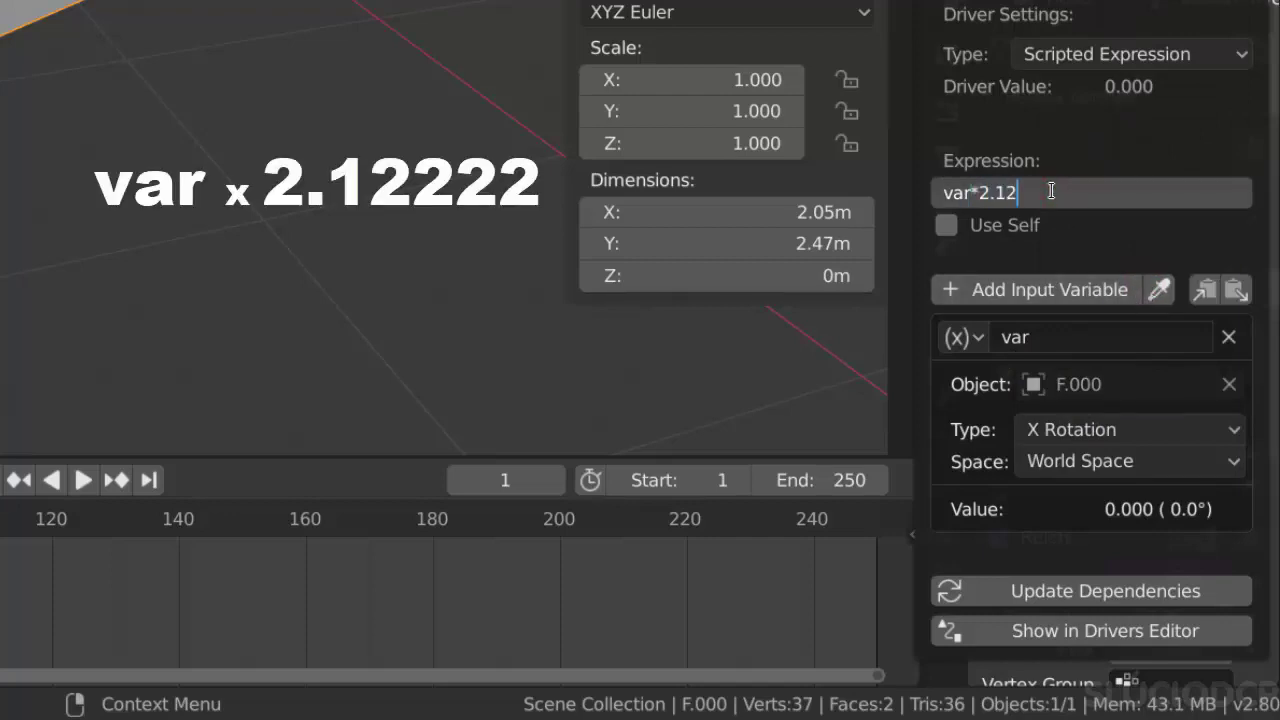
type("22")
key("Return")
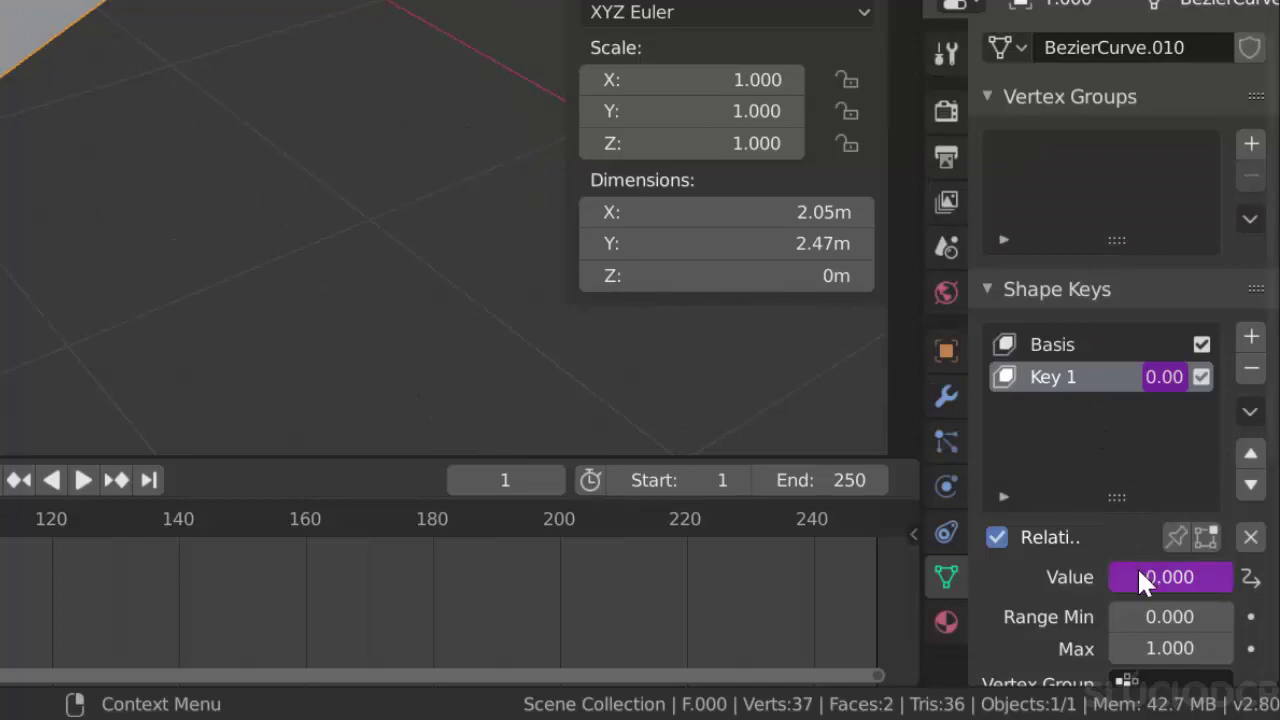
right_click(1137, 580)
left_click(1110, 418)
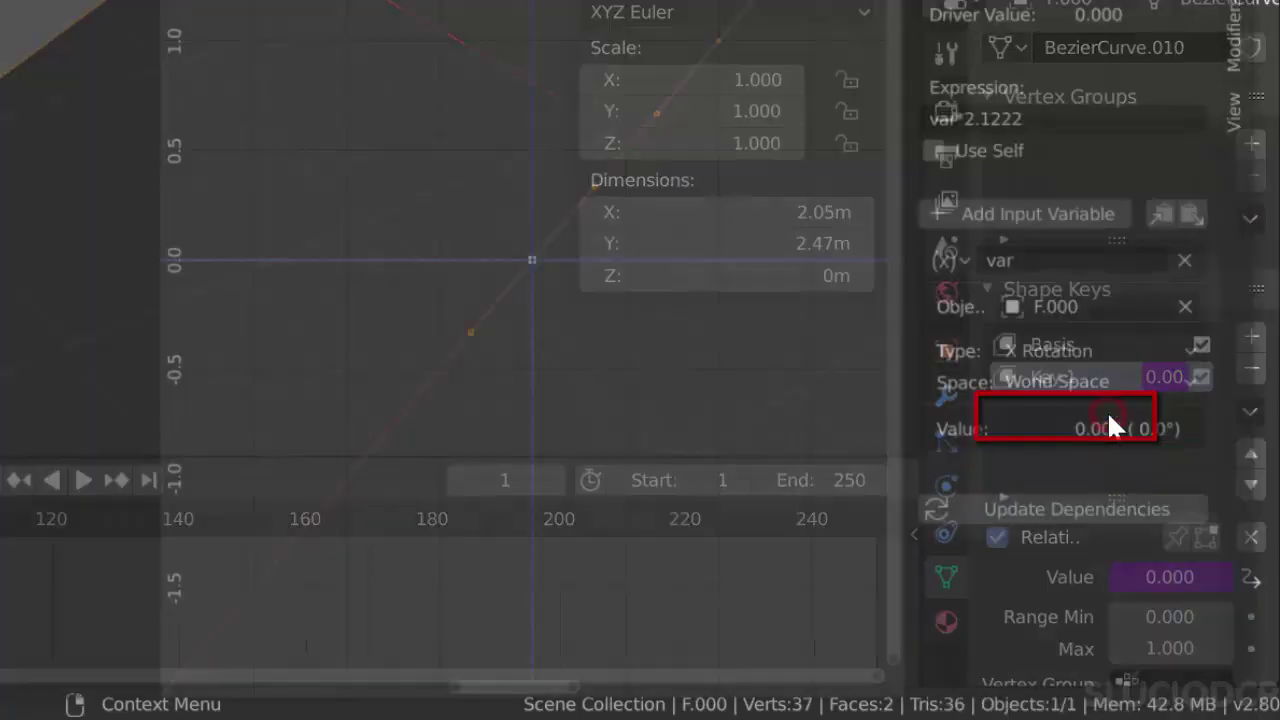
left_click(532, 262)
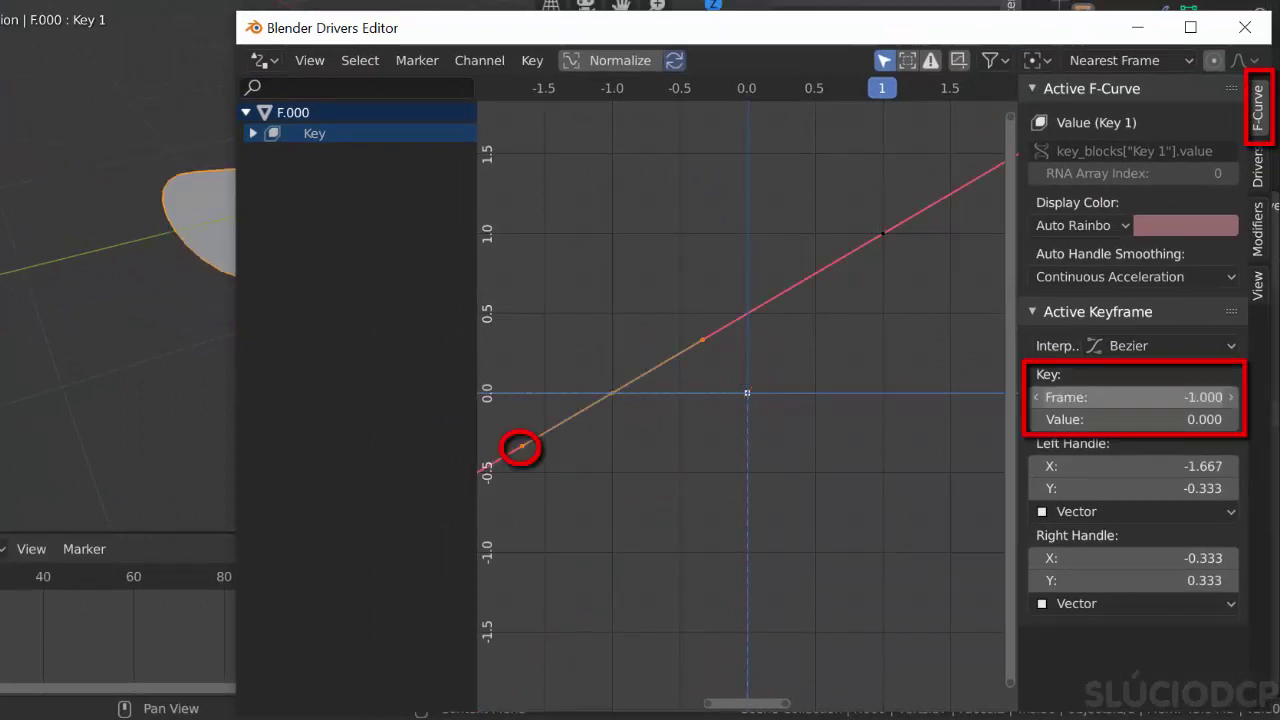
Set the keyframe value to 1 and add a duplicate centre keyframe at 0.
key("Return")
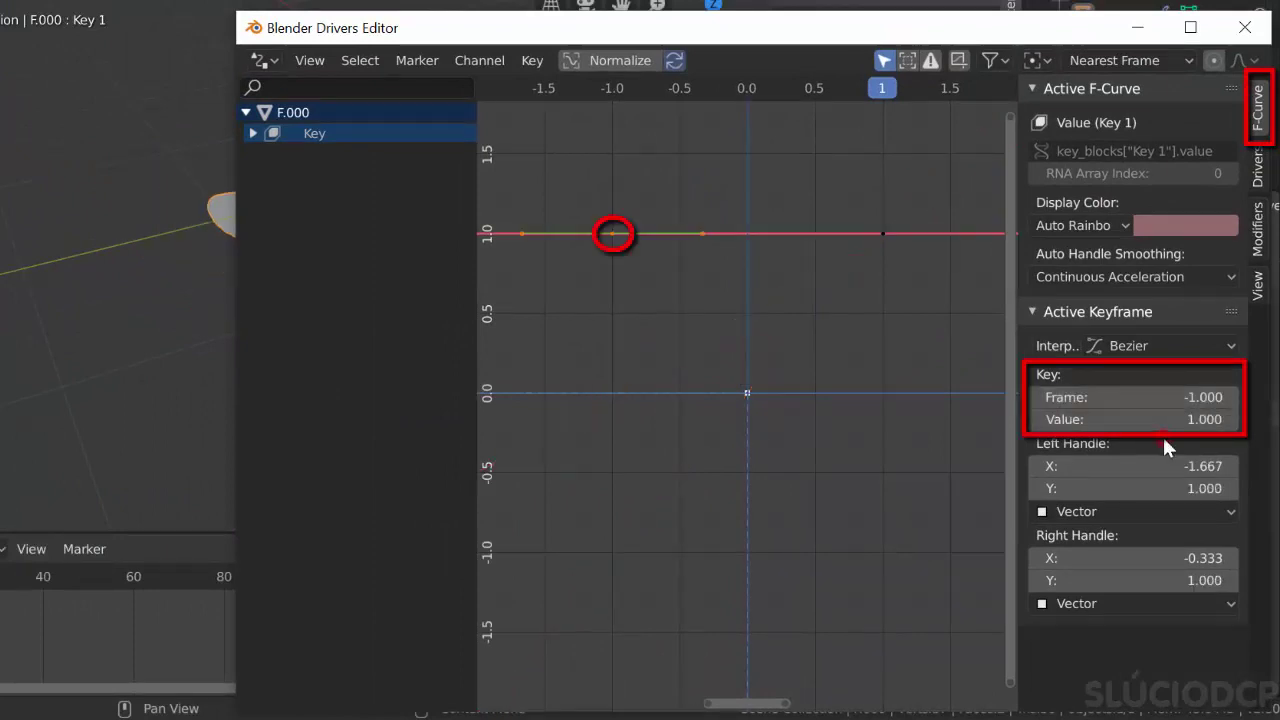
key("shift+d")
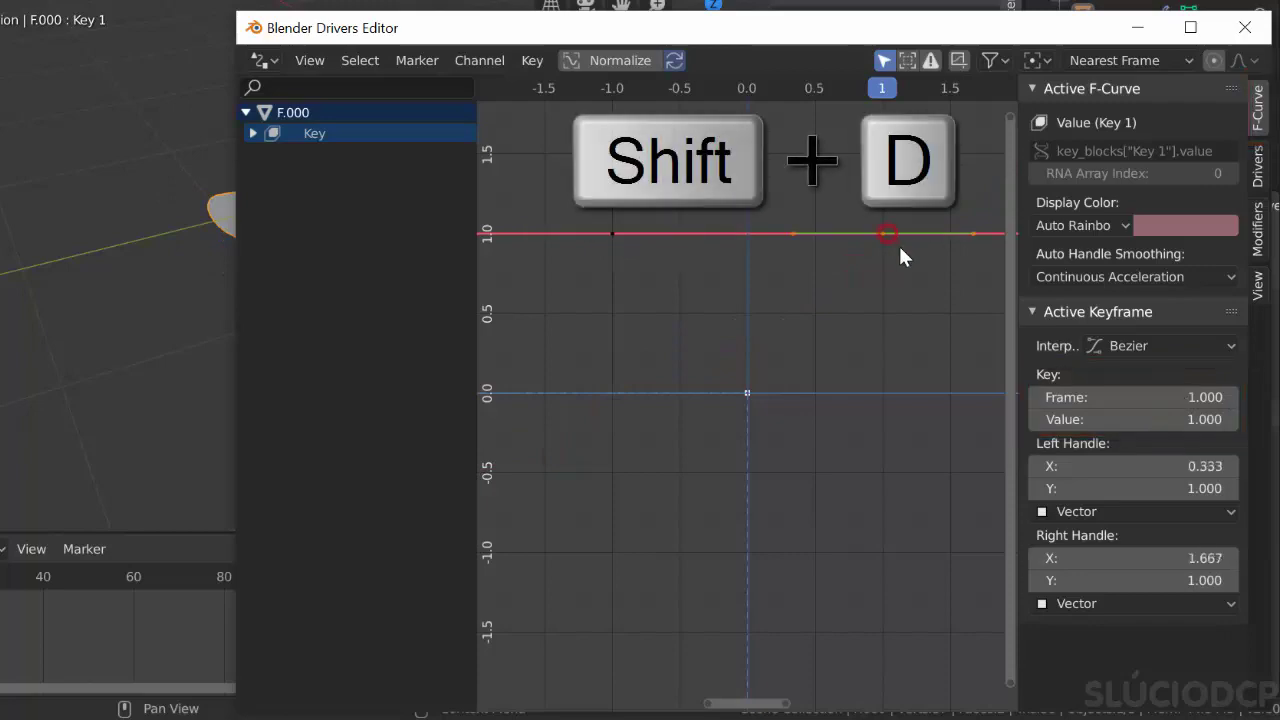
left_click(749, 394)
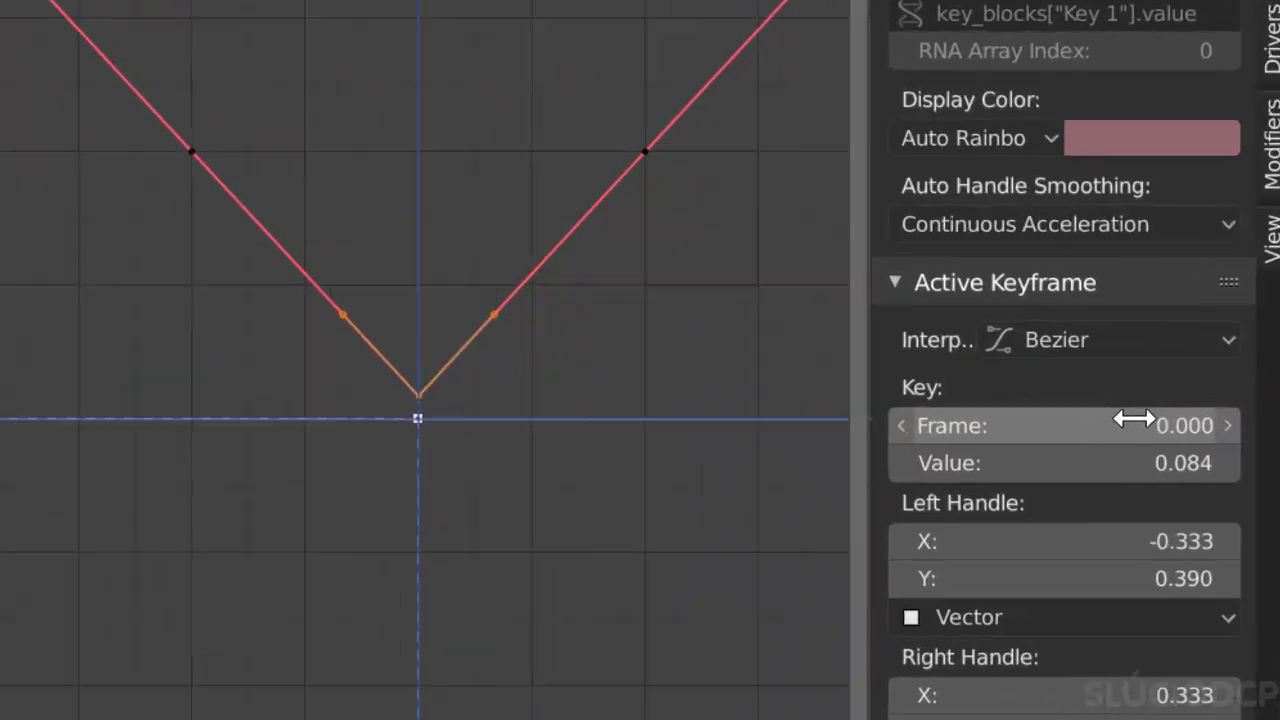
left_click(1133, 419)
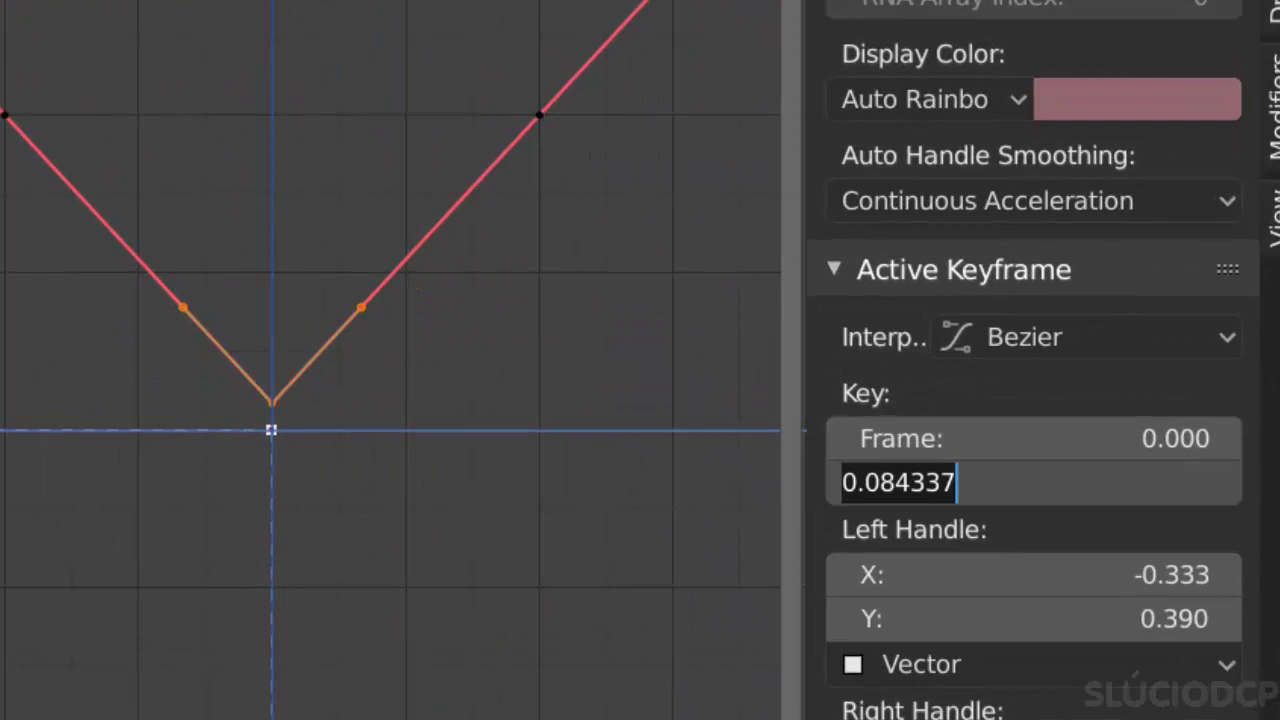
key("Return")
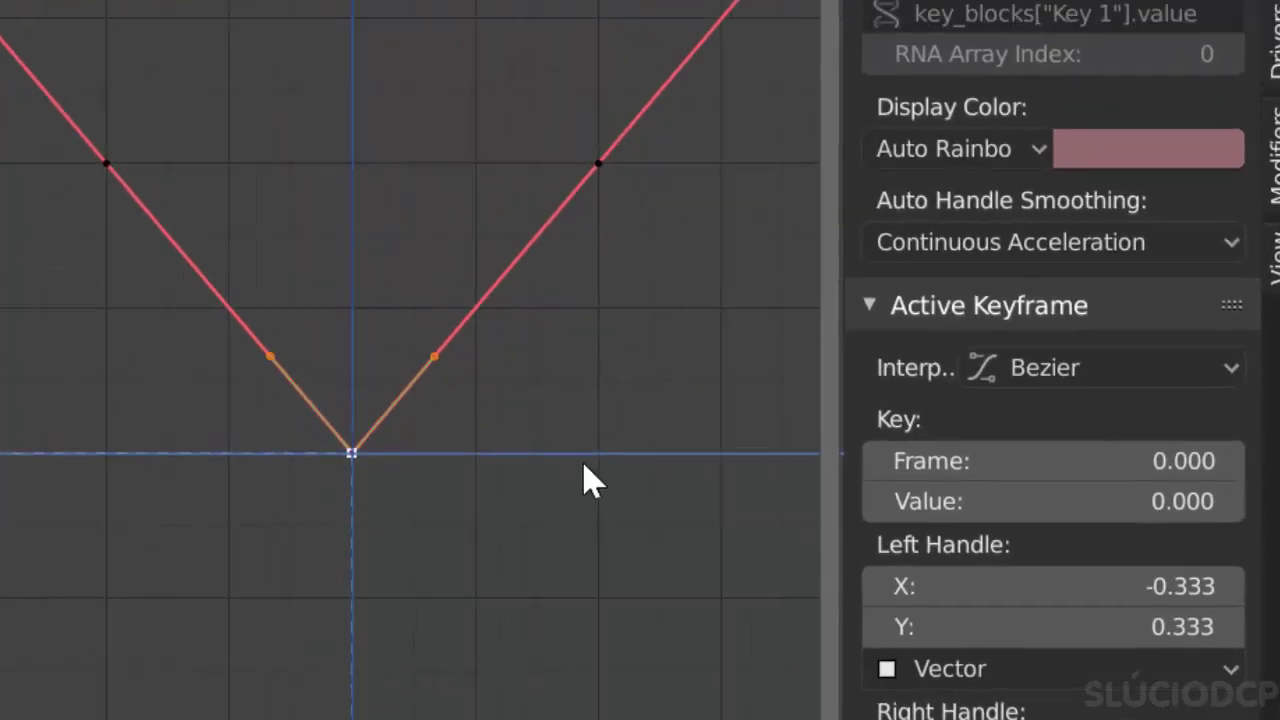
key("a")
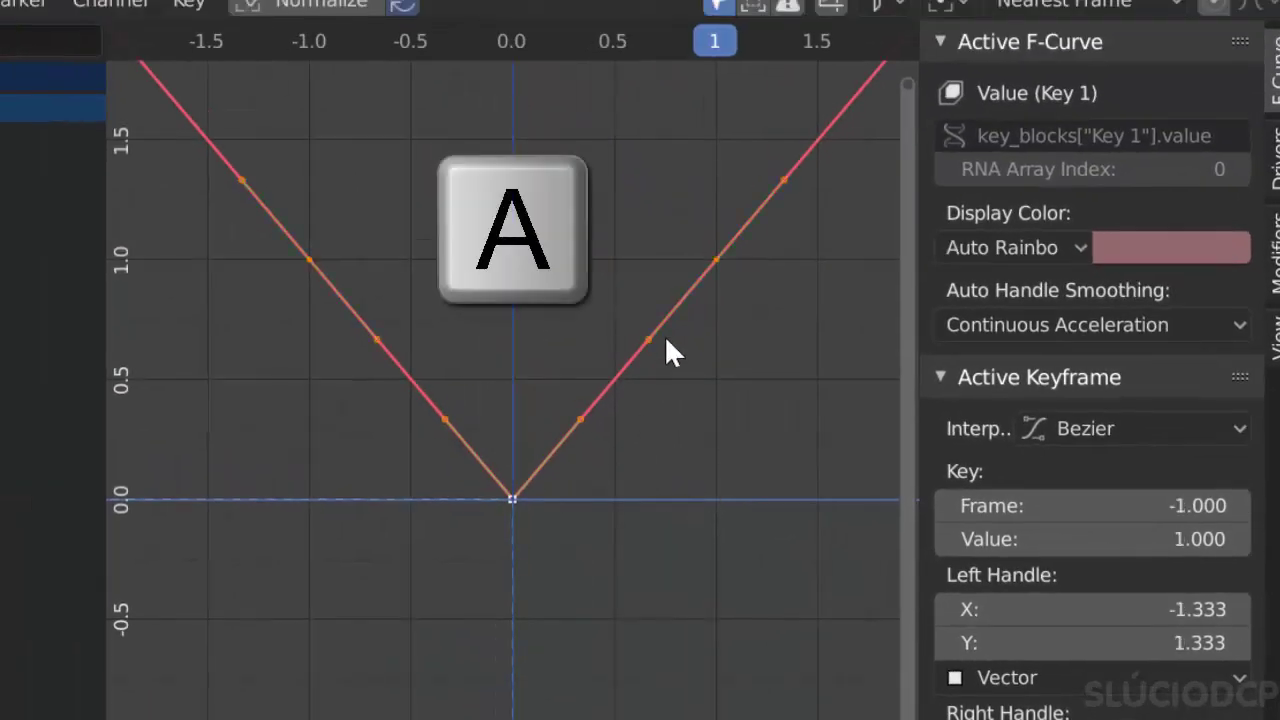
Give all driver keyframes Circular interpolation with Ease Out, then close the Drivers Editor.
right_click(717, 248)
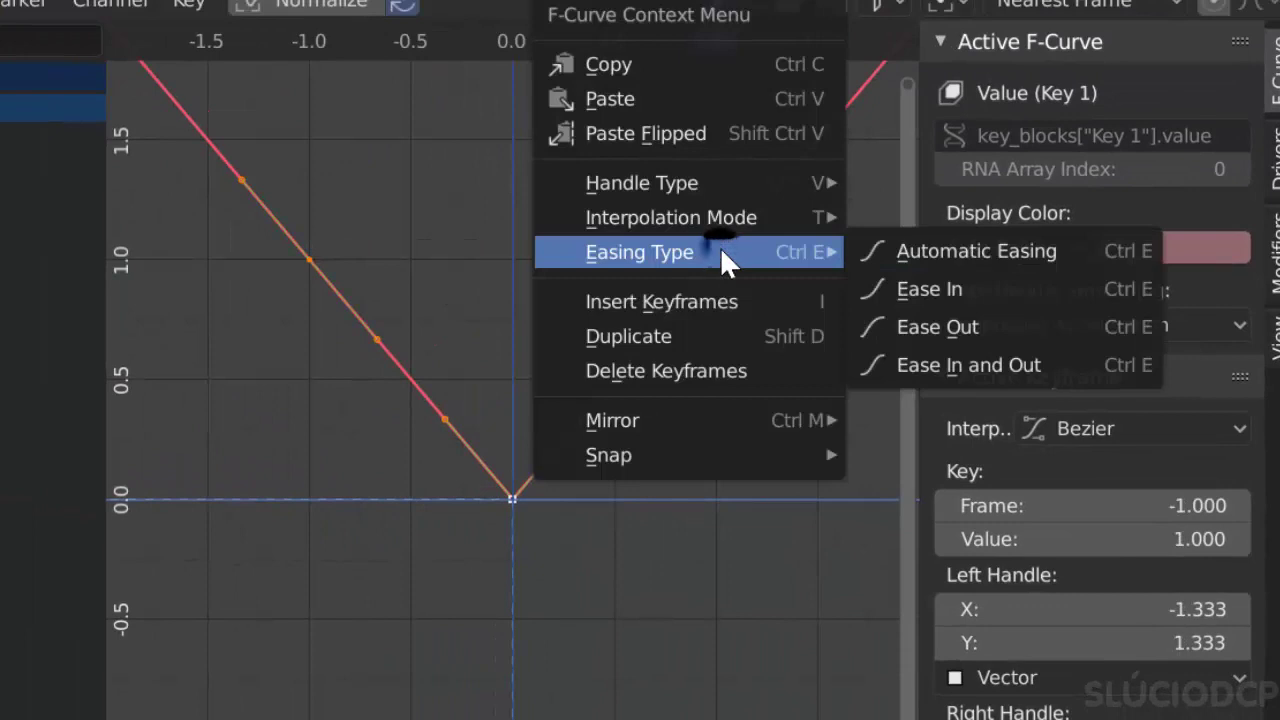
mouse_move(671, 217)
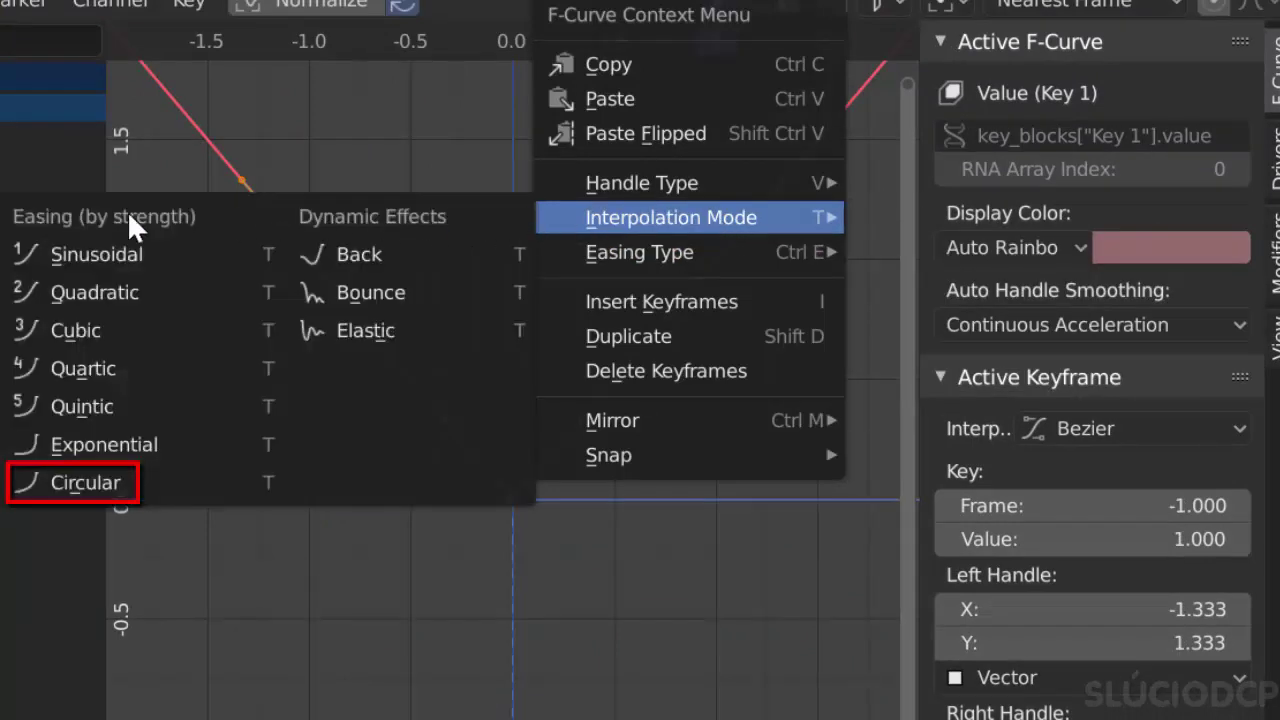
left_click(46, 481)
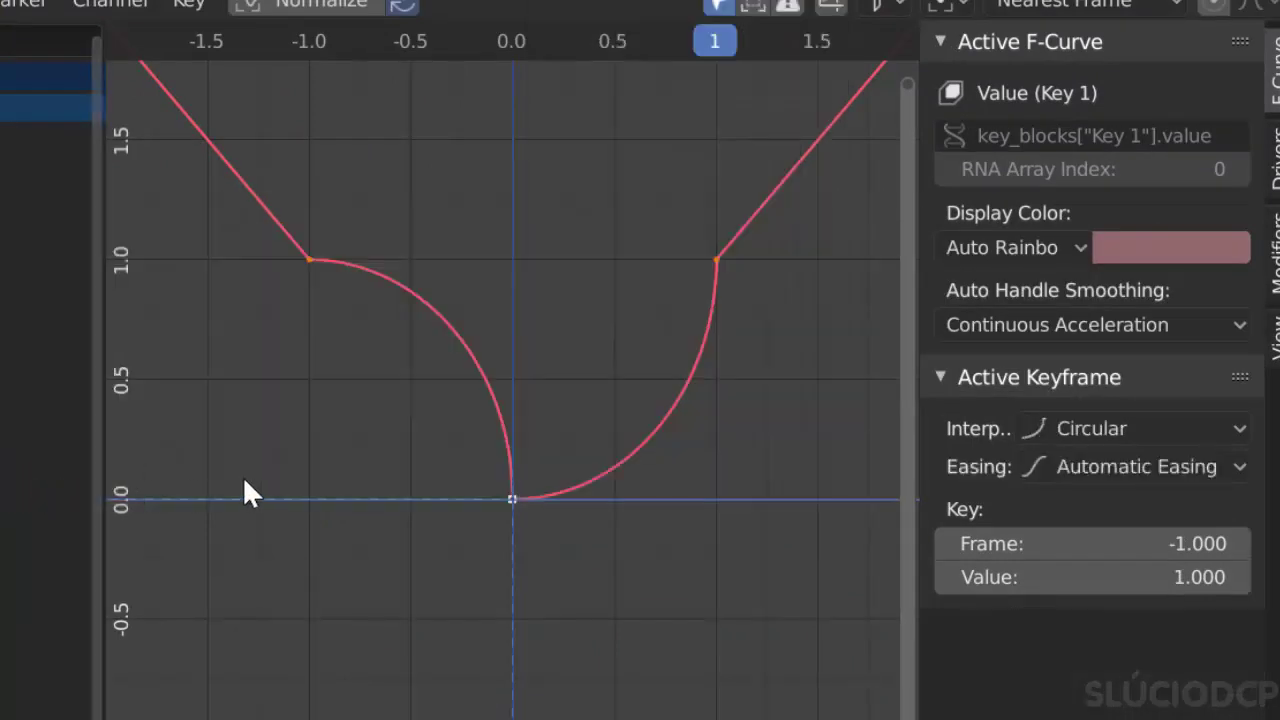
right_click(308, 259)
mouse_move(229, 293)
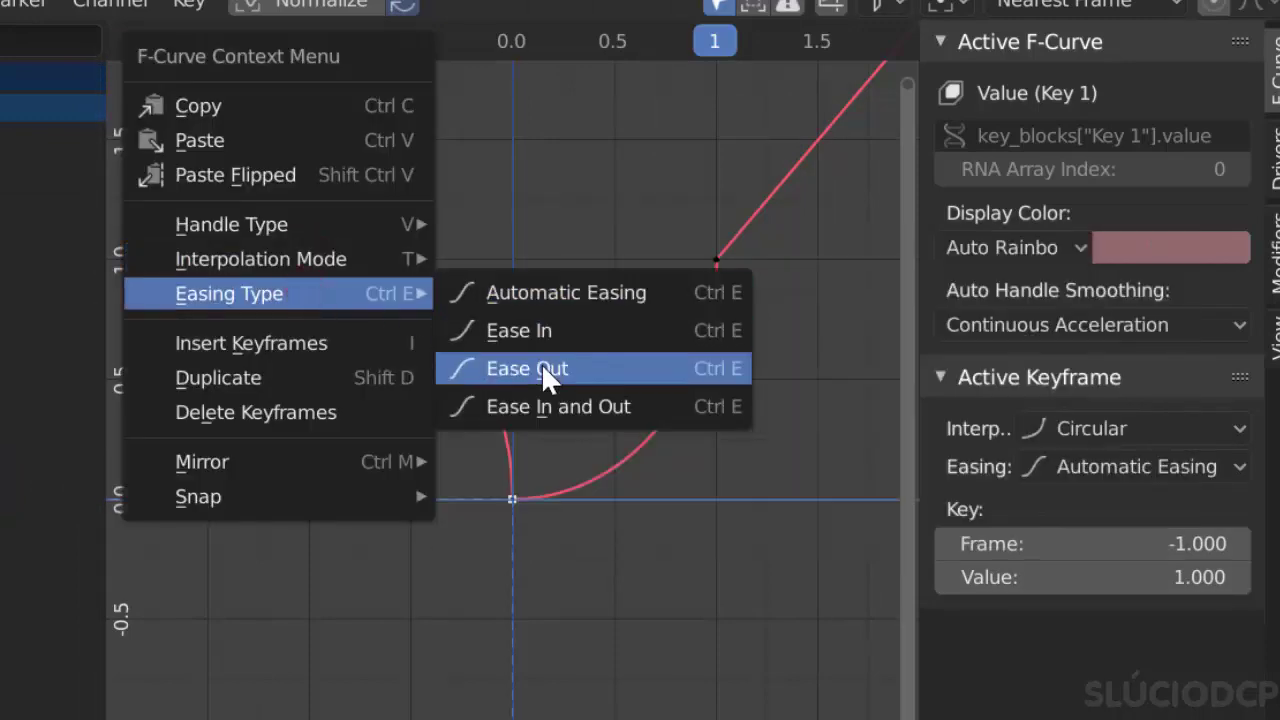
left_click(543, 368)
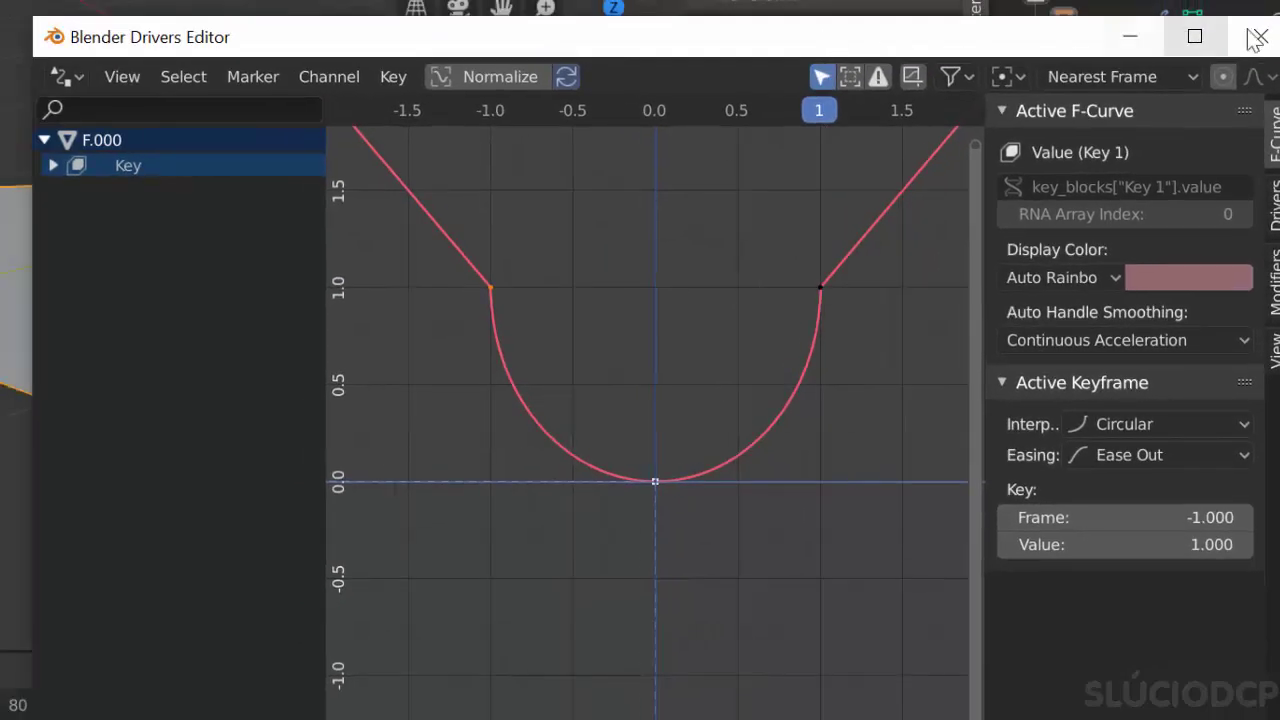
left_click(1256, 38)
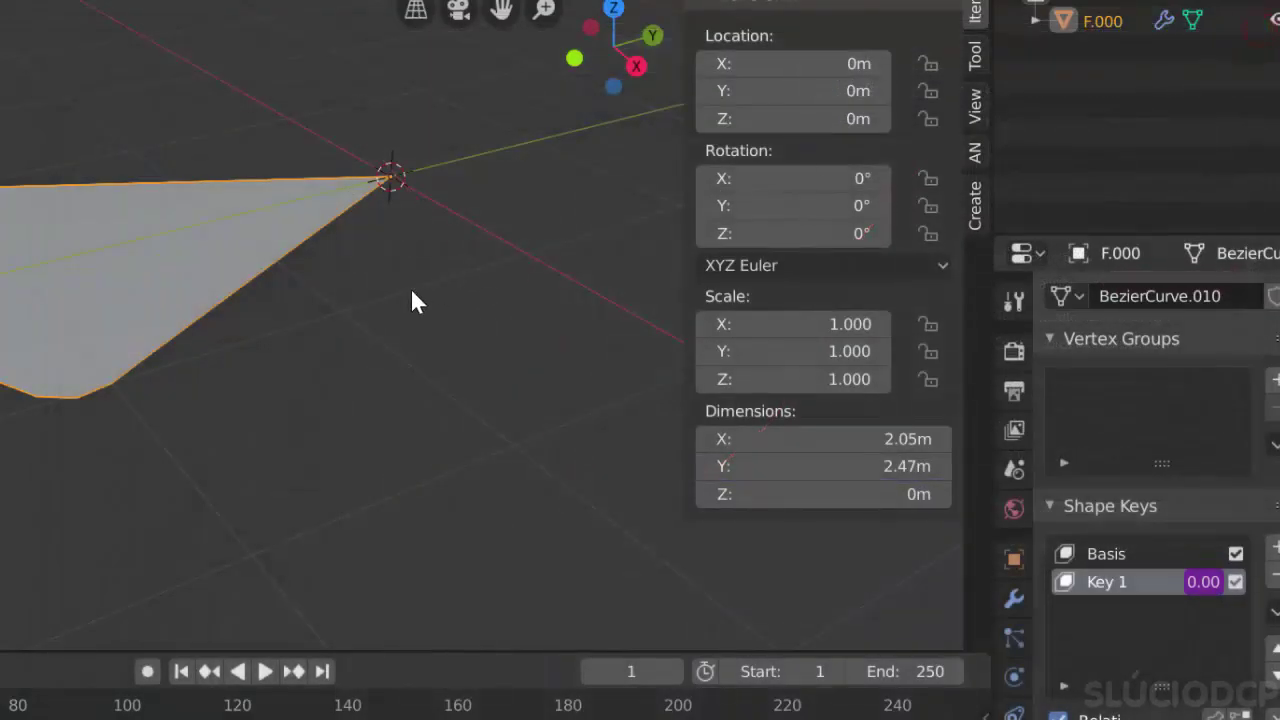
Cancel a stray rotation and split the view into two 3D viewports.
key("r")
key("Escape")
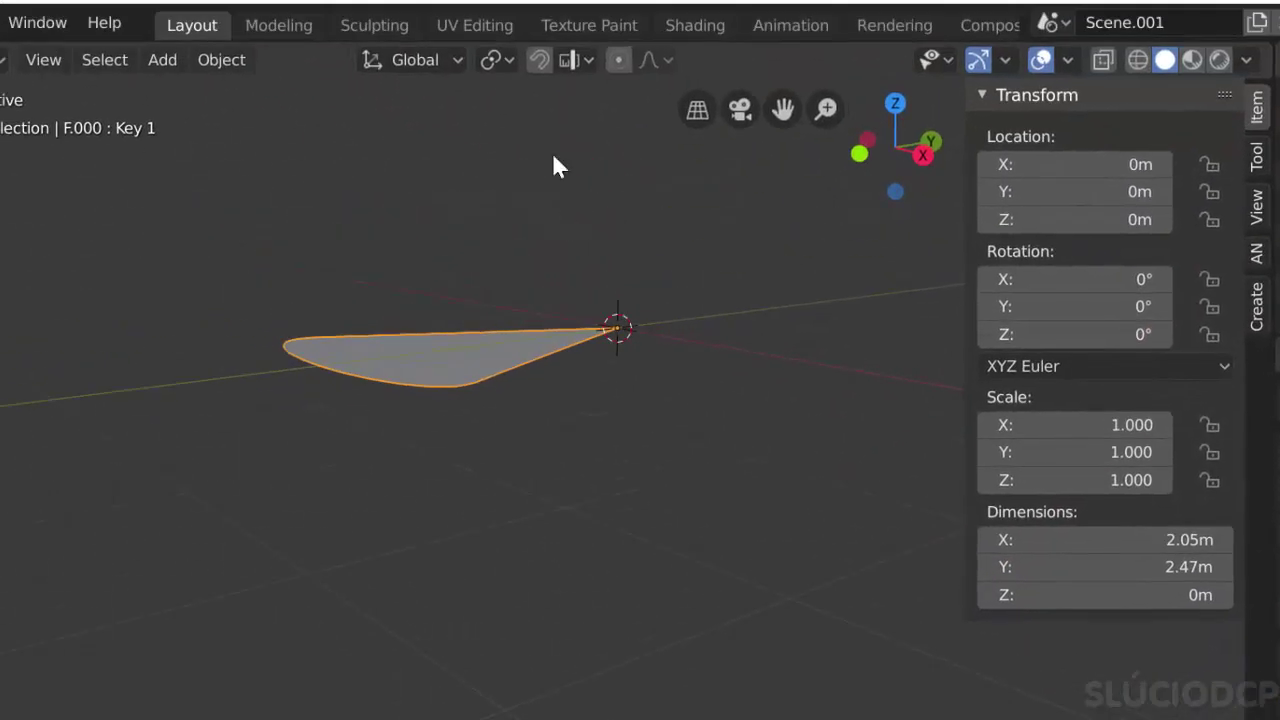
right_click(527, 41)
left_click(517, 76)
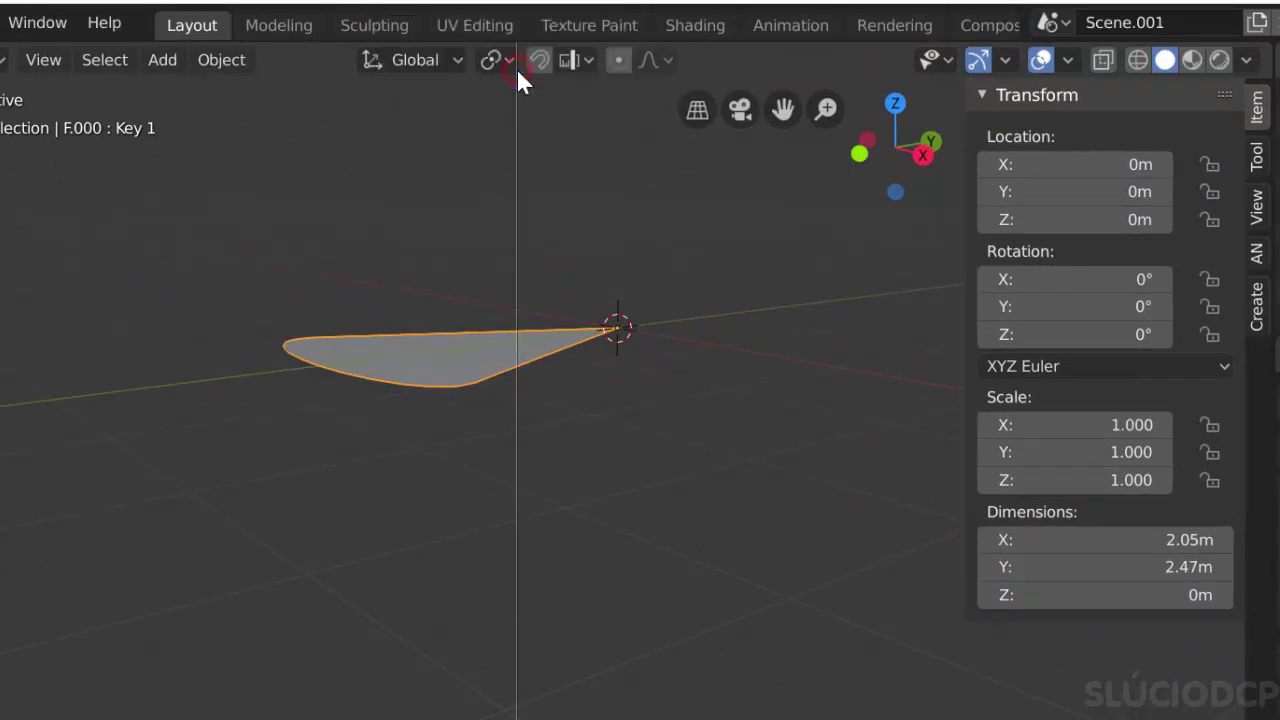
left_click(515, 65)
Keyframe the petal's X rotation at 0° on frame 1.
key("n")
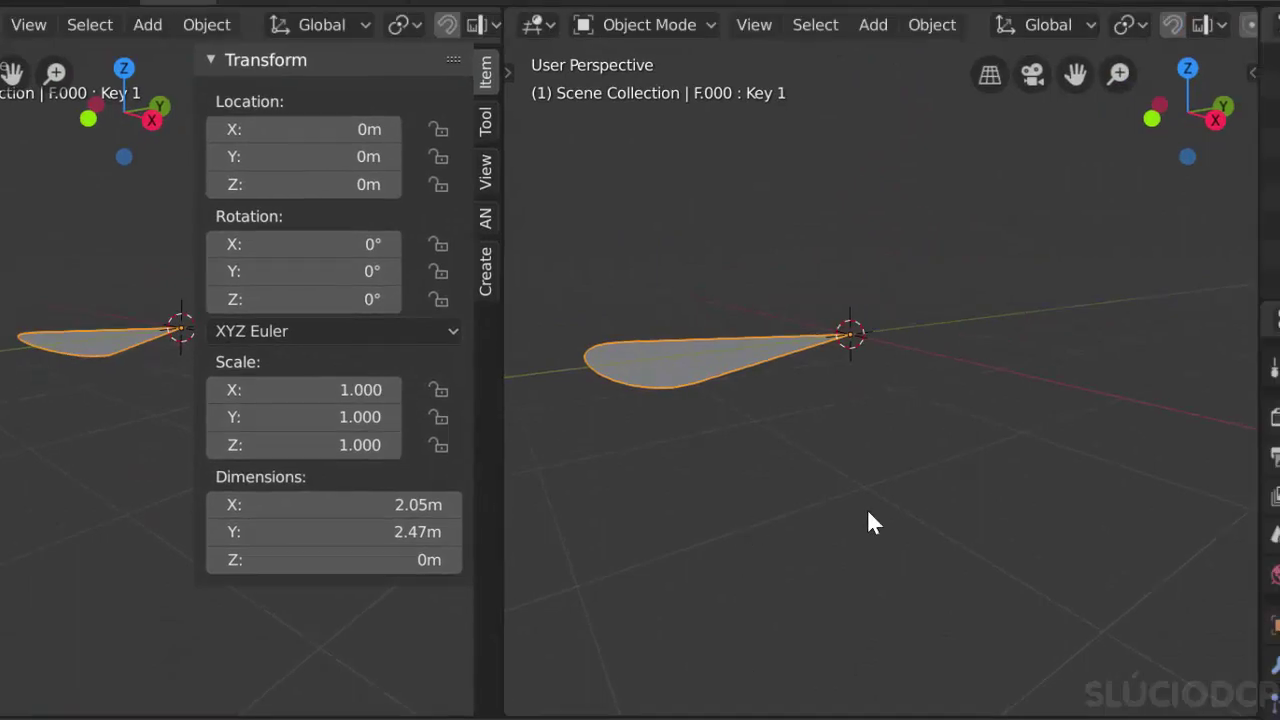
key("n")
right_click(1069, 246)
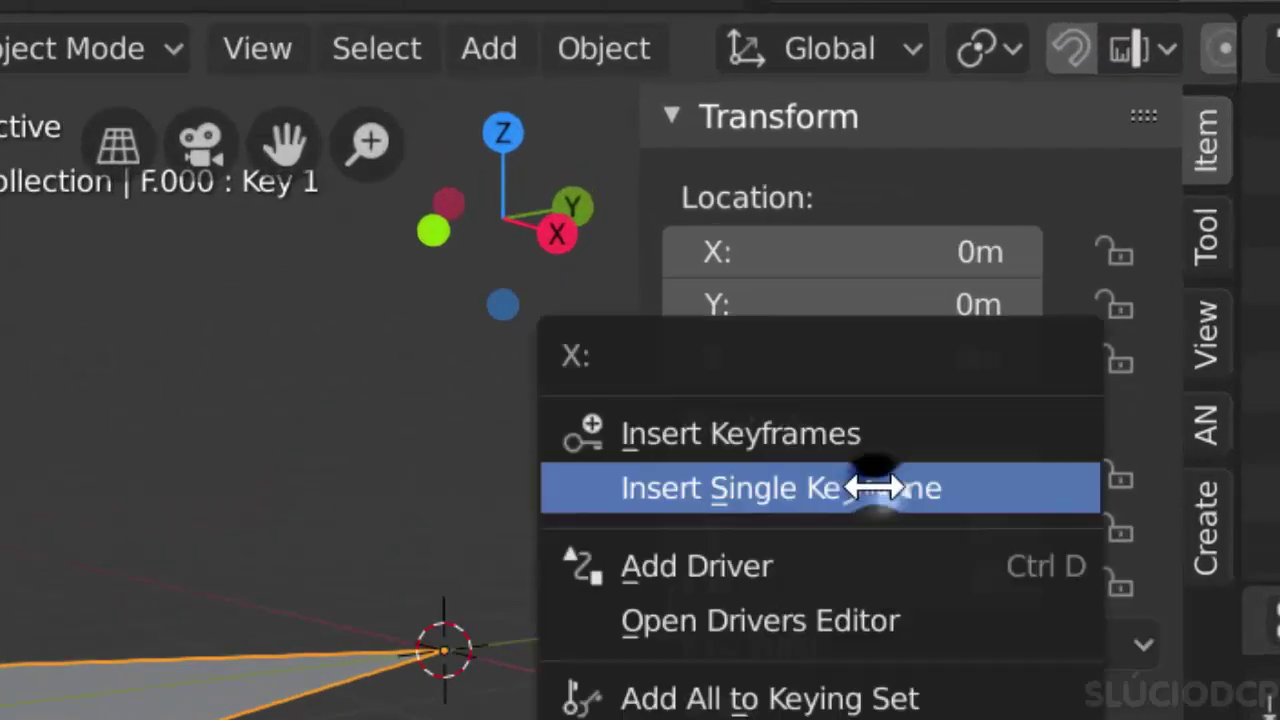
left_click(873, 487)
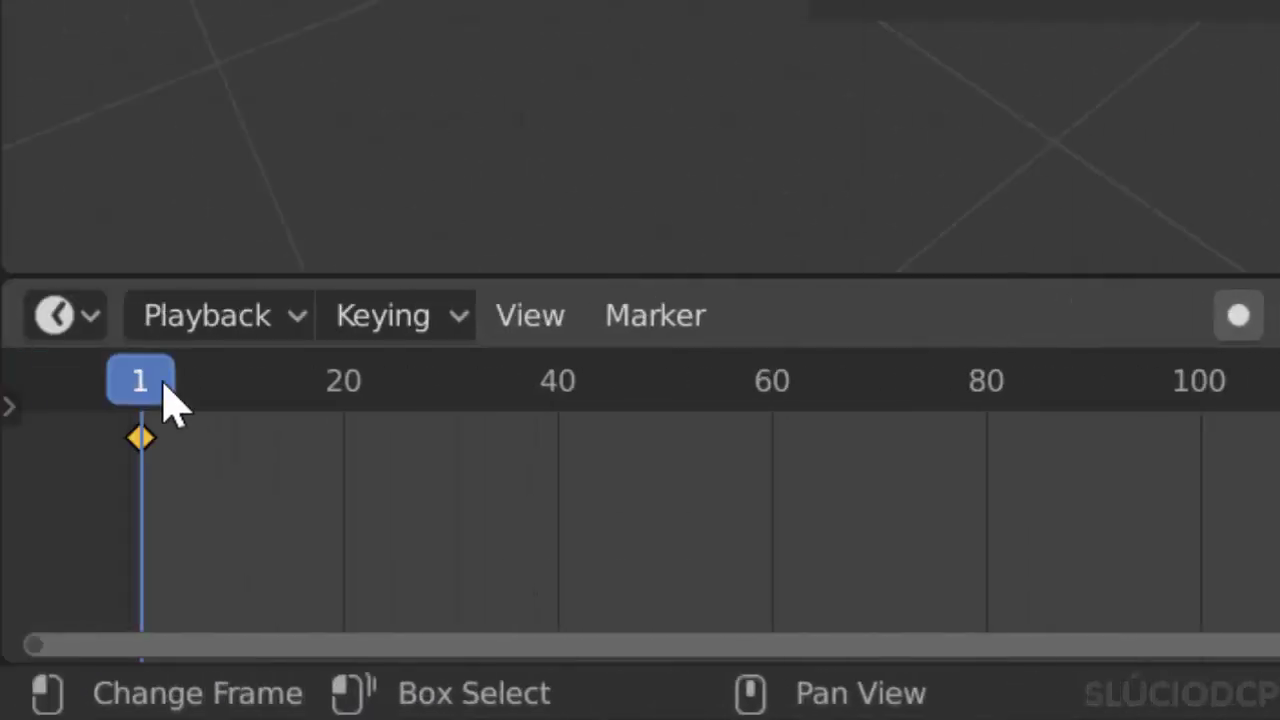
At frame 40, set X rotation to -25° and keyframe it, then return to the start.
left_click_drag(140, 385, 565, 410)
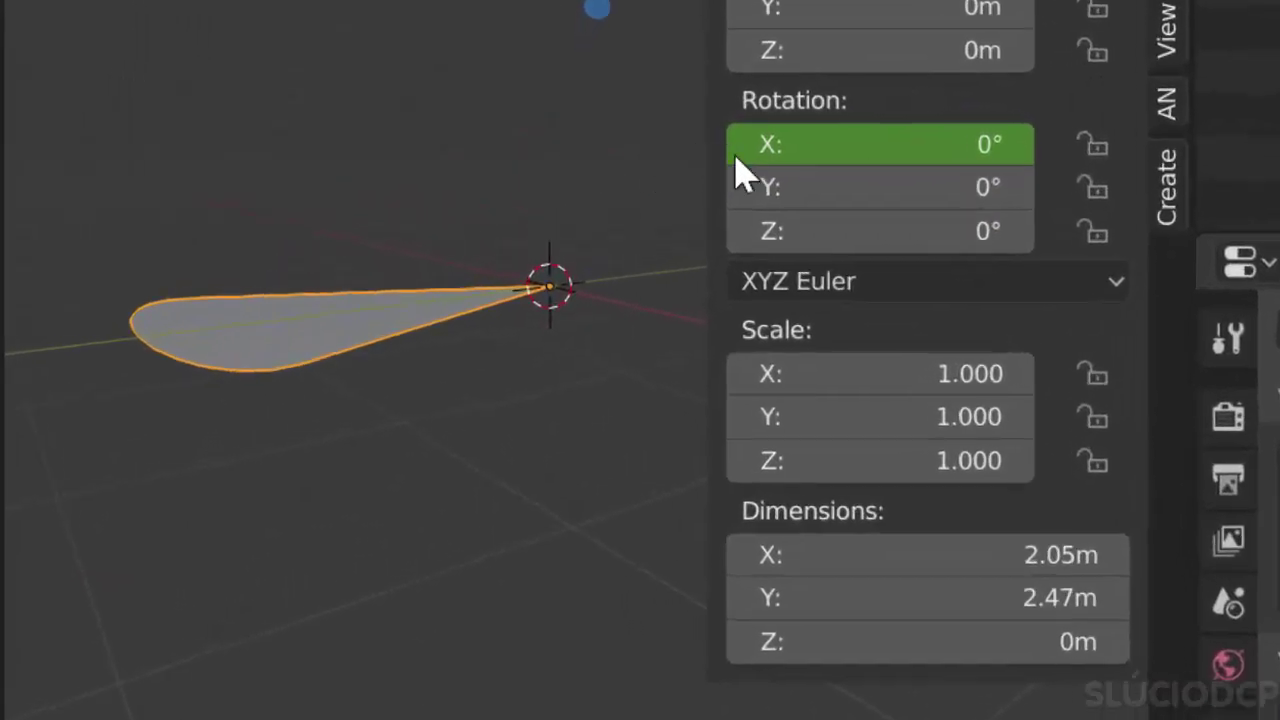
left_click(810, 135)
type("-25")
key("Return")
key("i")
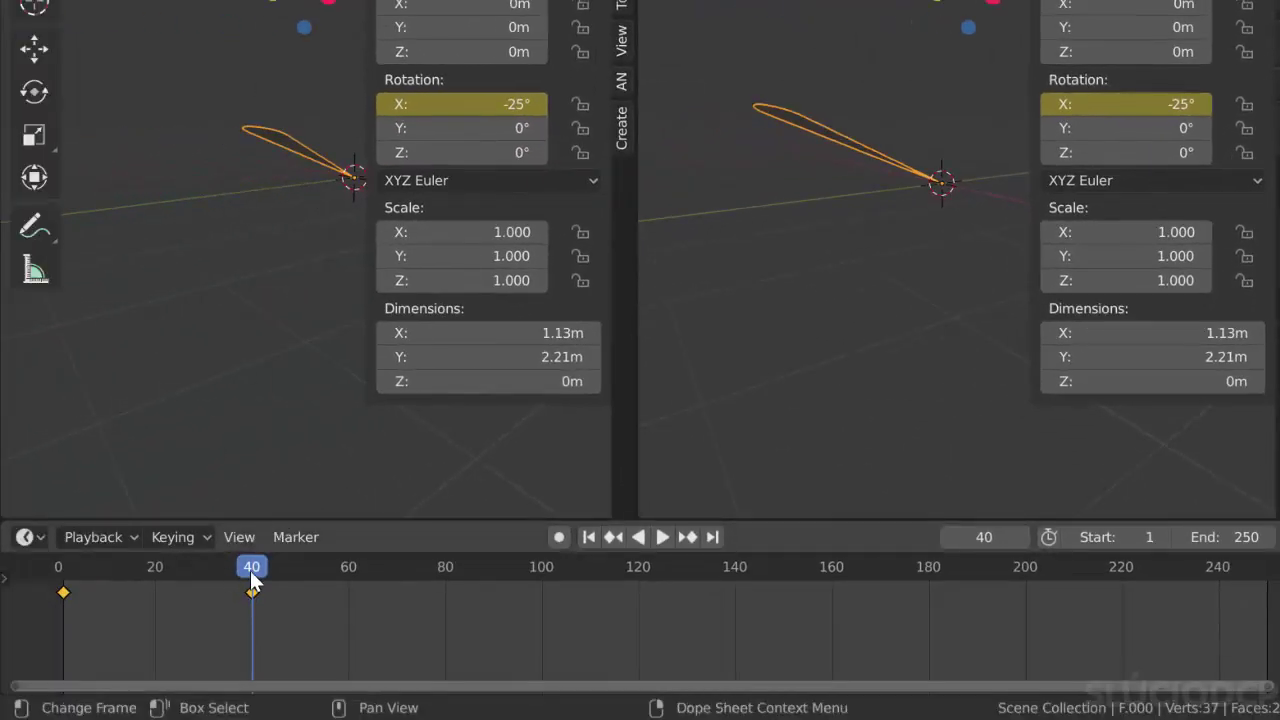
mouse_move(250, 570)
left_mouse_down()
mouse_move(174, 614)
mouse_move(58, 590)
mouse_move(77, 614)
mouse_move(65, 608)
left_mouse_up()
left_click(34, 75)
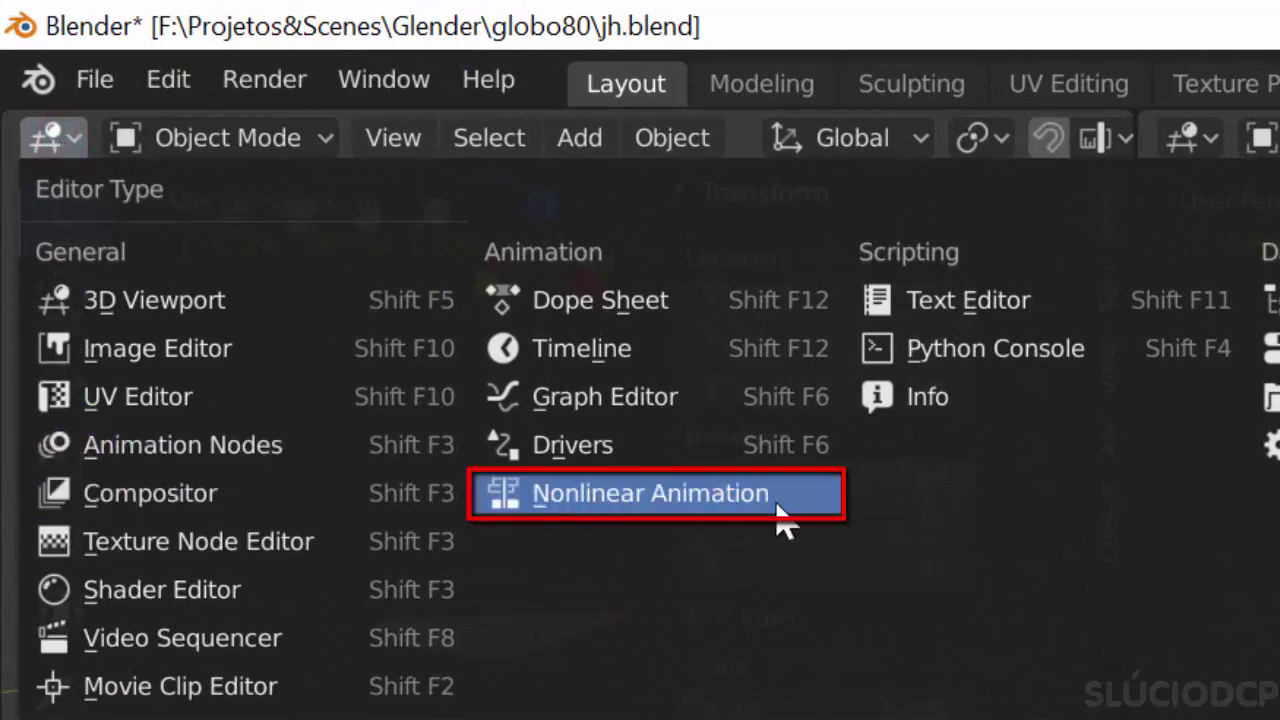
Switch the area to the Nonlinear Animation editor, push F.000Action into a strip, and show its sidebar.
left_click(778, 515)
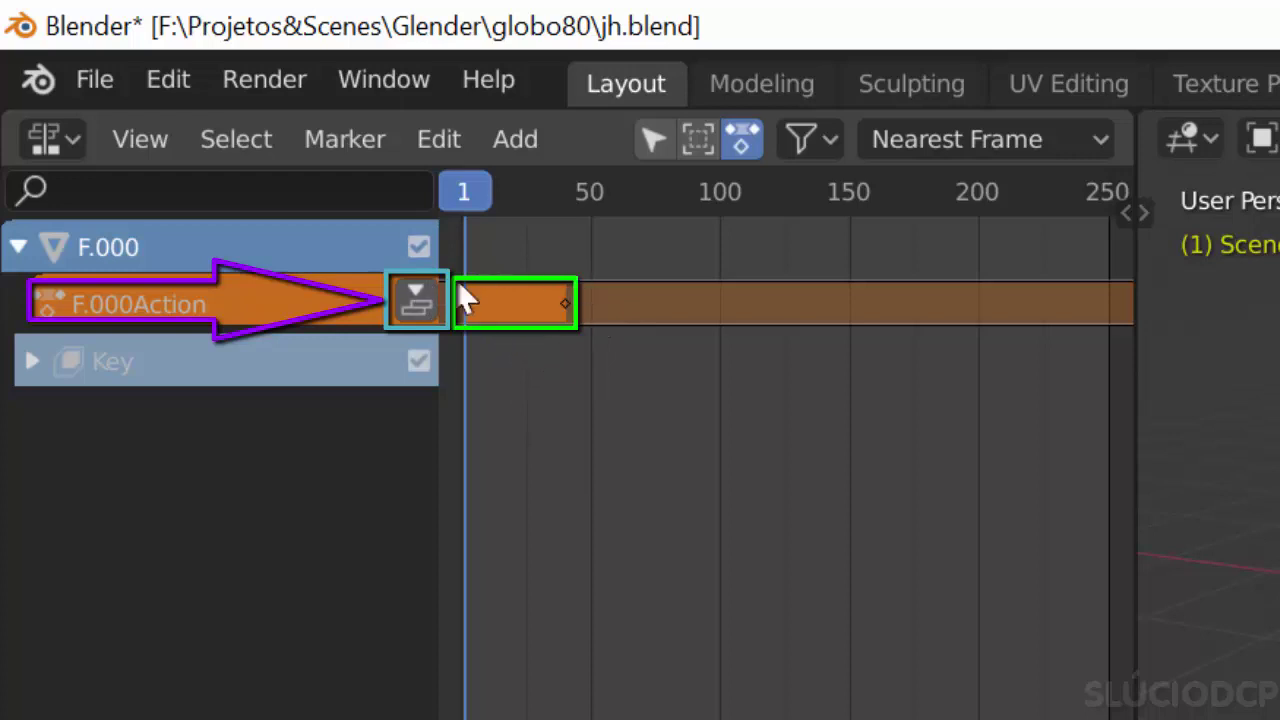
left_click(422, 302)
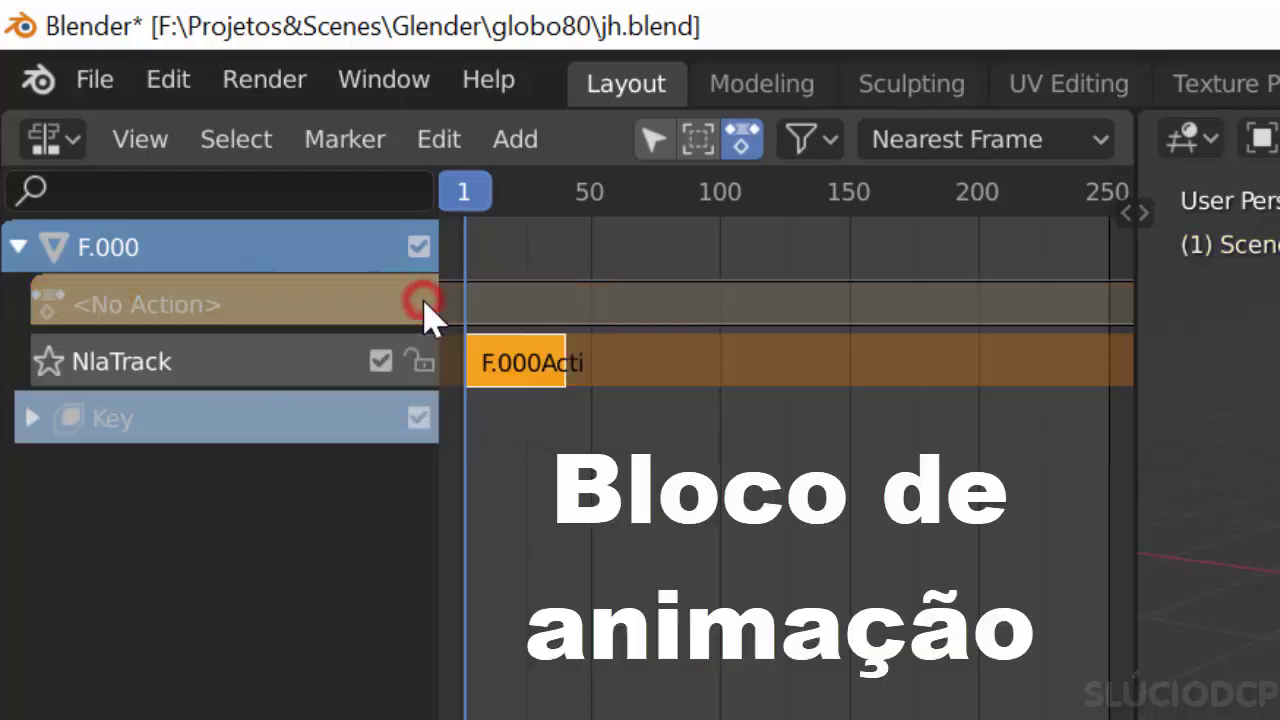
key("n")
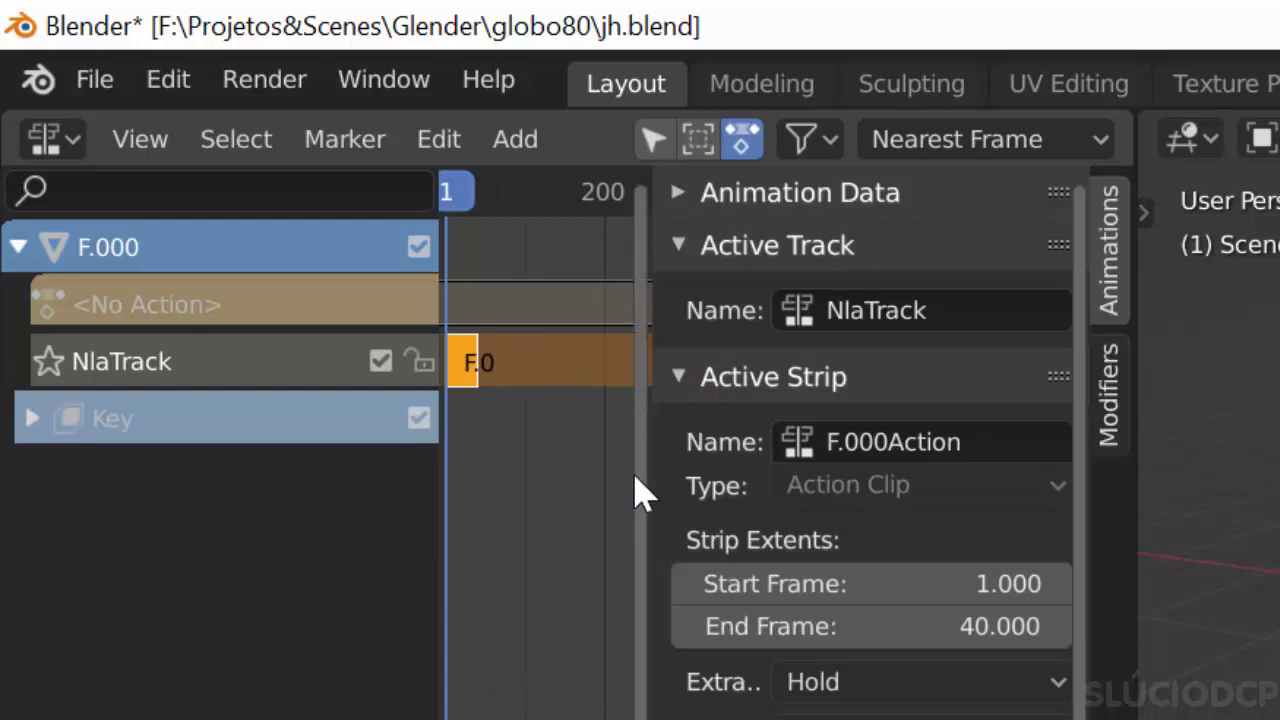
Add a driver on the strip's Start Frame with a Single Property variable reading F.000's 'name'.
right_click(810, 580)
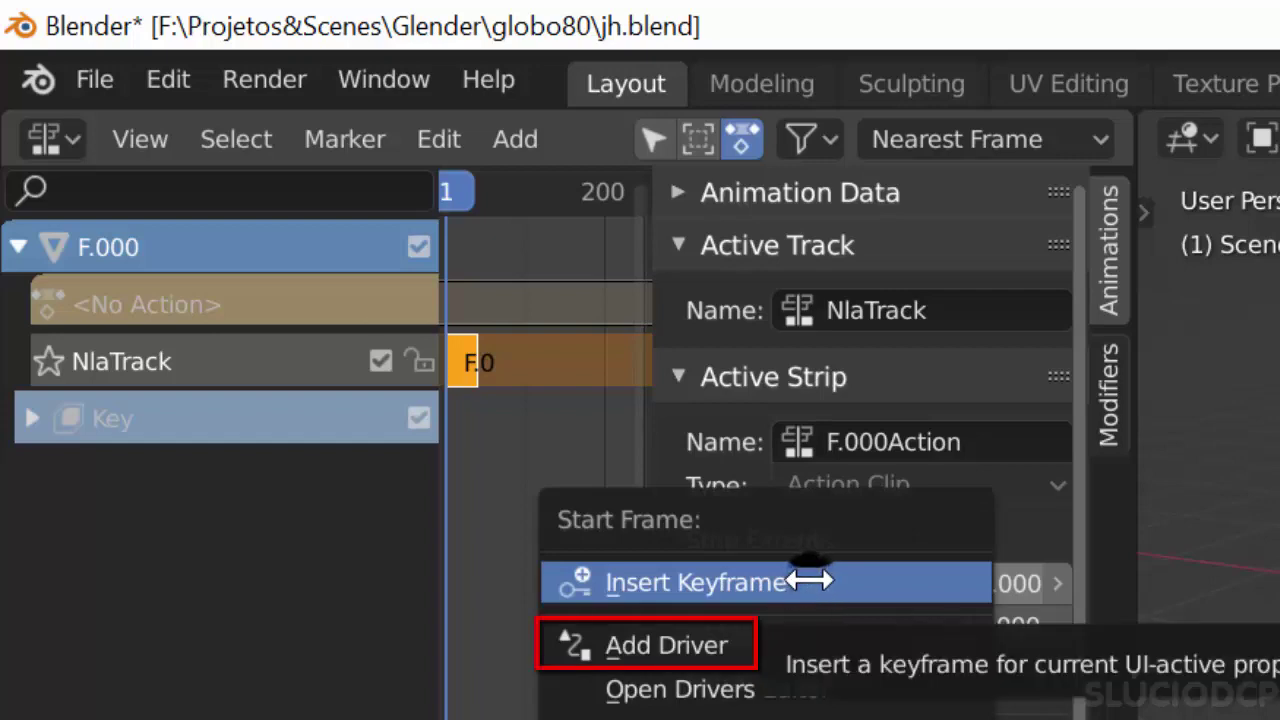
left_click(808, 645)
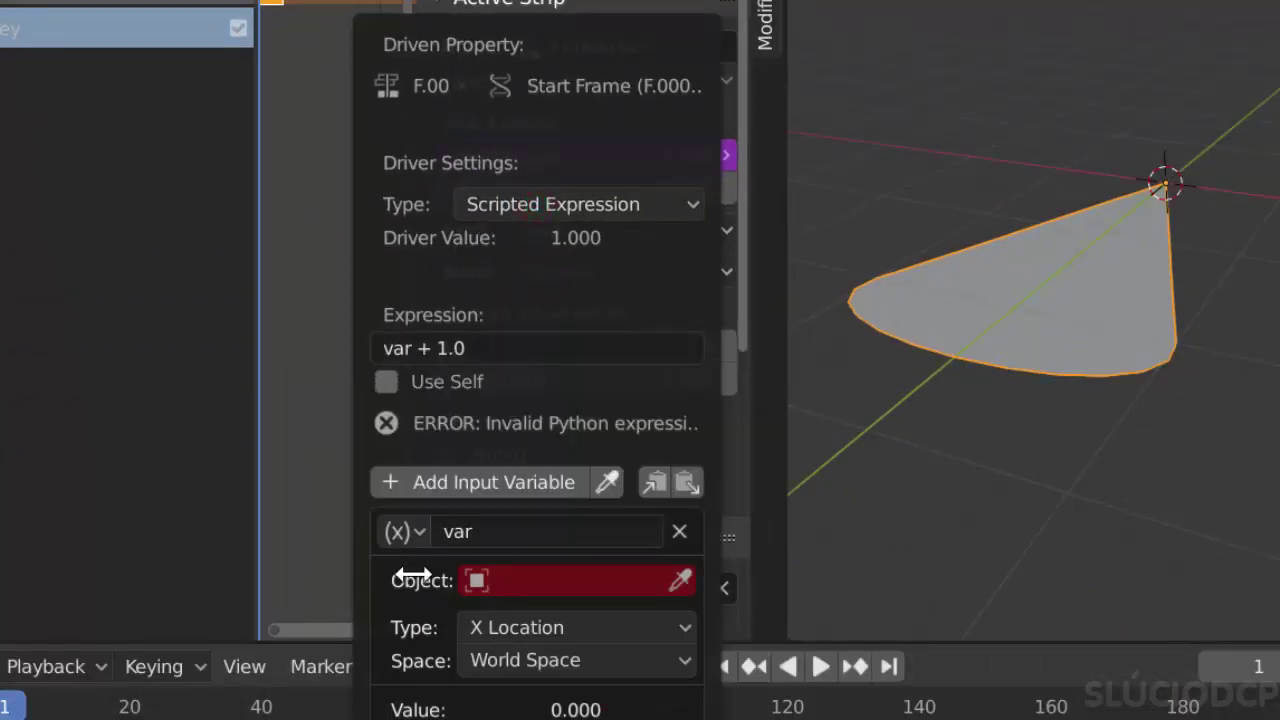
left_click(405, 531)
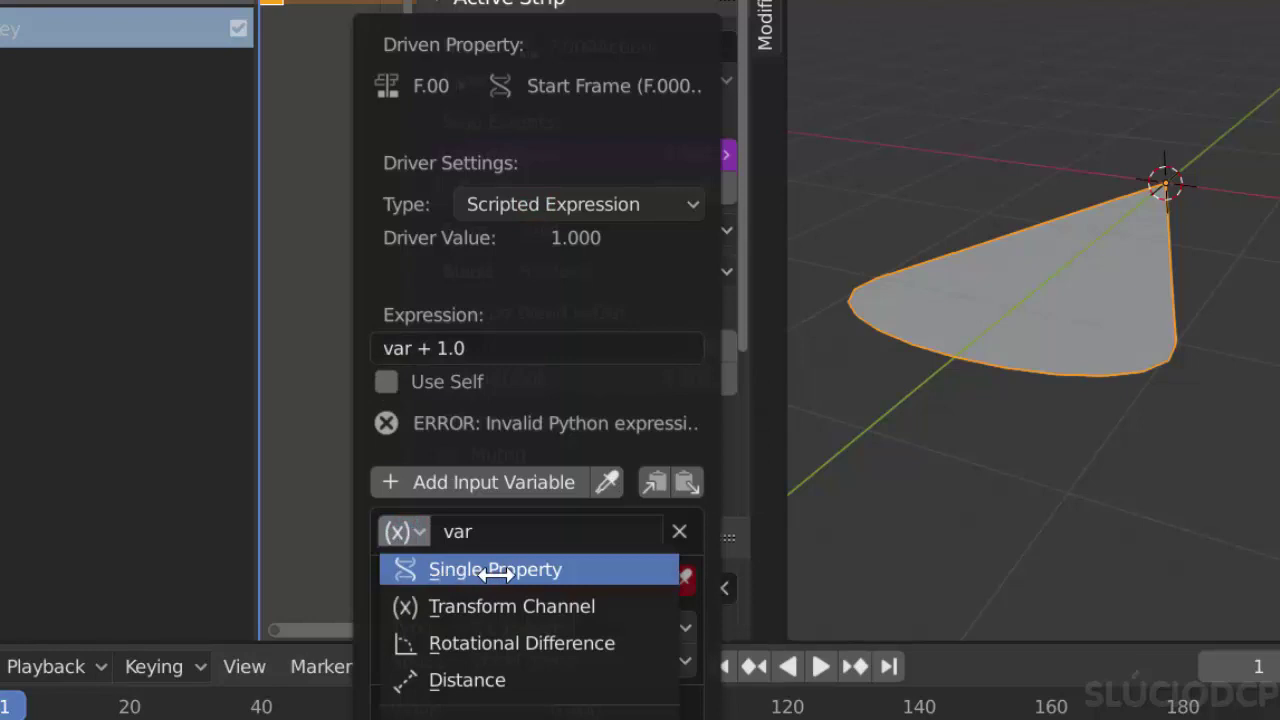
left_click(528, 575)
left_click(600, 580)
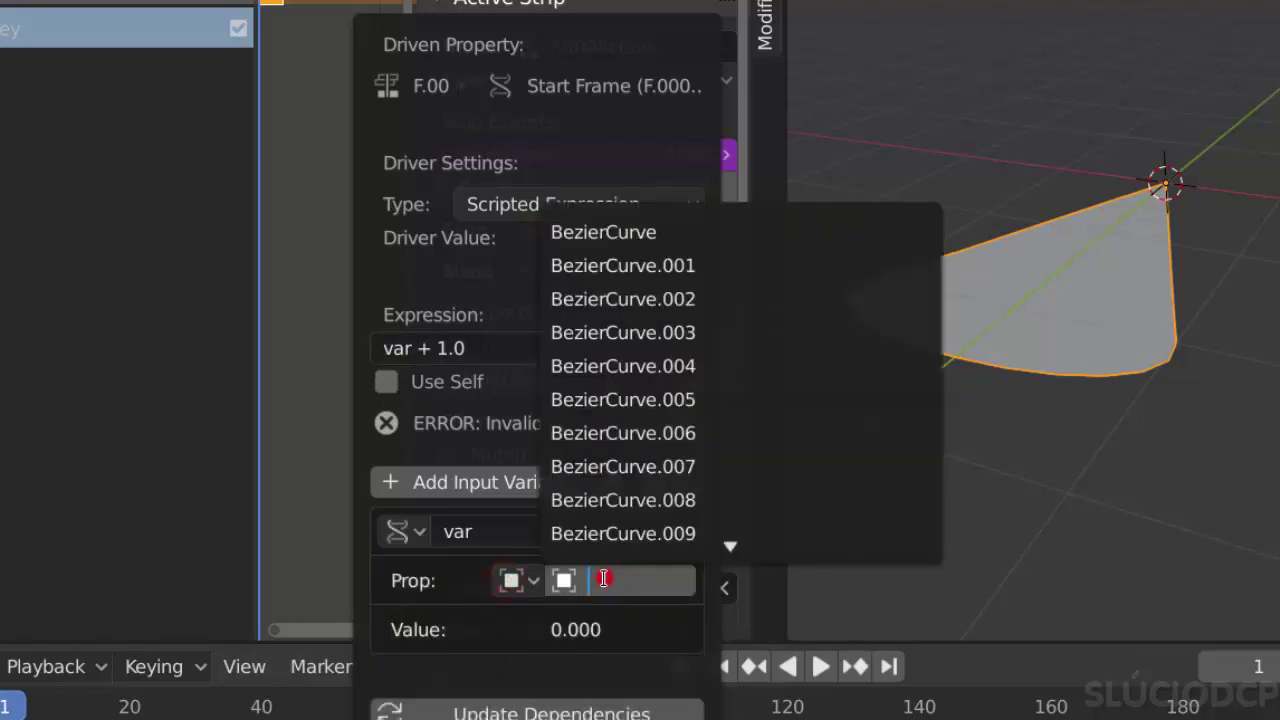
type("f")
left_click(562, 231)
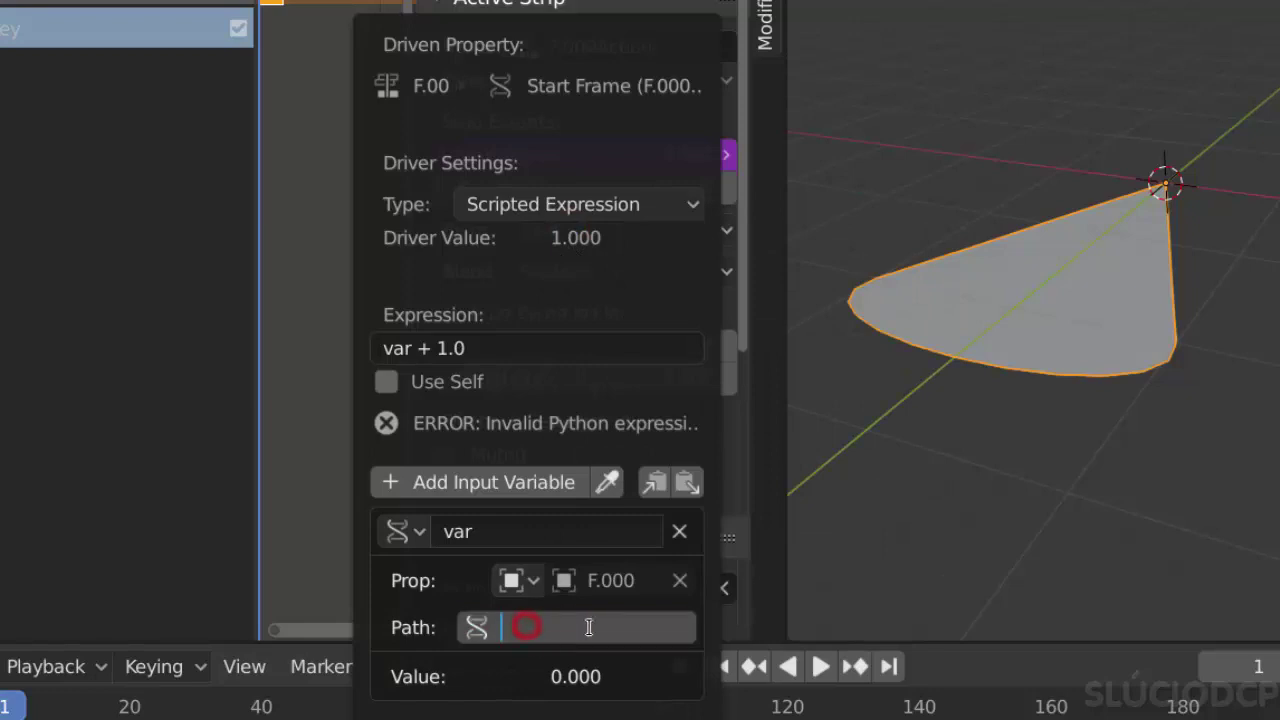
type("name")
key("Return")
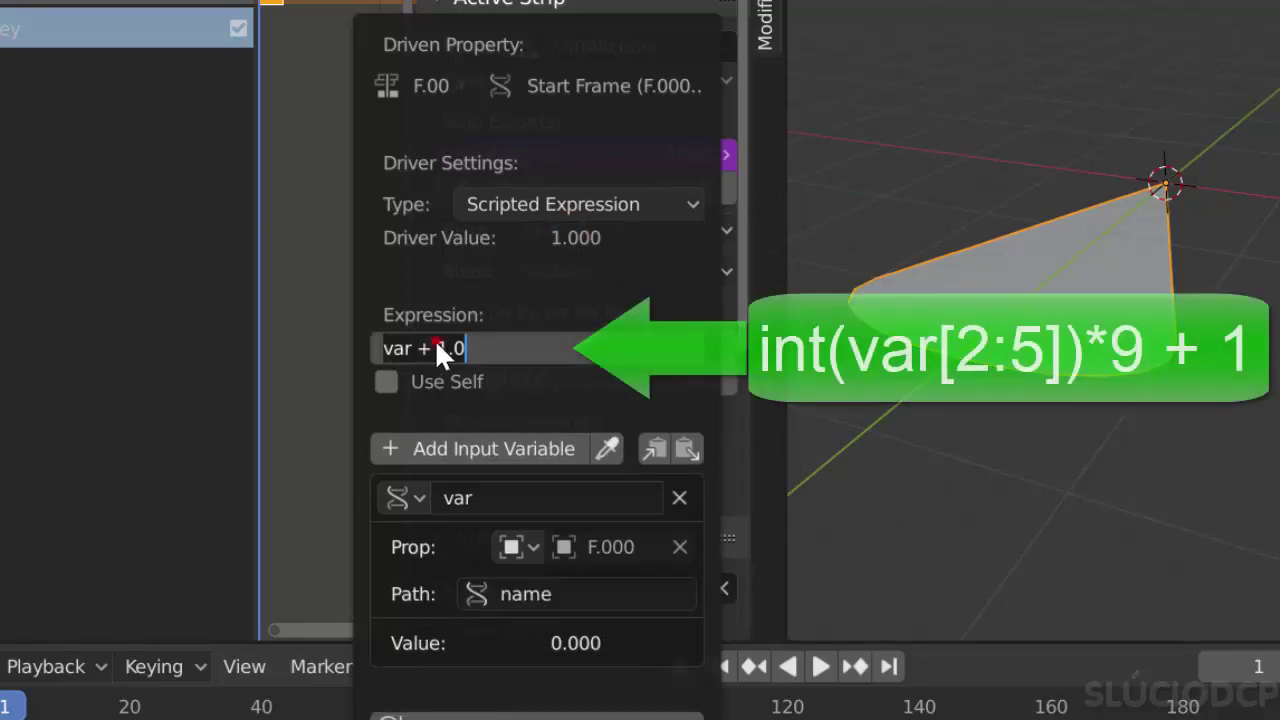
Change the driver expression to int(var[2:5])*9 + 1.
left_click(435, 347)
left_click(388, 347)
type("int(")
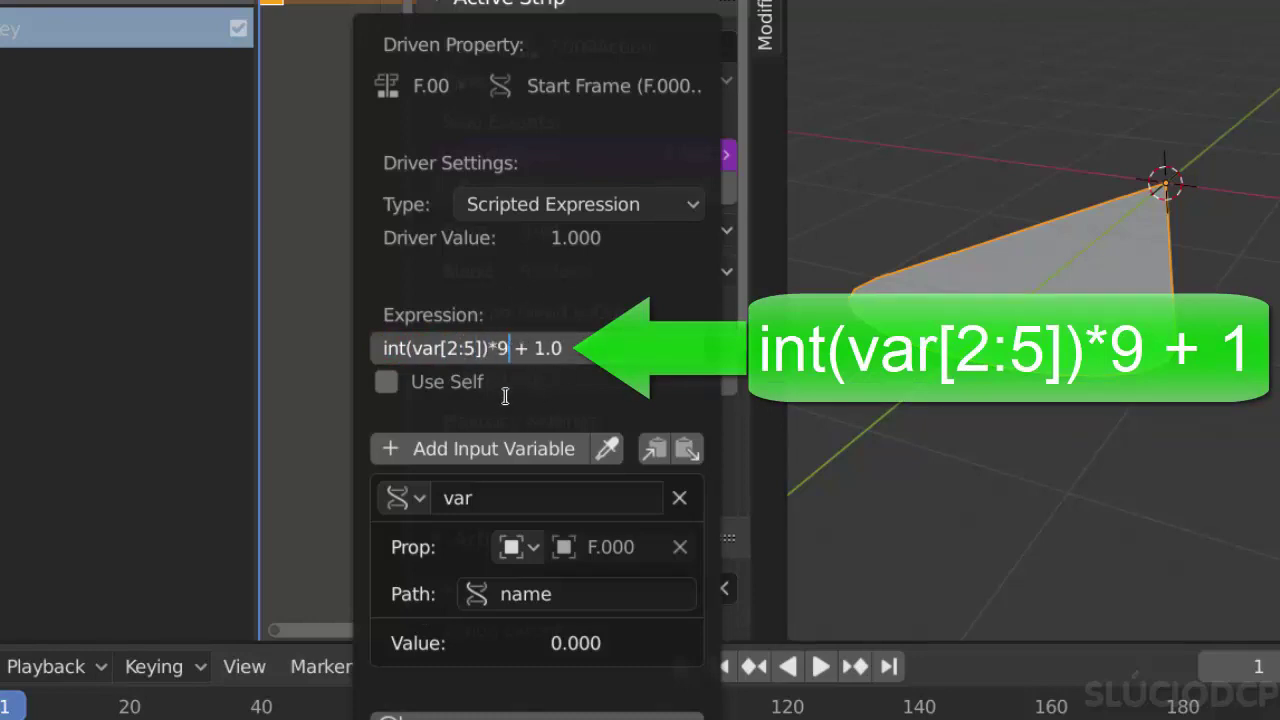
left_click(312, 388)
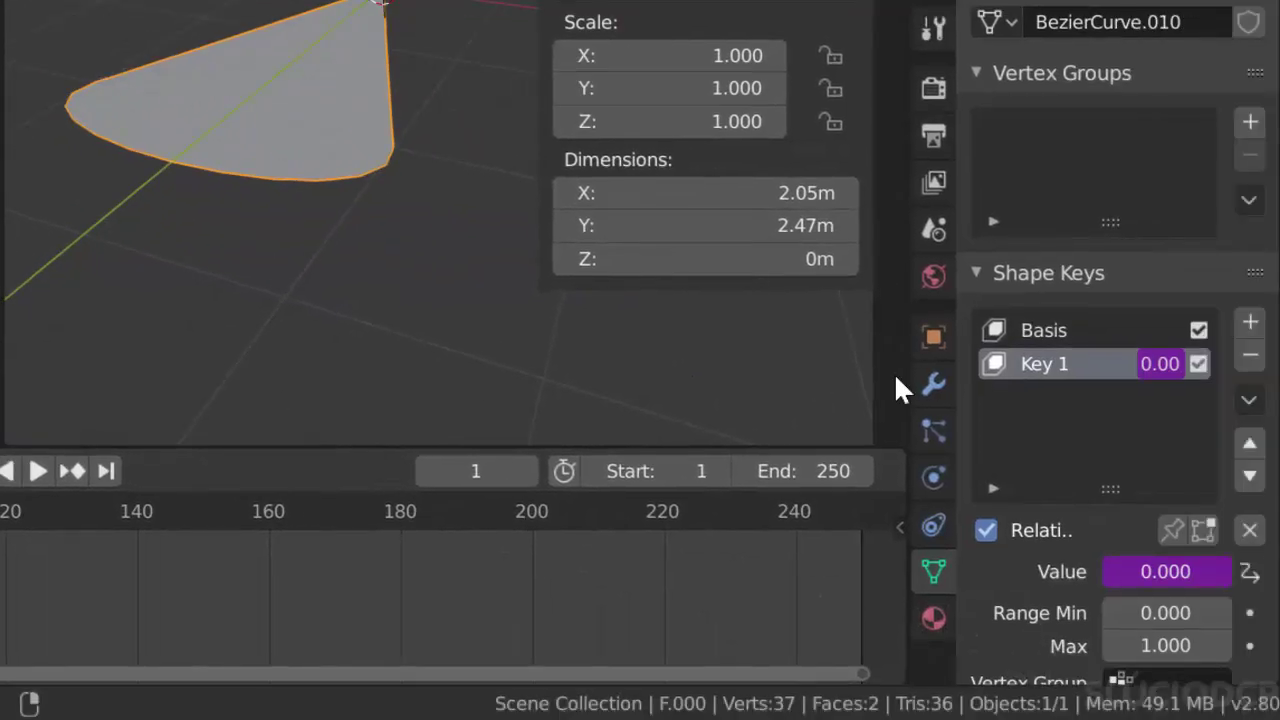
Add a Subdivision Surface modifier with 2 viewport levels and collapse the modifier panels.
left_click(918, 375)
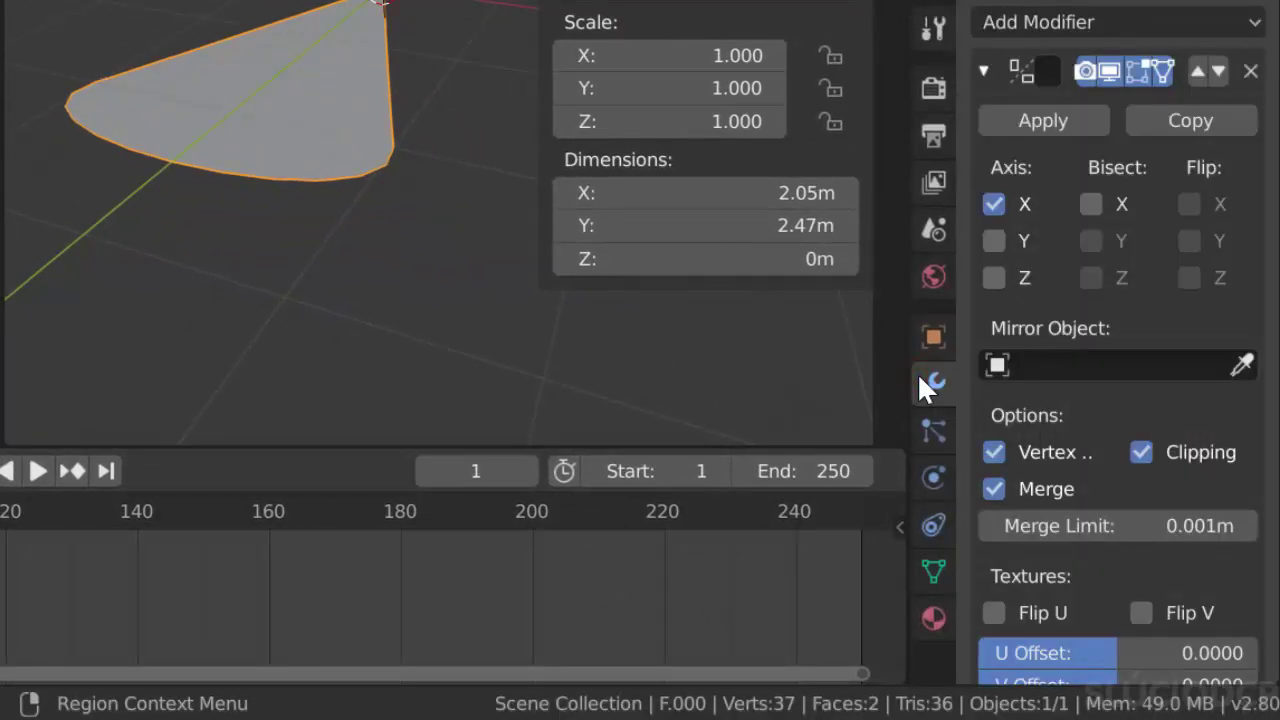
left_click(995, 24)
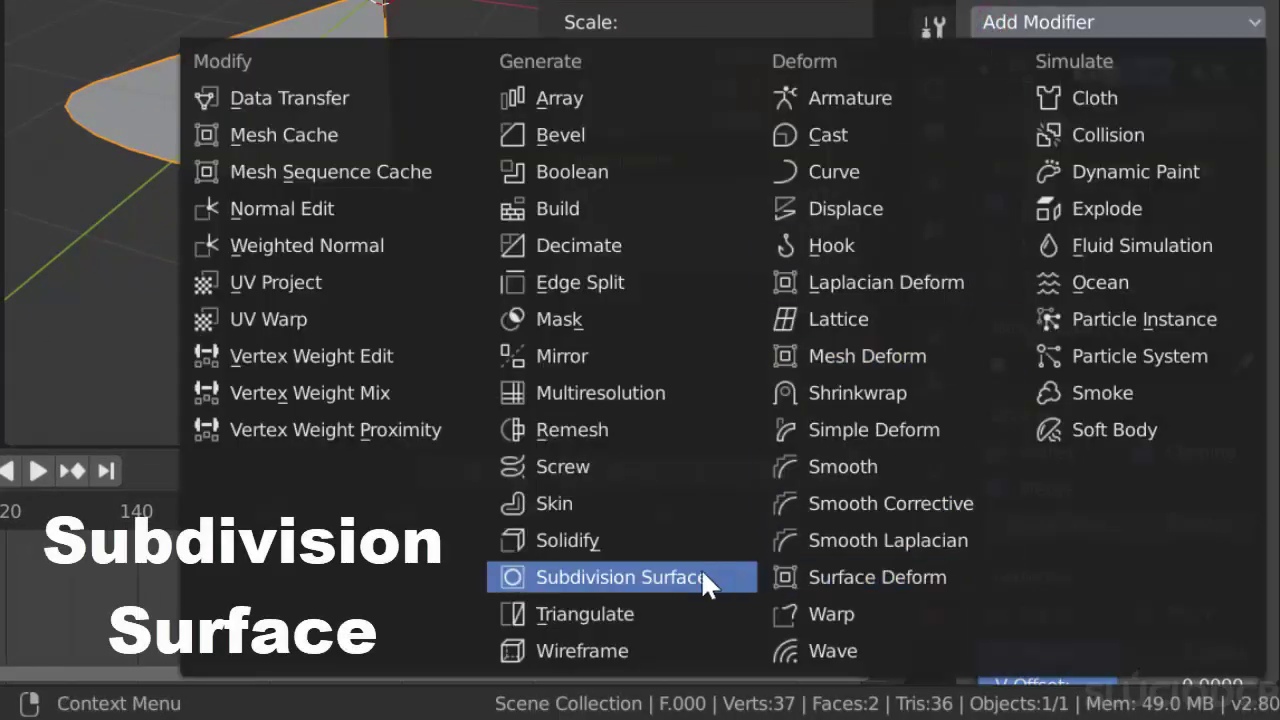
left_click(675, 575)
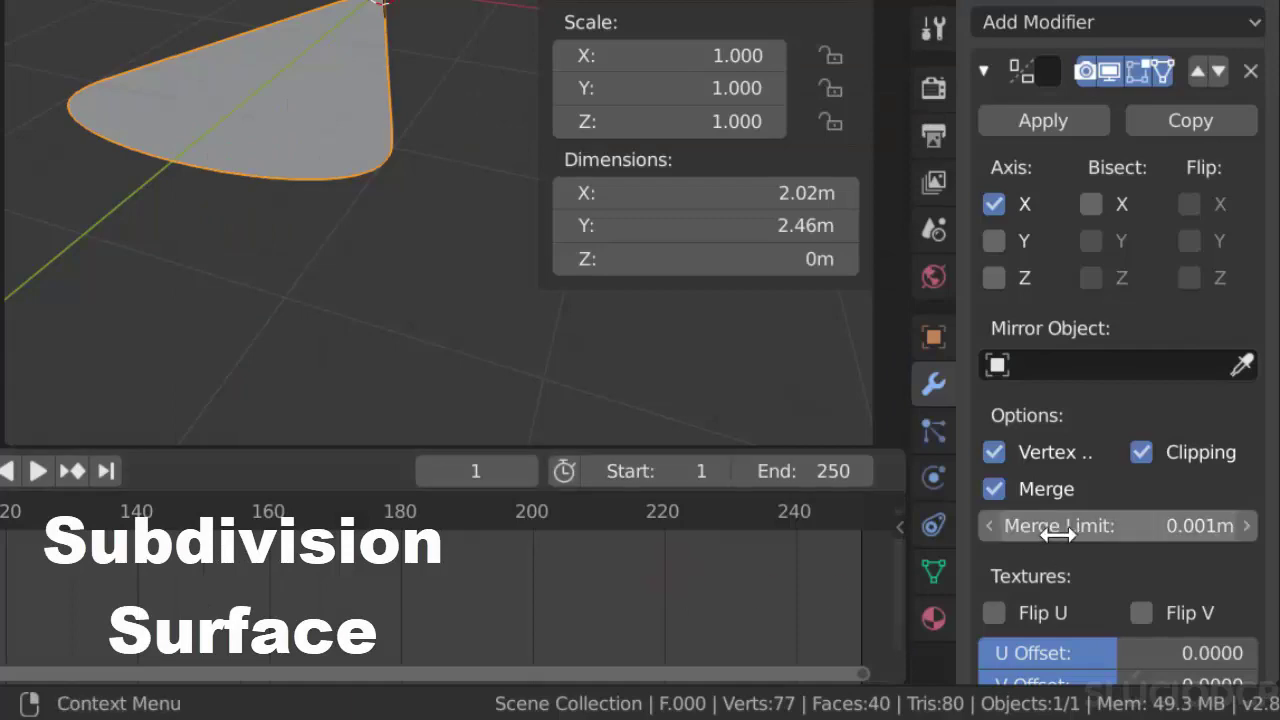
scroll(1060, 530, "down", 5)
left_click(1100, 592)
scroll(1107, 334, "up", 1)
scroll(1115, 200, "up", 8)
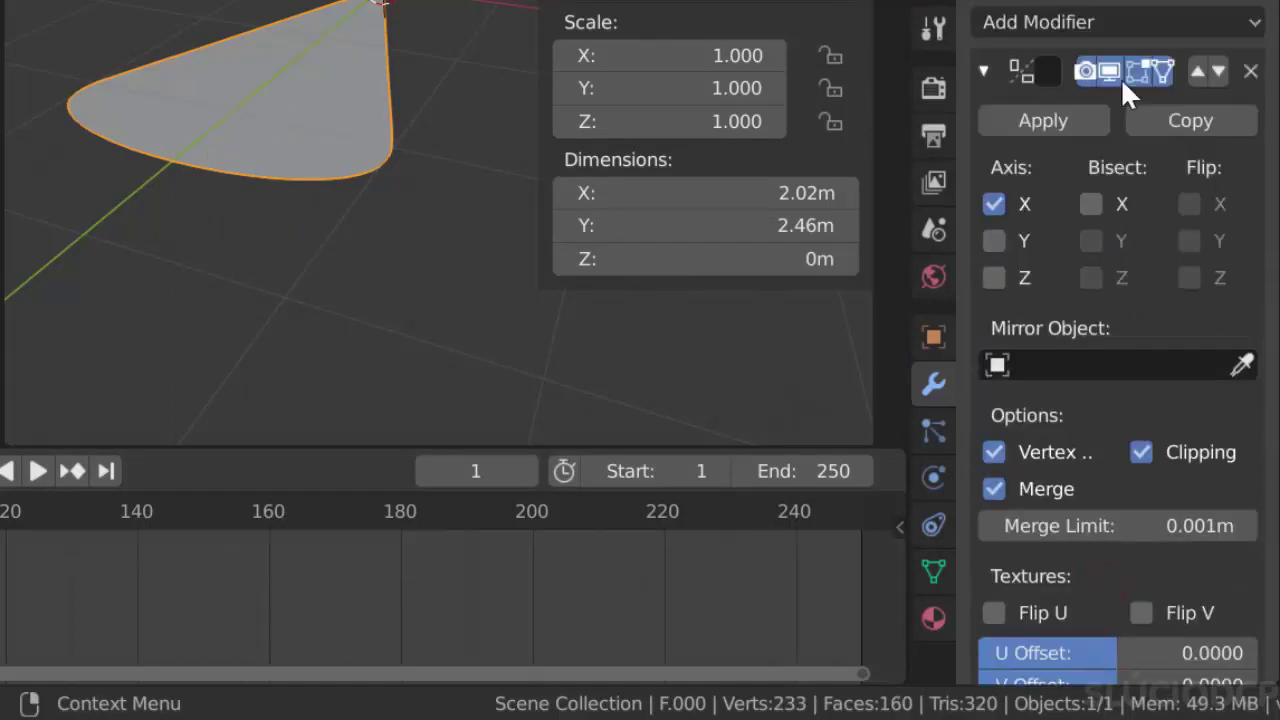
left_click(983, 70)
left_click(983, 128)
Add a Solidify modifier and shade the petal smooth.
left_click(1005, 22)
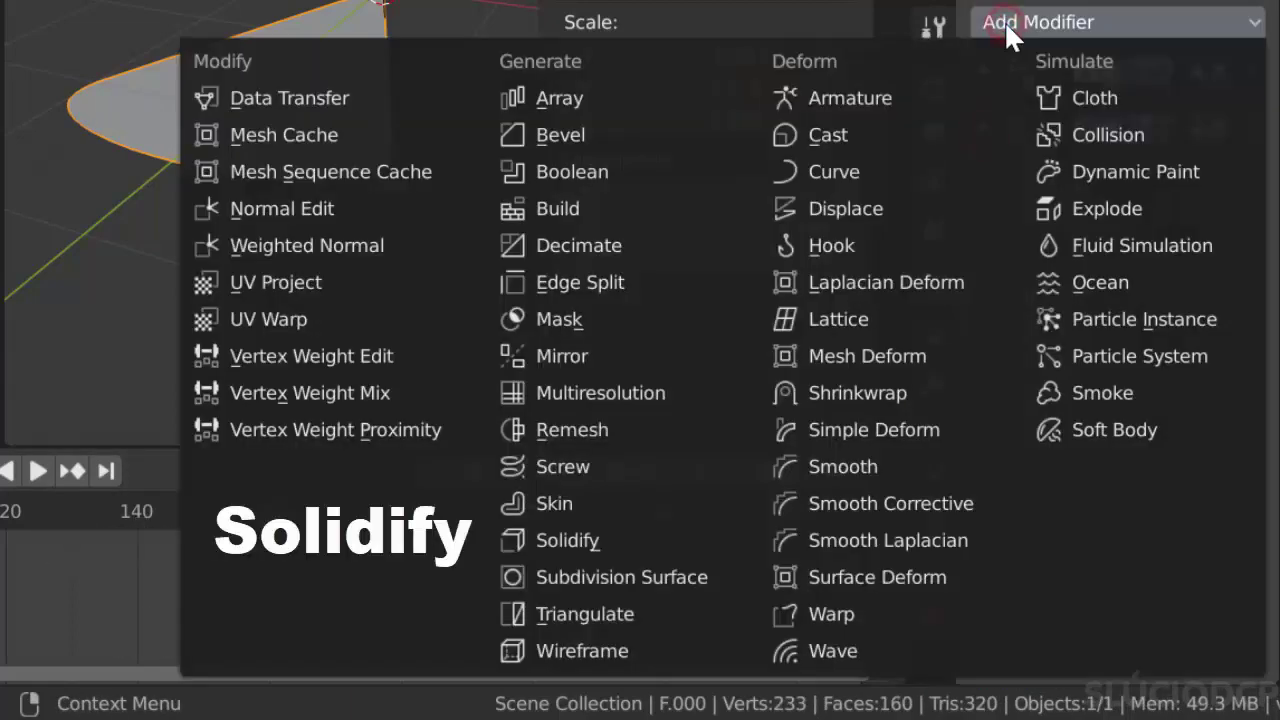
left_click(615, 540)
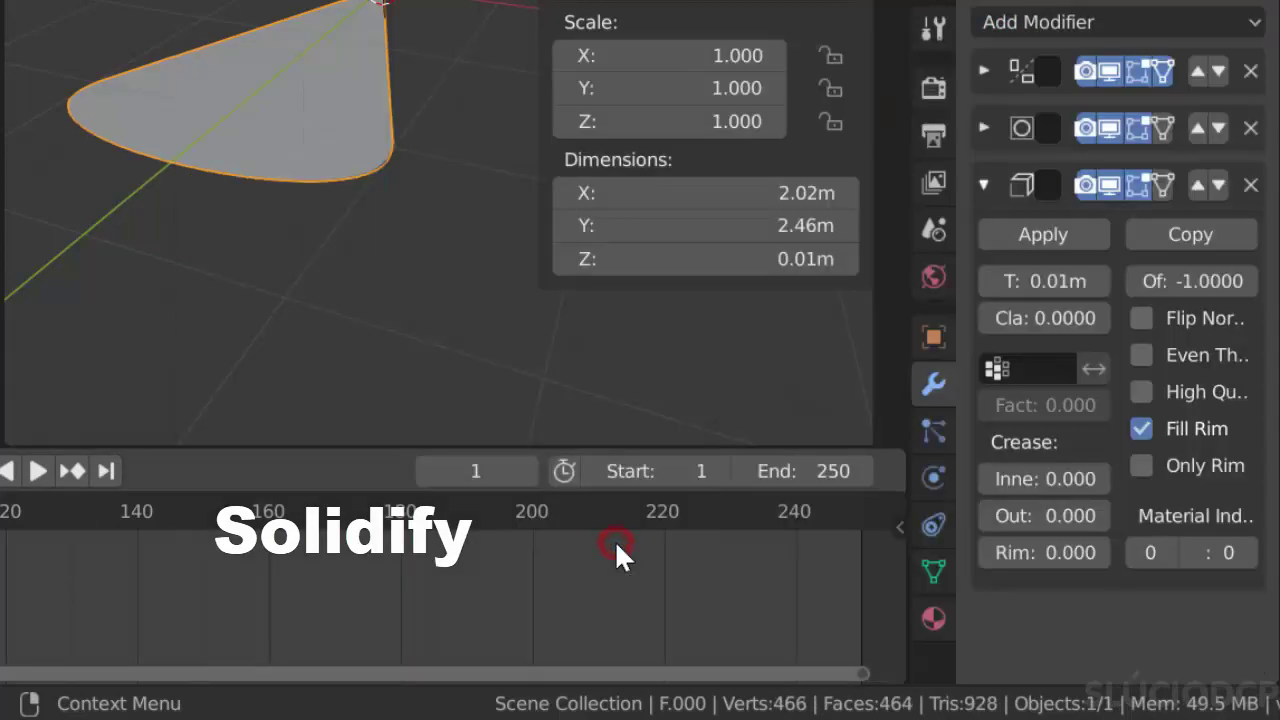
middle_click_drag(397, 299, 380, 250)
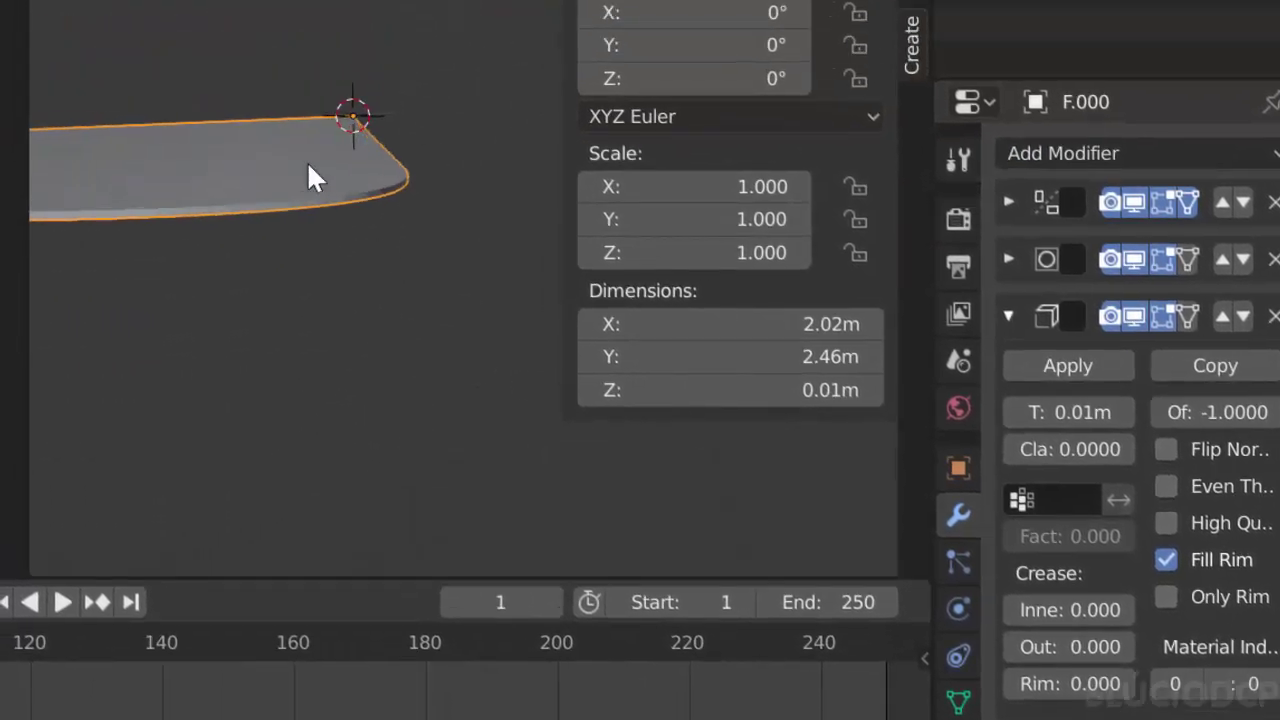
right_click(272, 182)
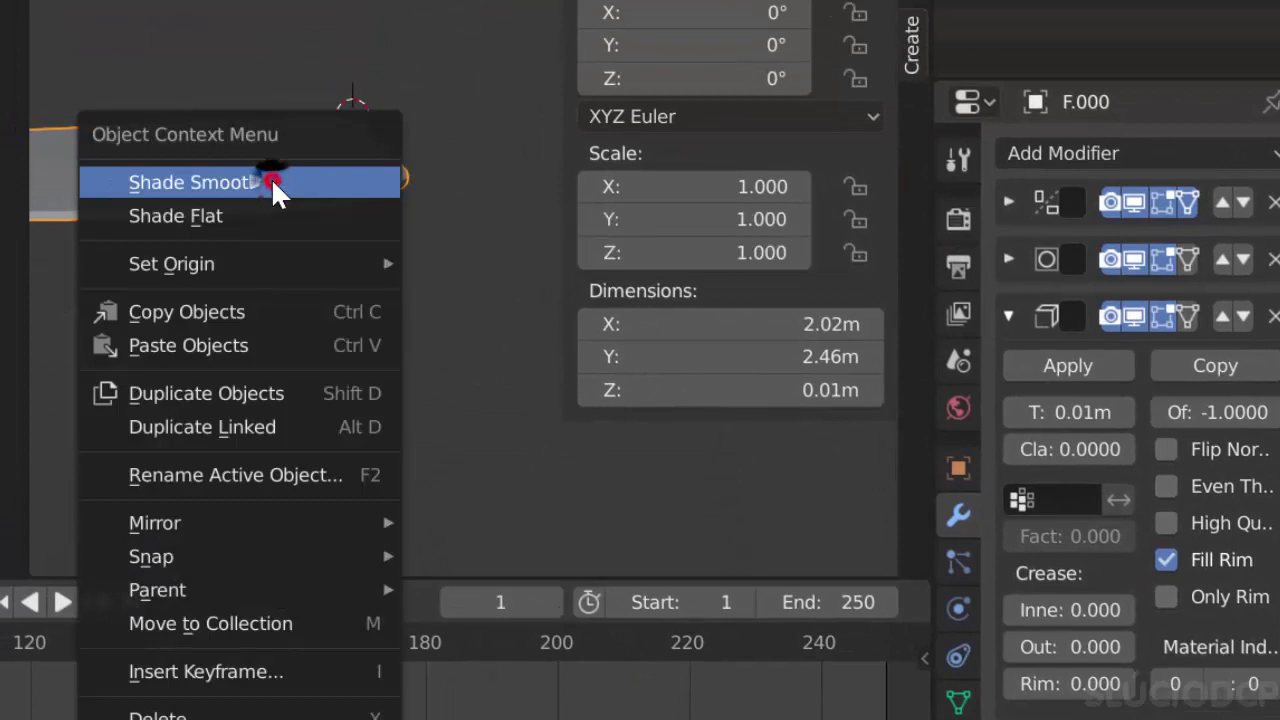
left_click(272, 182)
middle_click_drag(277, 240, 289, 298)
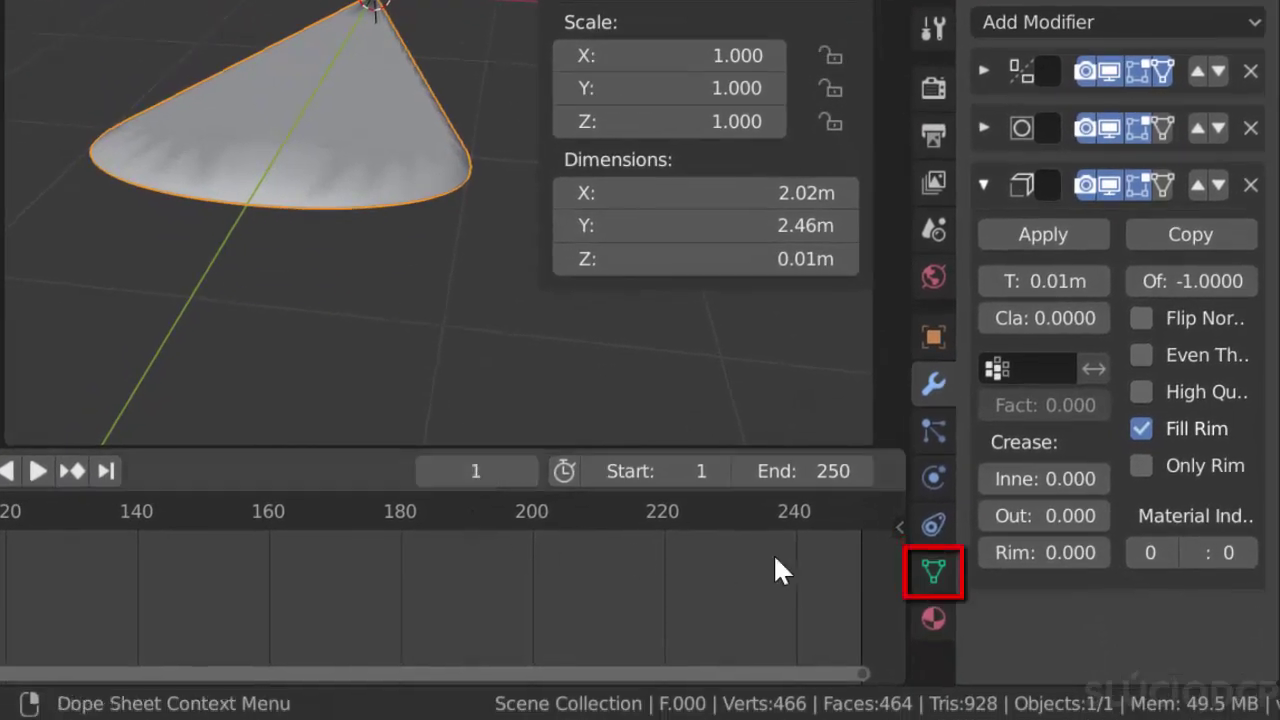
Enable Auto Smooth in the petal's mesh Normals settings.
left_click(926, 572)
scroll(1045, 485, "down", 5)
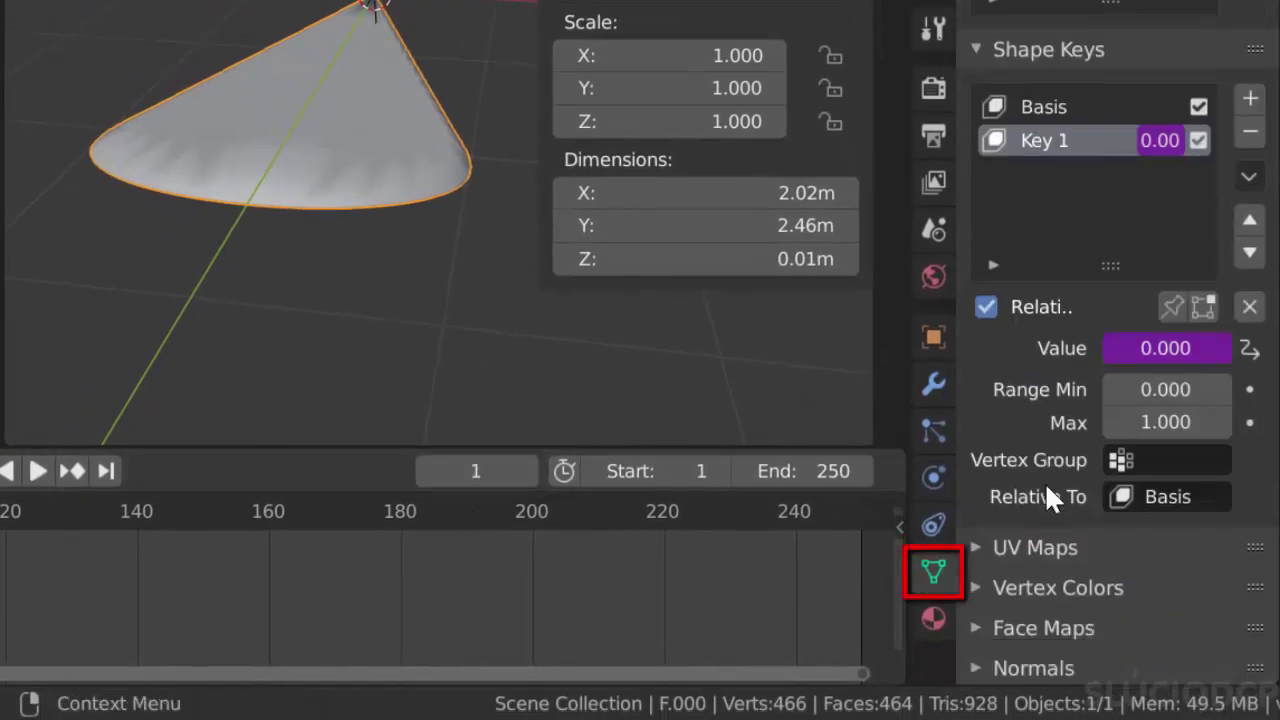
scroll(1055, 432, "down", 3)
left_click(975, 540)
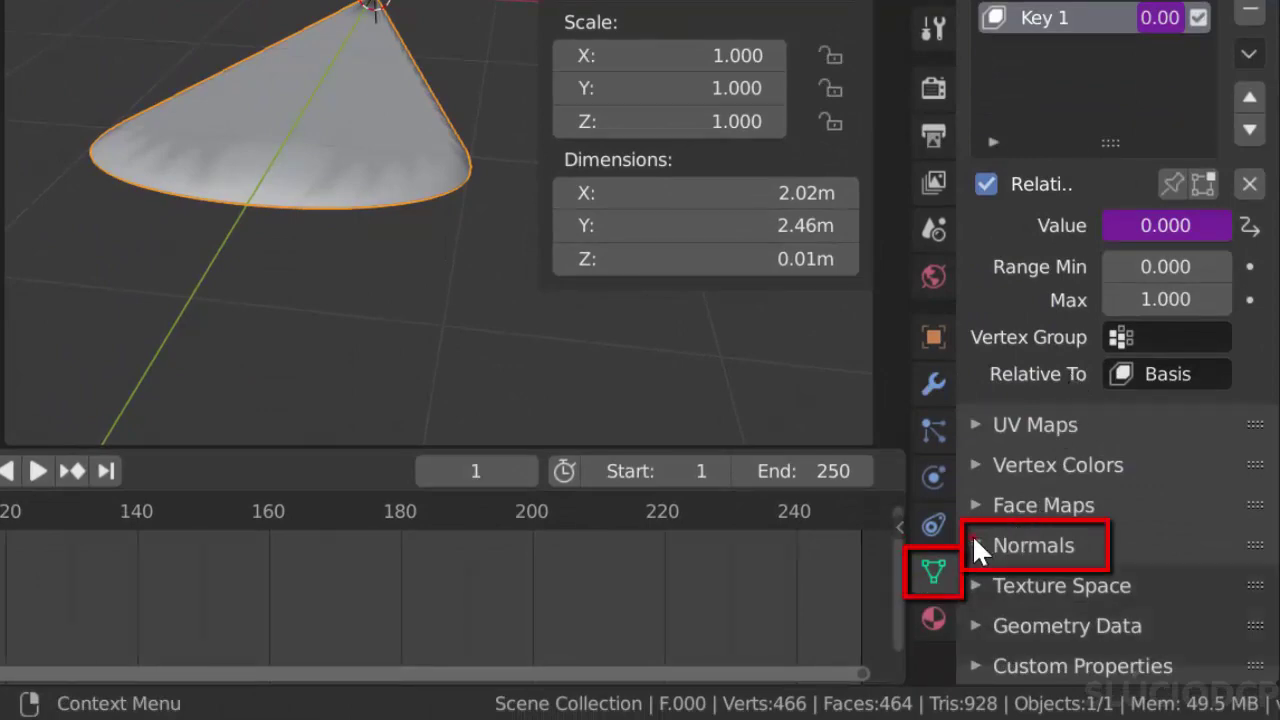
left_click(1030, 583)
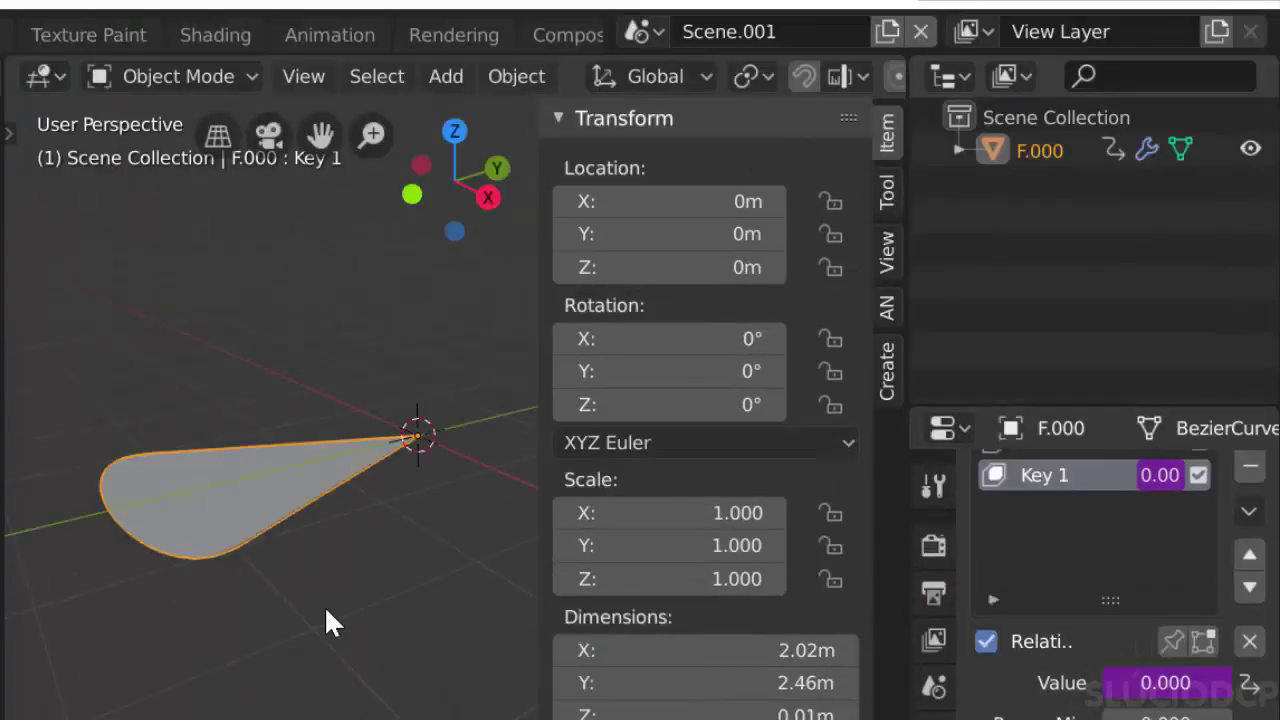
Duplicate the petal in place to create F.001.
key("n")
left_click(279, 566)
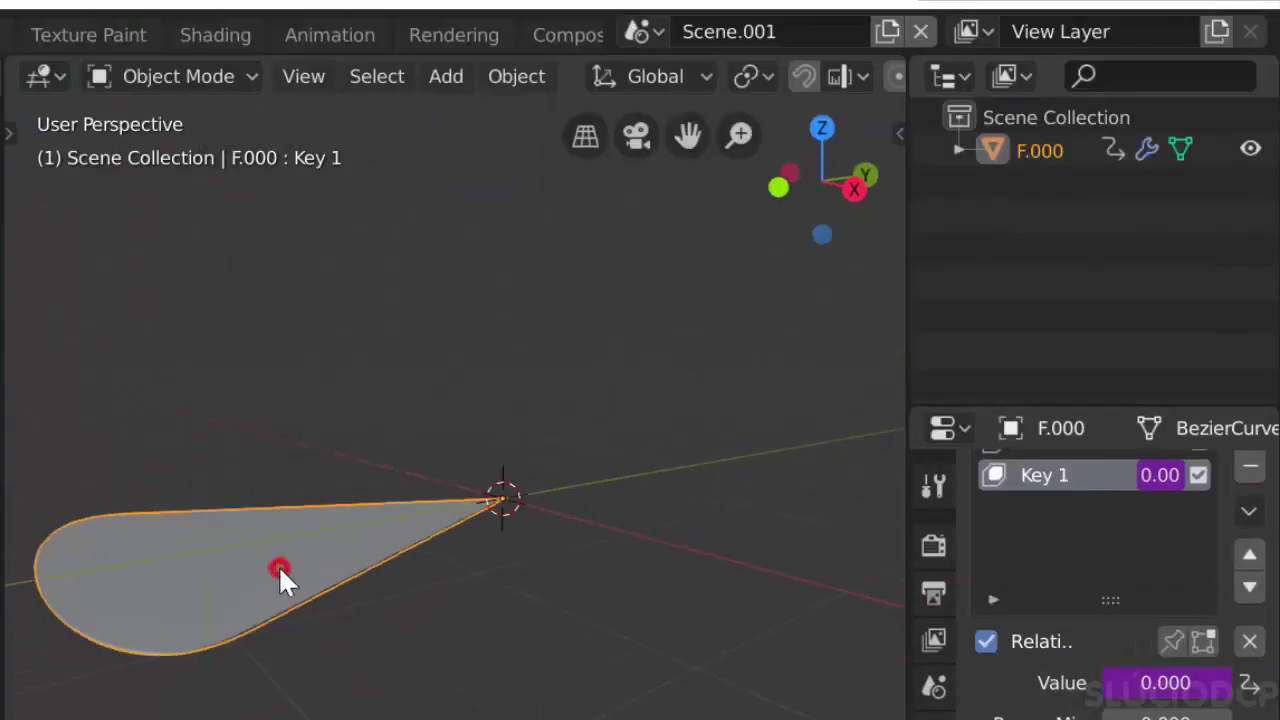
key("shift+d")
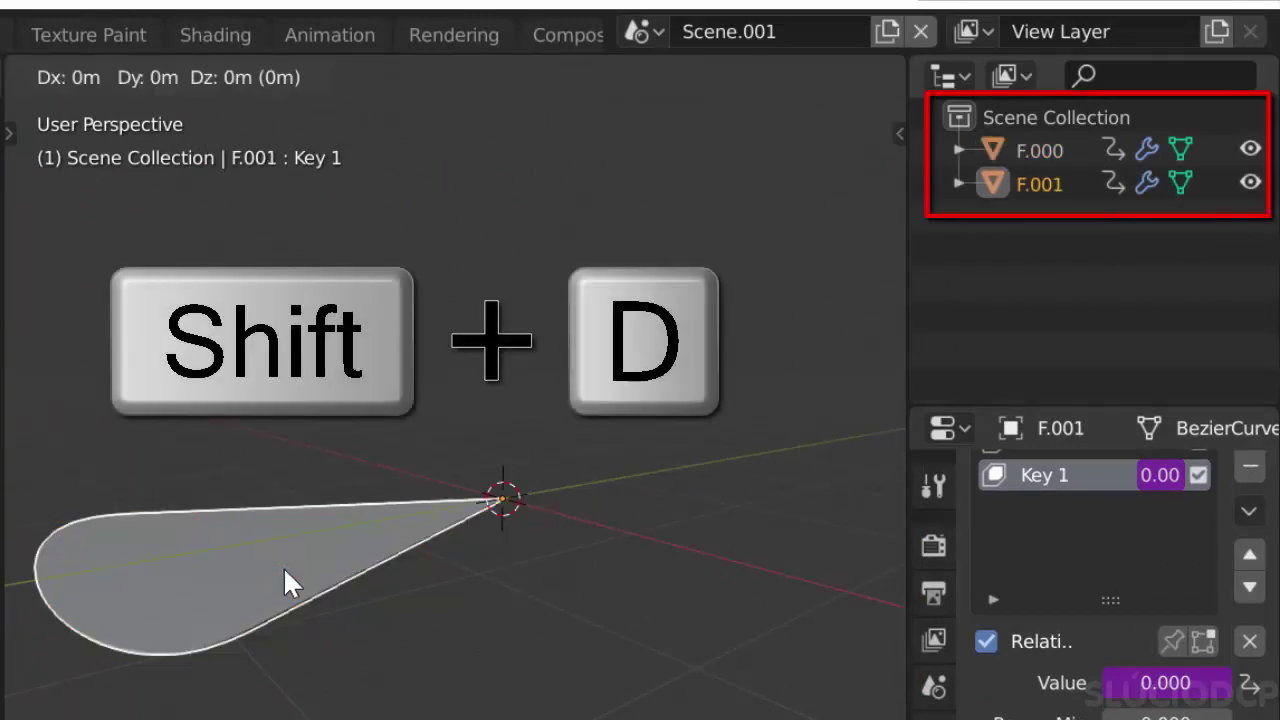
left_click(284, 566)
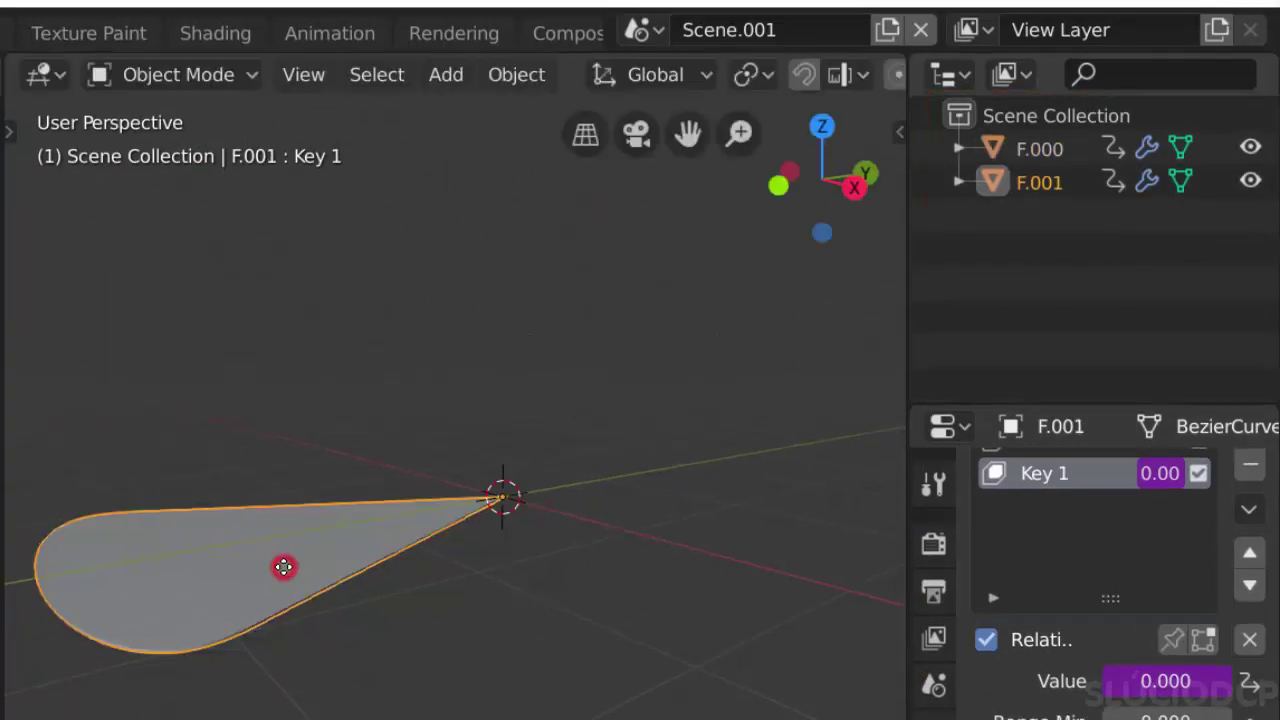
Set F.001's NLA strip Repeat to 5.
left_click(1045, 173)
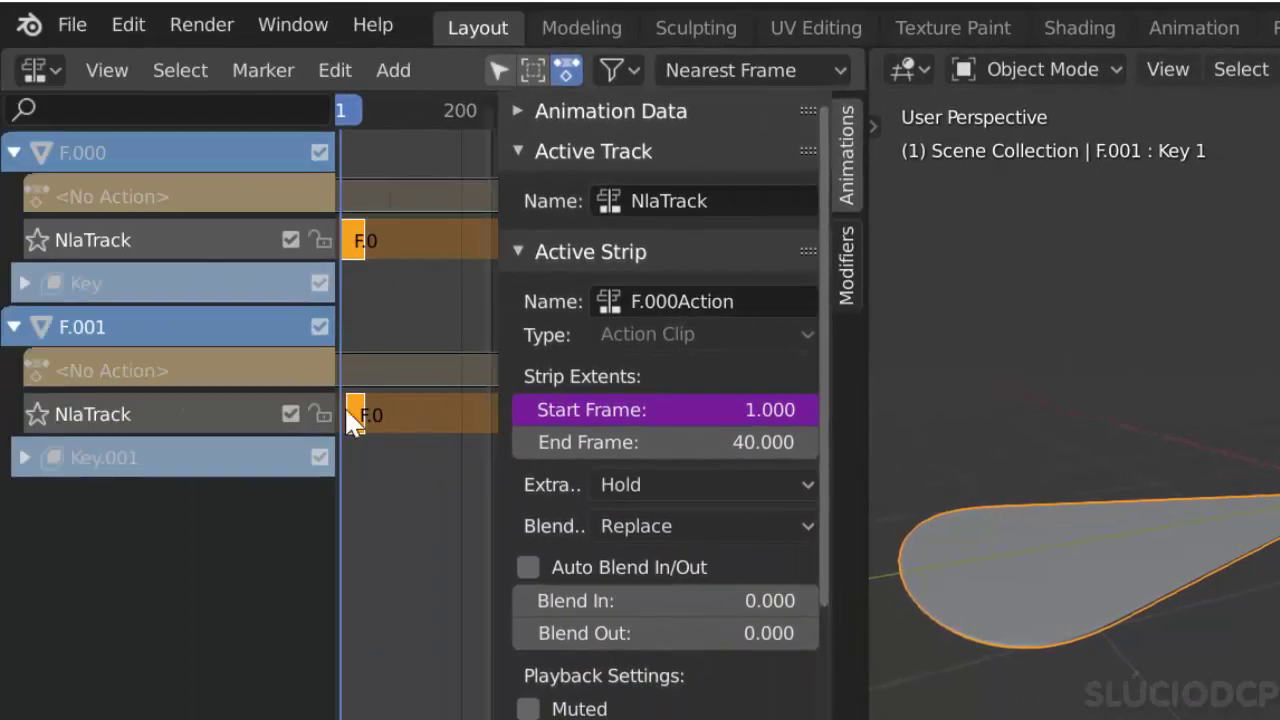
scroll(646, 643, "down", 5)
scroll(646, 643, "down", 5)
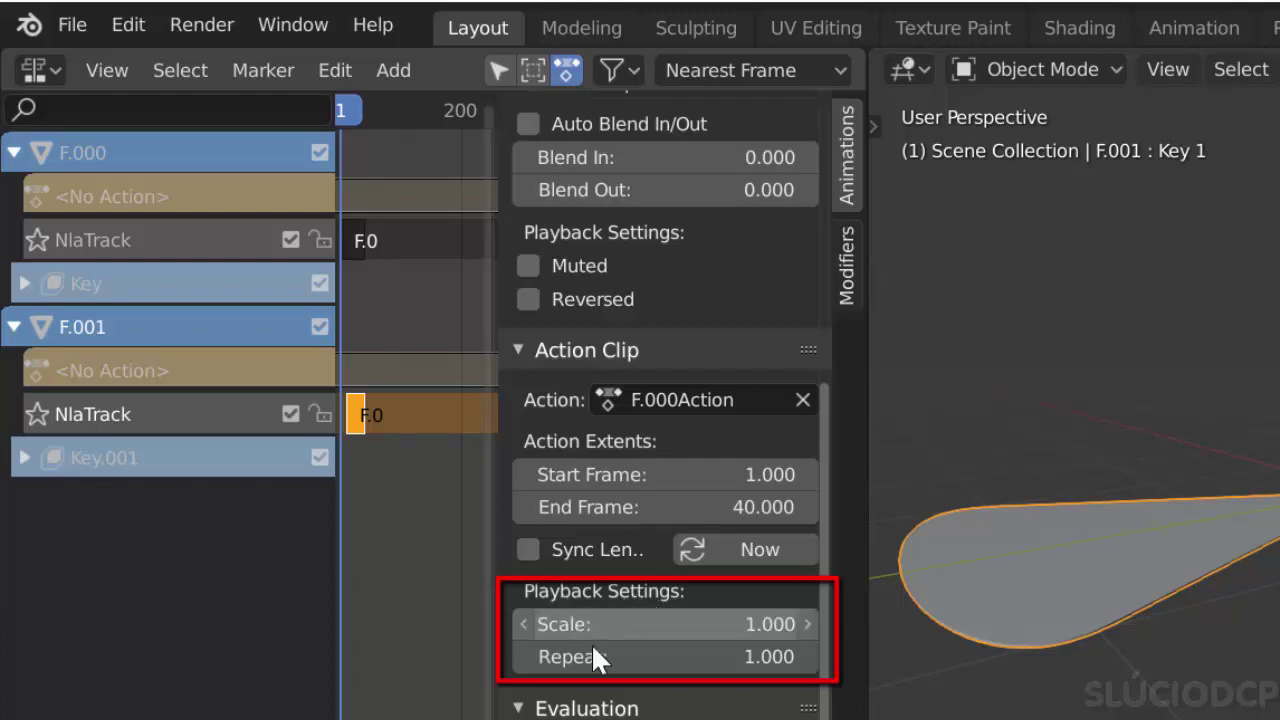
left_click(740, 655)
key("Return")
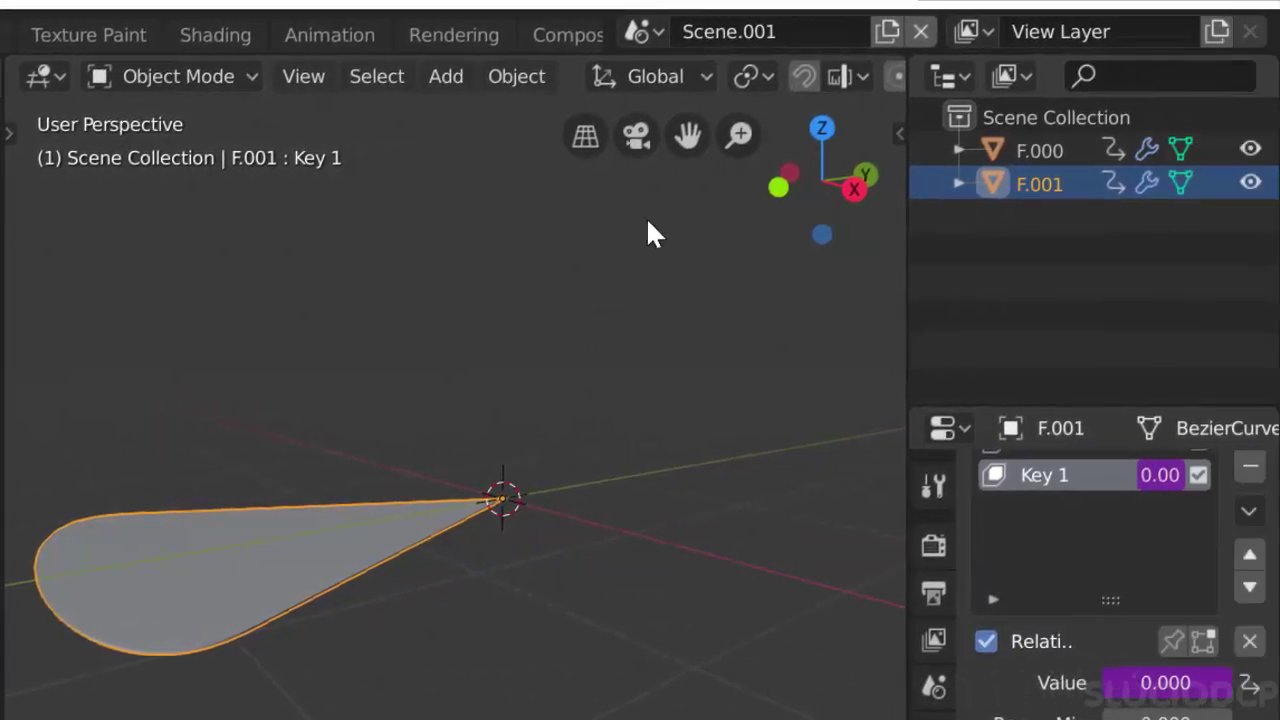
Duplicate again to make F.002, then repeat the duplication to create F.003 and F.004.
key("shift+d")
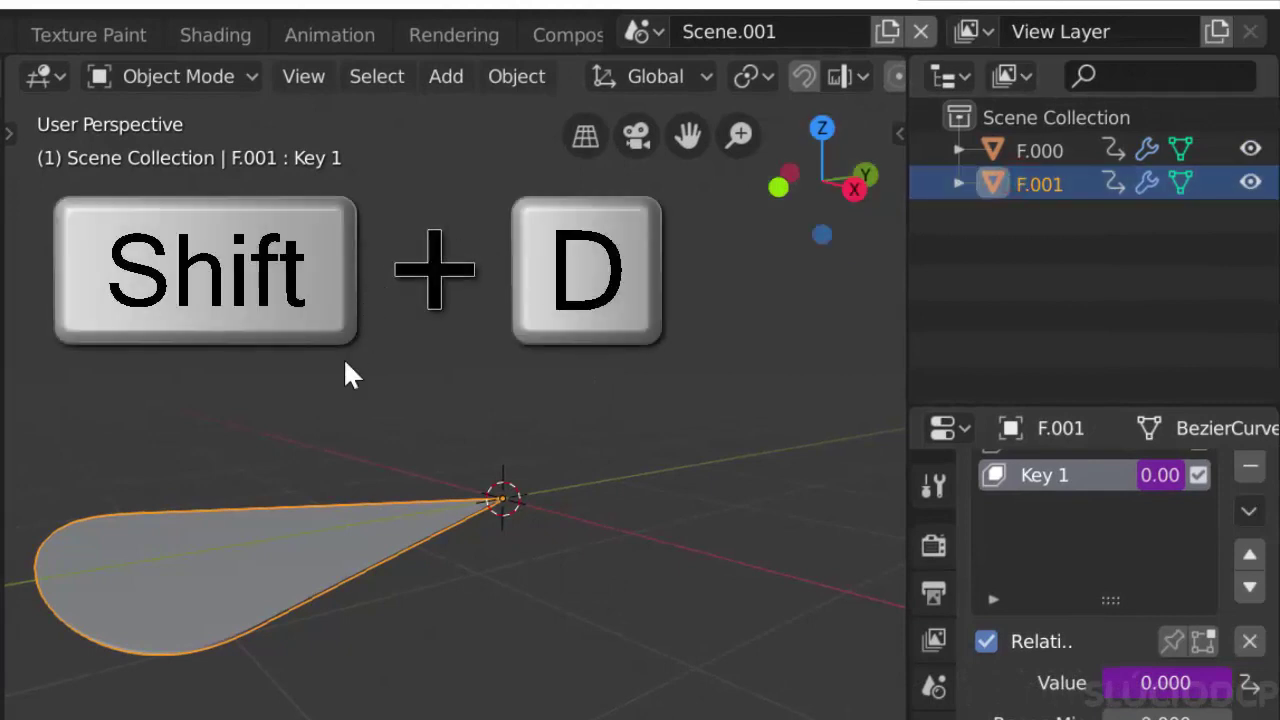
left_click(343, 357)
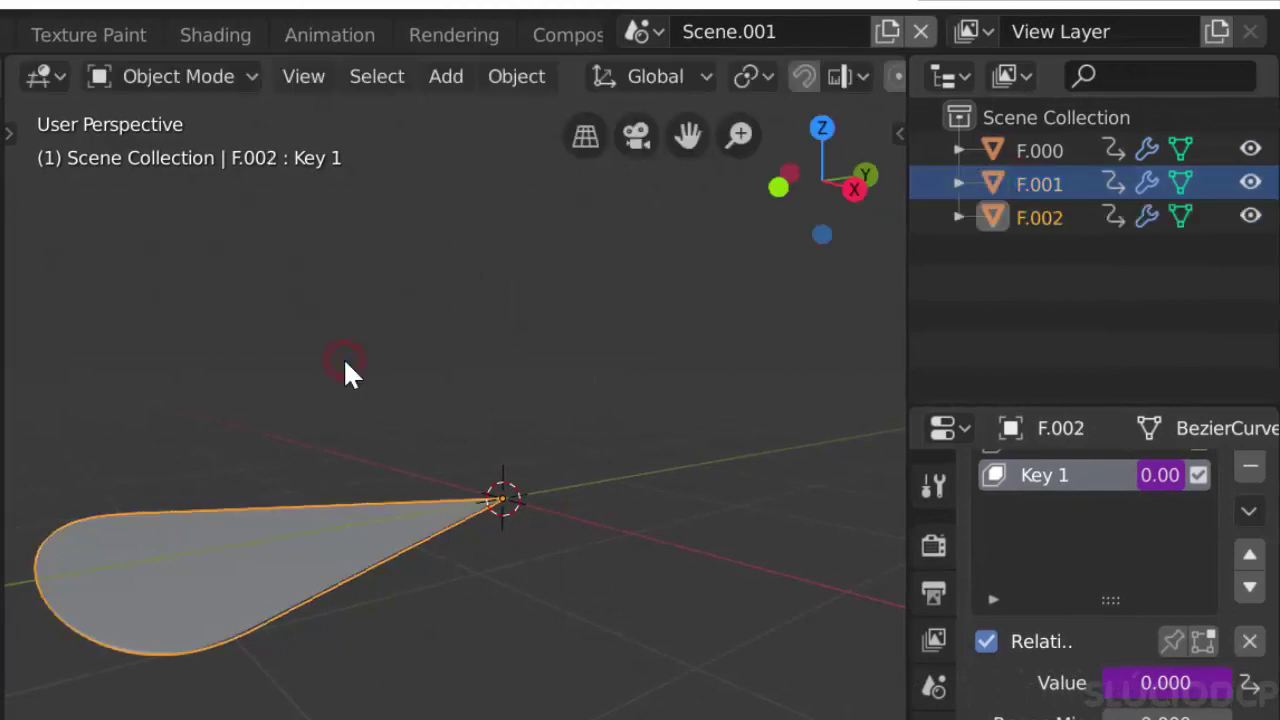
key("shift+r")
key("shift+r")
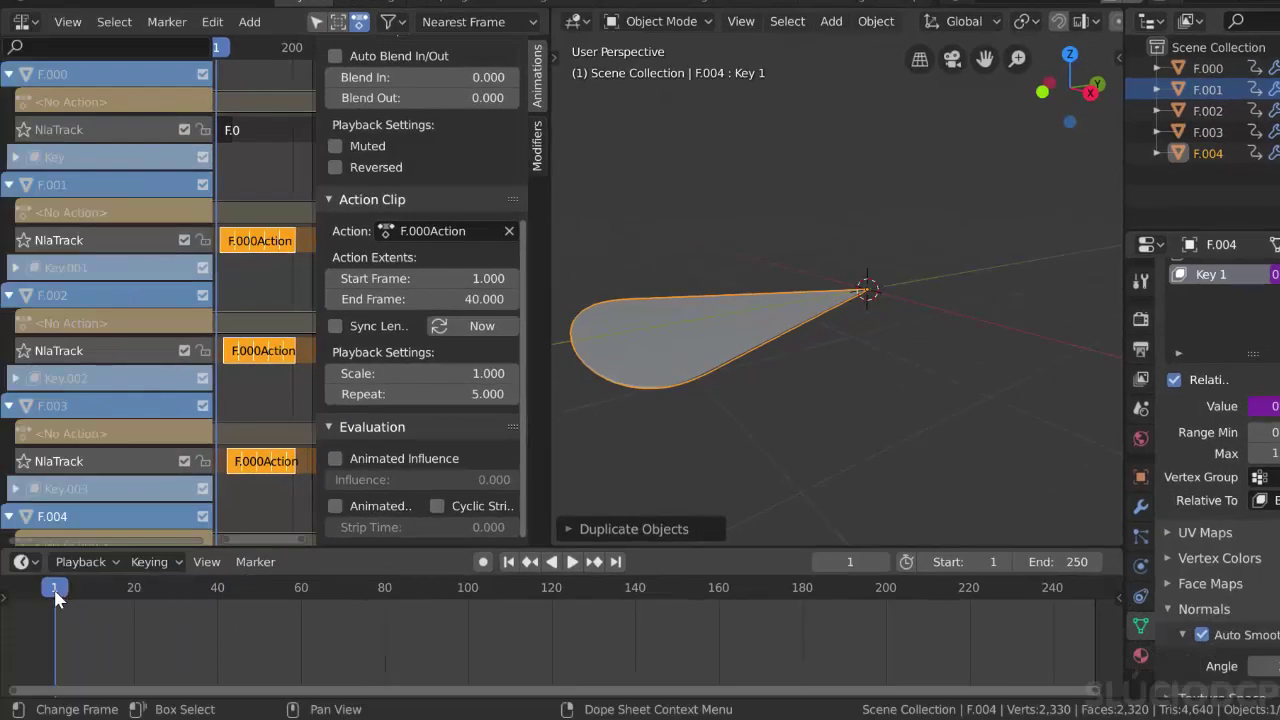
mouse_move(55, 597)
left_mouse_down()
mouse_move(216, 588)
mouse_move(501, 612)
mouse_move(57, 628)
left_mouse_up()
key("space")
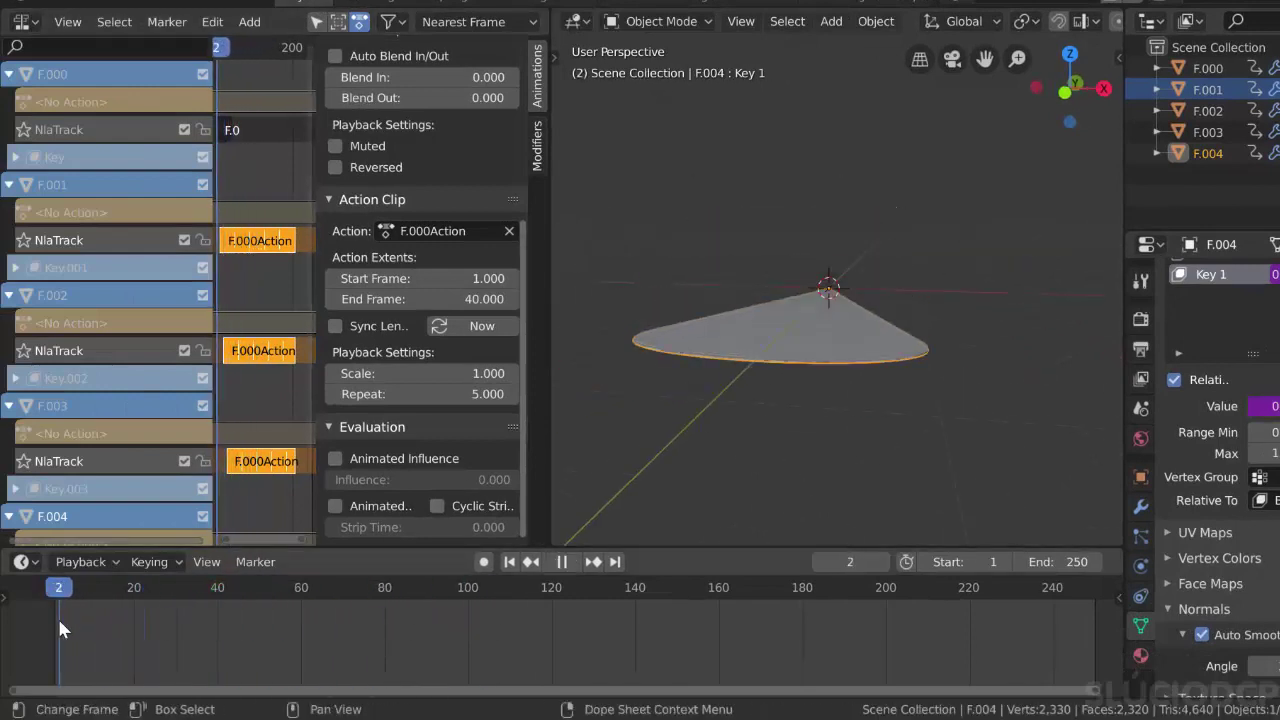
key("KP_3")
mouse_move(150, 592)
left_mouse_down()
mouse_move(241, 592)
mouse_move(272, 614)
left_mouse_up()
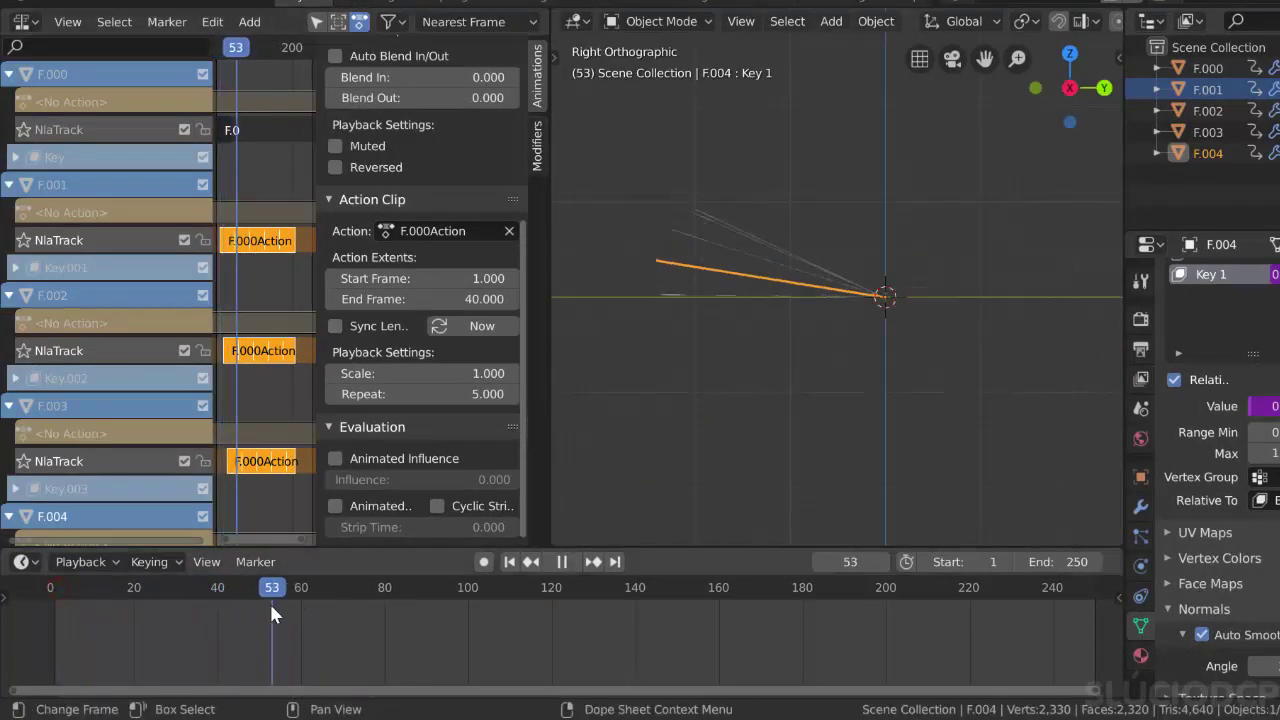
key("Escape")
key("KP_1")
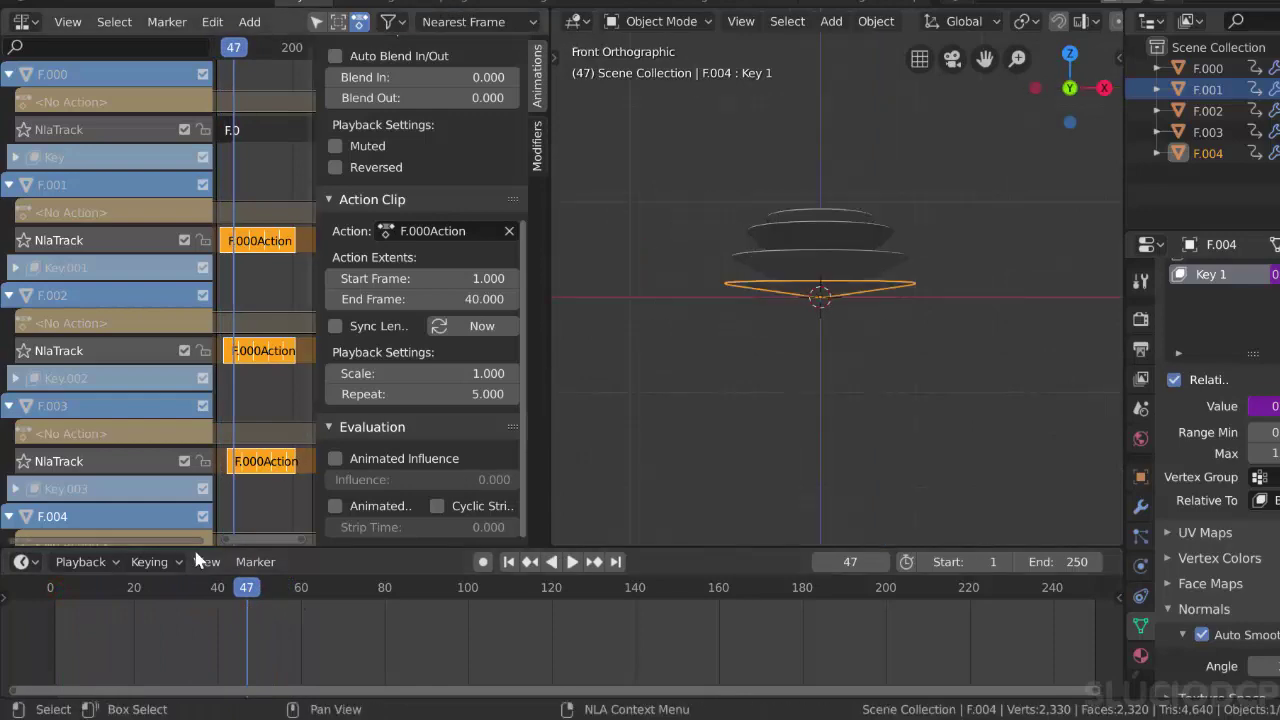
key("space")
mouse_move(427, 591)
left_mouse_down()
mouse_move(440, 593)
mouse_move(67, 597)
mouse_move(341, 617)
mouse_move(256, 627)
left_mouse_up()
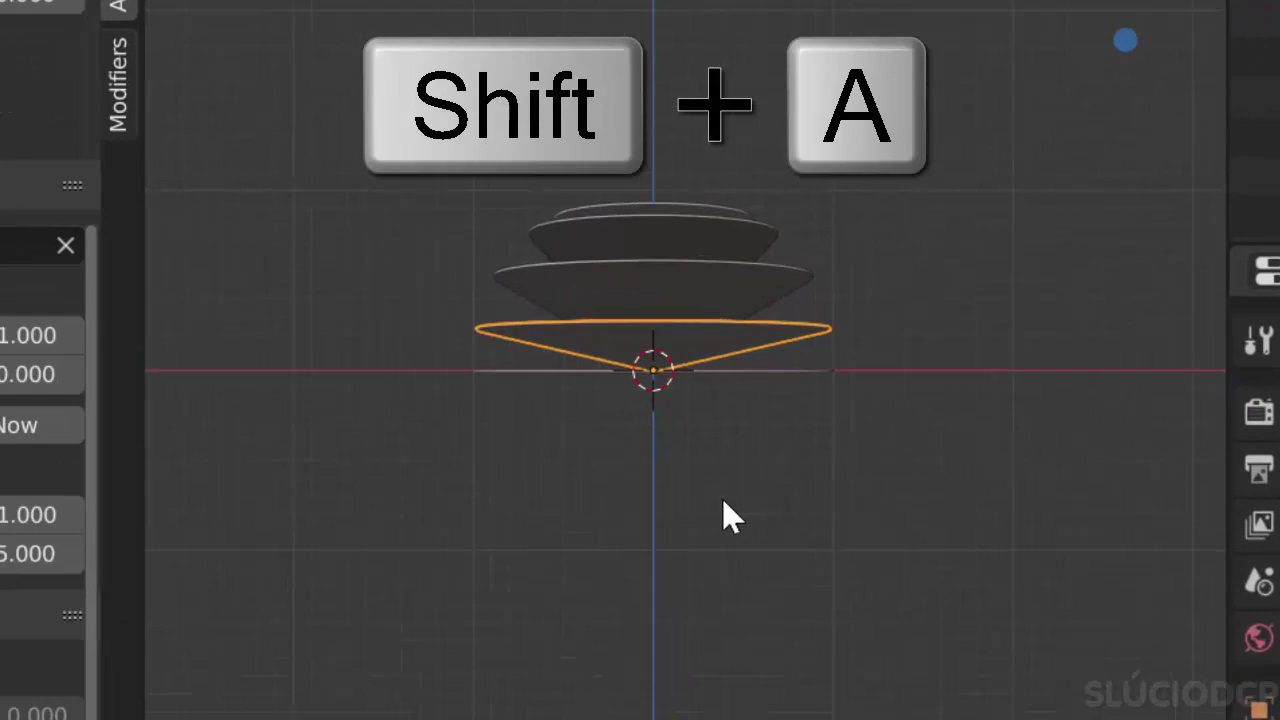
Add a camera and align it to the current view.
key("shift+a")
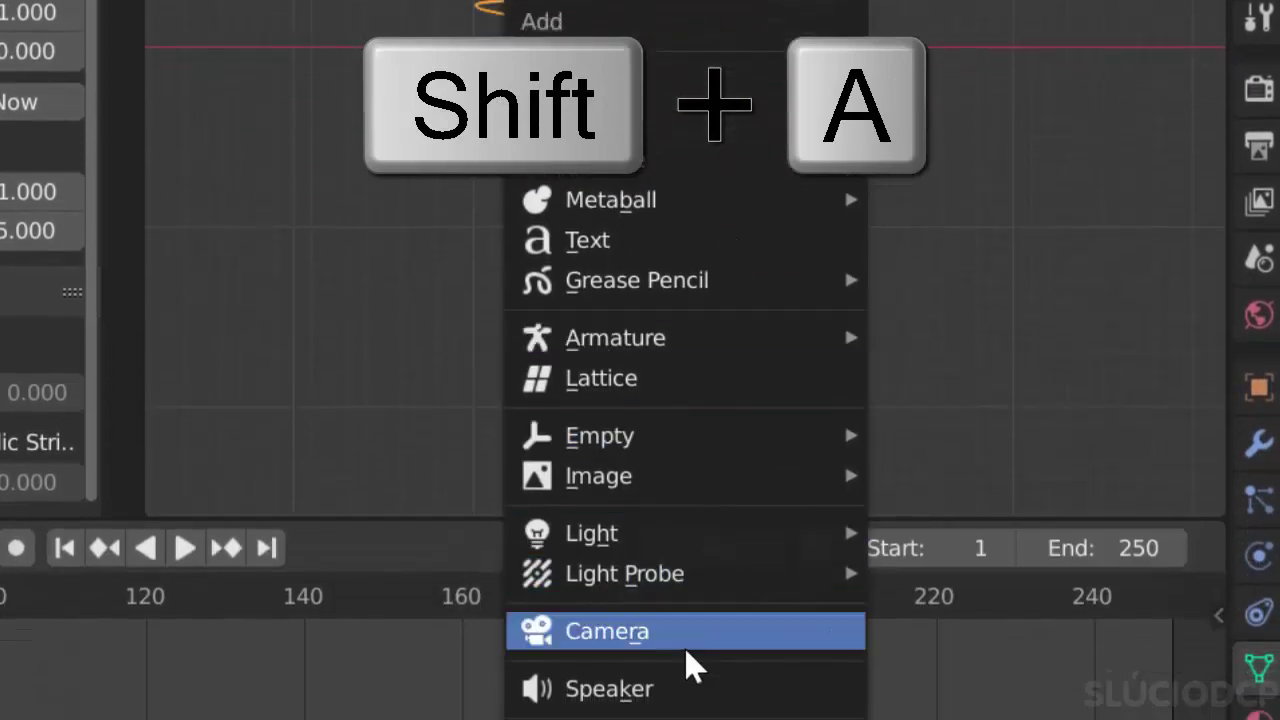
left_click(686, 650)
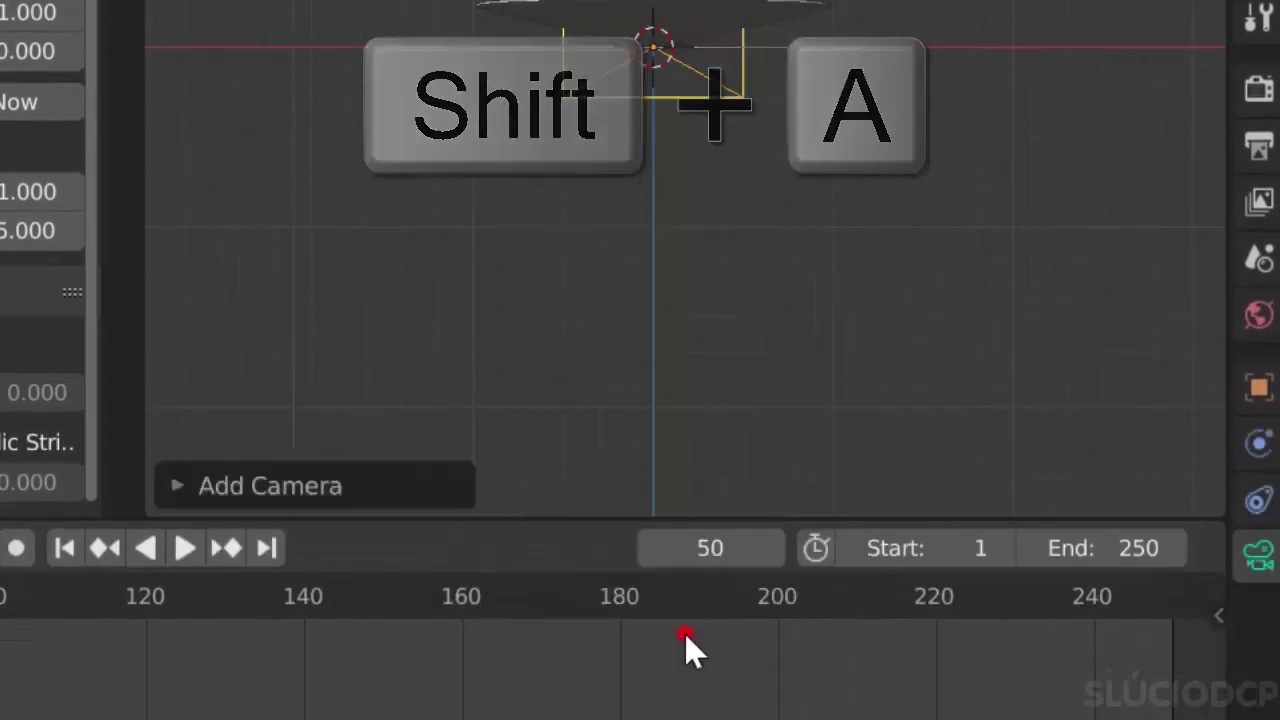
key("ctrl+alt+KP_0")
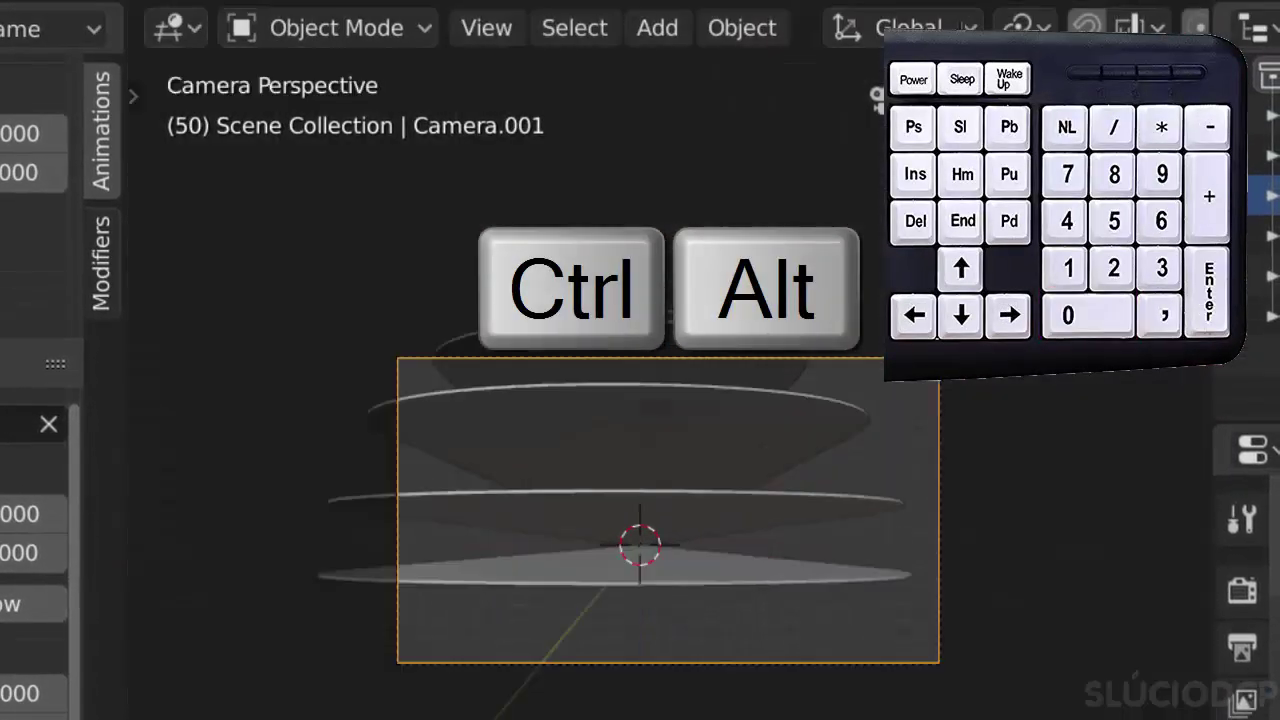
key("n")
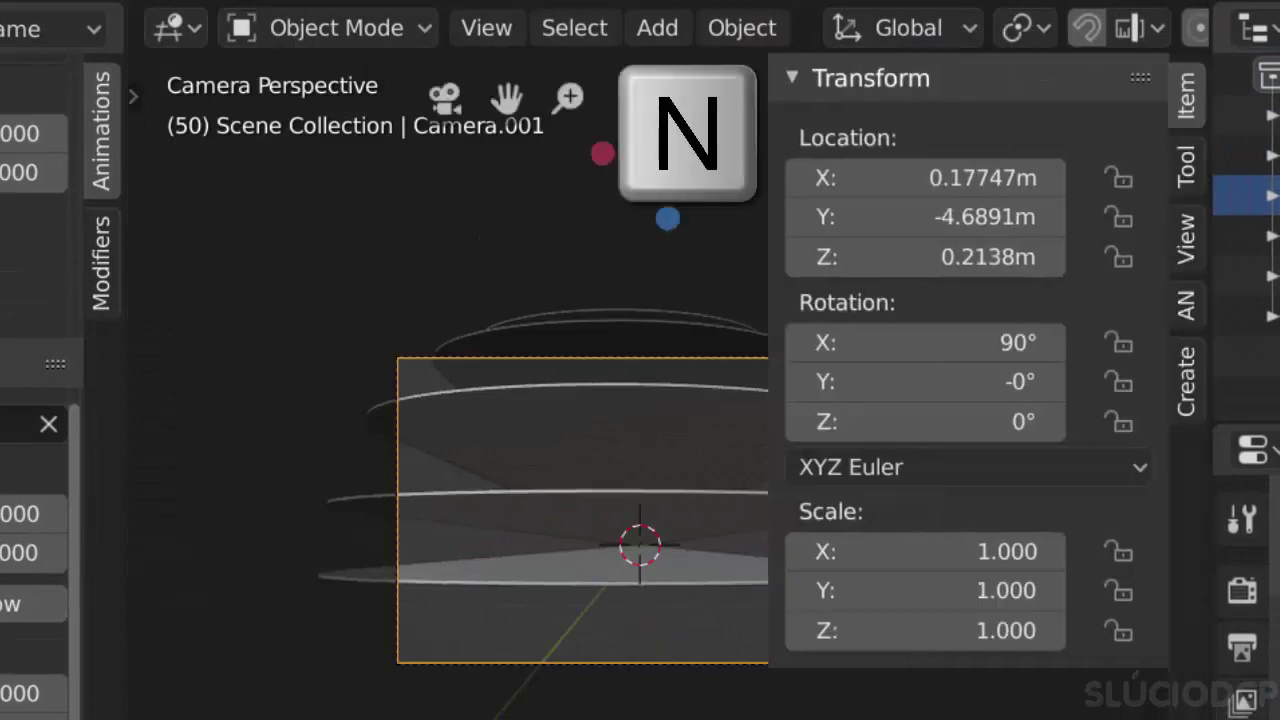
Set the camera location to X 0 m, Y -5.4091 m, Z 0.51 m.
double_click(866, 177)
type("0")
key("Return")
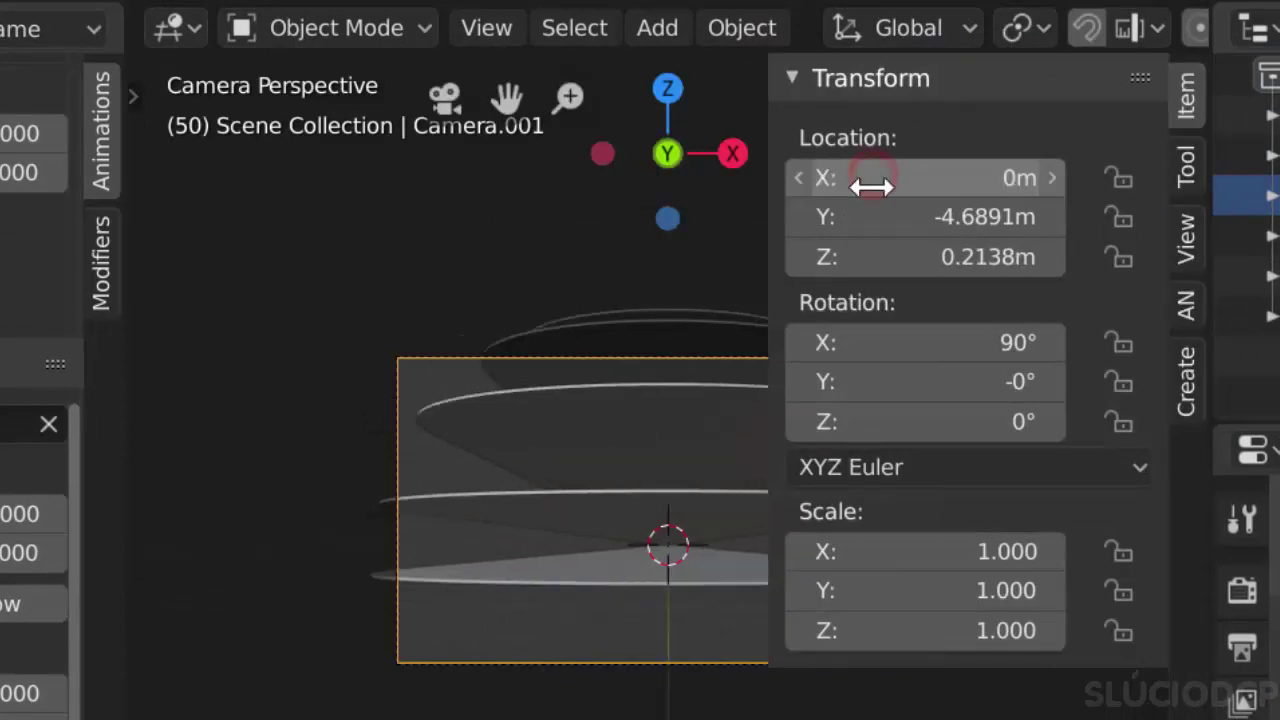
double_click(865, 257)
type("0")
key("Return")
left_click_drag(914, 217, 860, 217)
left_click_drag(937, 257, 970, 257)
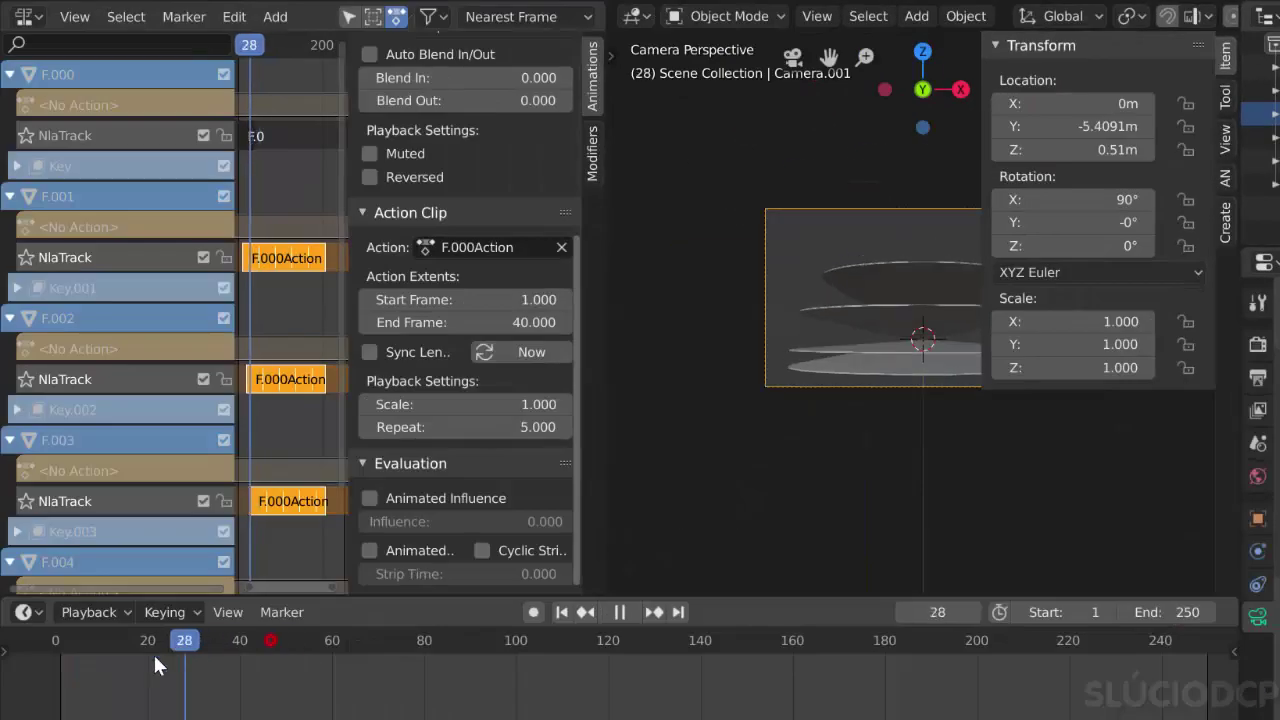
left_click_drag(157, 652, 345, 648)
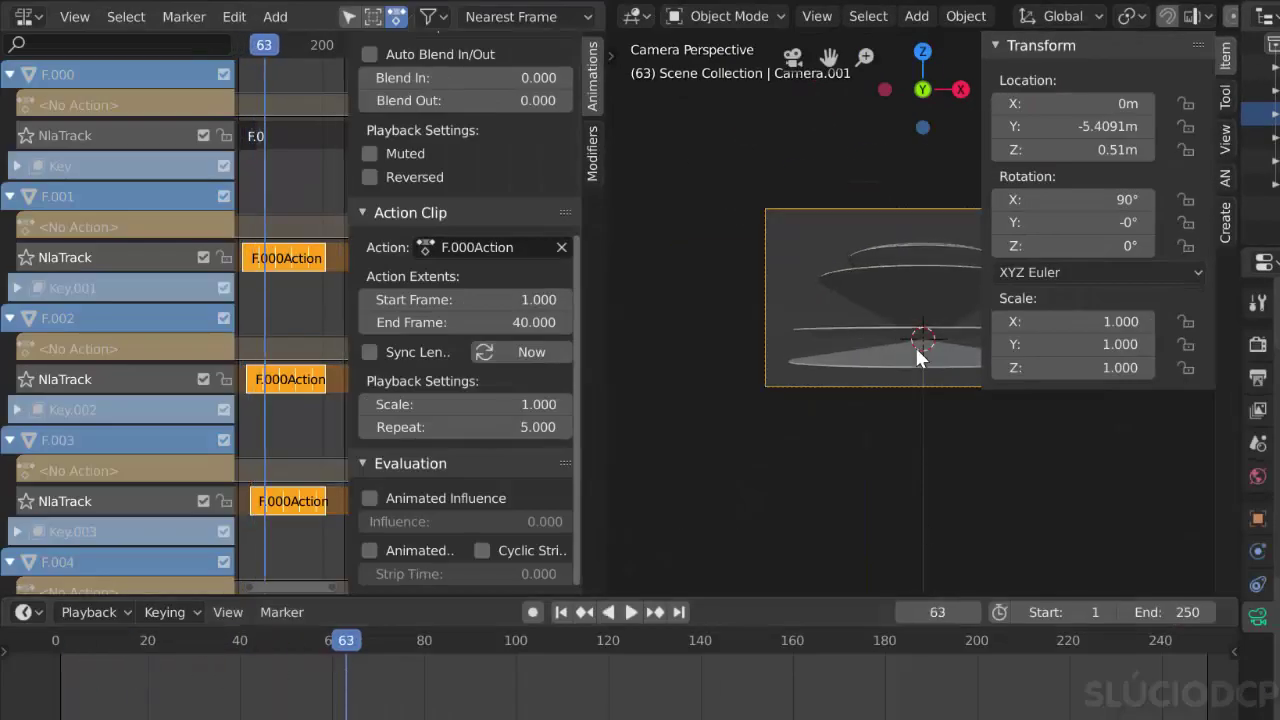
Select the top ring F.000 and give it a new material.
key("n")
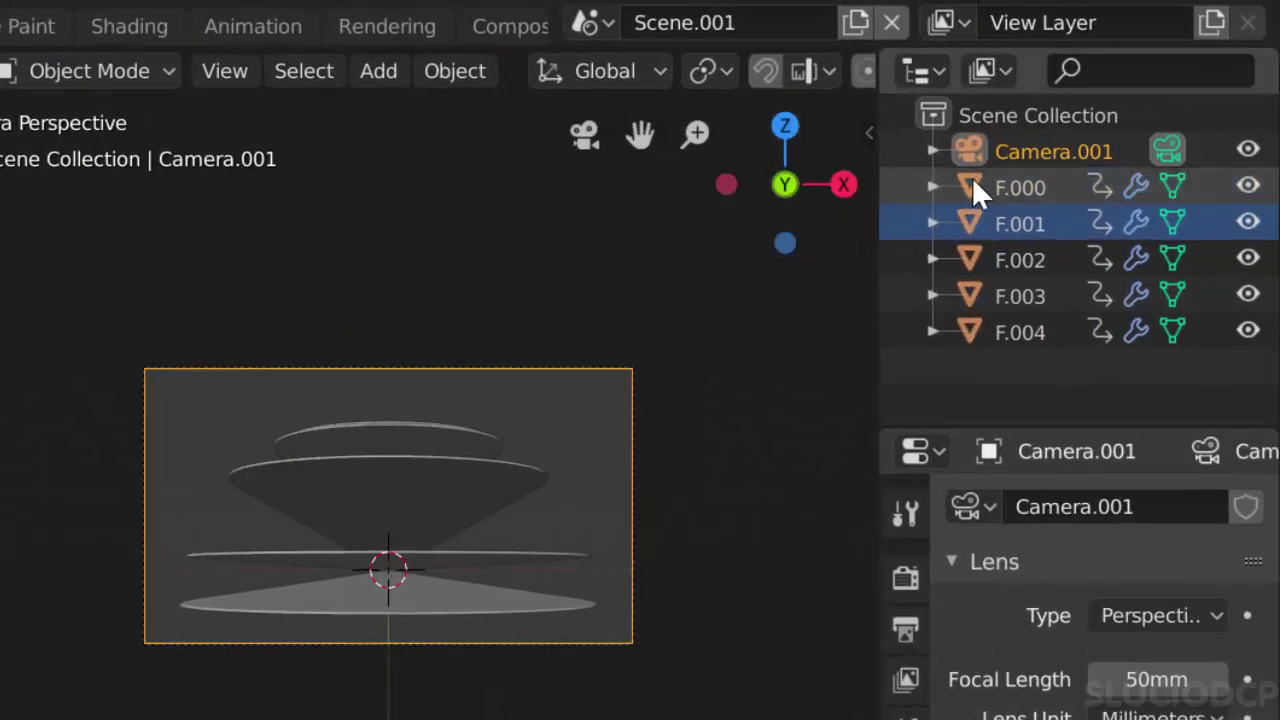
left_click(1001, 185)
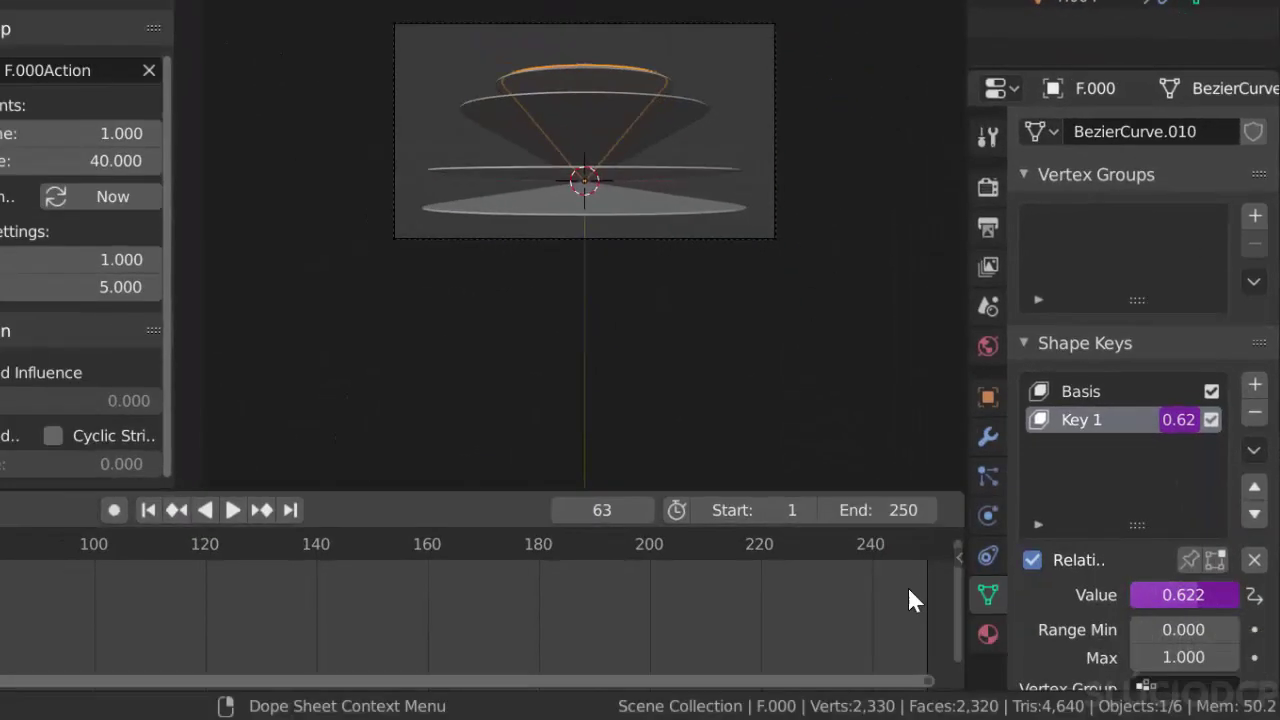
left_click(988, 634)
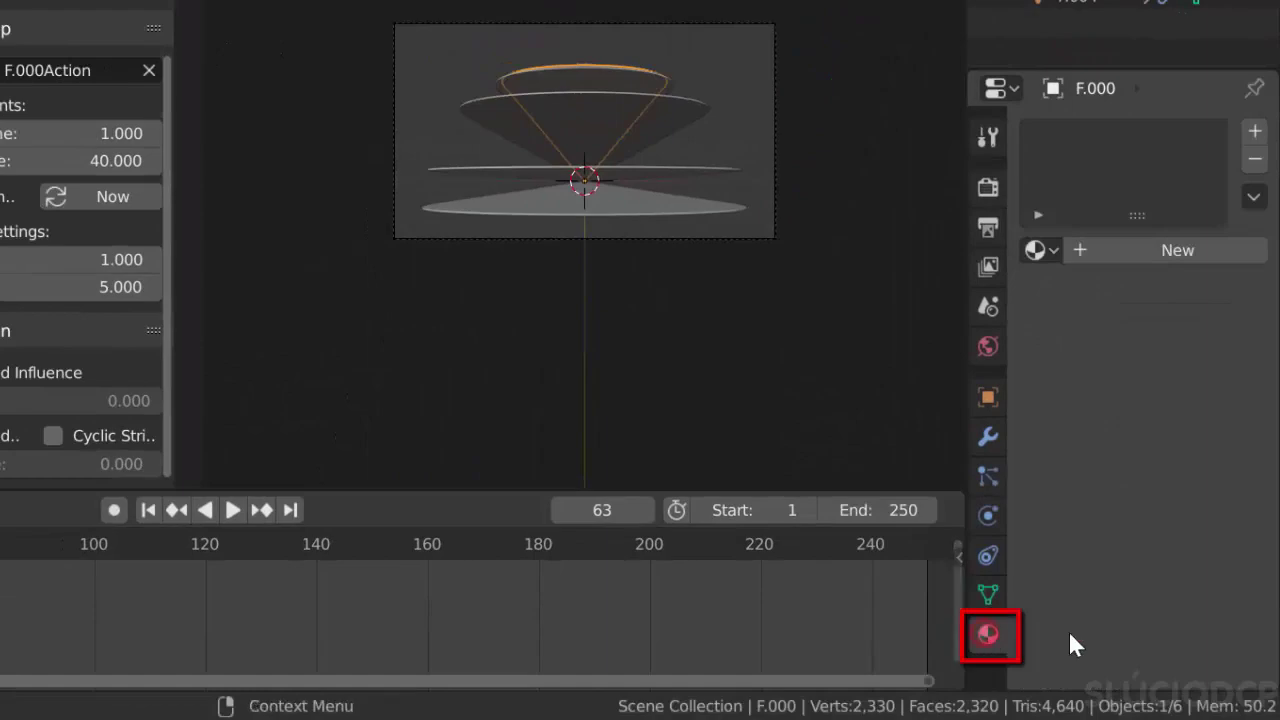
left_click(1104, 247)
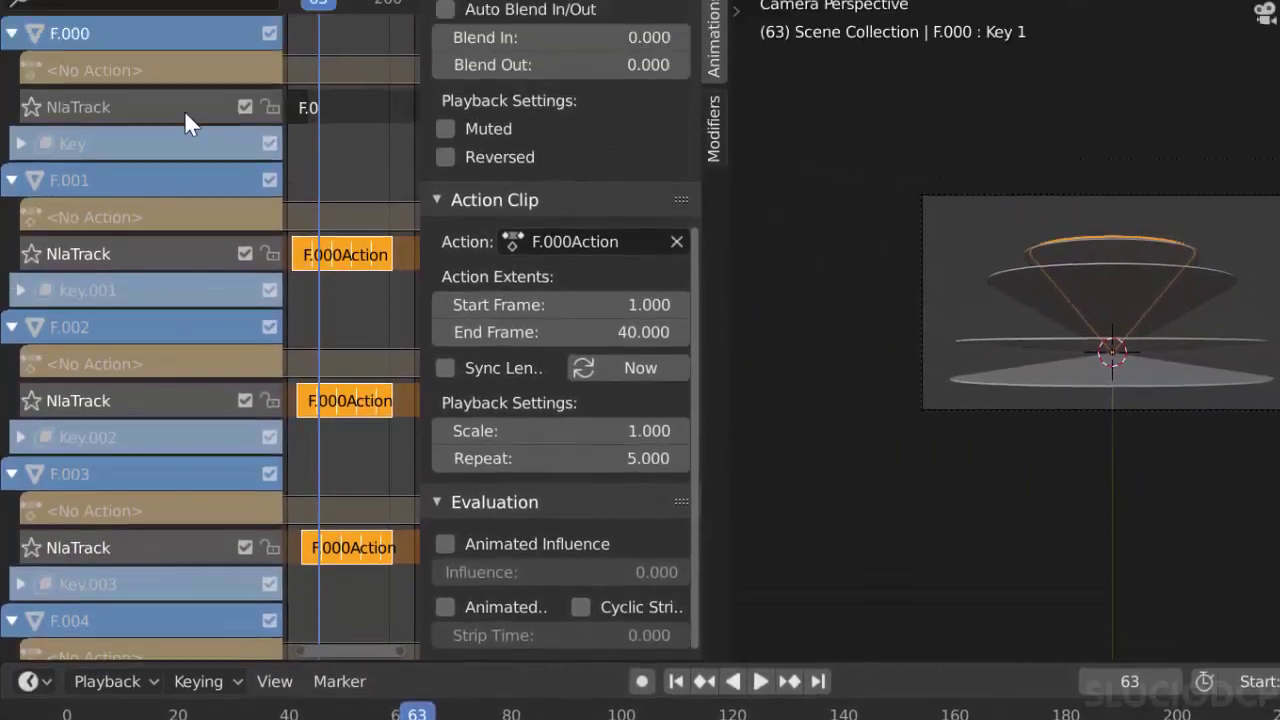
Turn the animation area into the Shader Editor and preview with material shading.
left_click(30, 70)
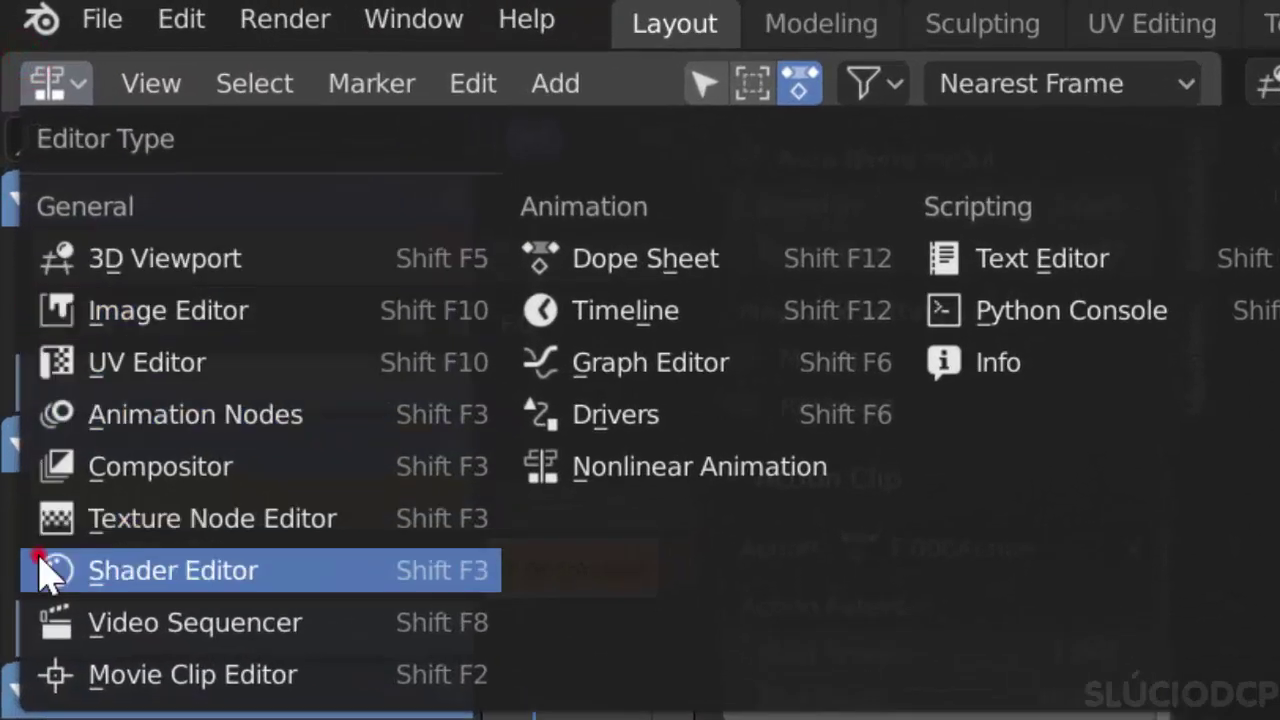
left_click(40, 560)
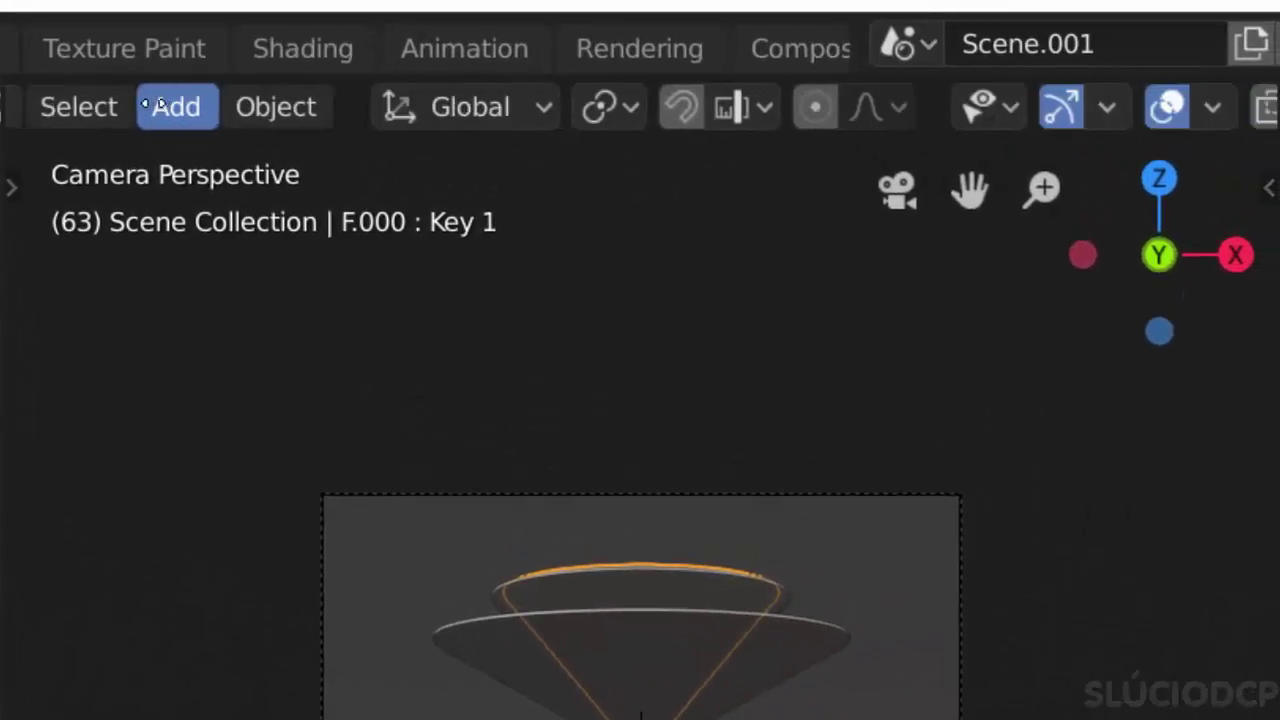
left_click(1142, 110)
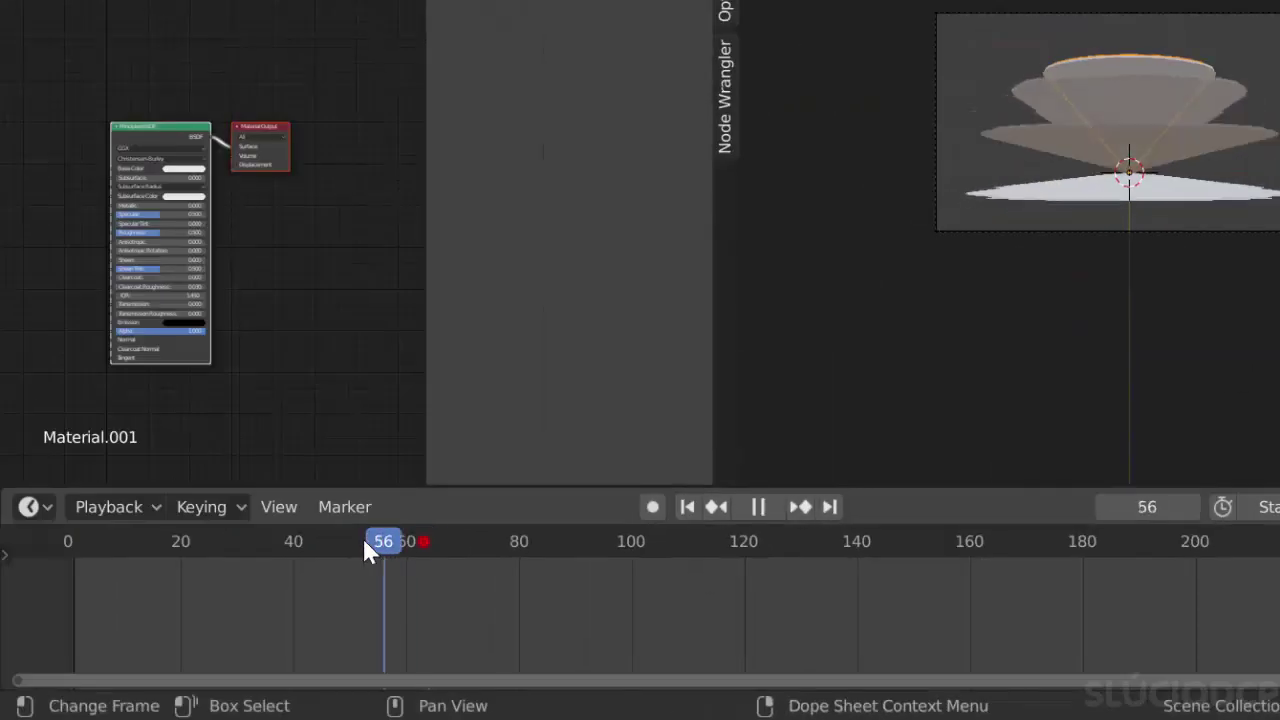
mouse_move(371, 543)
left_mouse_down()
mouse_move(214, 543)
mouse_move(241, 593)
left_mouse_up()
key("n")
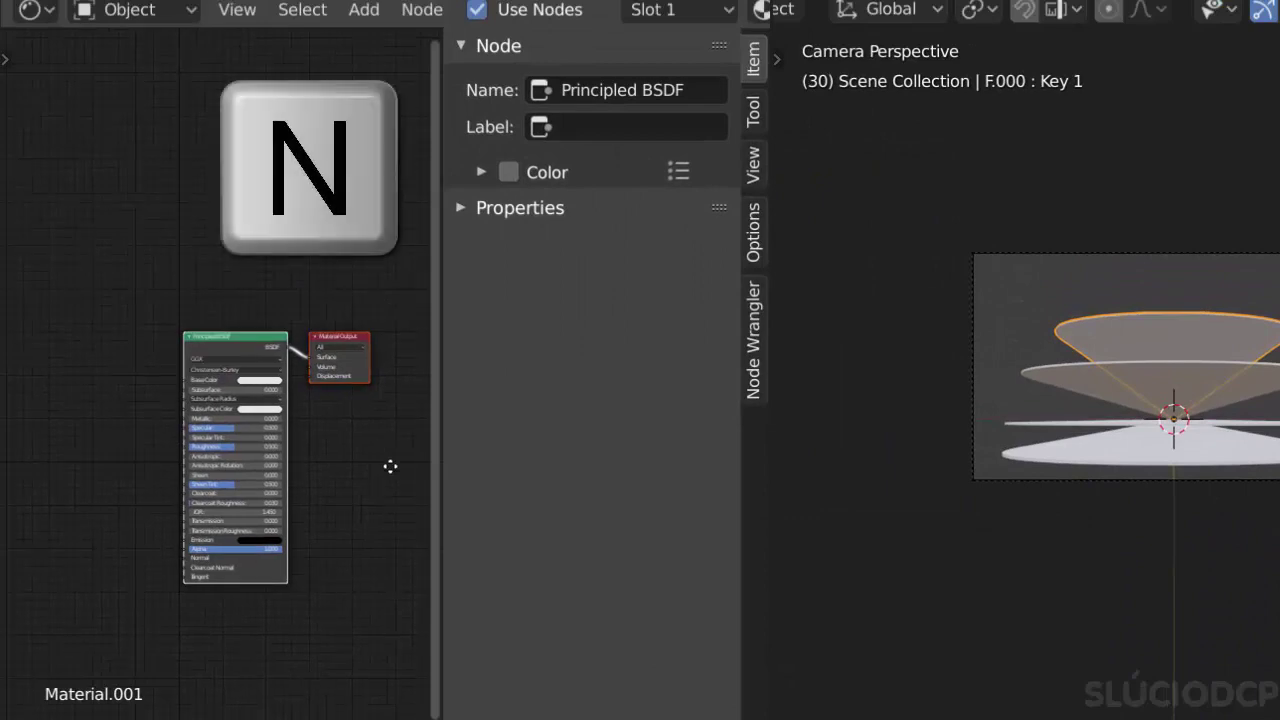
Set the material's emission colour to yellow and Alpha to 0.115.
left_click(596, 506)
left_click(640, 251)
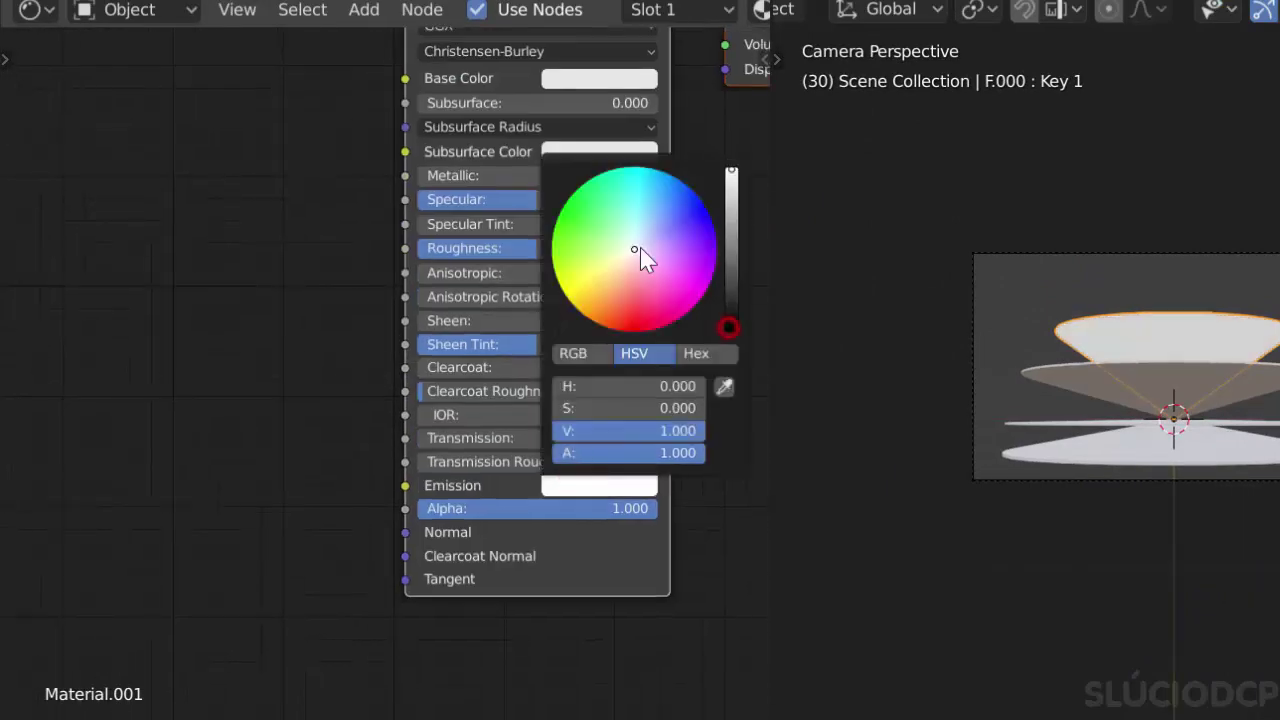
left_click_drag(640, 251, 628, 234)
left_click_drag(629, 507, 463, 472)
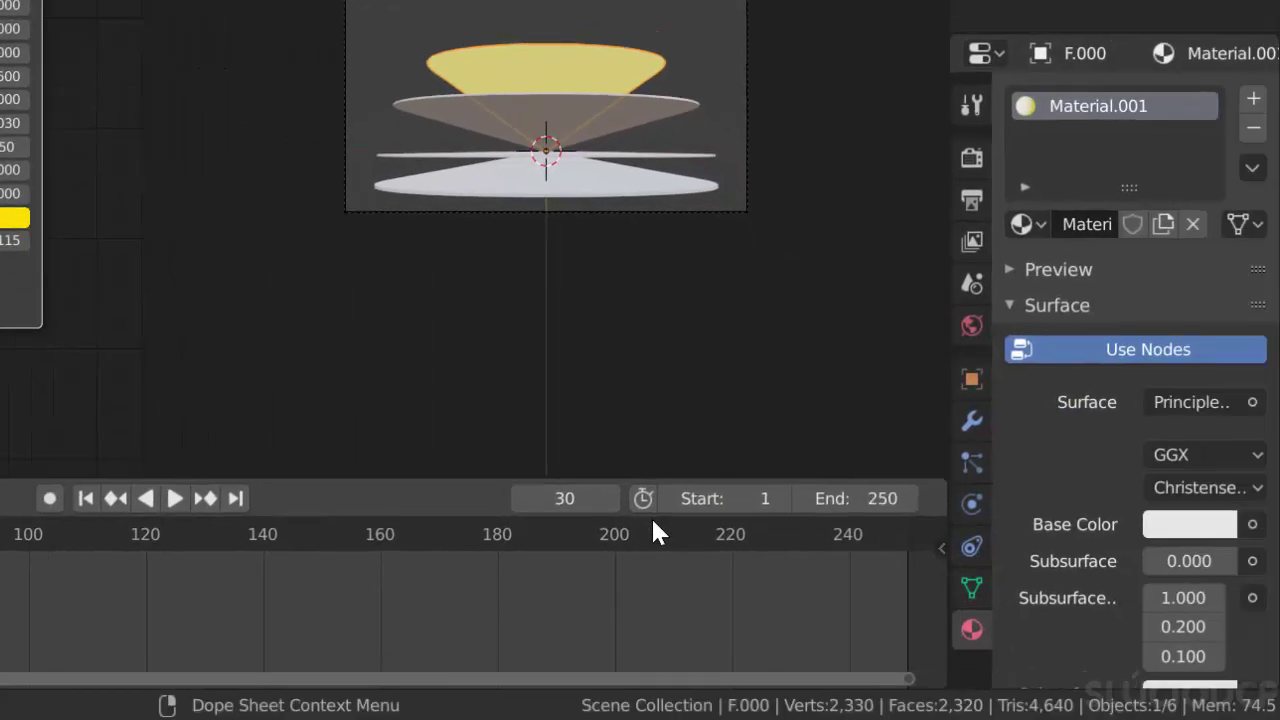
Set the material's Blend Mode to Alpha Blend.
scroll(1075, 635, "down", 3)
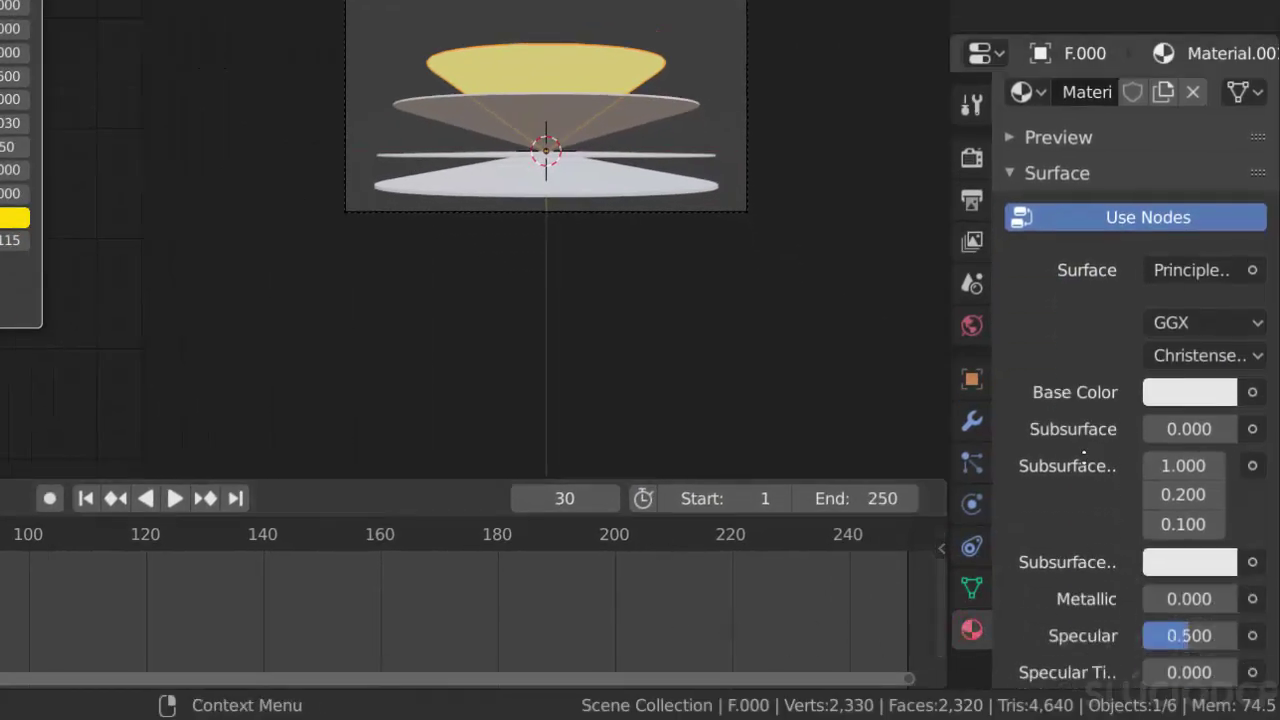
scroll(1075, 635, "down", 8)
scroll(1000, 457, "down", 5)
scroll(1003, 194, "down", 5)
scroll(1006, 612, "down", 3)
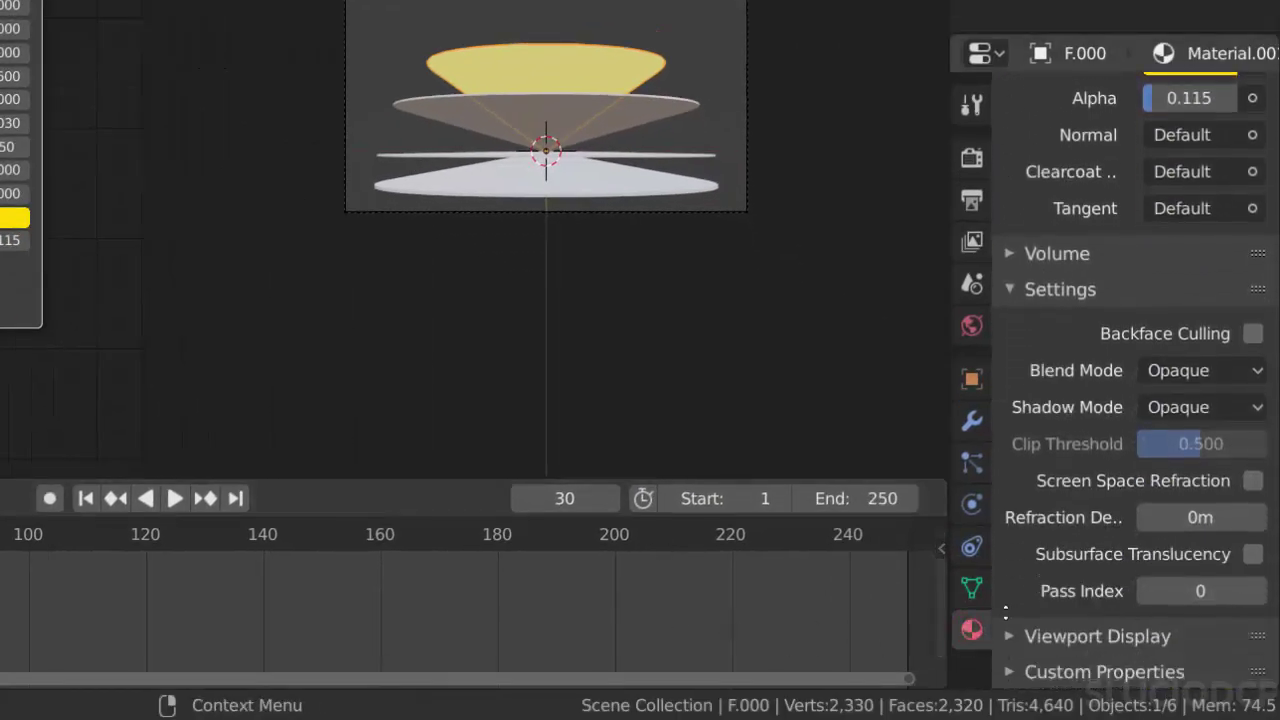
left_click(1188, 375)
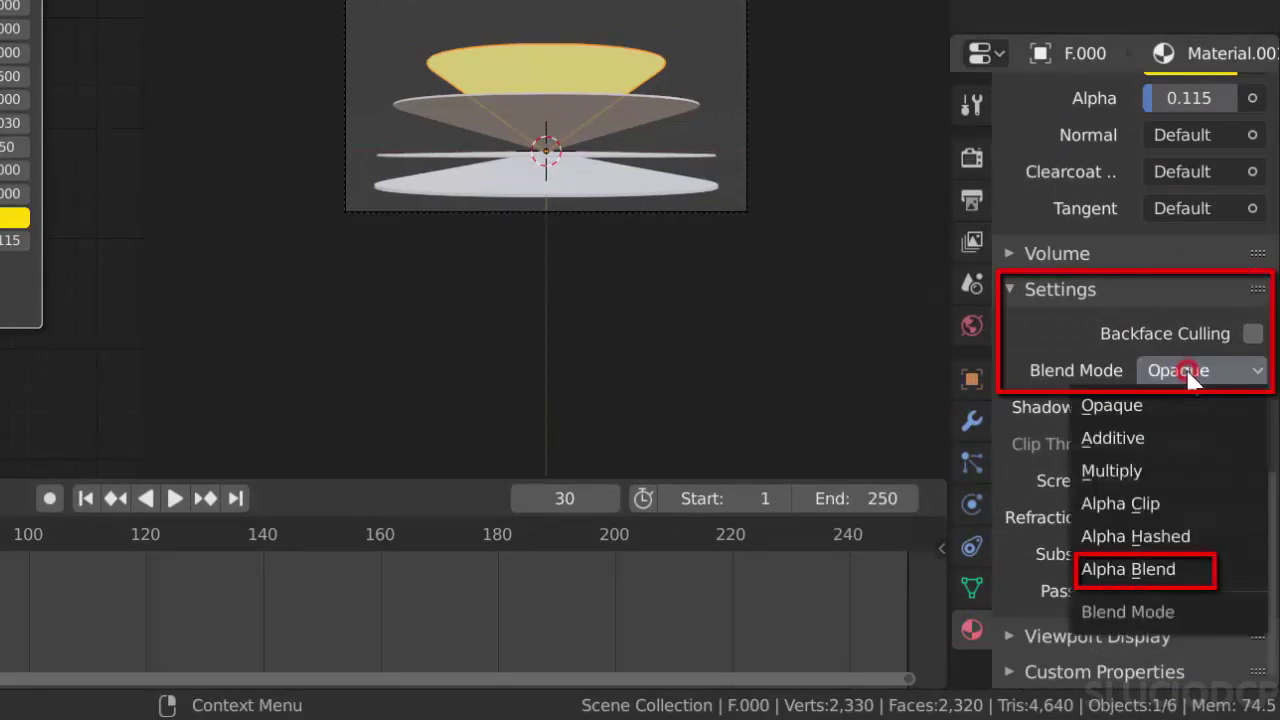
left_click(1186, 565)
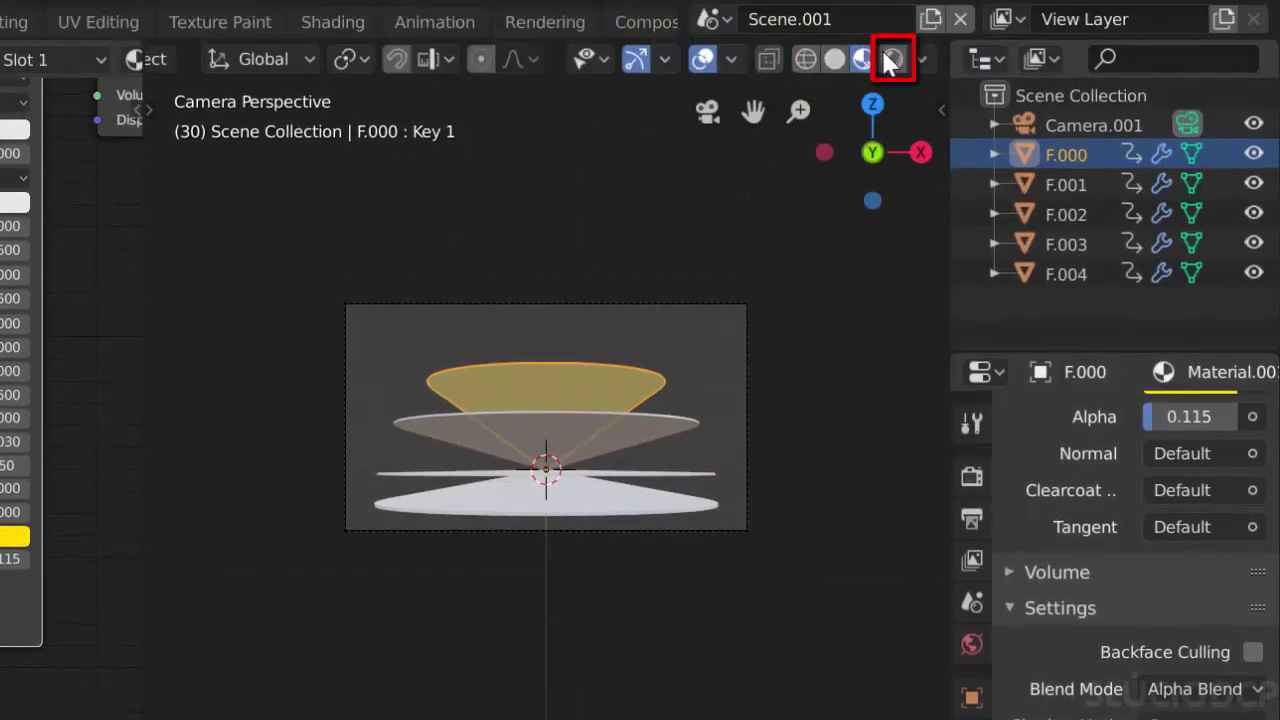
Switch to Rendered shading and assign the black World to the scene.
left_click(891, 61)
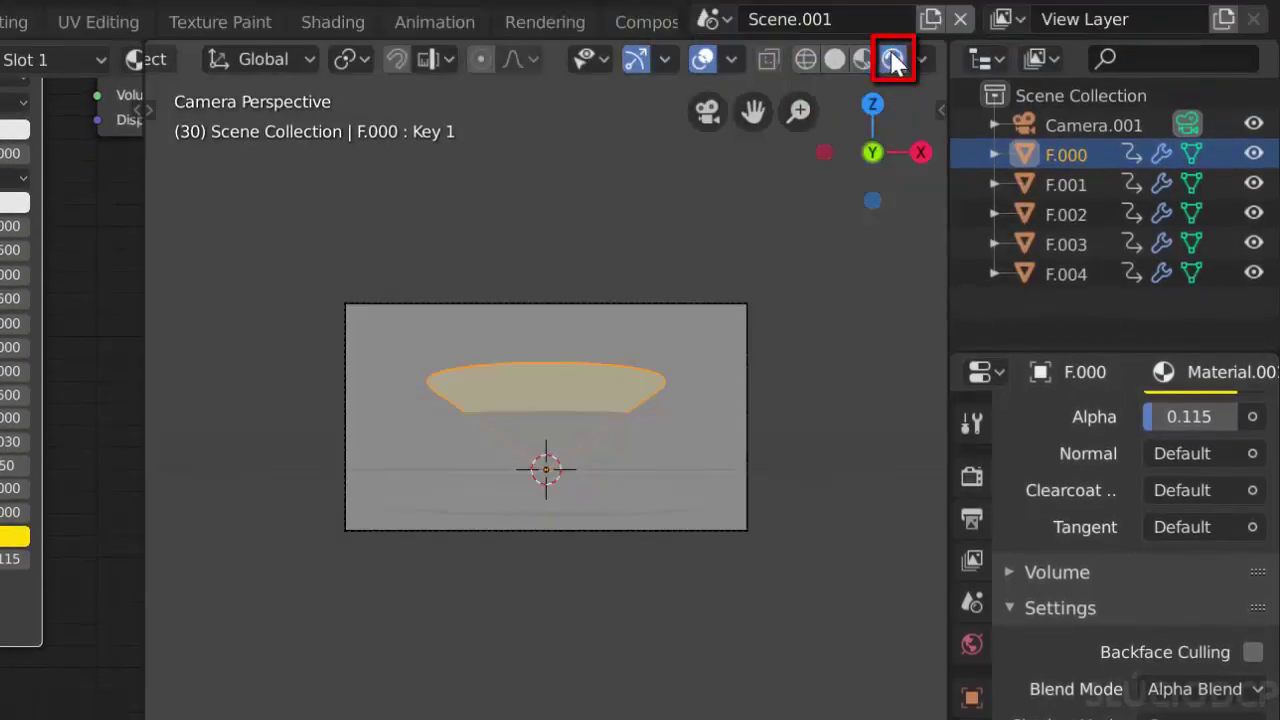
left_click(970, 645)
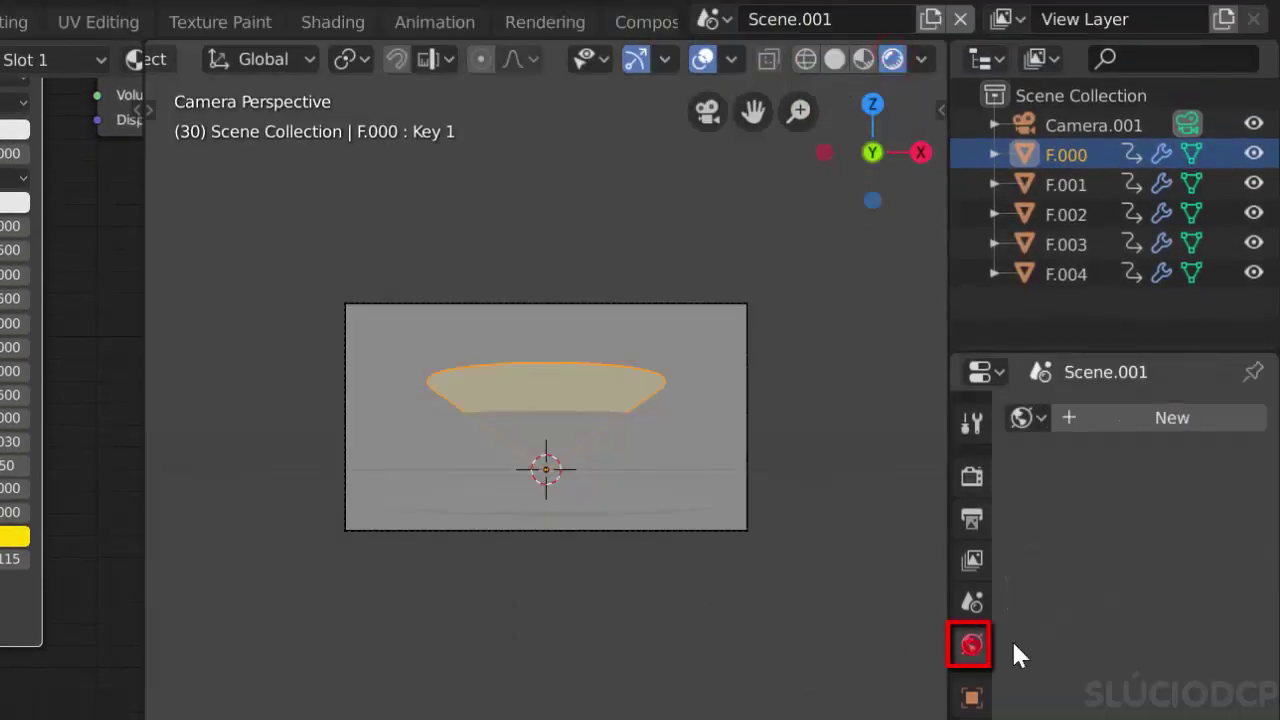
left_click(1025, 410)
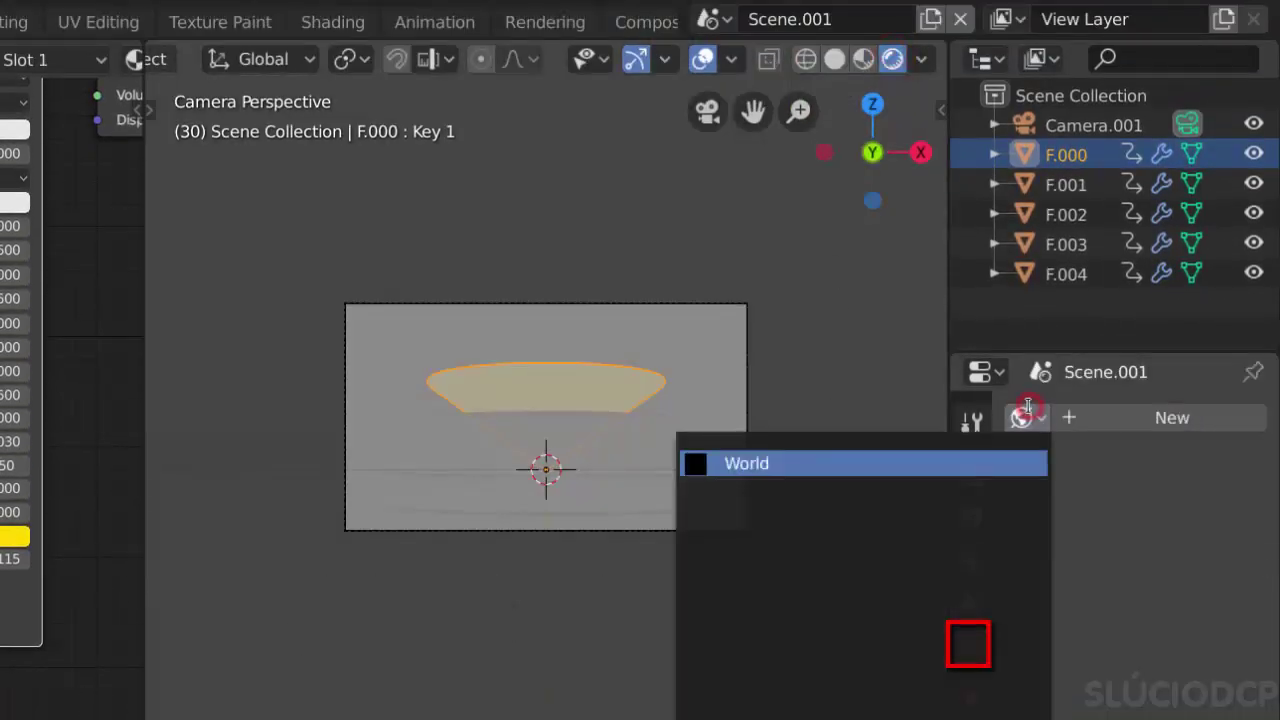
left_click(765, 464)
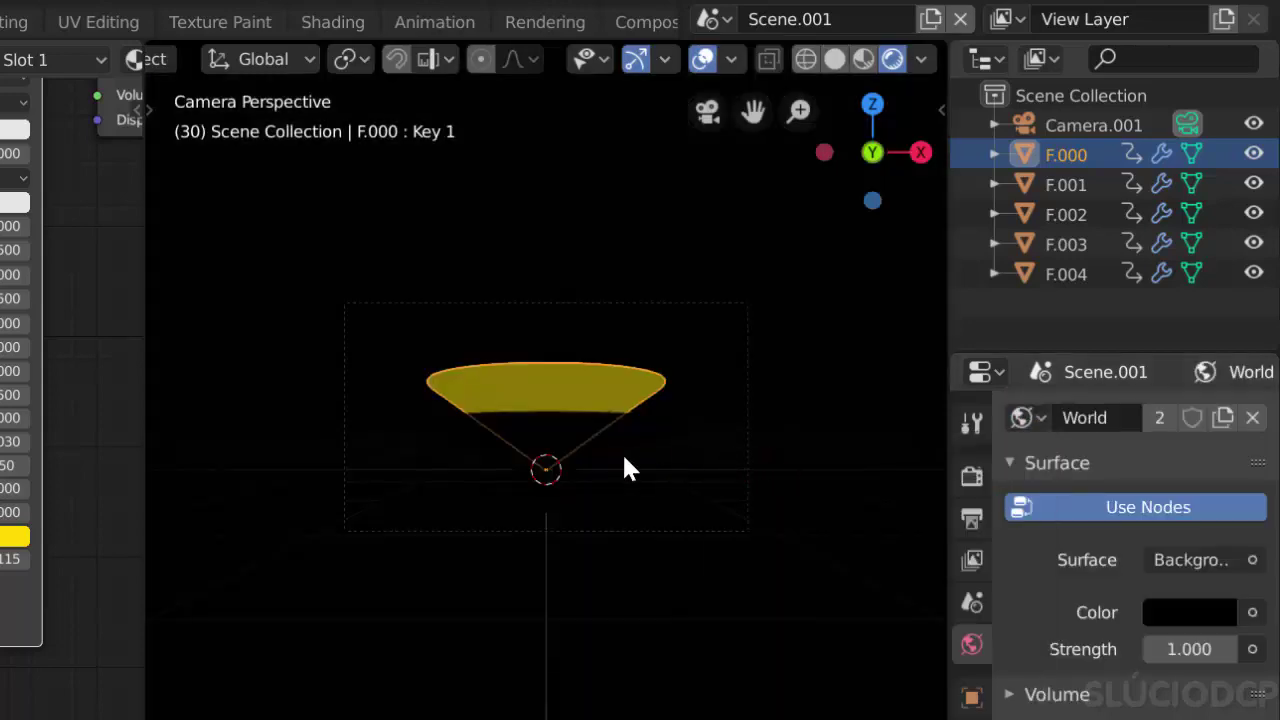
left_click(1060, 186)
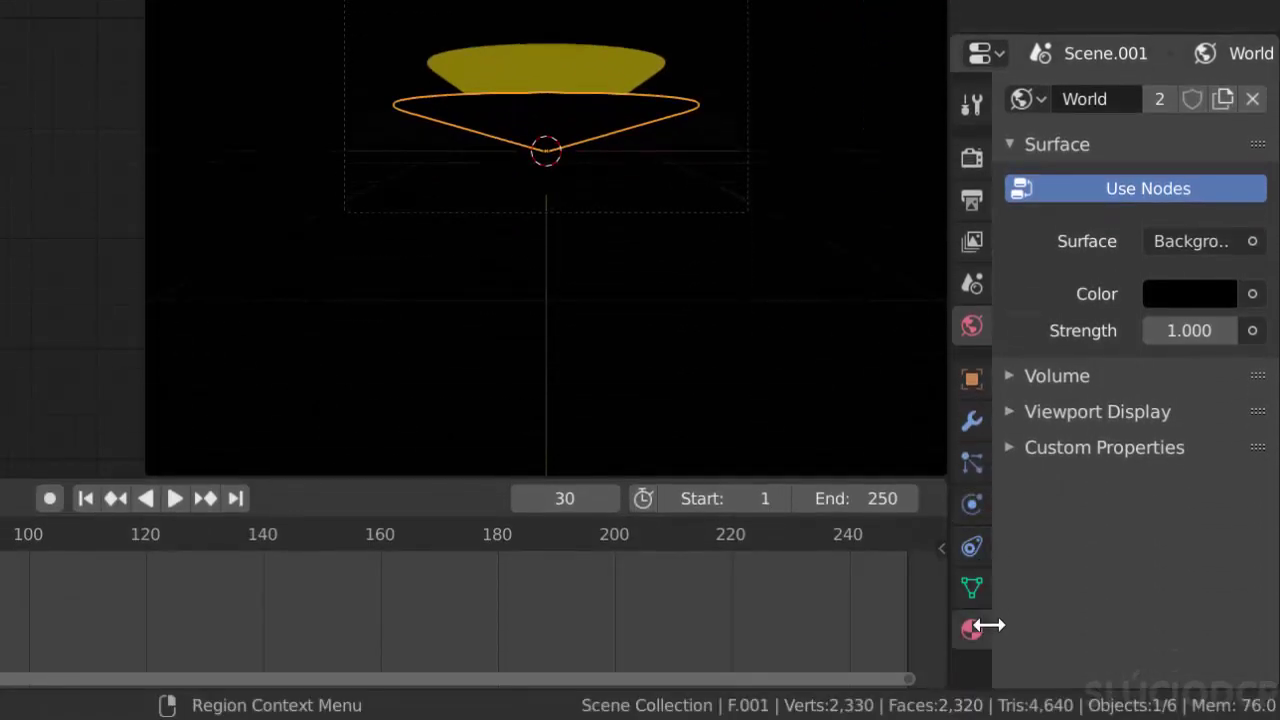
Give F.001 its own copy of Material.001 with an orange emission.
left_click(975, 630)
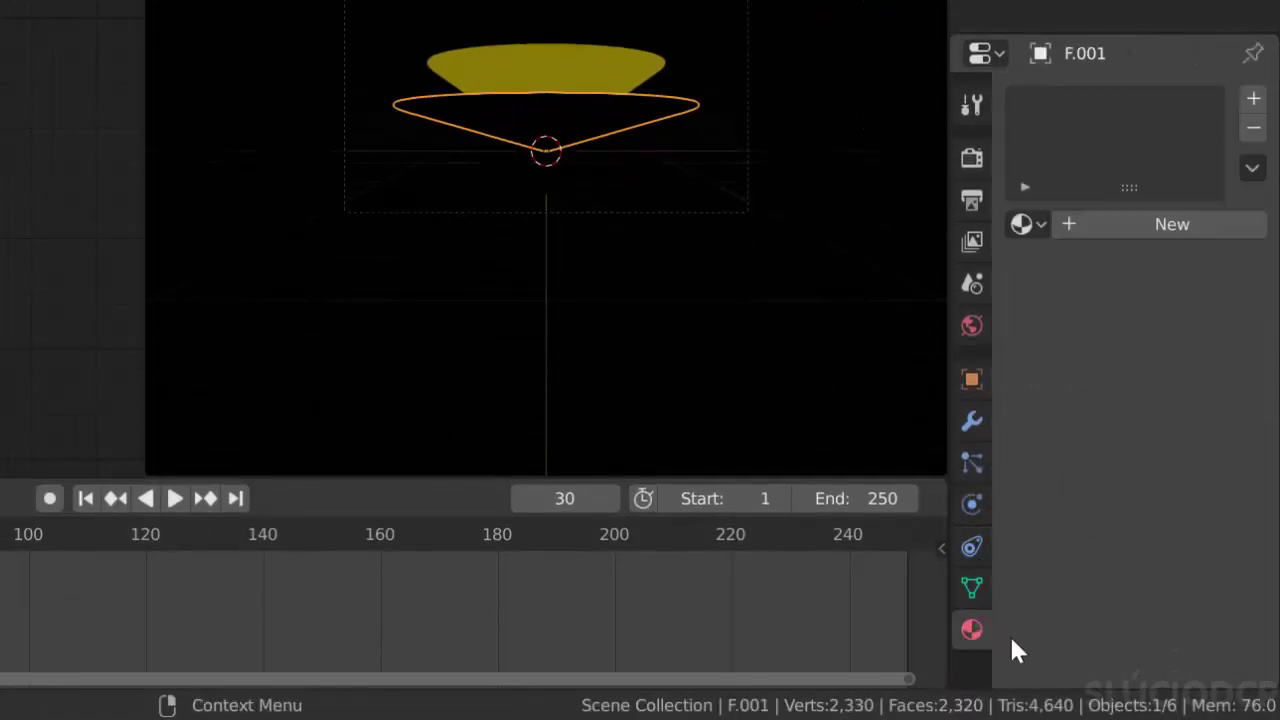
left_click(1030, 224)
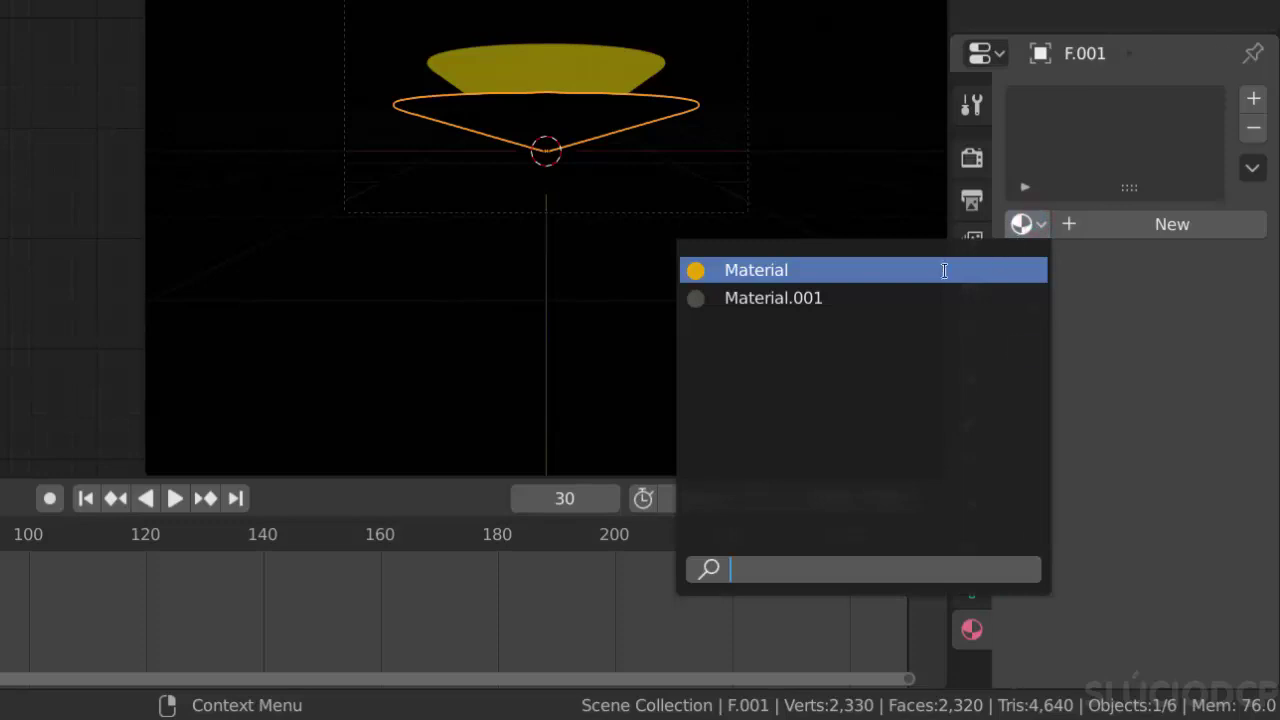
left_click(944, 270)
left_click(990, 292)
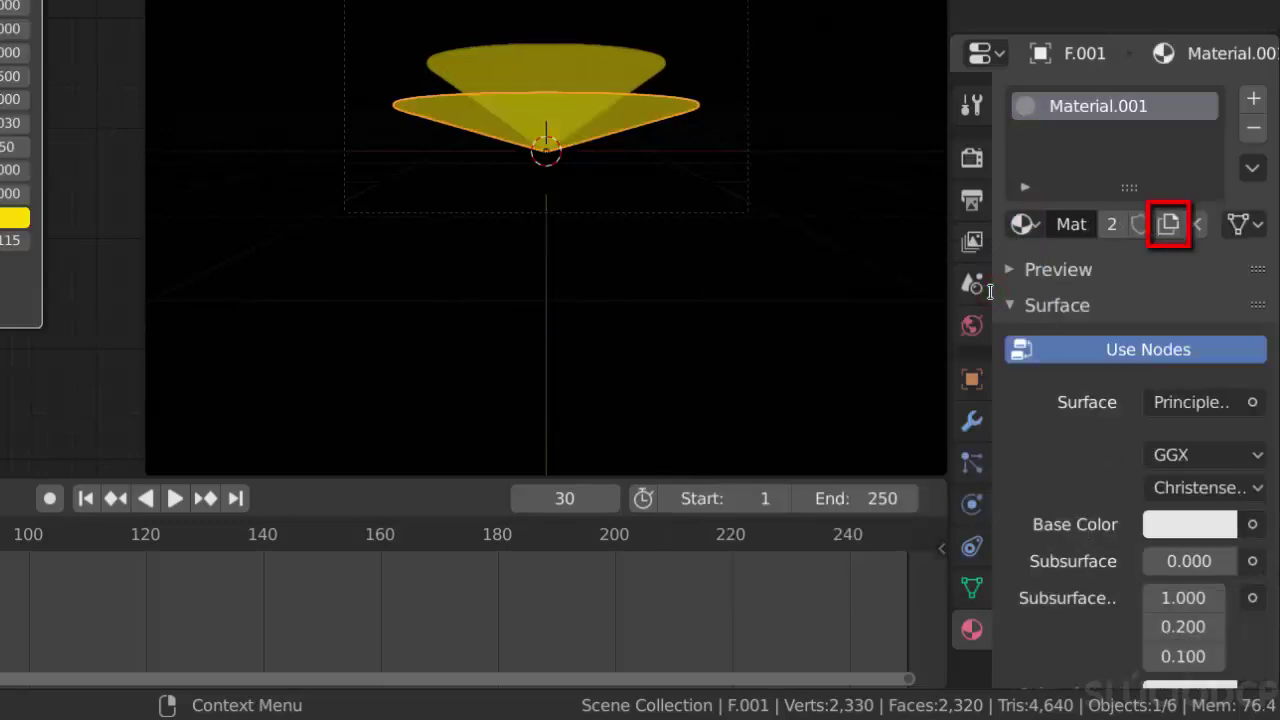
left_click(1172, 225)
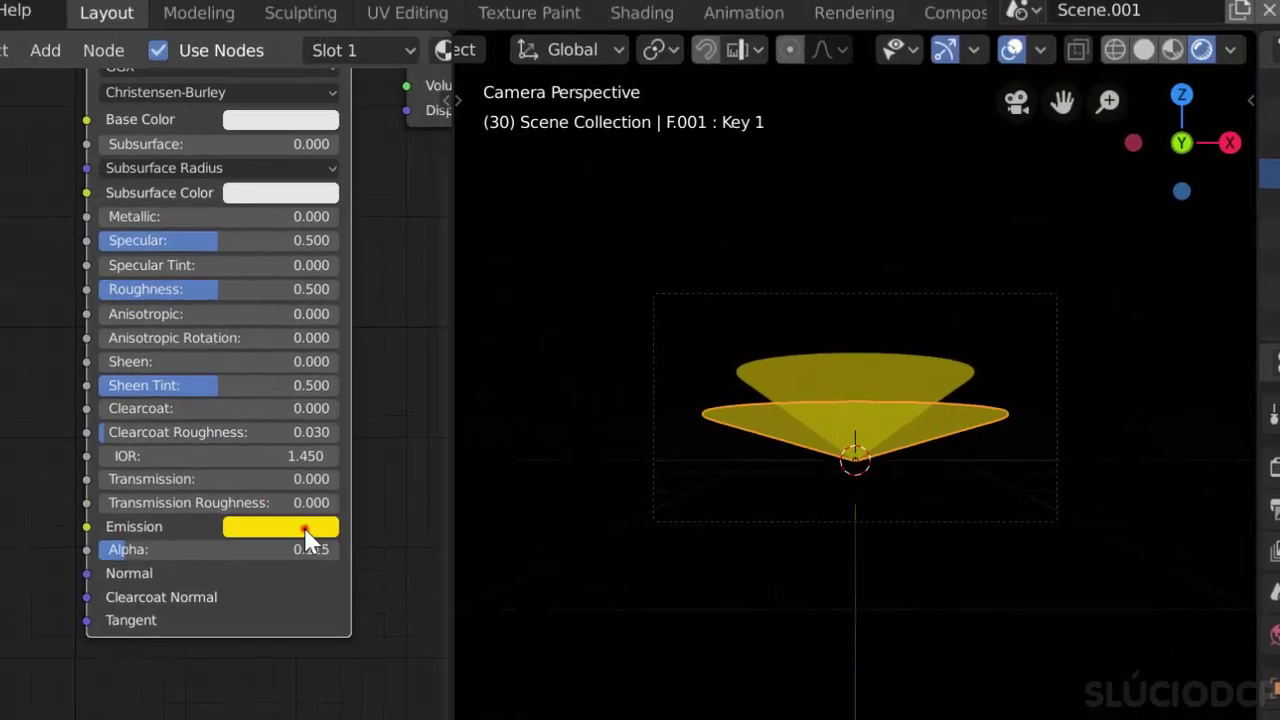
left_click(305, 527)
left_click_drag(300, 427, 270, 427)
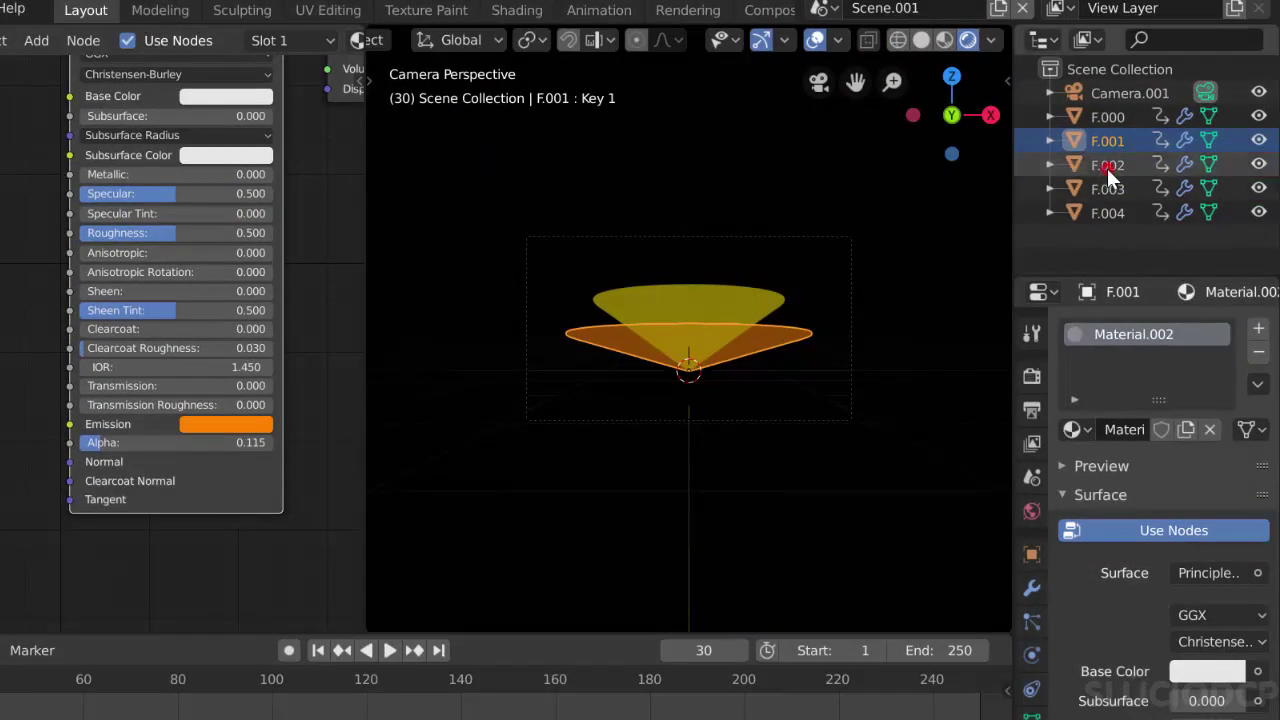
Give F.002 its own copied material glowing red.
left_click(1107, 166)
left_click(1075, 429)
left_click(1042, 511)
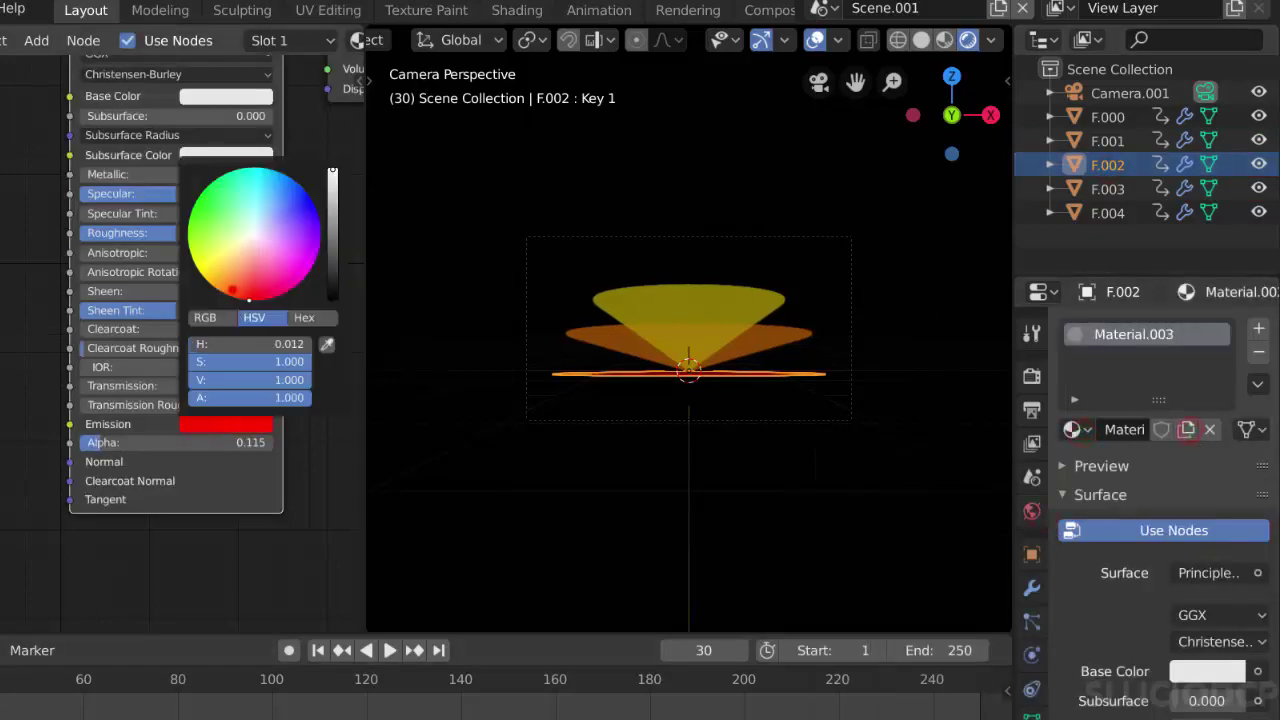
left_click(826, 398)
Give F.003 a purple and F.004 a cyan copied material, then scrub to check.
left_click(1193, 429)
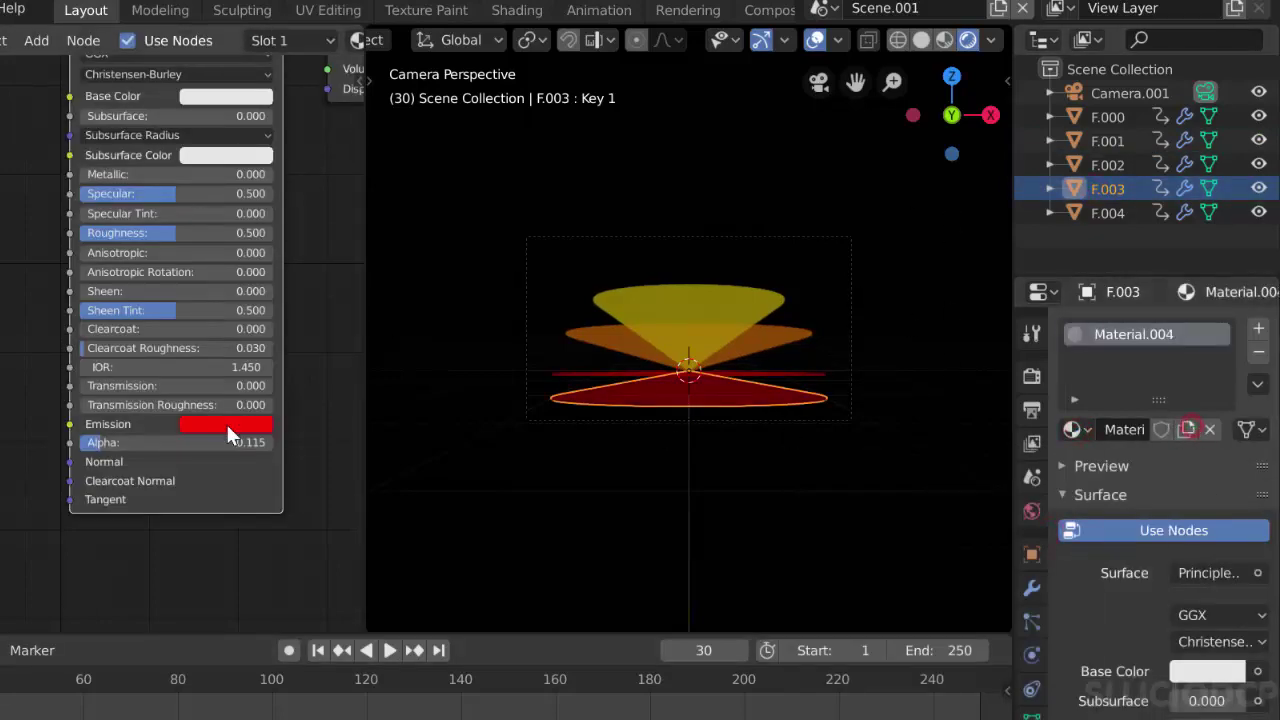
left_click(223, 423)
left_click(1098, 213)
left_click(1193, 429)
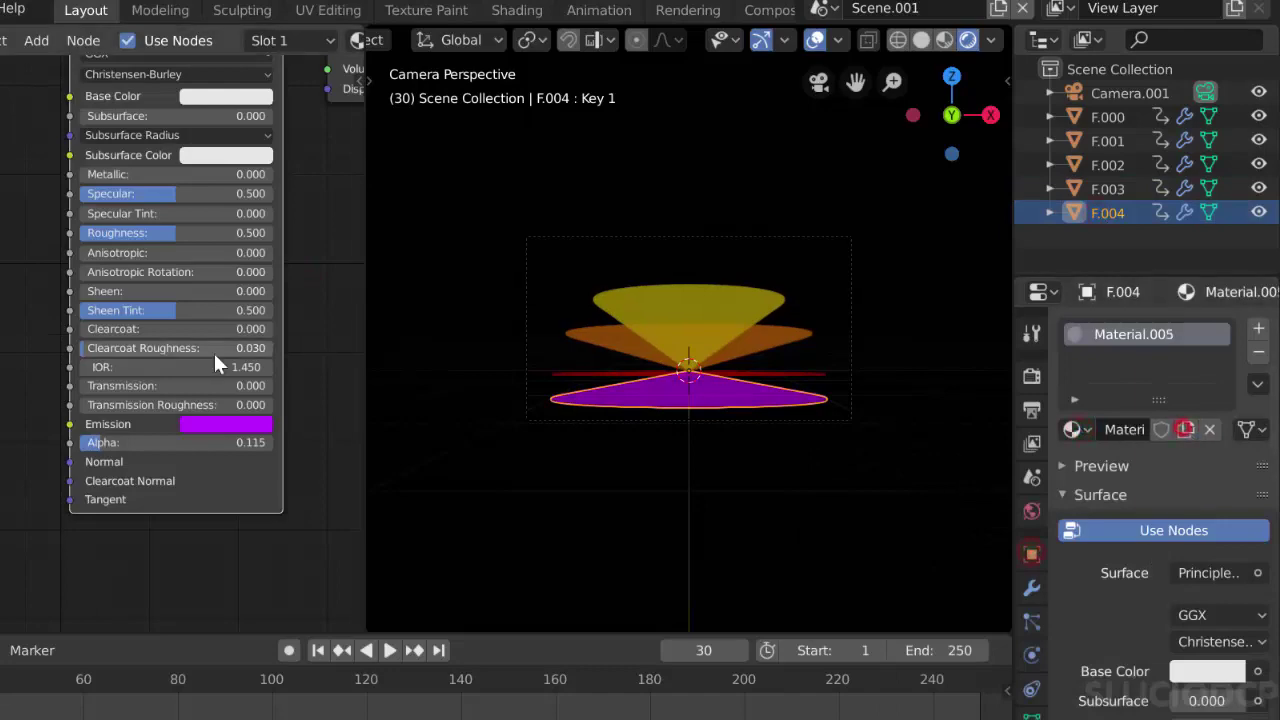
left_click(223, 423)
left_click(205, 257)
mouse_move(213, 579)
left_mouse_down()
mouse_move(343, 648)
mouse_move(317, 646)
left_mouse_up()
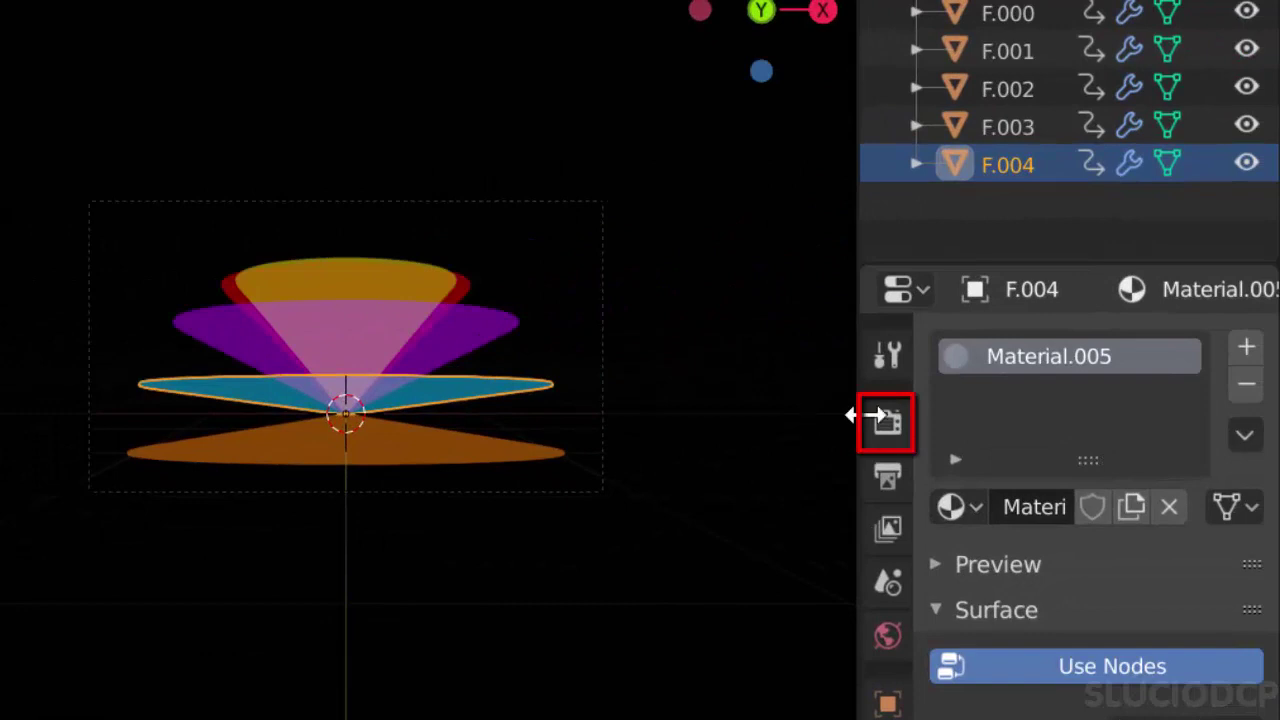
Enable Bloom with threshold 0, raise Exposure to 1.654, lower Gamma, and play back.
left_click(885, 417)
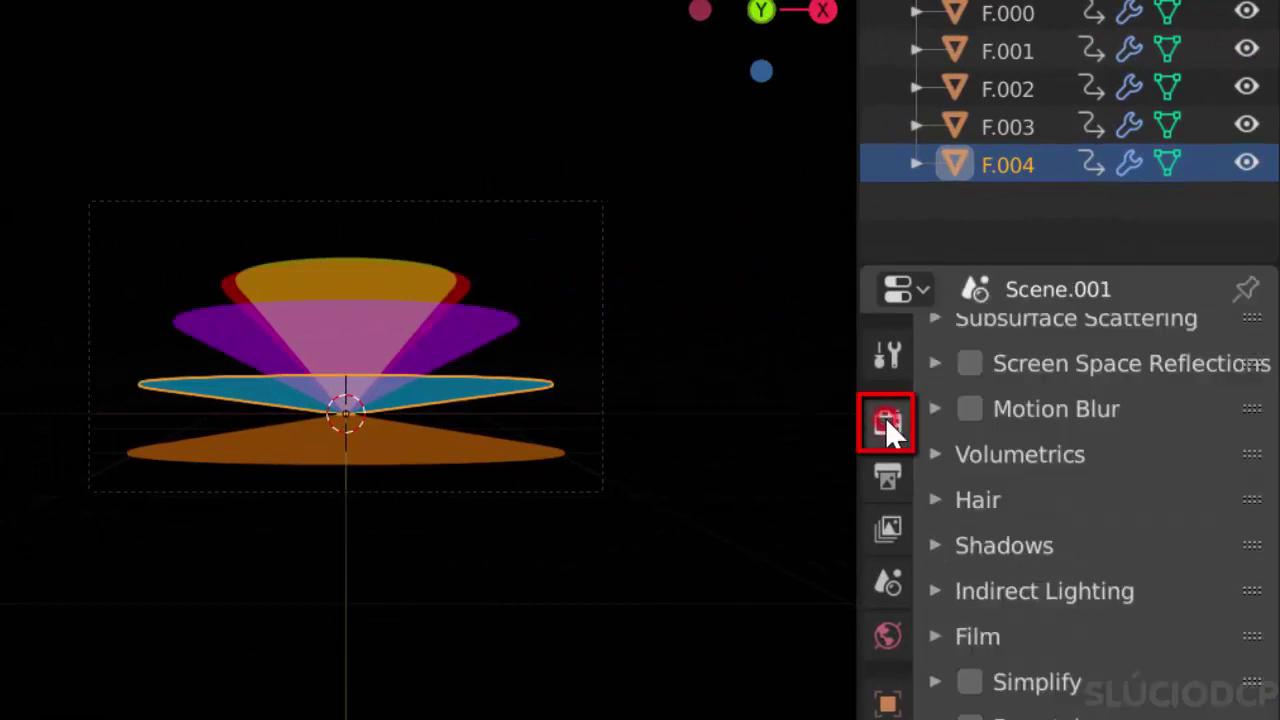
scroll(989, 422, "up", 5)
left_click(970, 489)
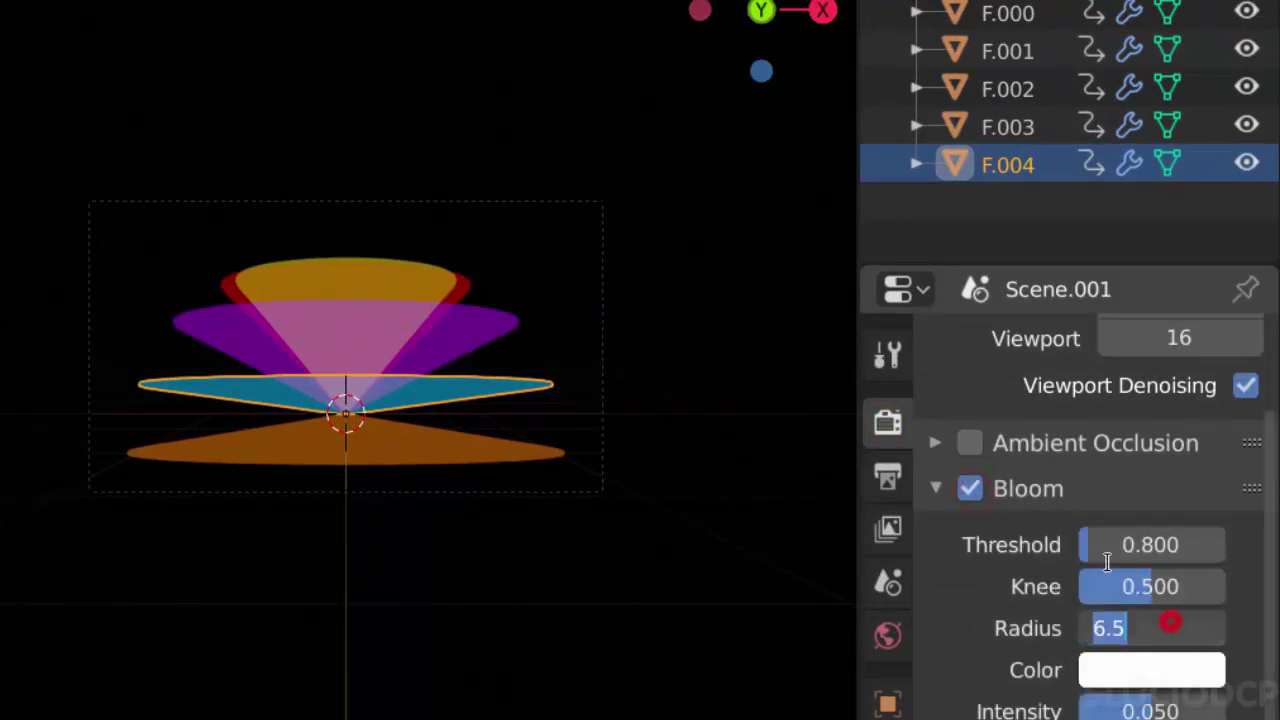
left_click_drag(1103, 545, 1093, 545)
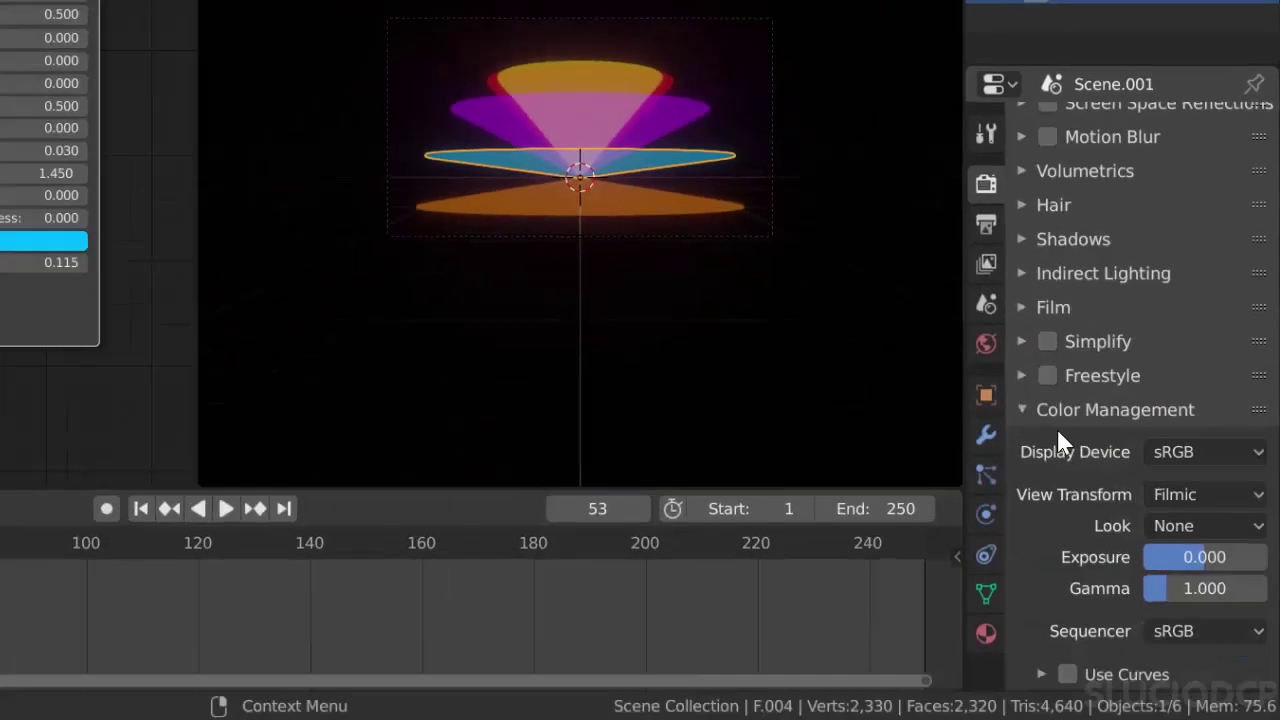
mouse_move(1200, 557)
left_mouse_down()
mouse_move(1130, 588)
mouse_move(1175, 588)
left_mouse_up()
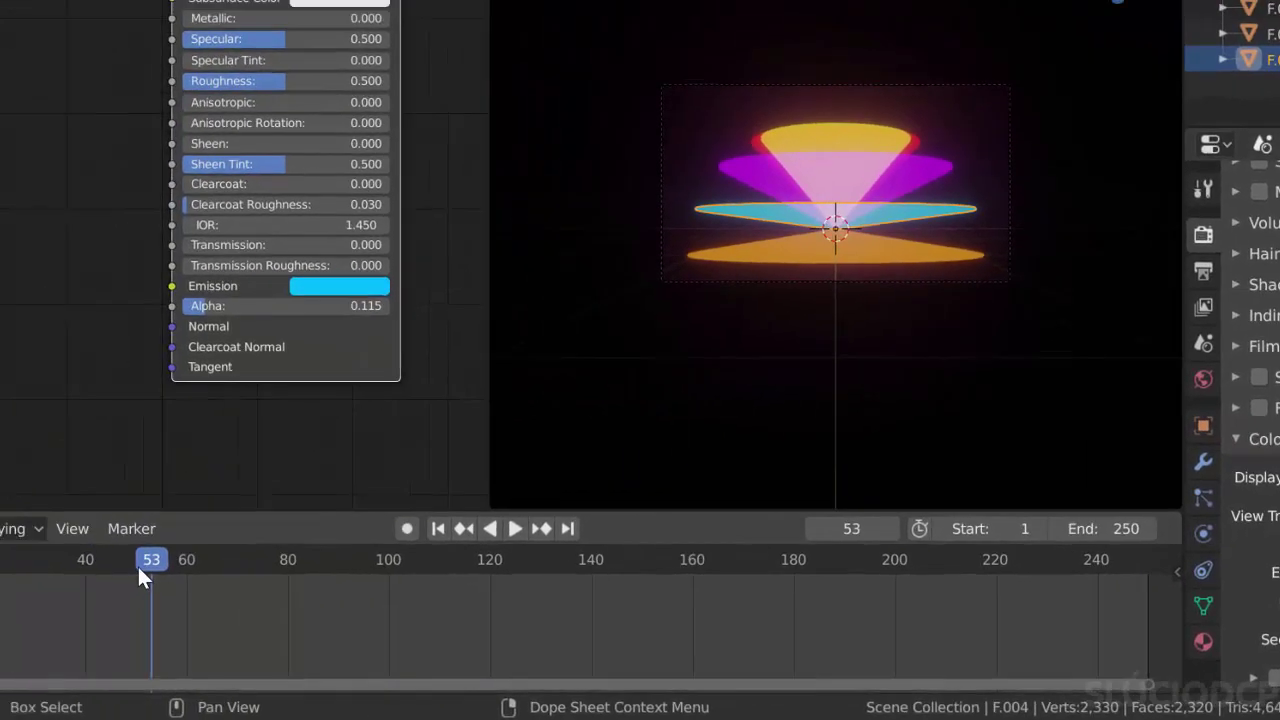
key("space")
mouse_move(137, 564)
left_mouse_down()
mouse_move(36, 628)
mouse_move(586, 705)
mouse_move(791, 705)
mouse_move(158, 658)
left_mouse_up()
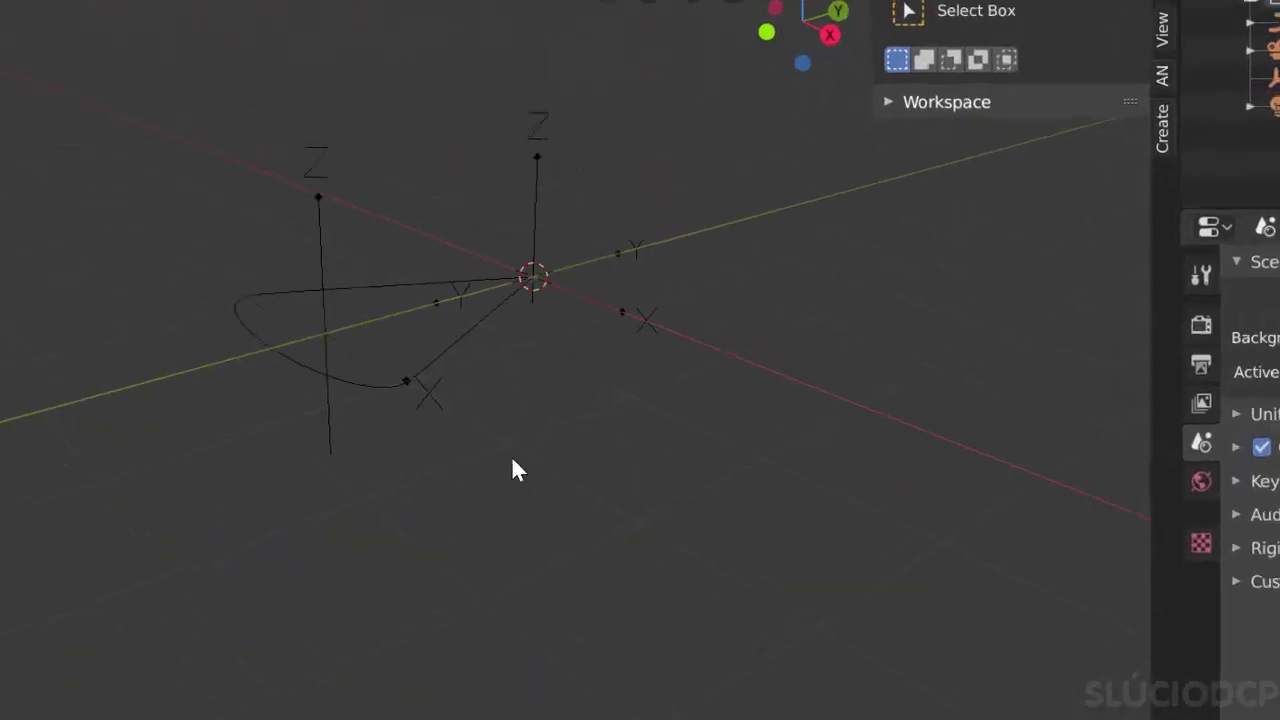
Add a Bezier circle and turn on its axis display.
key("shift+a")
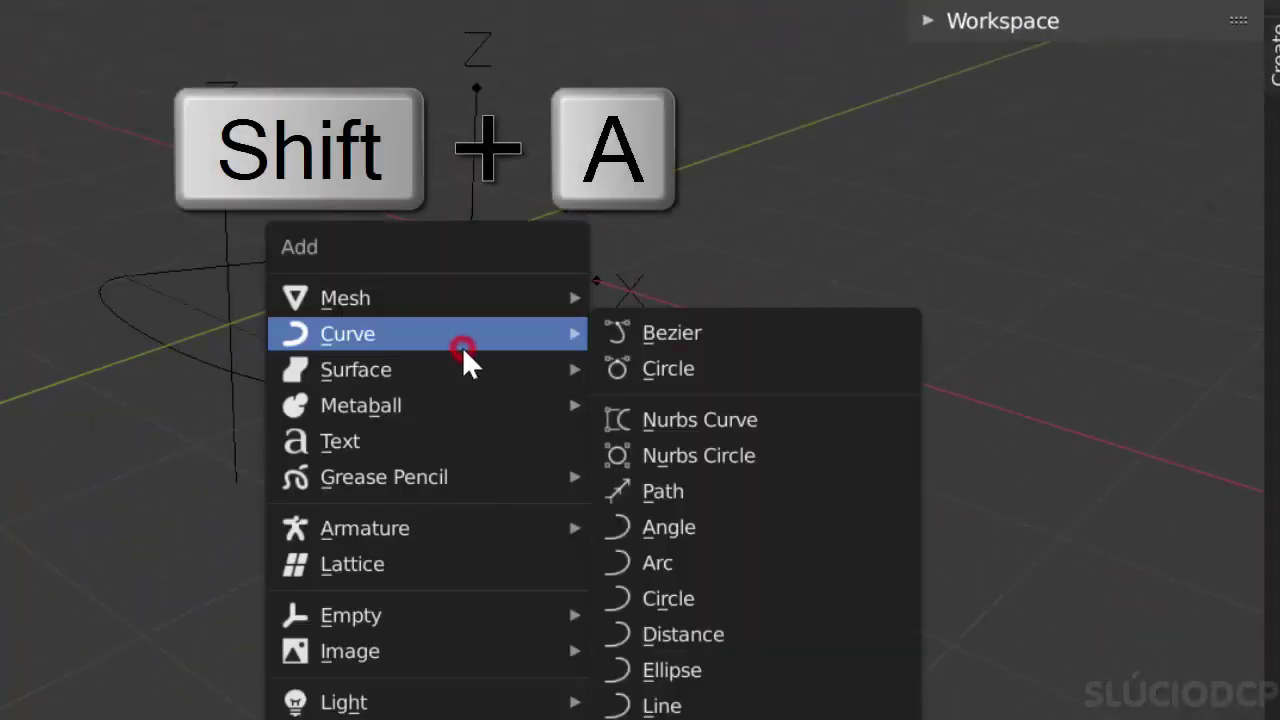
left_click(712, 366)
middle_click_drag(712, 368, 680, 423)
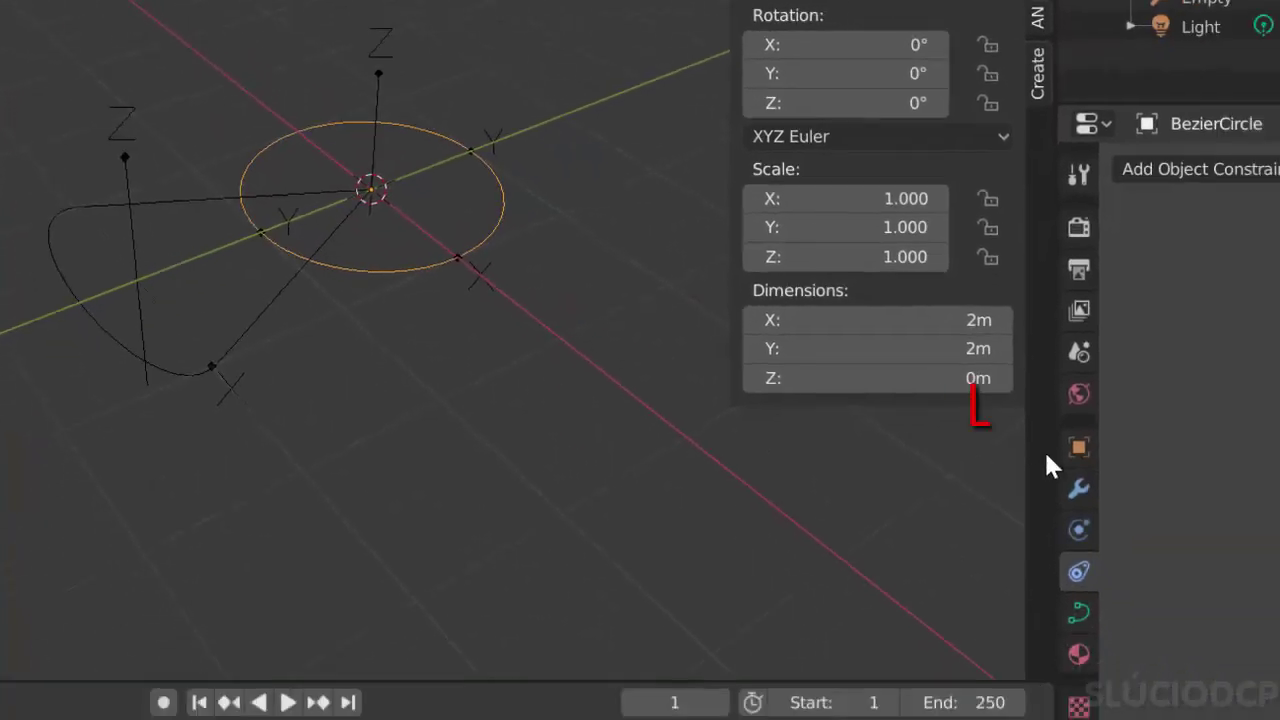
left_click(1079, 447)
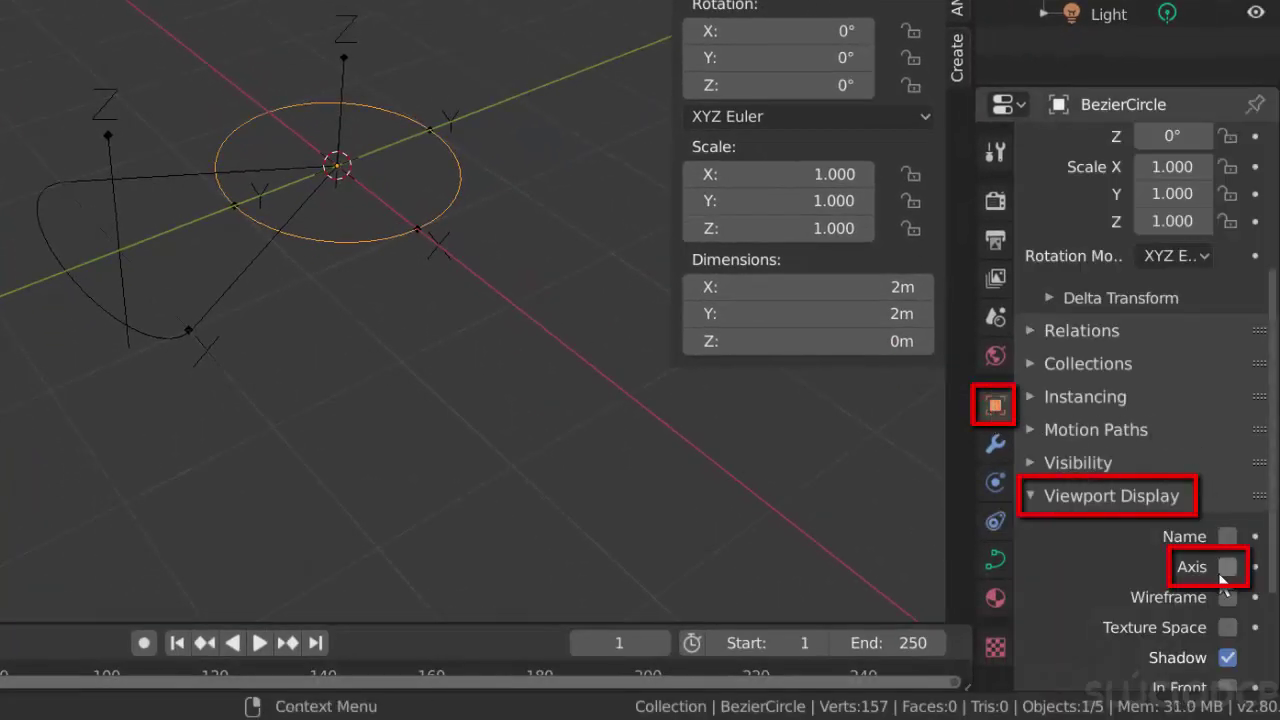
middle_click_drag(441, 445, 497, 448)
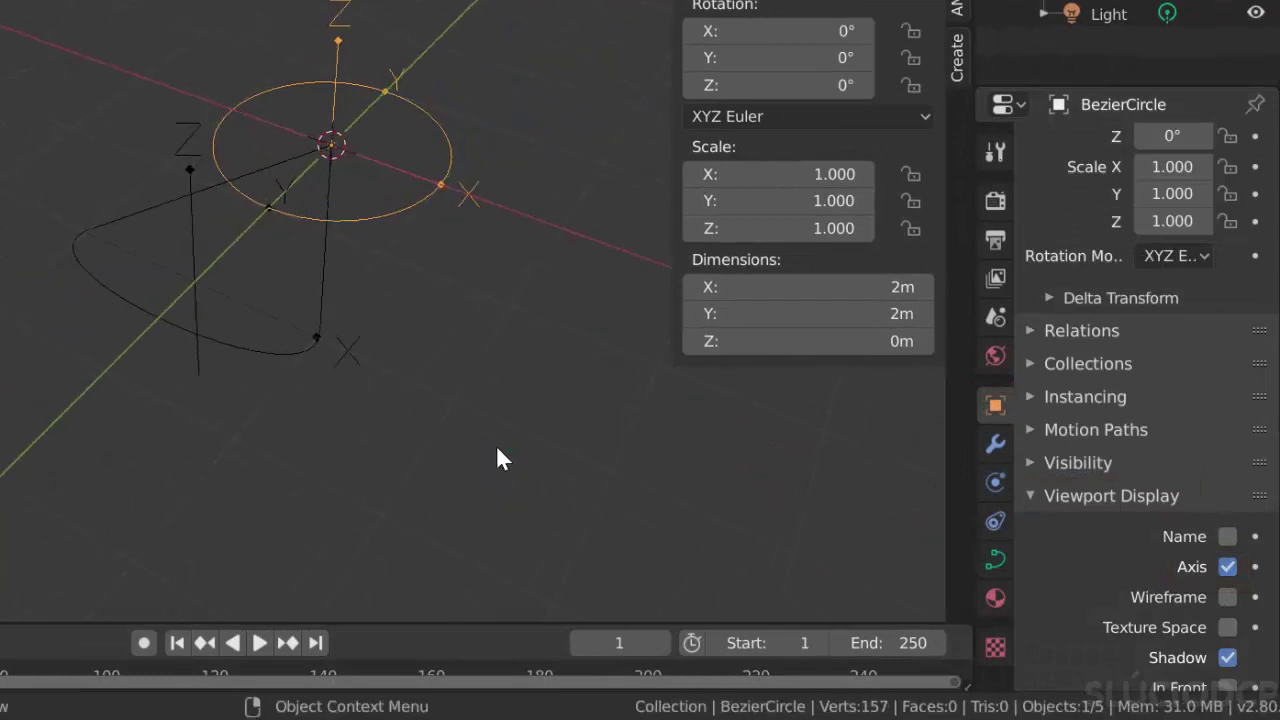
Rotate the circle 90° about Y and apply the rotation.
key("r")
key("y")
key("9")
key("0")
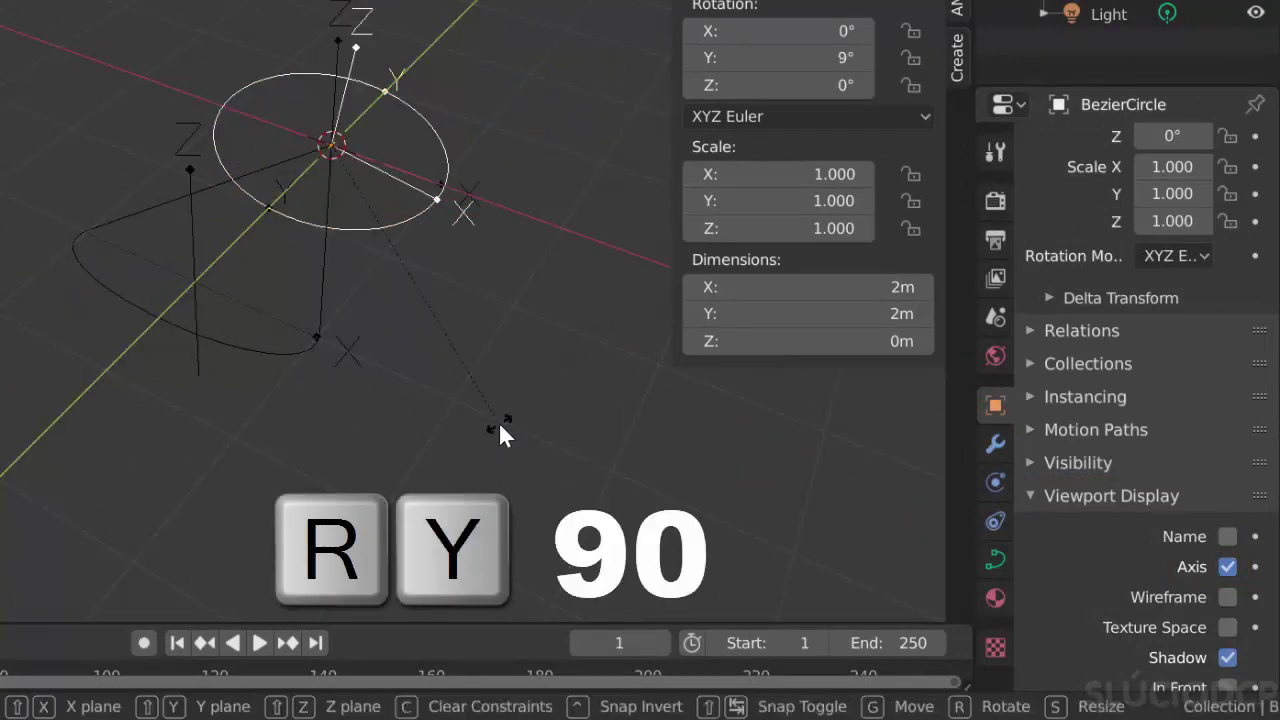
key("Return")
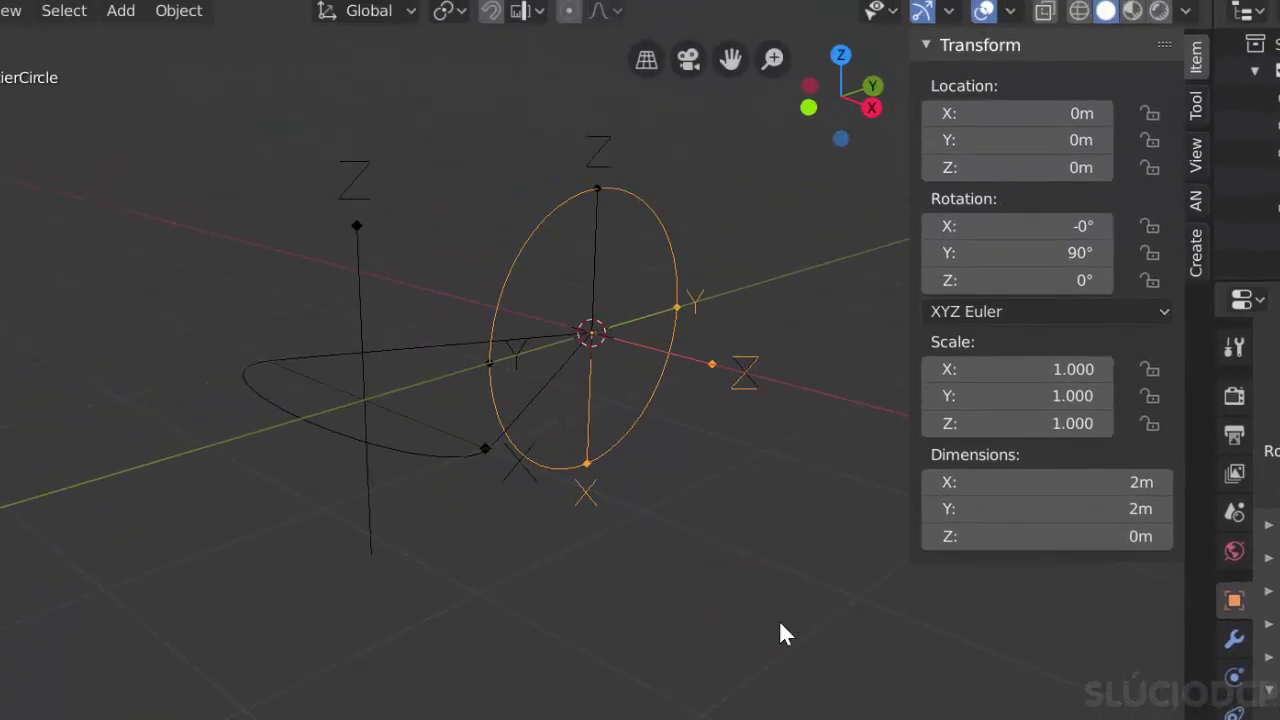
key("ctrl+a")
left_click(802, 560)
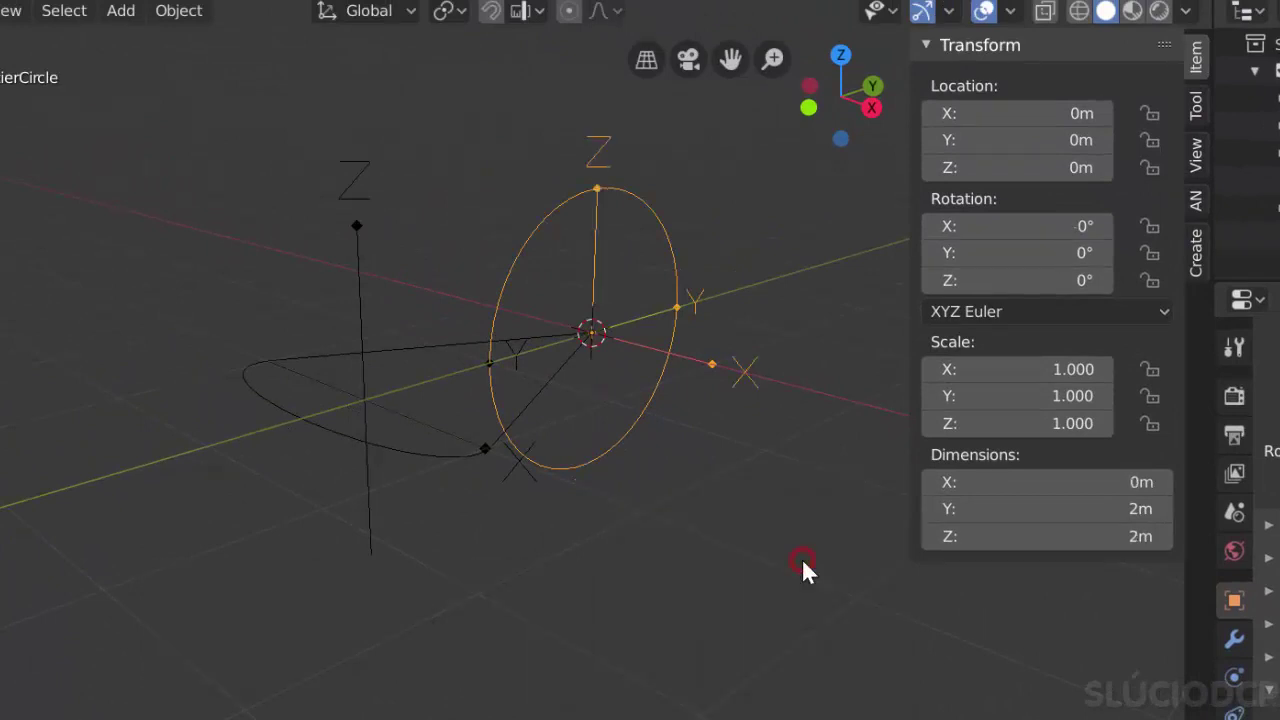
Scale the circle up by a factor of 2.
middle_click_drag(737, 571, 732, 579)
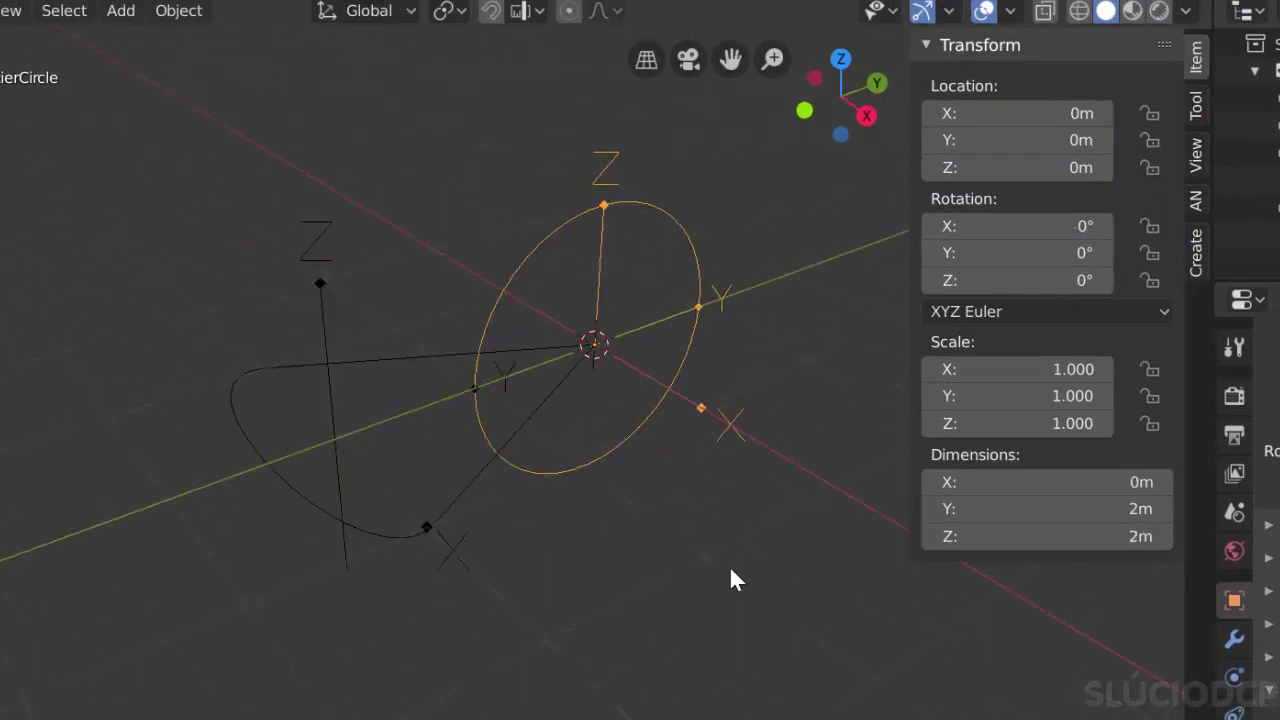
key("s")
key("2")
left_click(646, 489)
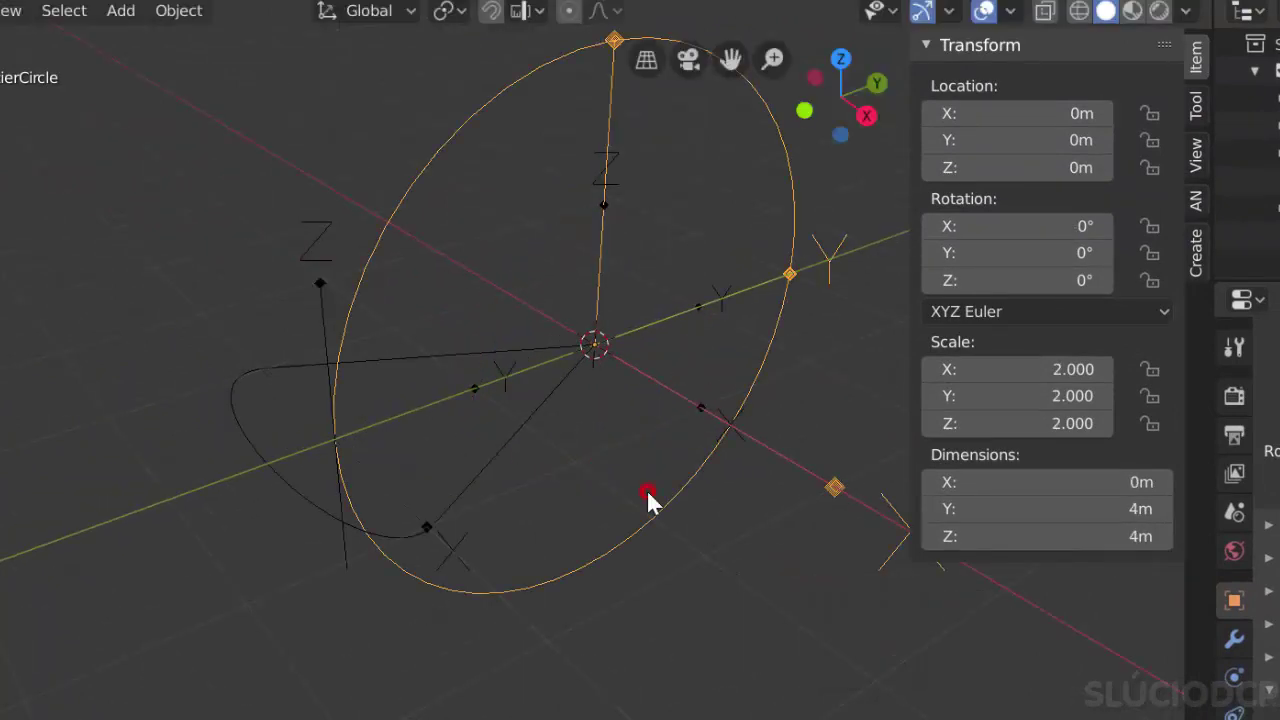
left_click(322, 323)
Give the Empty a Follow Path constraint targeting BezierCircle and clear its location with Alt+G.
left_click(995, 553)
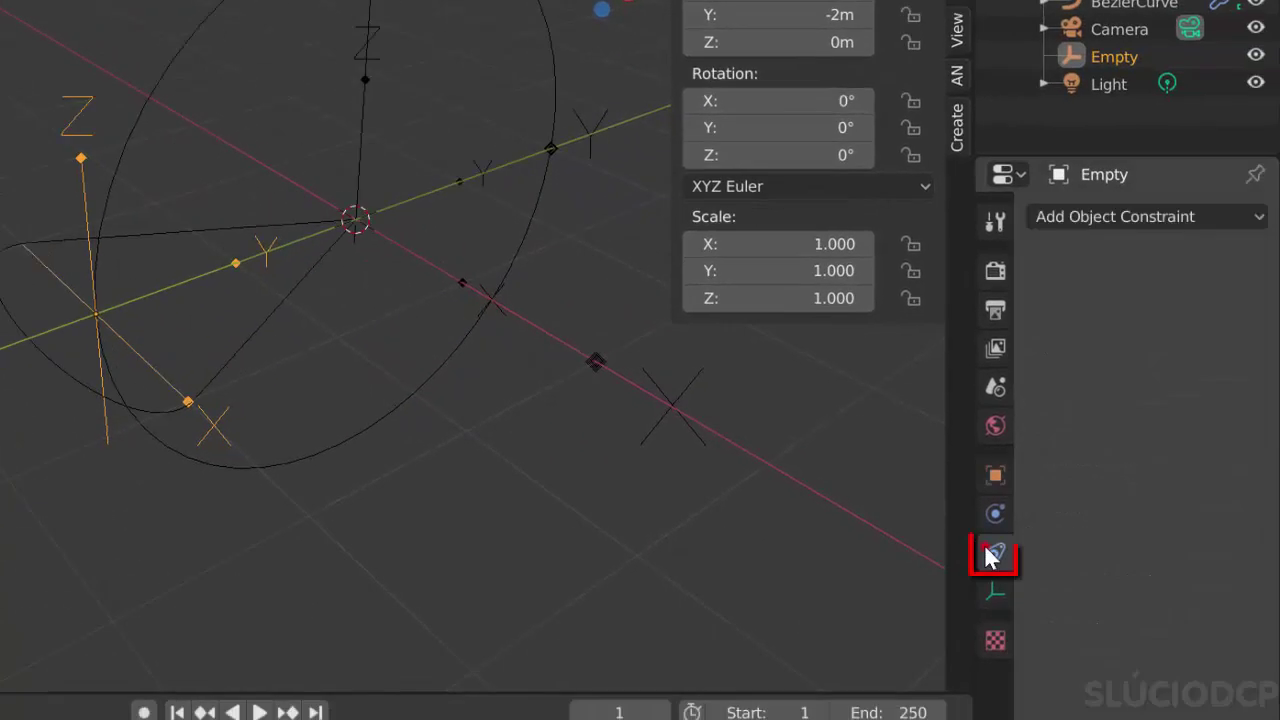
left_click(1140, 216)
left_click(1172, 392)
left_click(1166, 308)
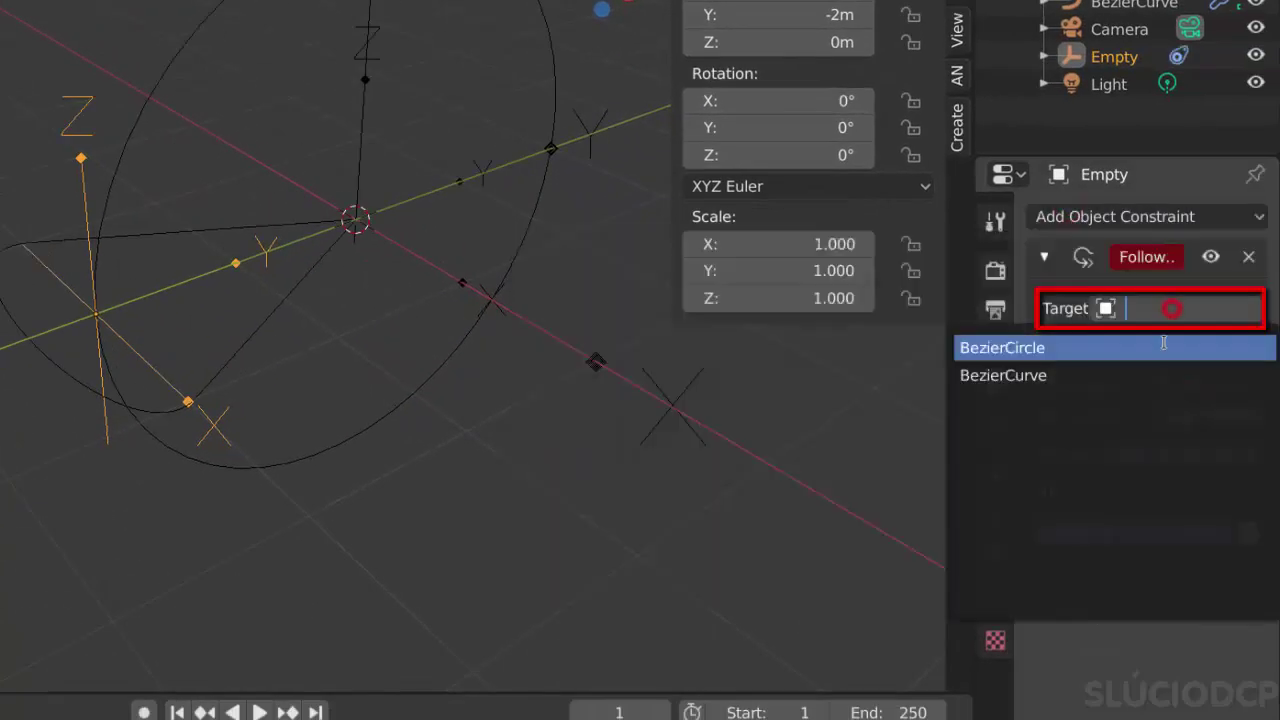
left_click(1165, 346)
key("alt+g")
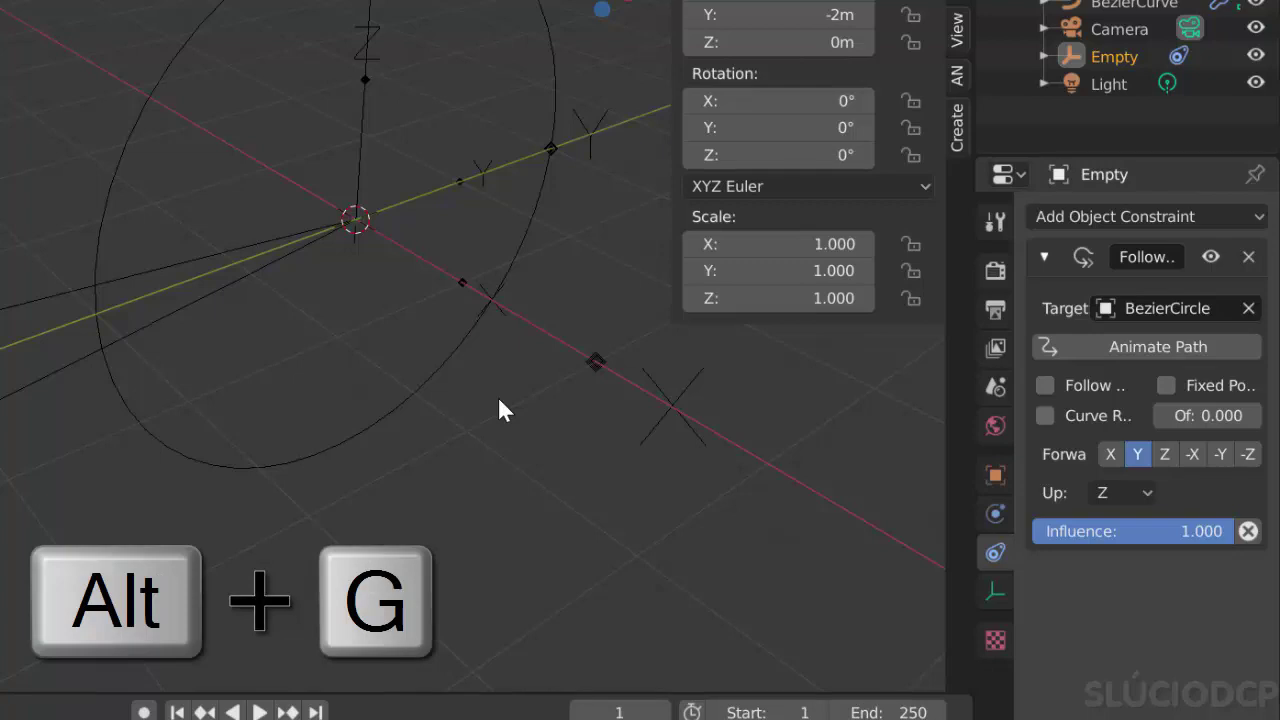
Test-rotate the circle about X, cancel it, and reselect the Empty.
left_click(379, 398)
key("r")
key("x")
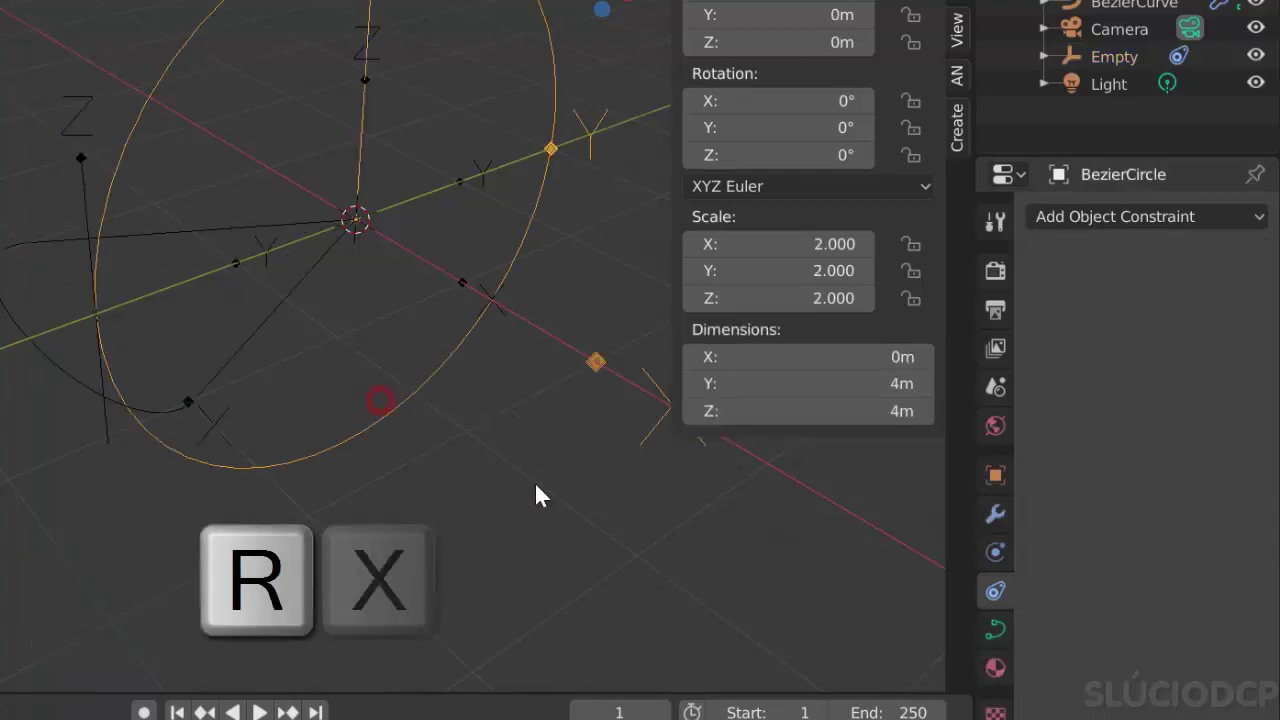
right_click(467, 479)
left_click(153, 360)
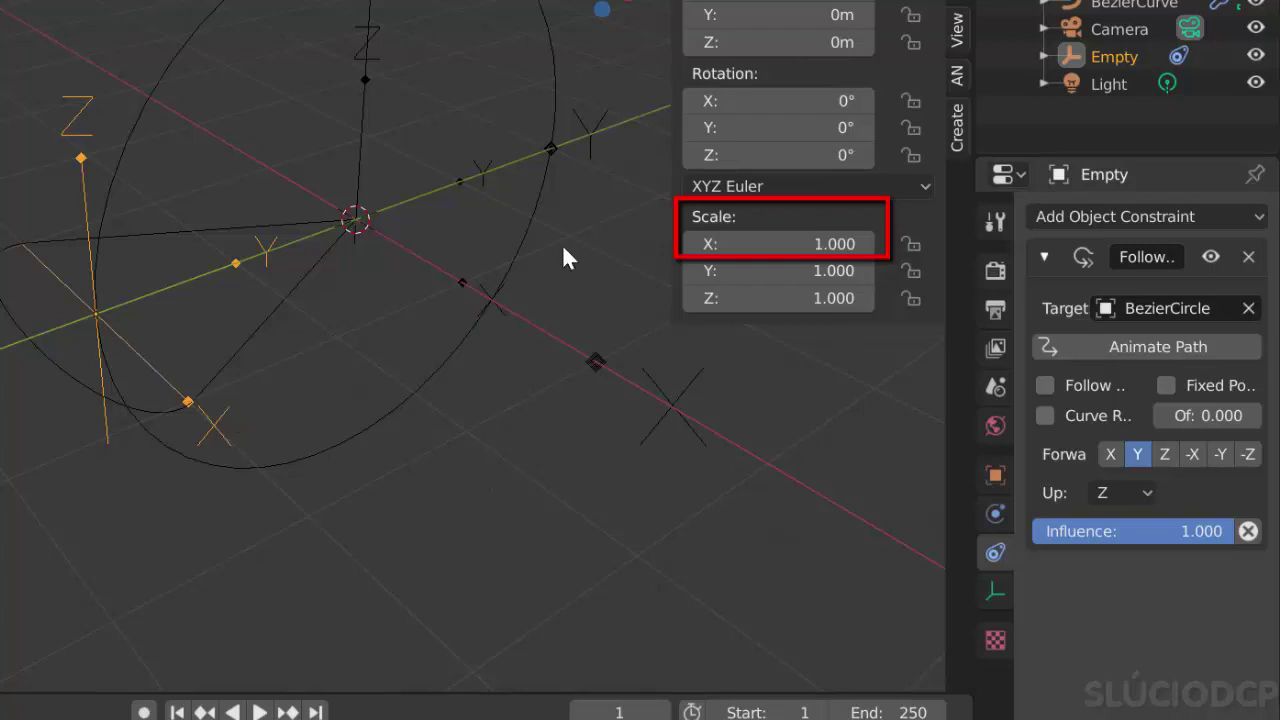
right_click(737, 248)
Add an X-scale driver reading BezierCircle's X Rotation with expression 1-var*2.1222.
left_click(737, 314)
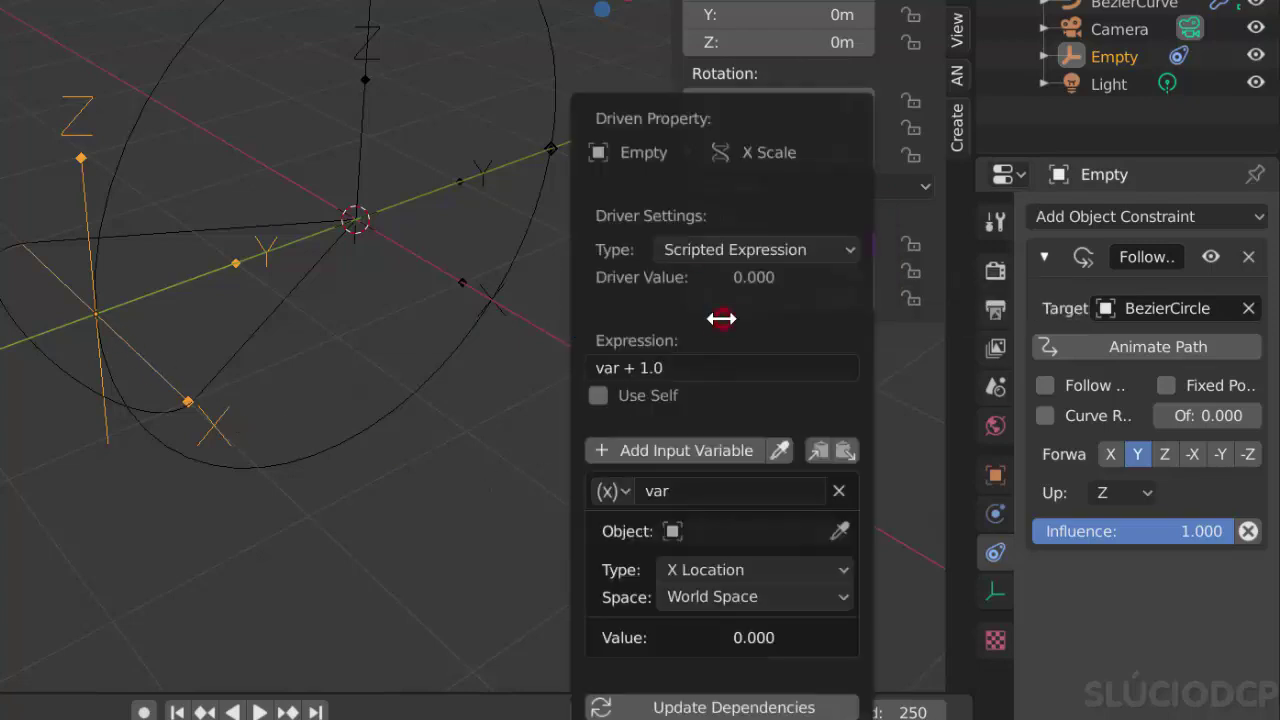
left_click(711, 531)
left_click(815, 243)
left_click(722, 545)
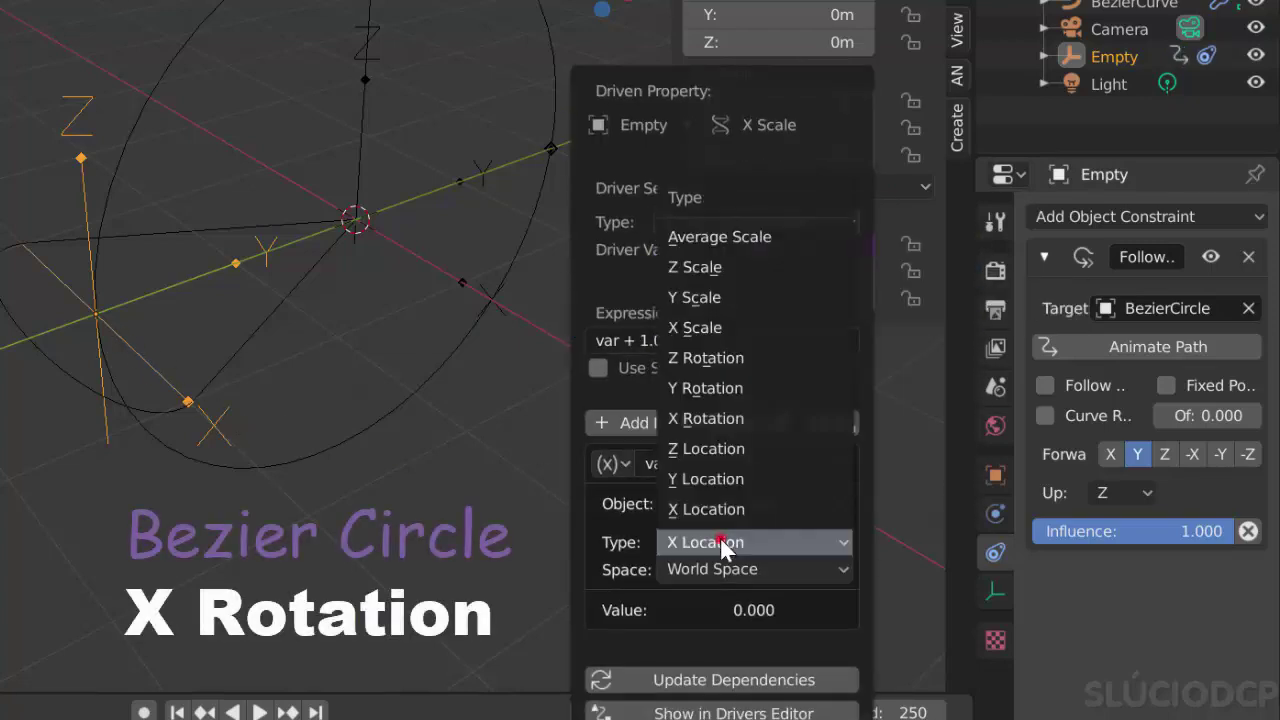
left_click(730, 418)
left_click(731, 341)
type("1-var*2.1222")
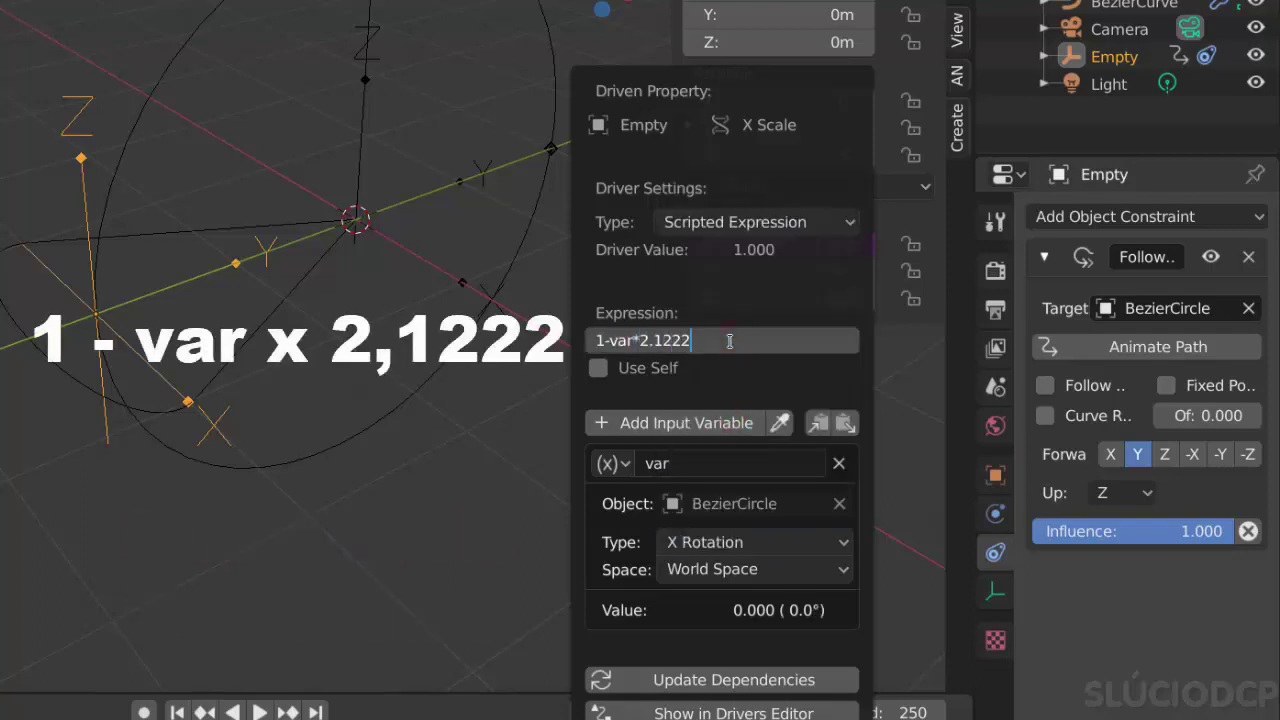
key("Return")
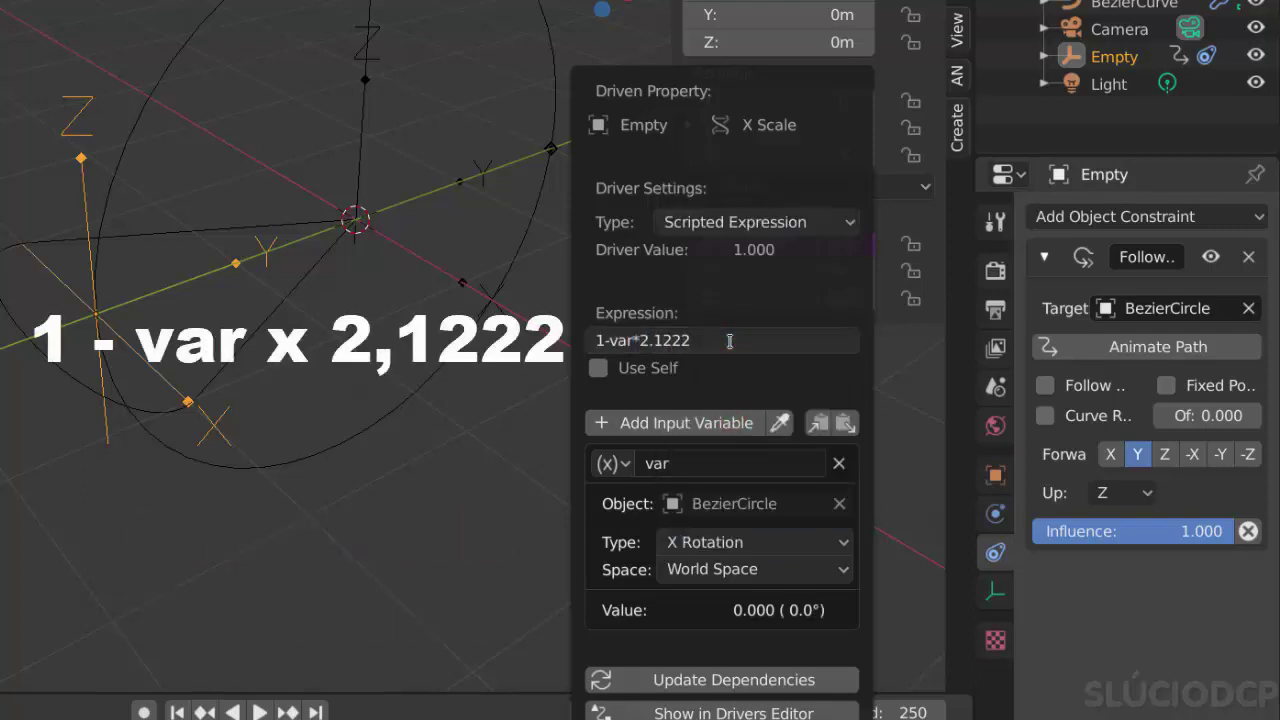
Open the driver curve and set its keyframe to frame 2, value 0.
right_click(716, 244)
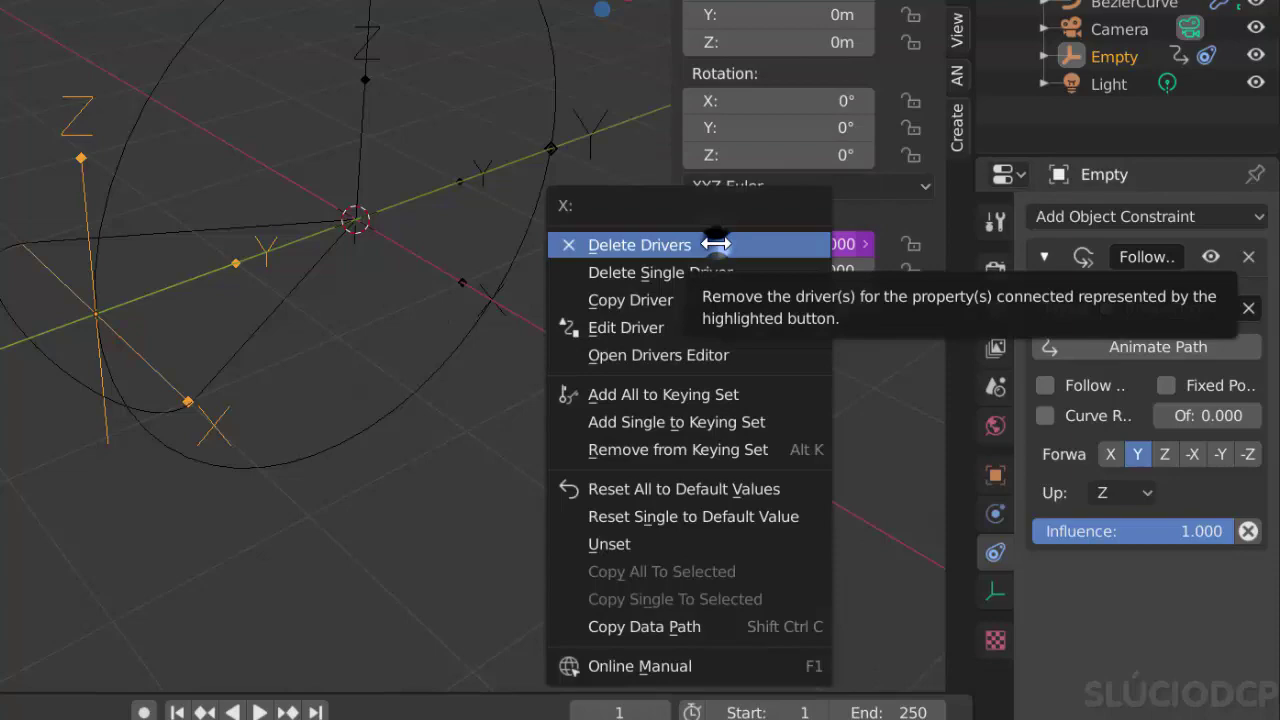
left_click(723, 355)
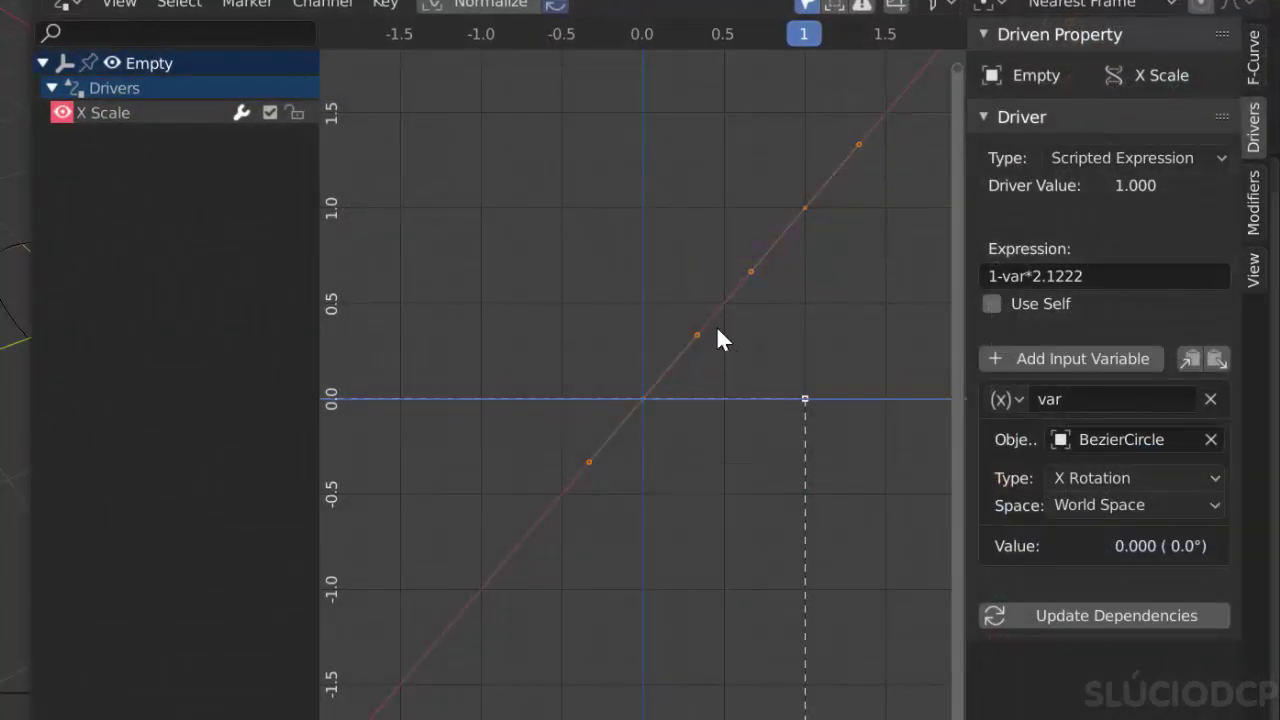
left_click(714, 337)
left_click(1253, 50)
left_click(1173, 405)
type("2")
key("Tab")
type("0")
key("Return")
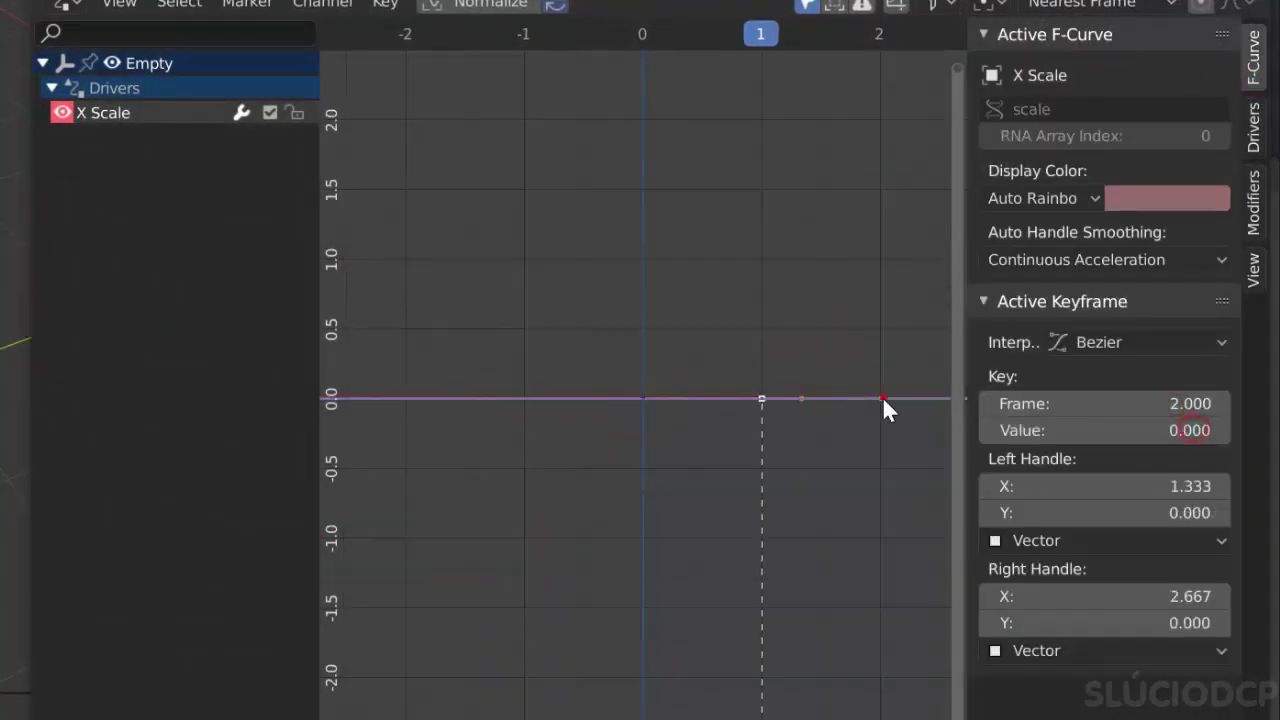
Add a driver-curve keyframe at frame 1 with value 1.
left_click(748, 328, "ctrl")
left_click(1171, 438)
type("1")
key("Return")
Set the curve keys to Circular interpolation with Ease Out.
right_click(847, 398)
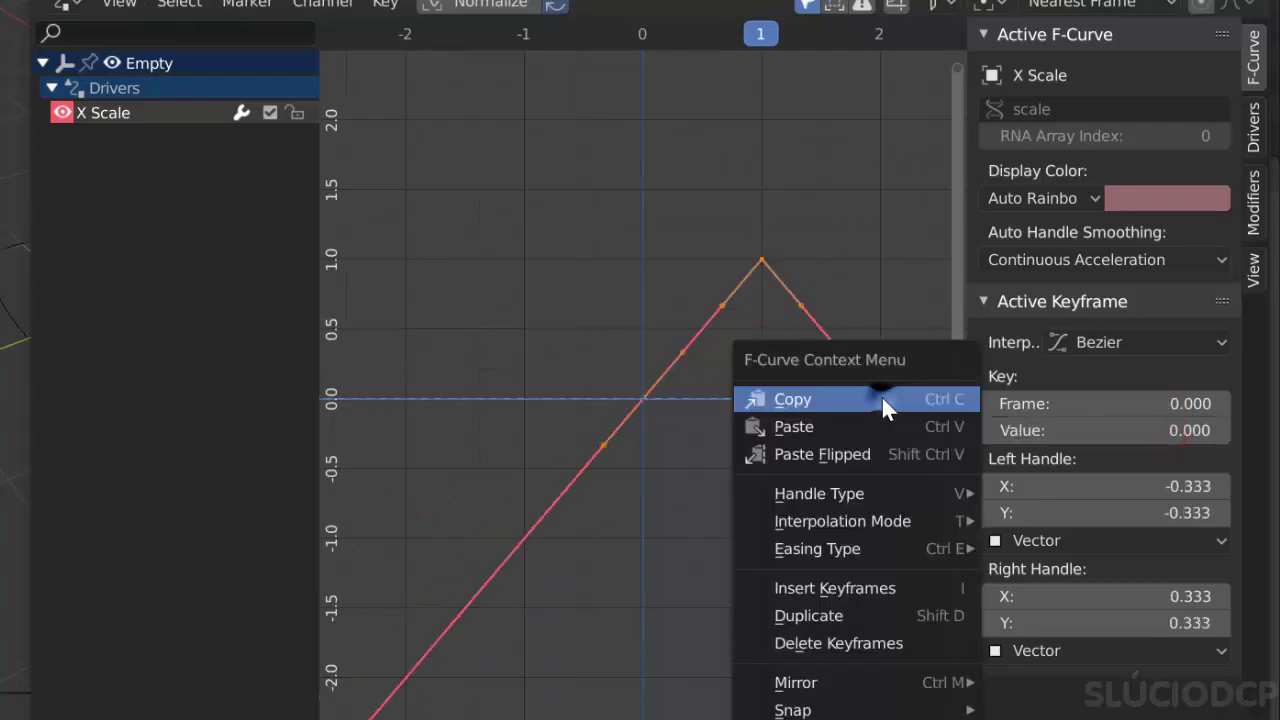
left_click(380, 519)
right_click(641, 398)
left_click(796, 481)
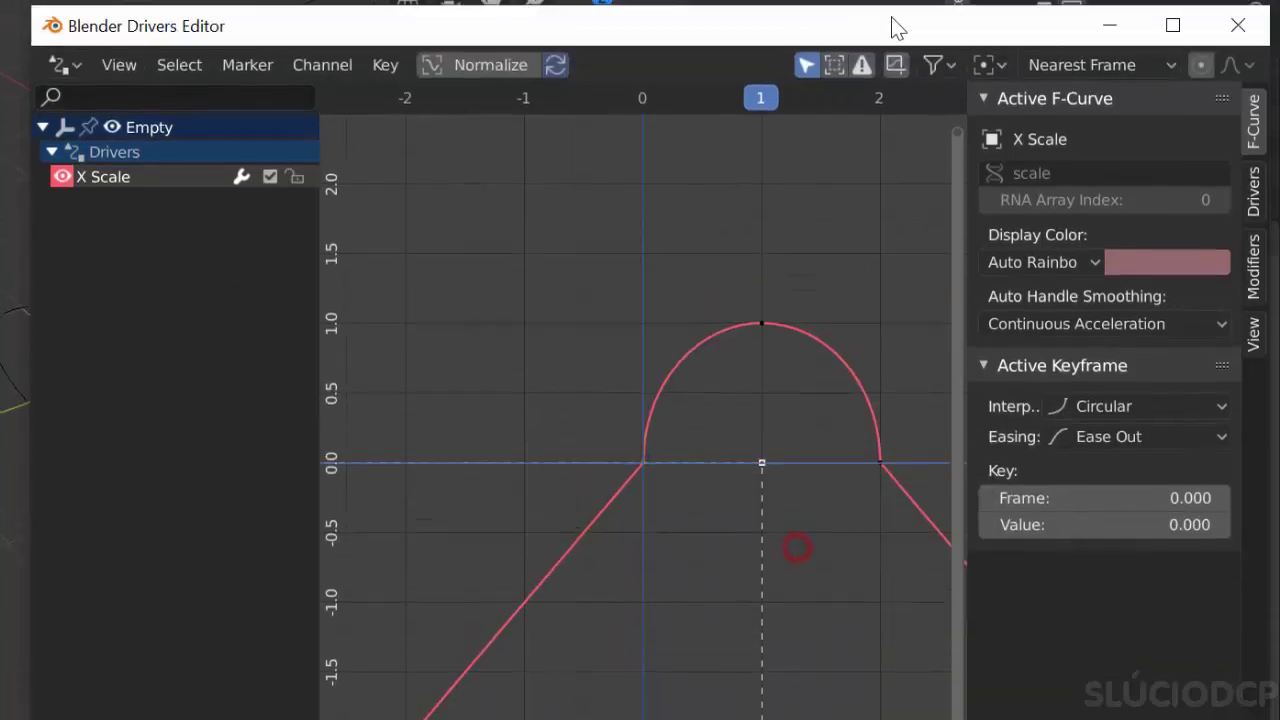
left_click(1234, 22)
Test-rotate the circle about X, cancel it, and reselect the Empty.
left_click(461, 400)
key("r")
key("x")
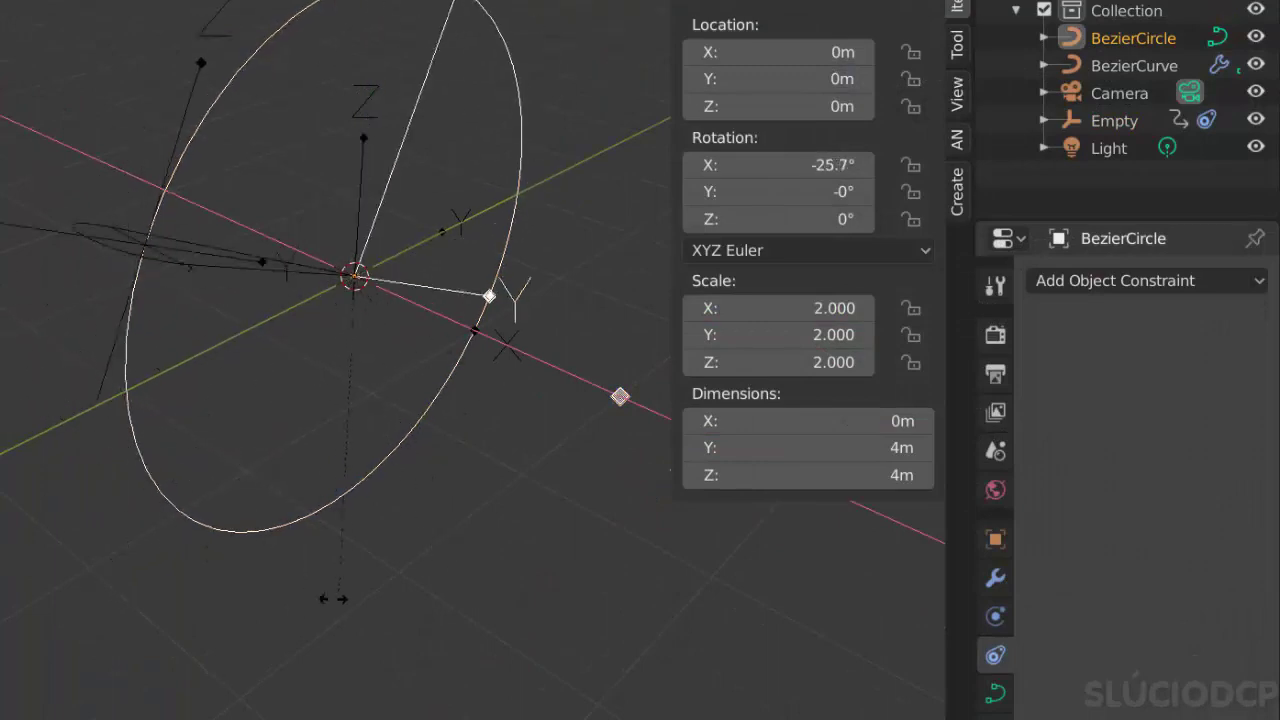
right_click(450, 450)
mouse_move(450, 450)
middle_mouse_down()
mouse_move(333, 505)
mouse_move(198, 296)
mouse_move(216, 378)
mouse_move(252, 308)
middle_mouse_up()
left_click(198, 296)
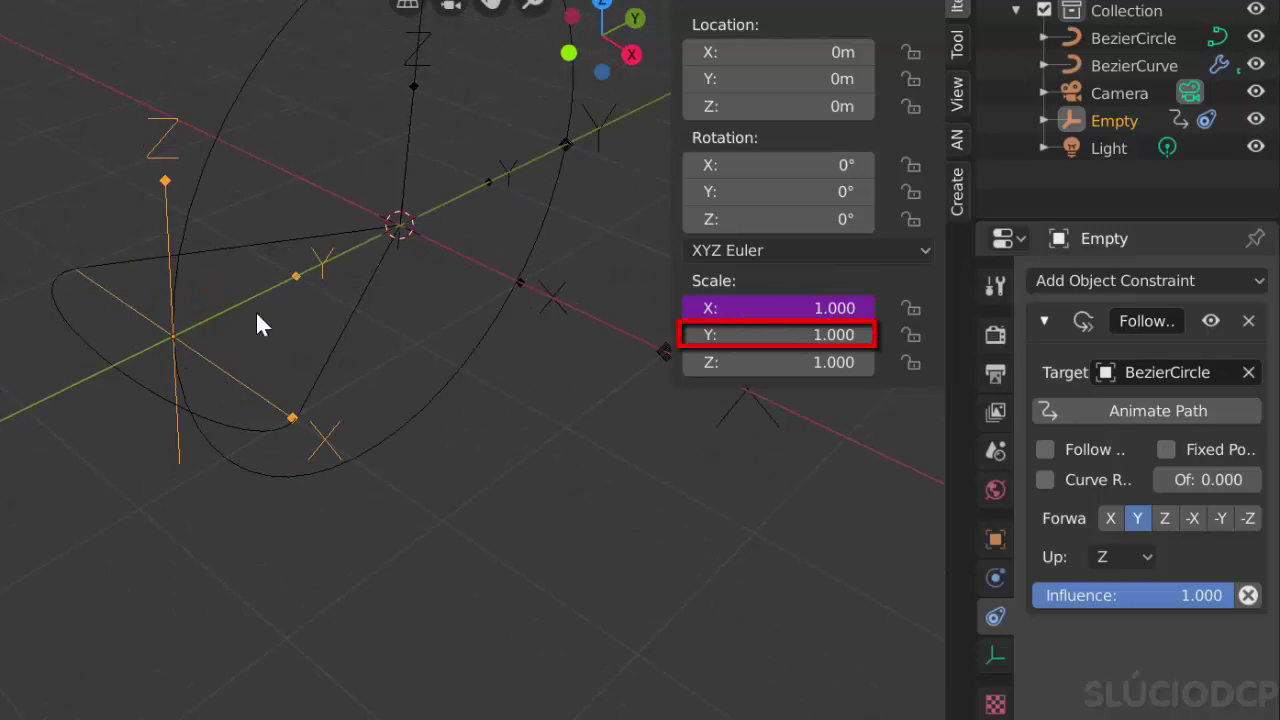
Add a var/2 driver to the Empty's Y scale reading BezierCircle's Y Scale.
right_click(700, 334)
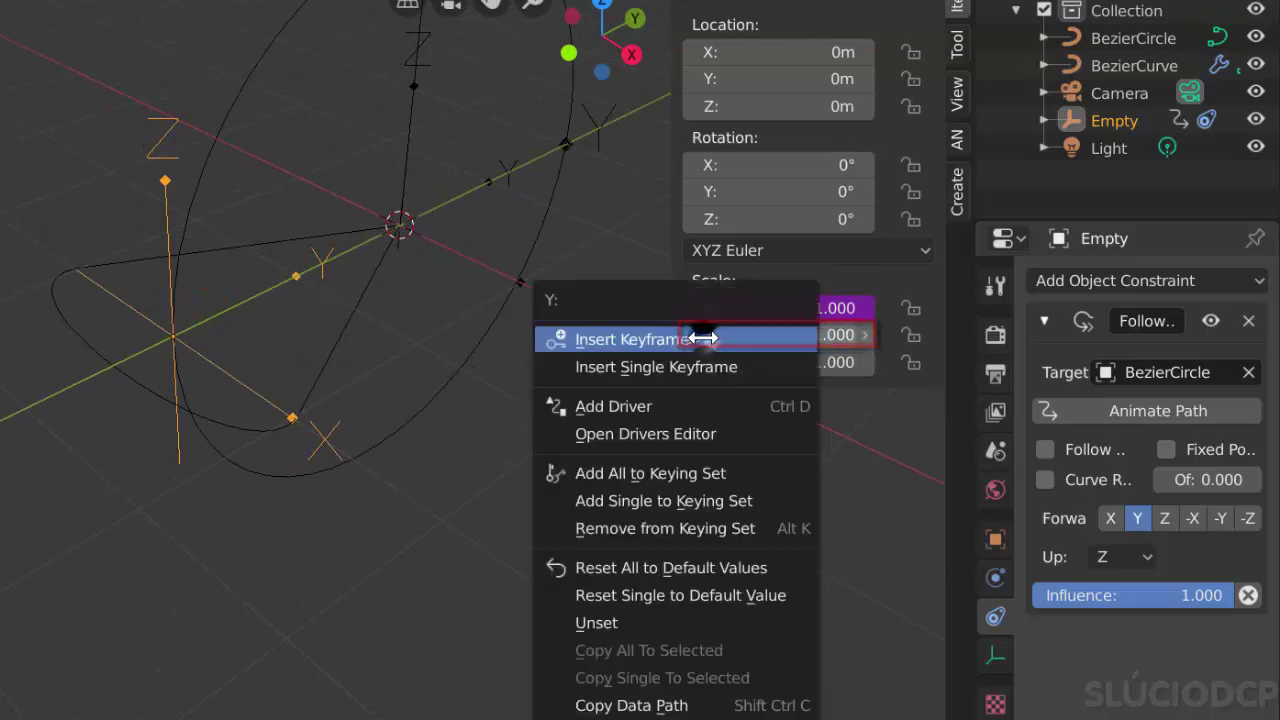
left_click(740, 408)
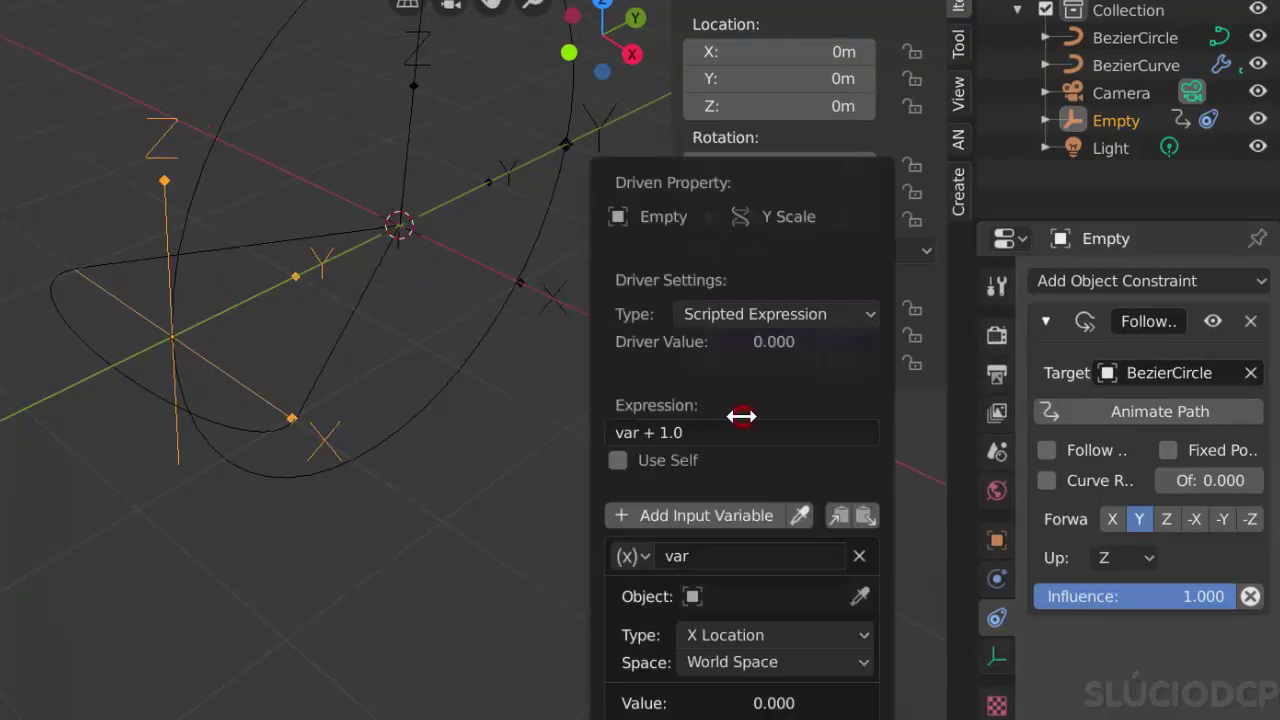
left_click(736, 586)
left_click(720, 307)
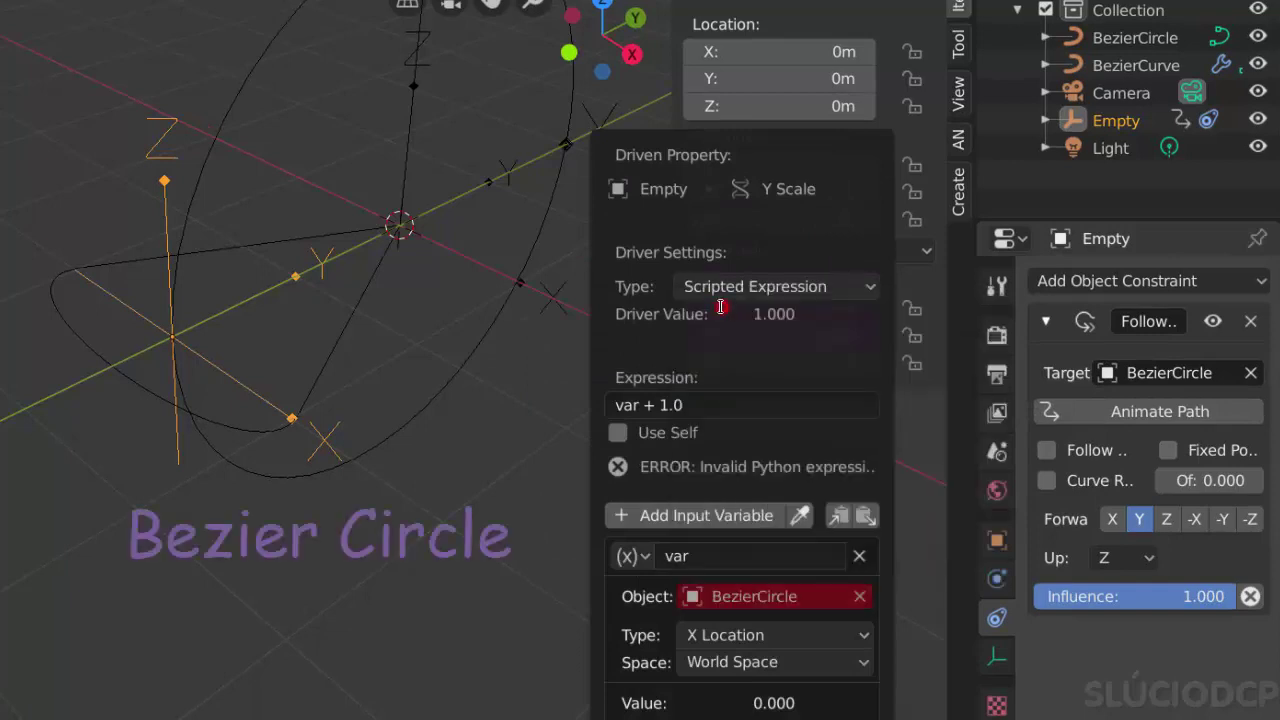
left_click(748, 635)
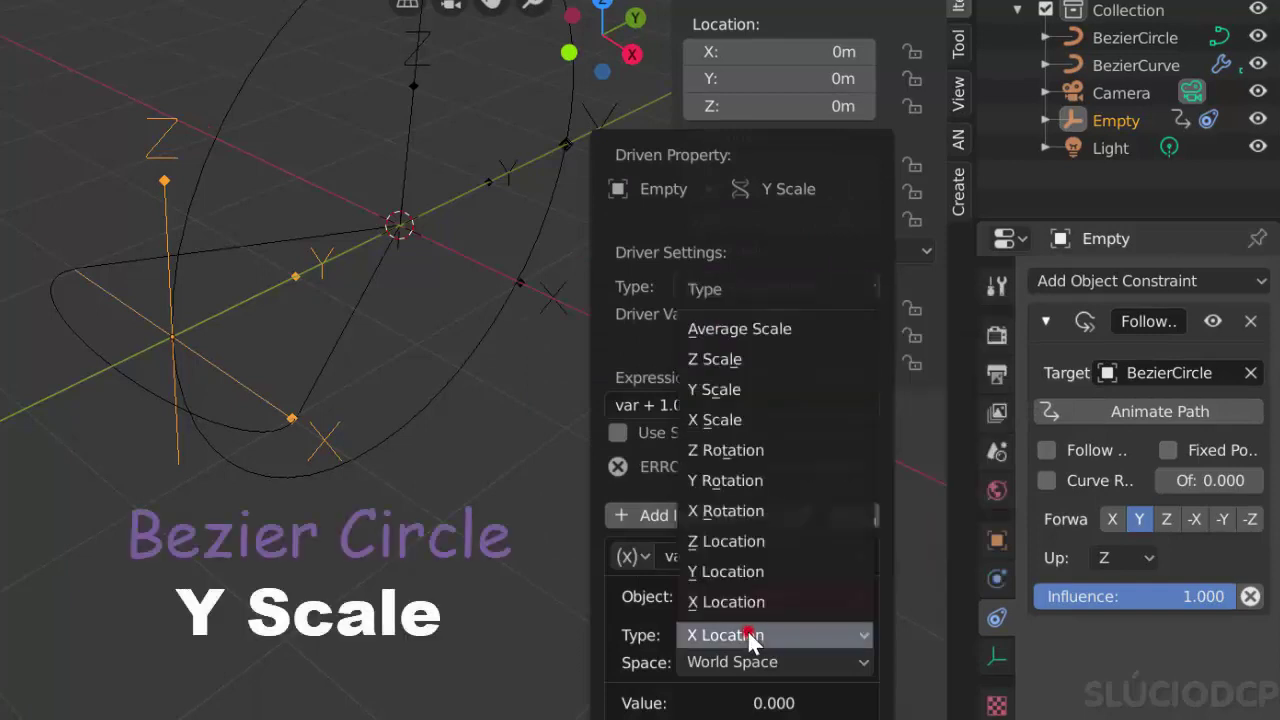
left_click(752, 390)
left_click(697, 404)
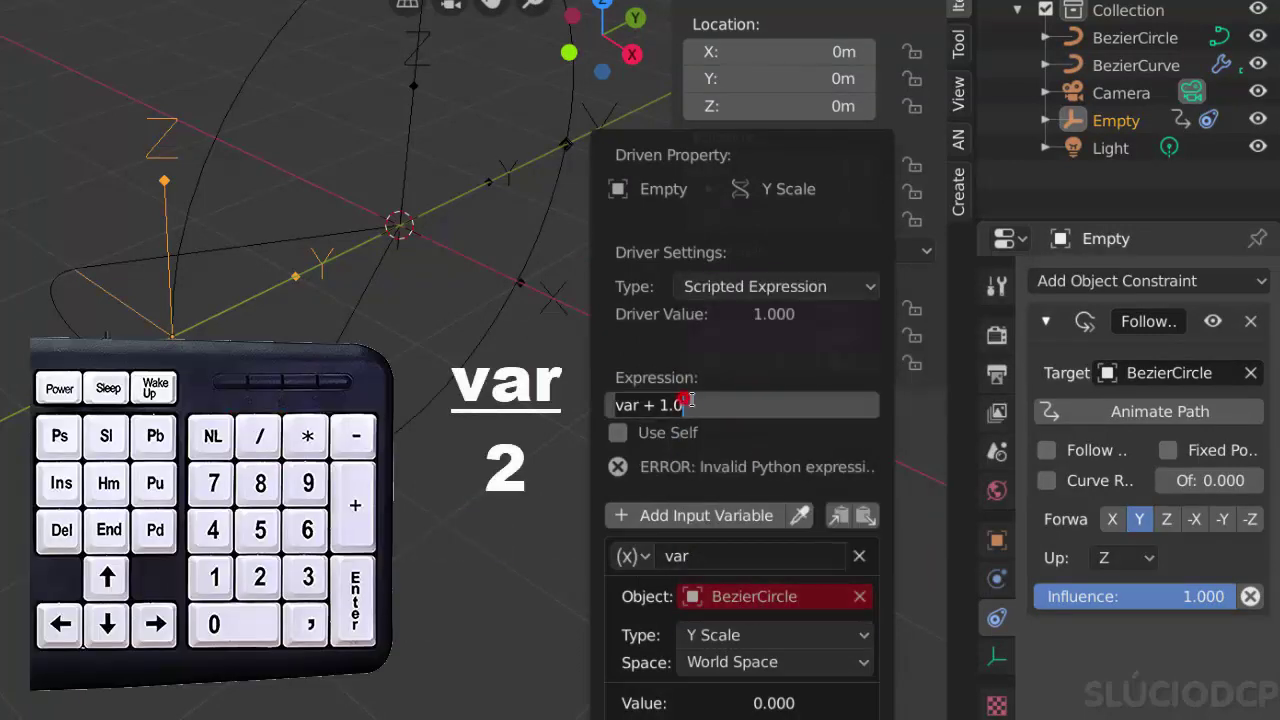
type("r")
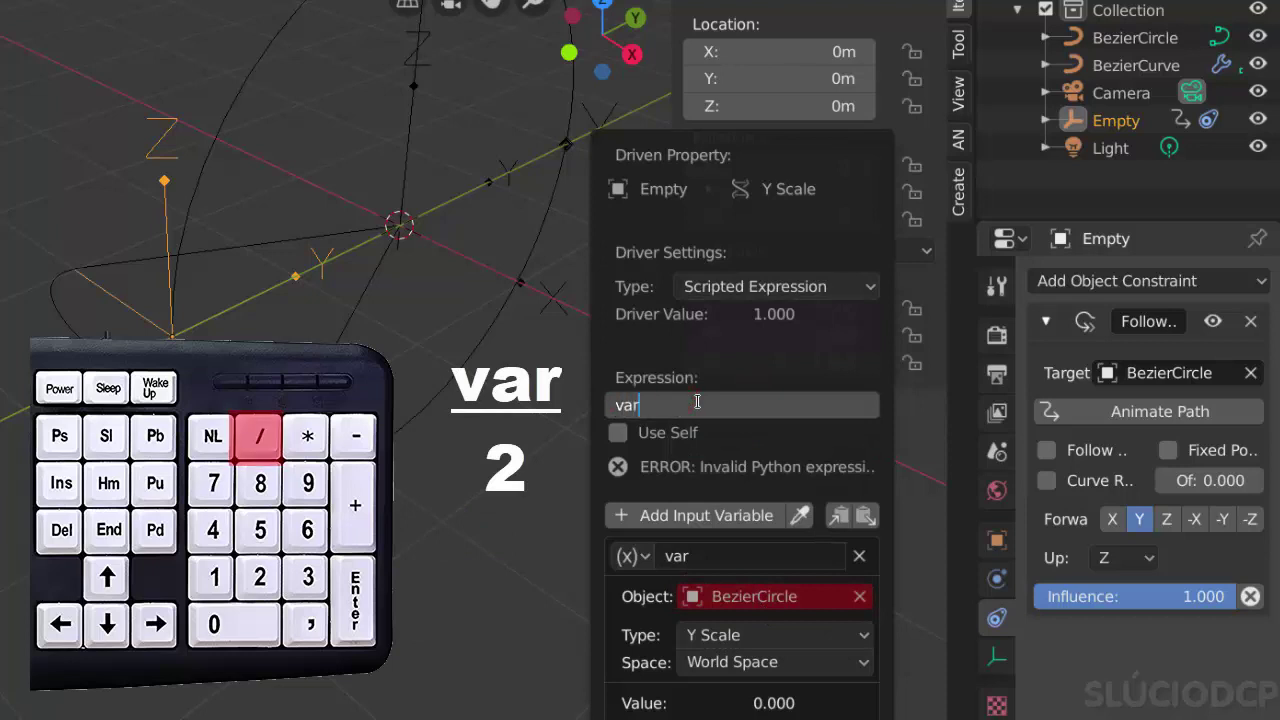
type("/2")
key("Return")
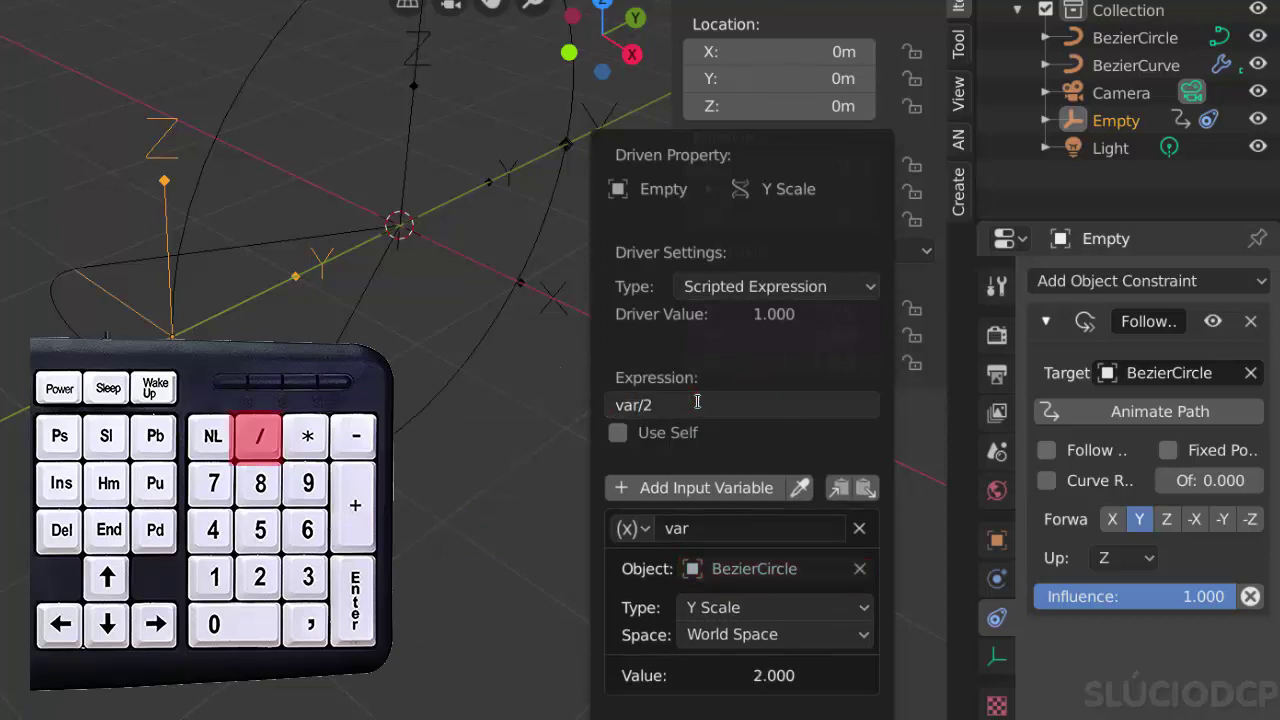
Add variable 'a' to the X-scale driver as a Transform Channel reading BezierCircle's Y Scale.
right_click(706, 313)
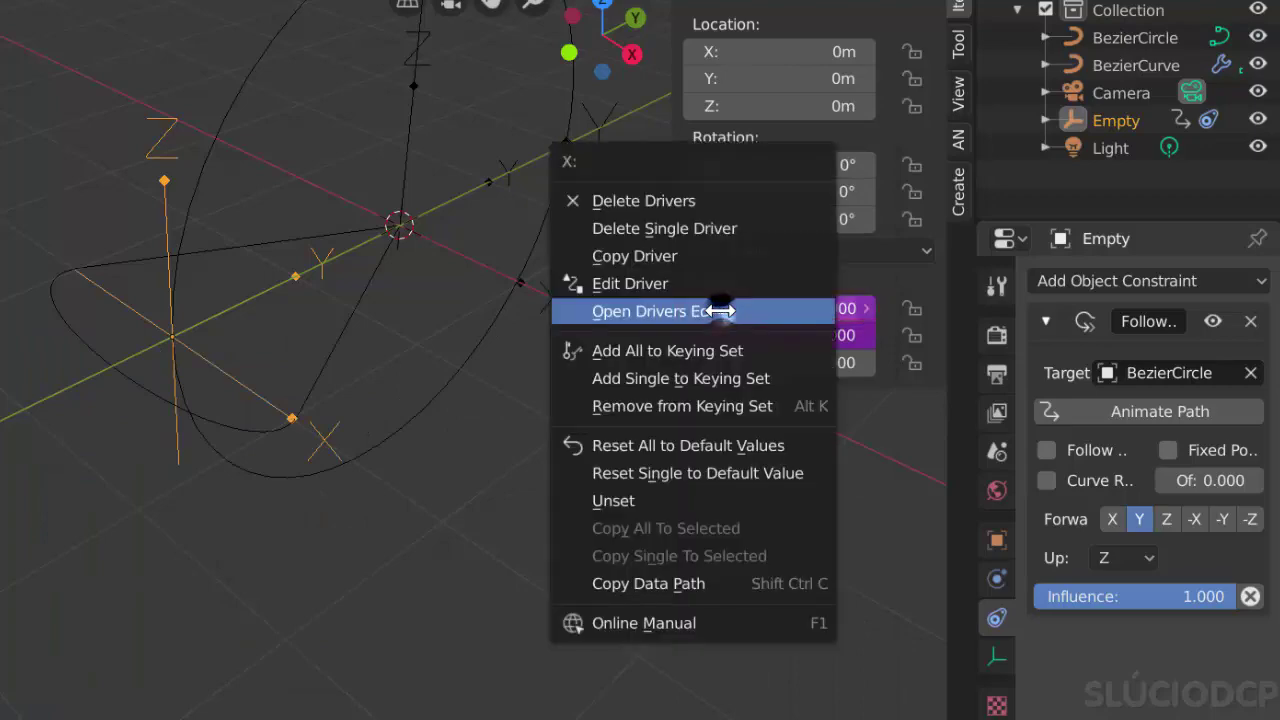
left_click(714, 283)
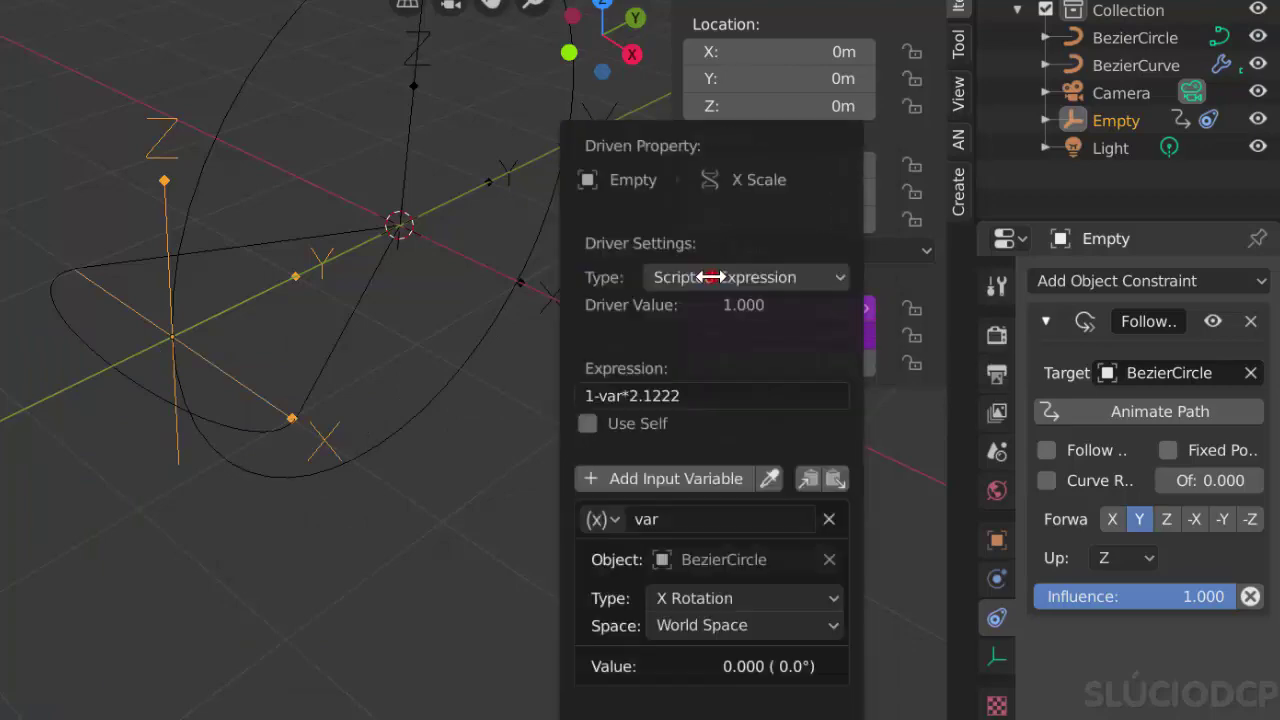
left_click(668, 477)
left_click(714, 611)
type("a")
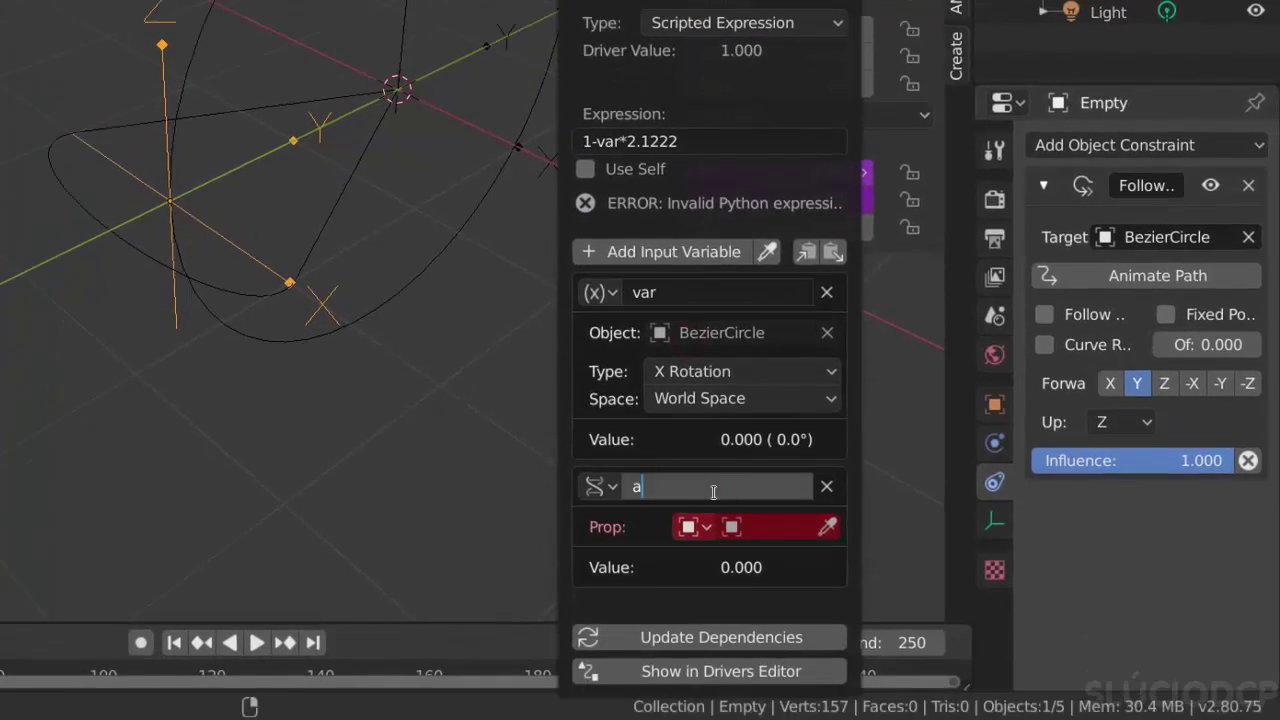
key("Return")
left_click(743, 526)
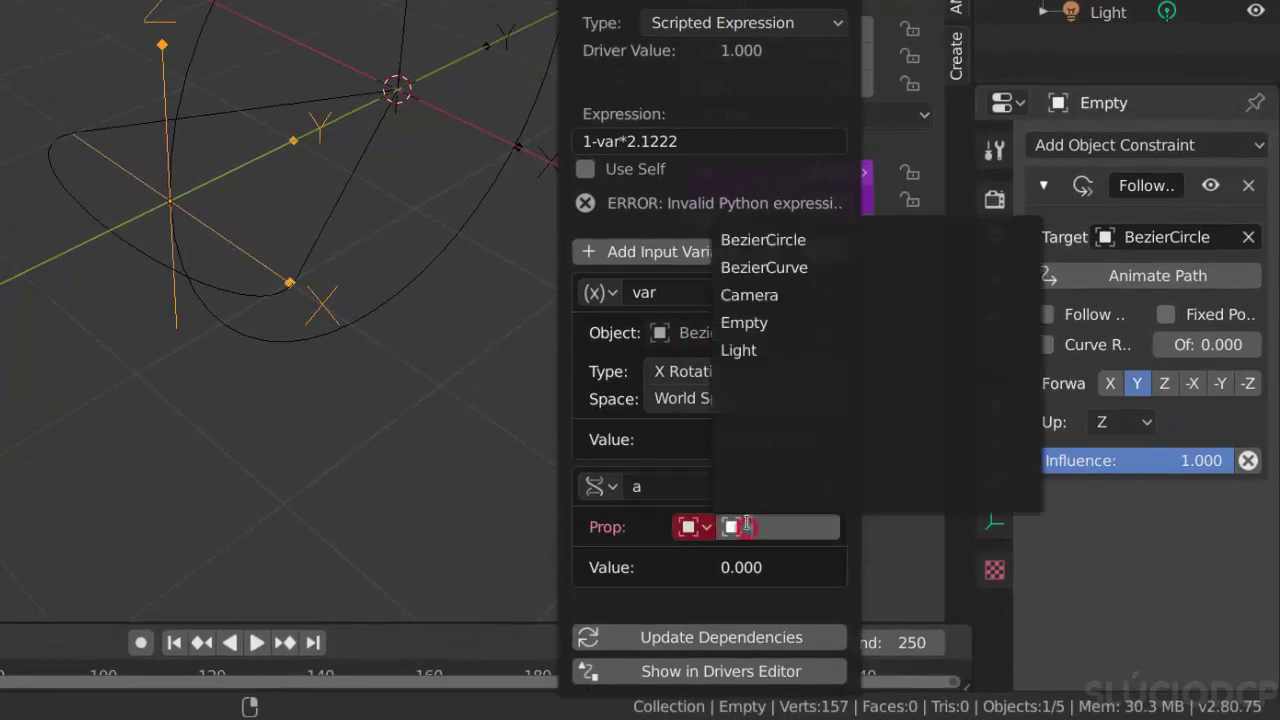
left_click(735, 241)
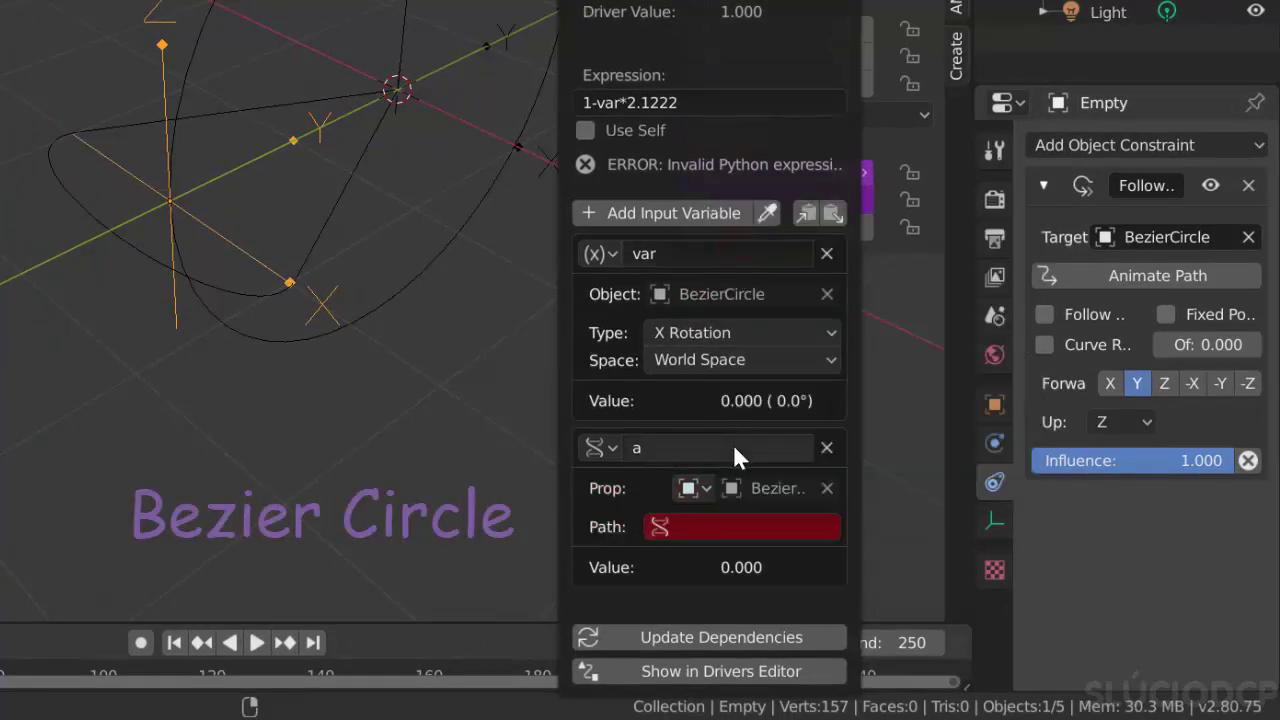
left_click(601, 449)
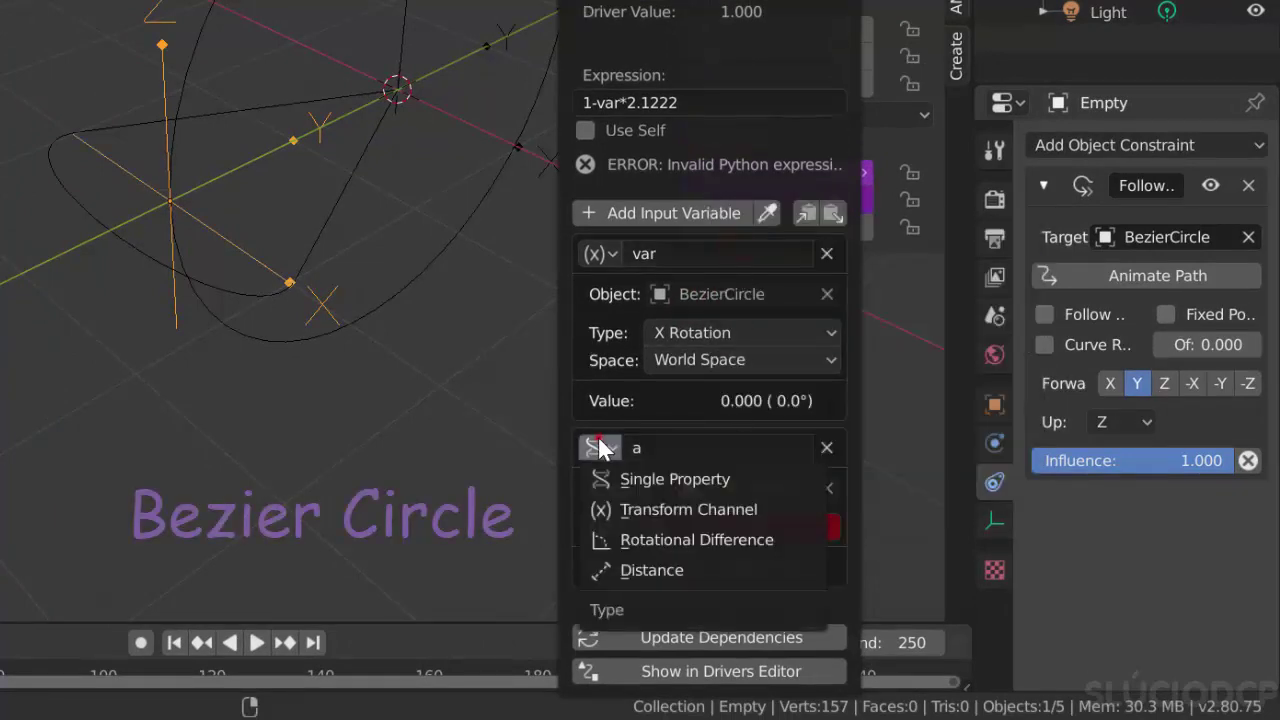
left_click(602, 509)
left_click(684, 505)
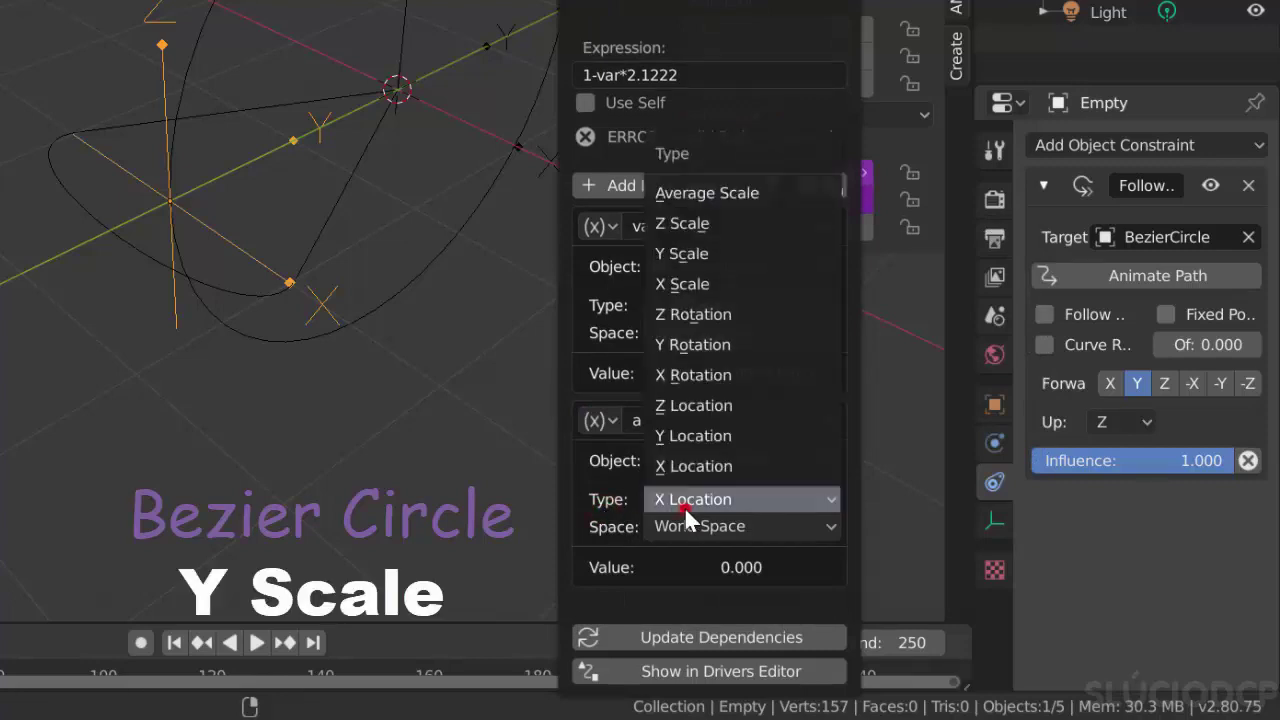
left_click(688, 253)
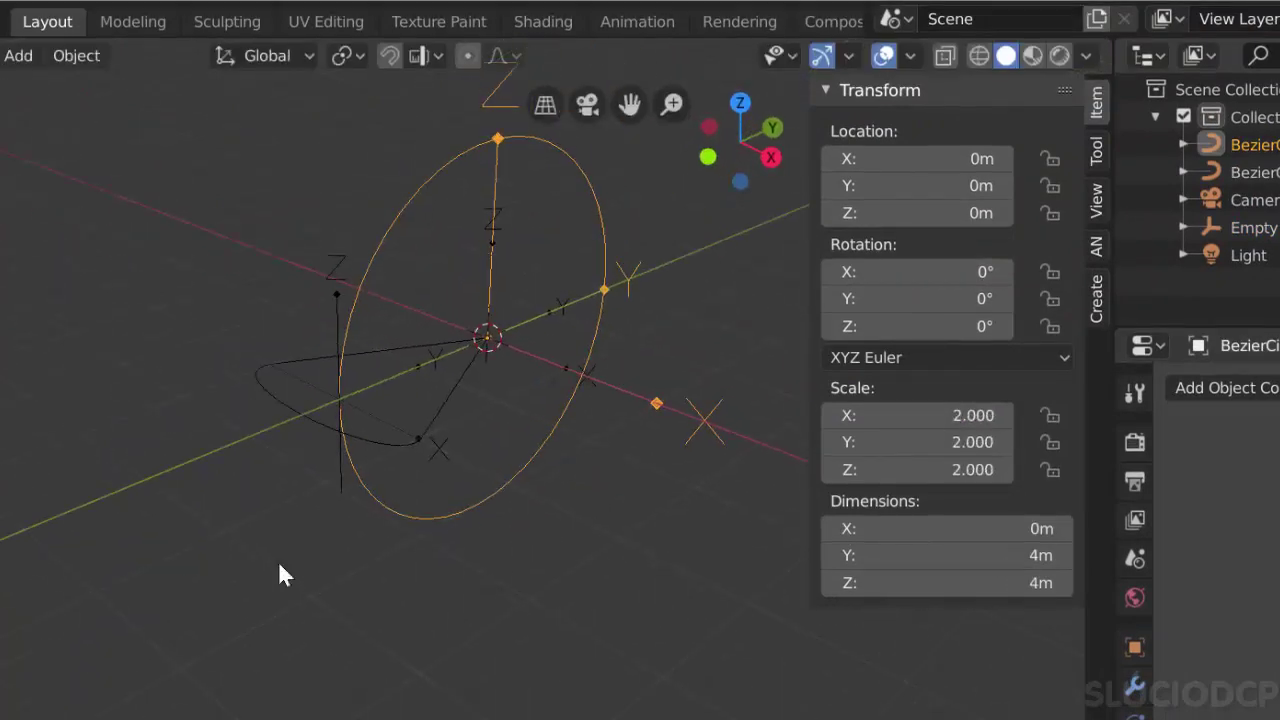
Key the circle's scale at frame 5, then shrink it to 0.437 and key it at frame 1.
left_click_drag(53, 628, 70, 629)
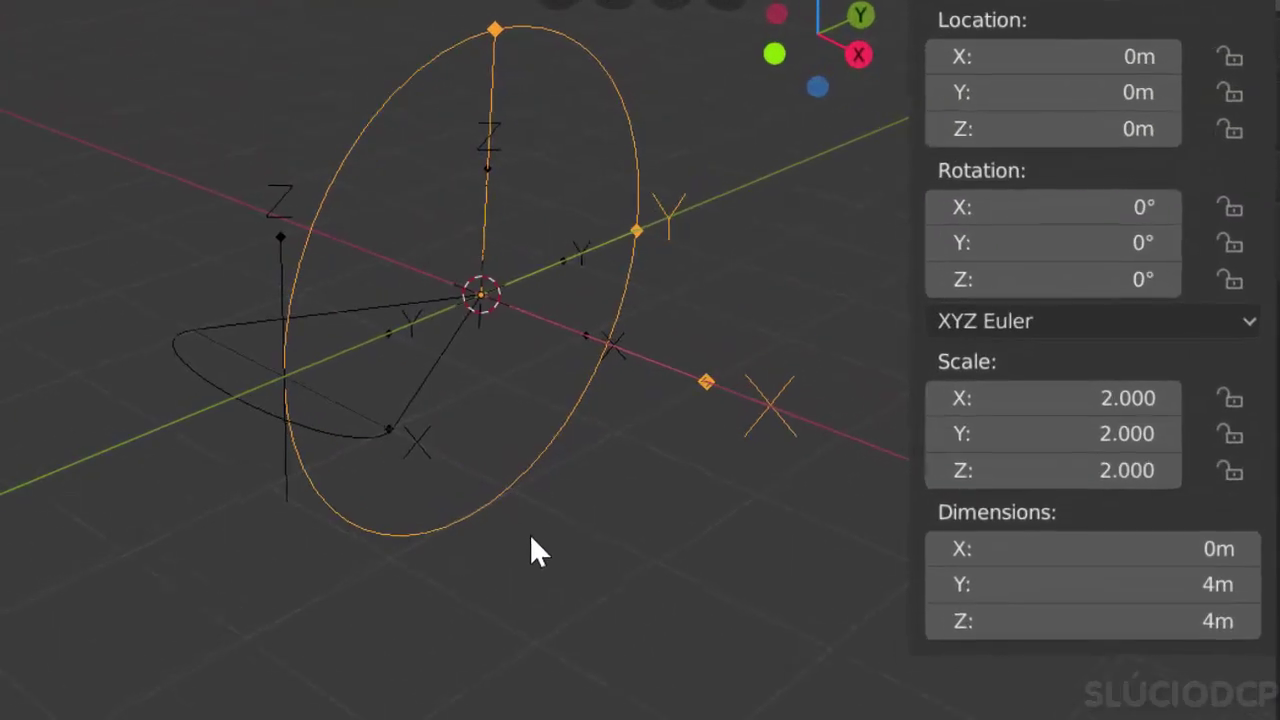
key("i")
left_click(523, 539)
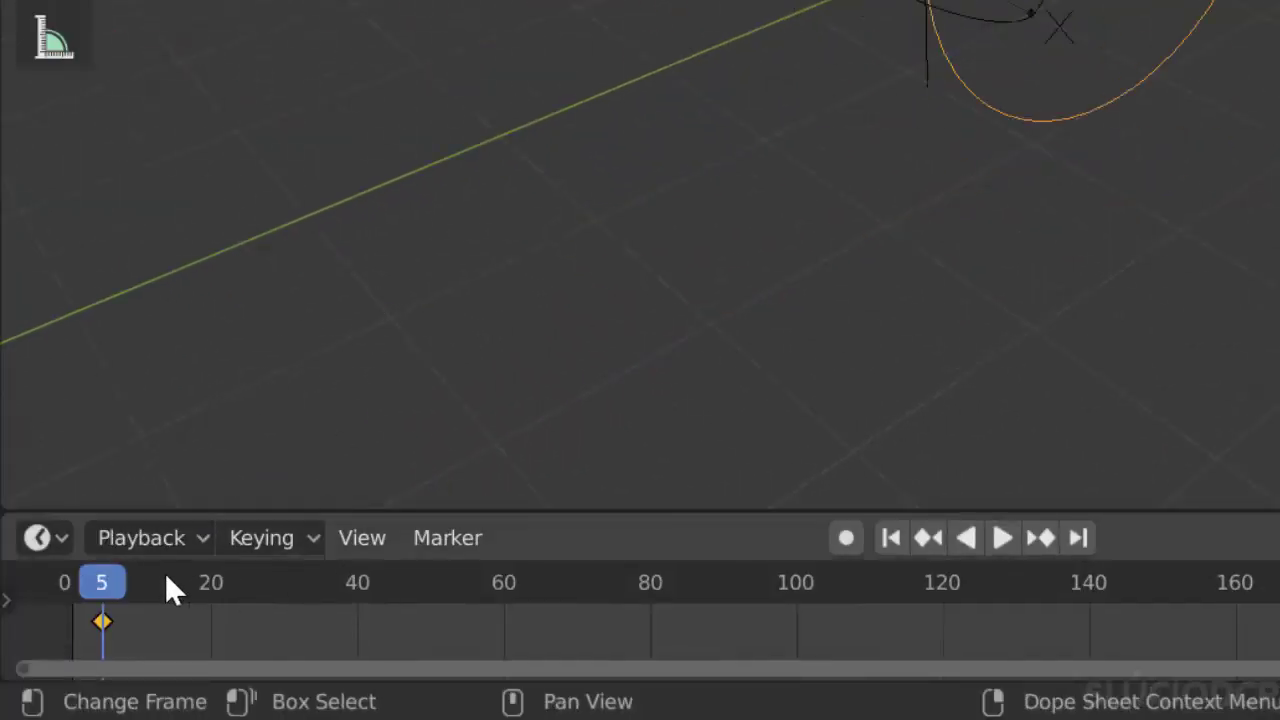
left_click_drag(167, 578, 75, 578)
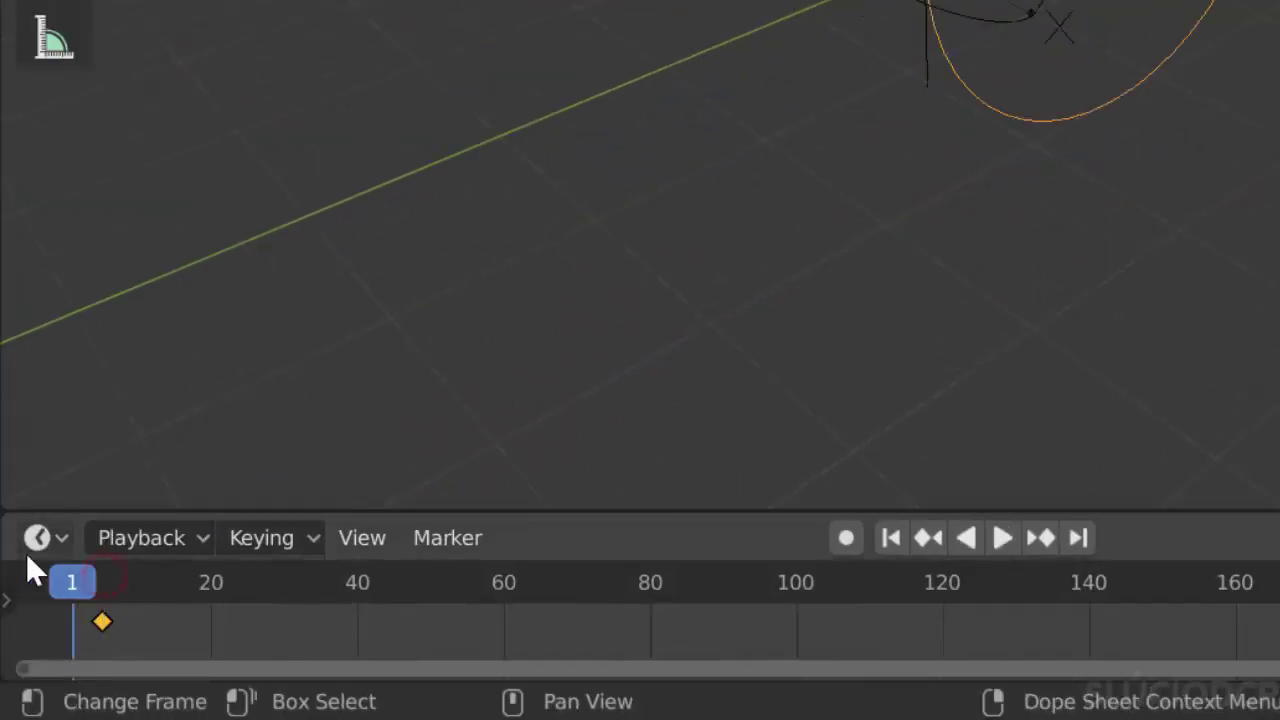
key("s")
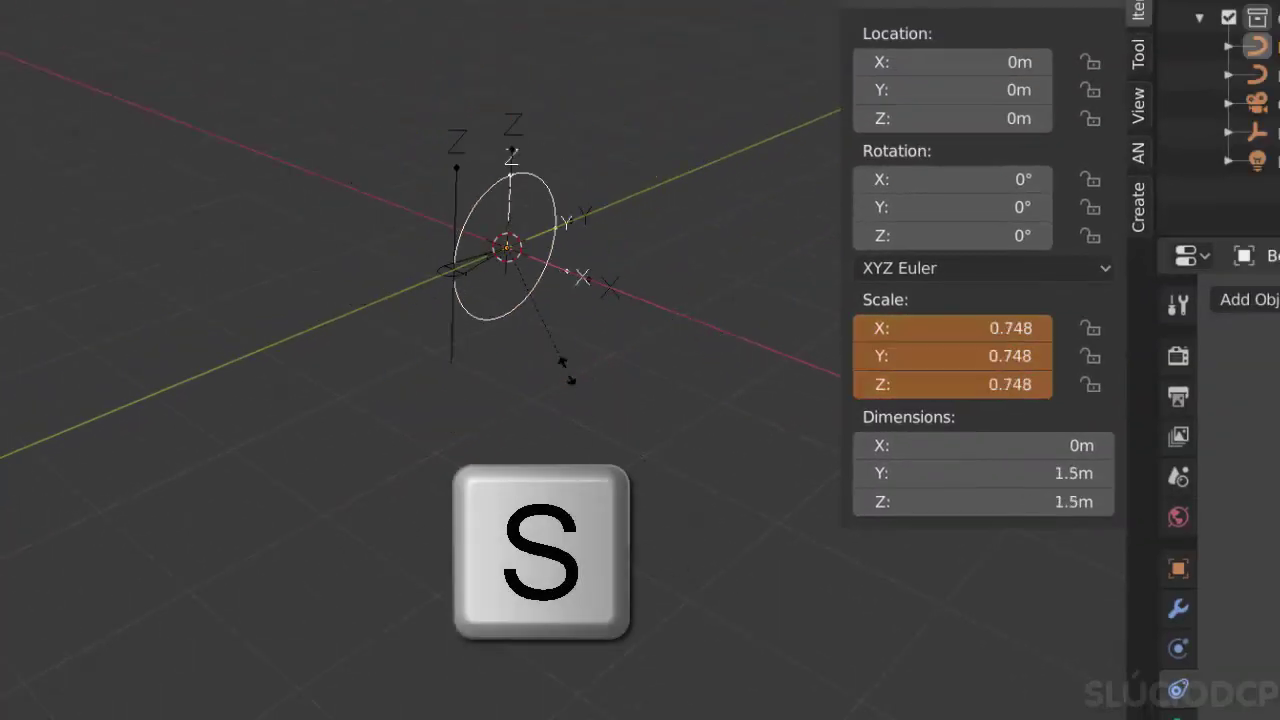
key("i")
left_click(568, 366)
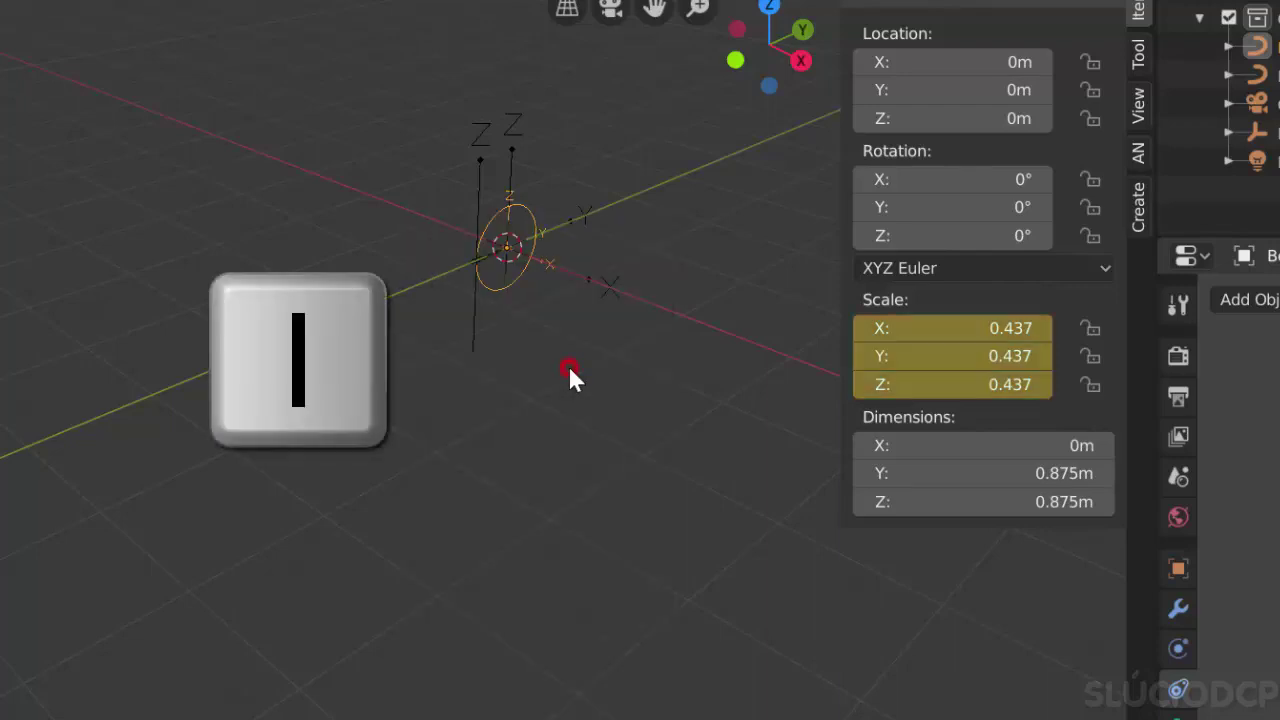
Key scale 2 at frame 7 and insert a single keyframe on X rotation.
left_click_drag(45, 630, 81, 632)
key("i")
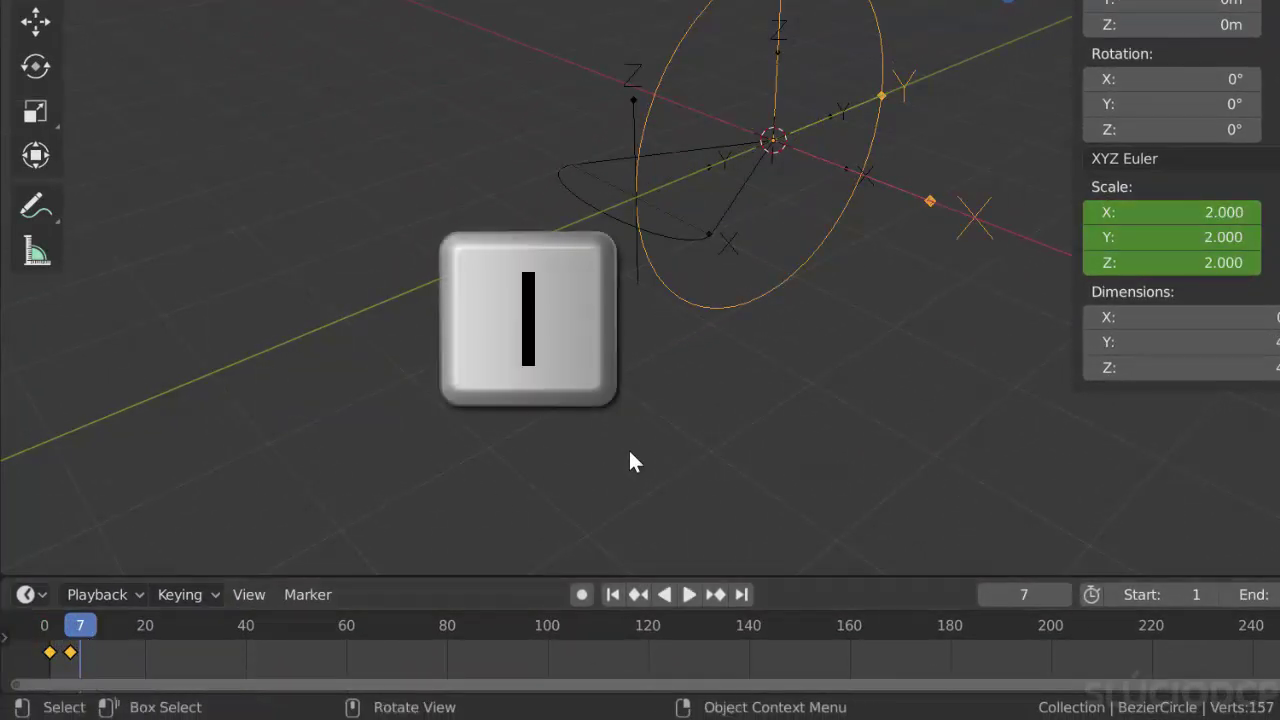
left_click(797, 299)
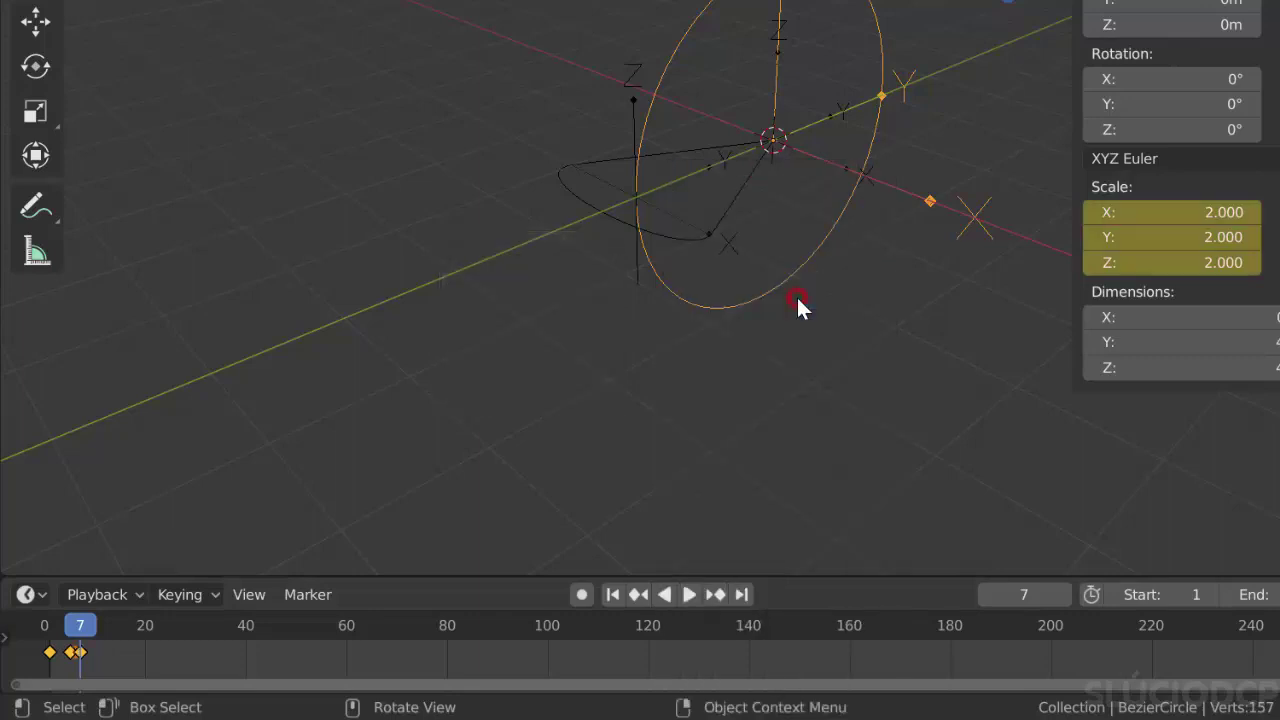
right_click(1126, 79)
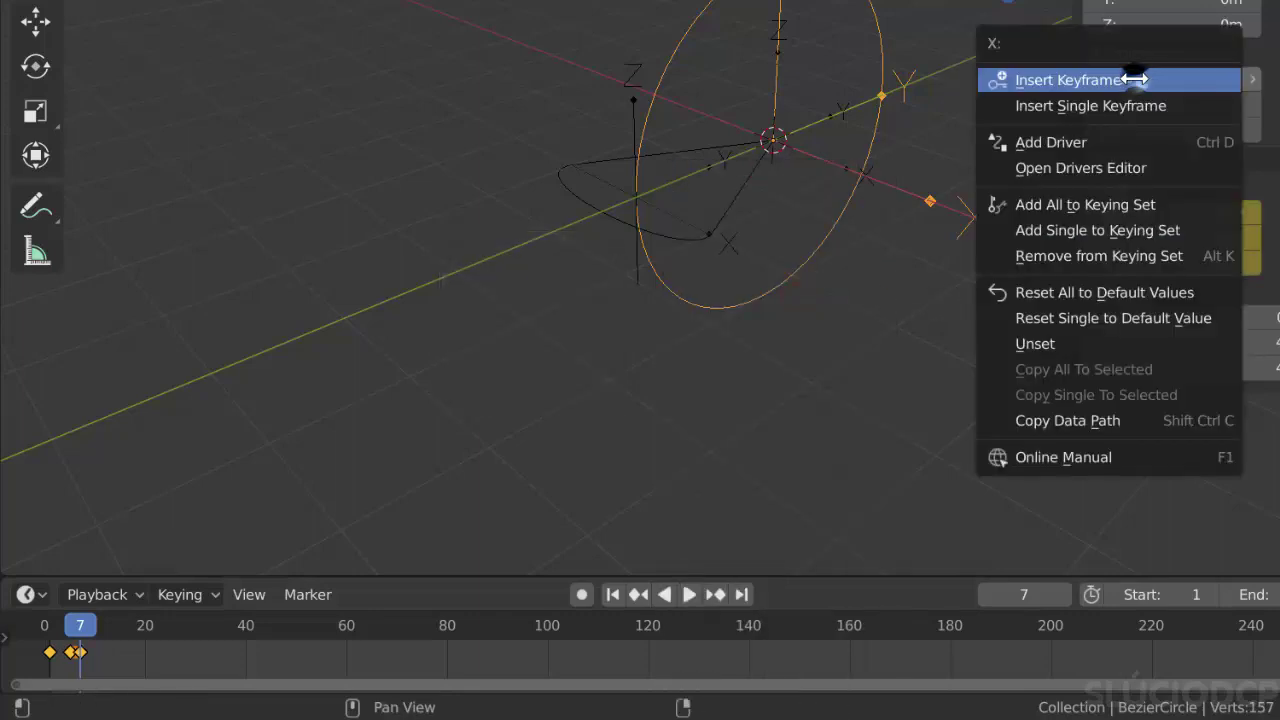
left_click(1144, 106)
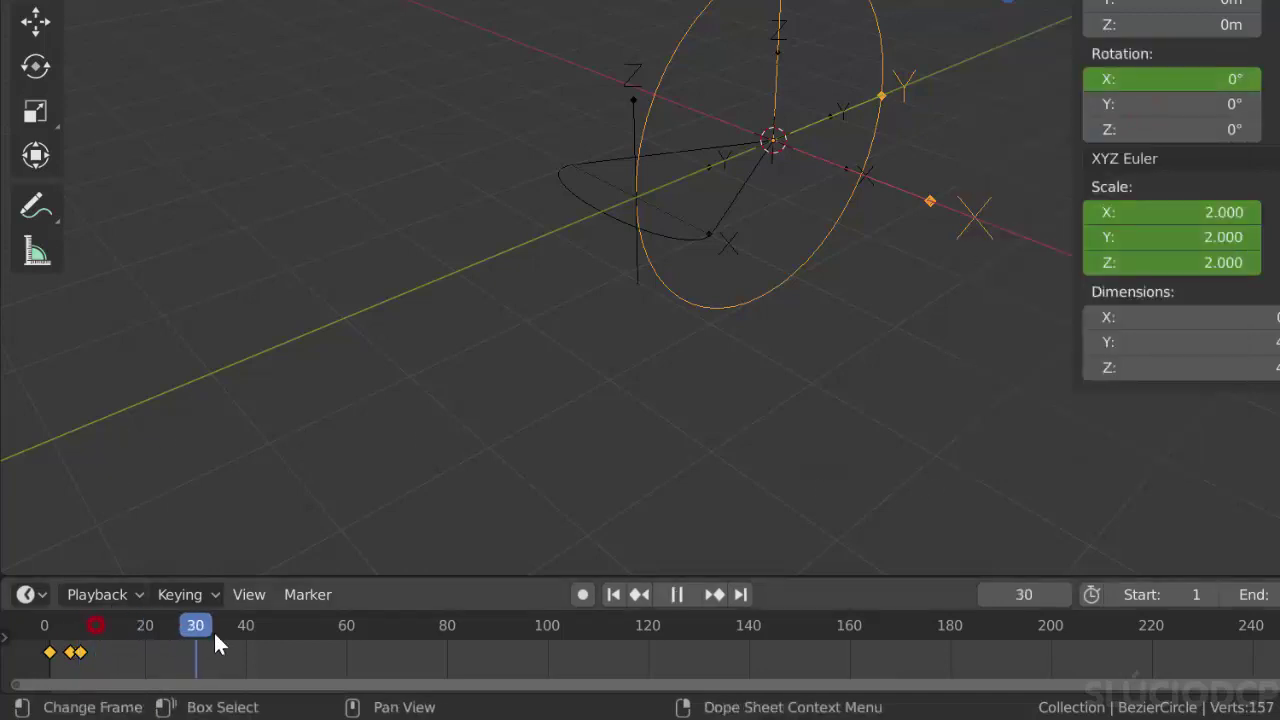
Key the circle's X rotation at -25° on frame 40.
left_click_drag(213, 630, 244, 636)
left_click(1153, 80)
type("-25")
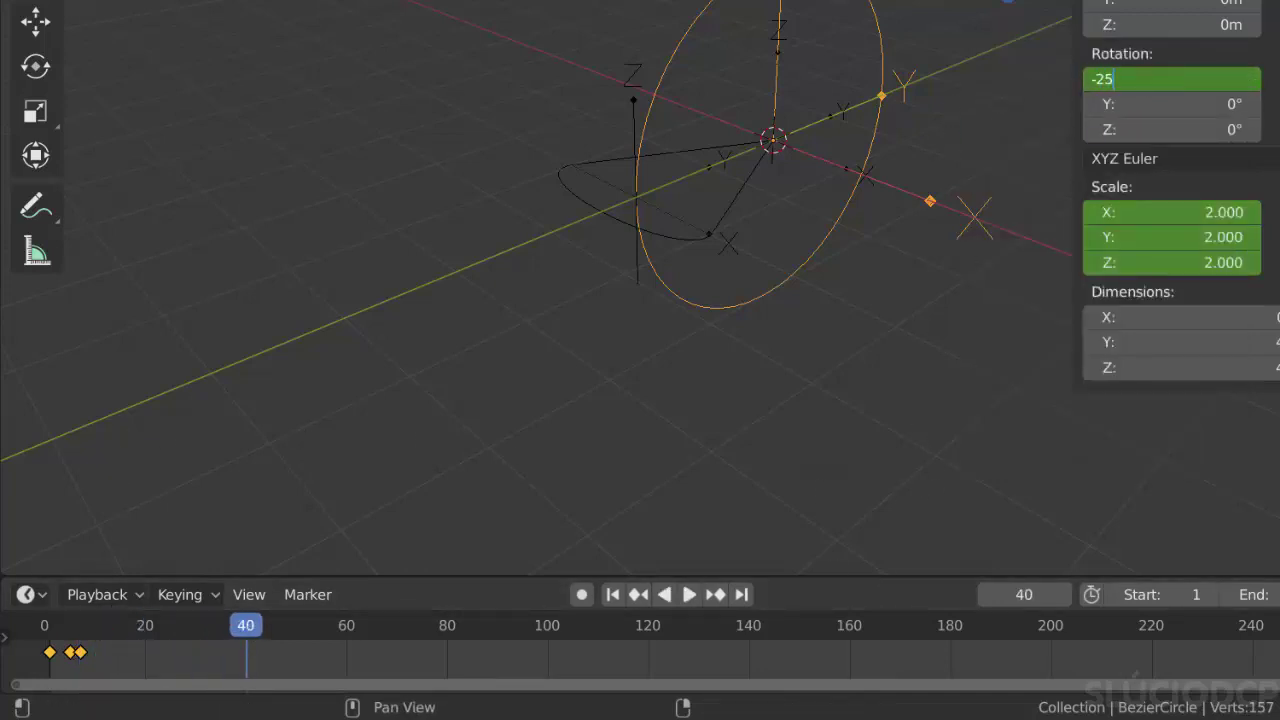
key("Return")
key("i")
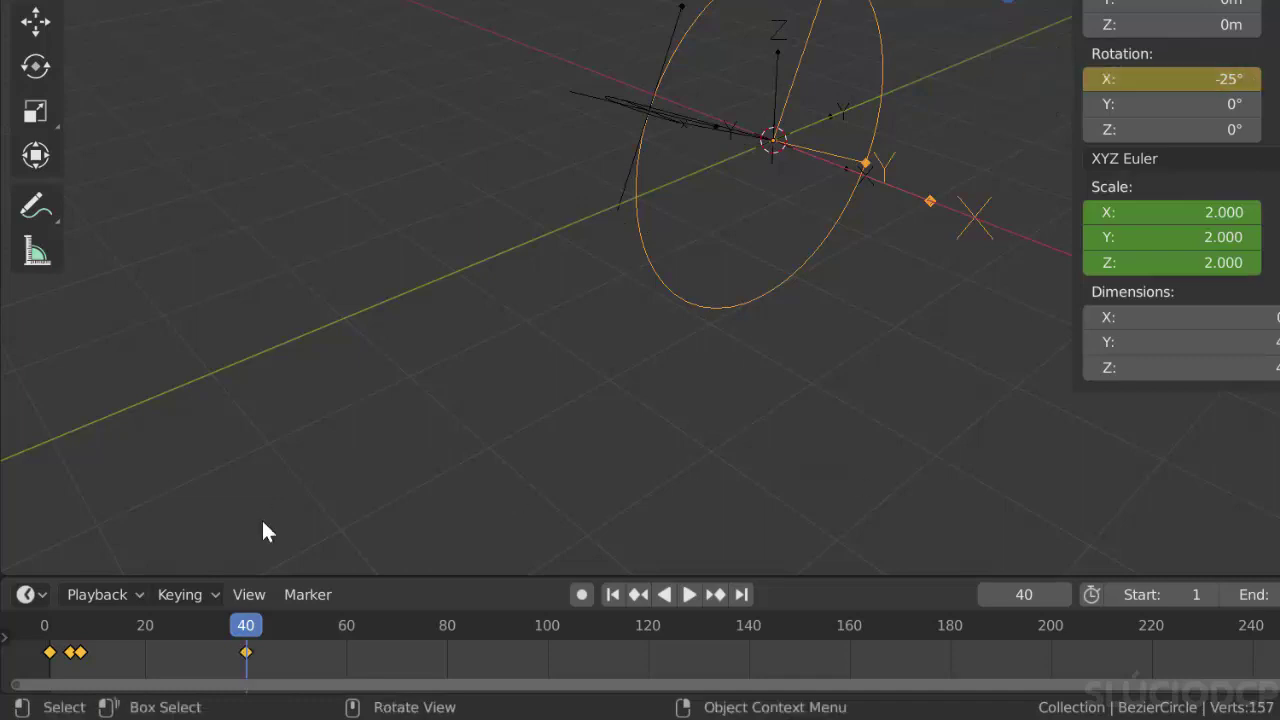
left_click_drag(143, 630, 135, 683)
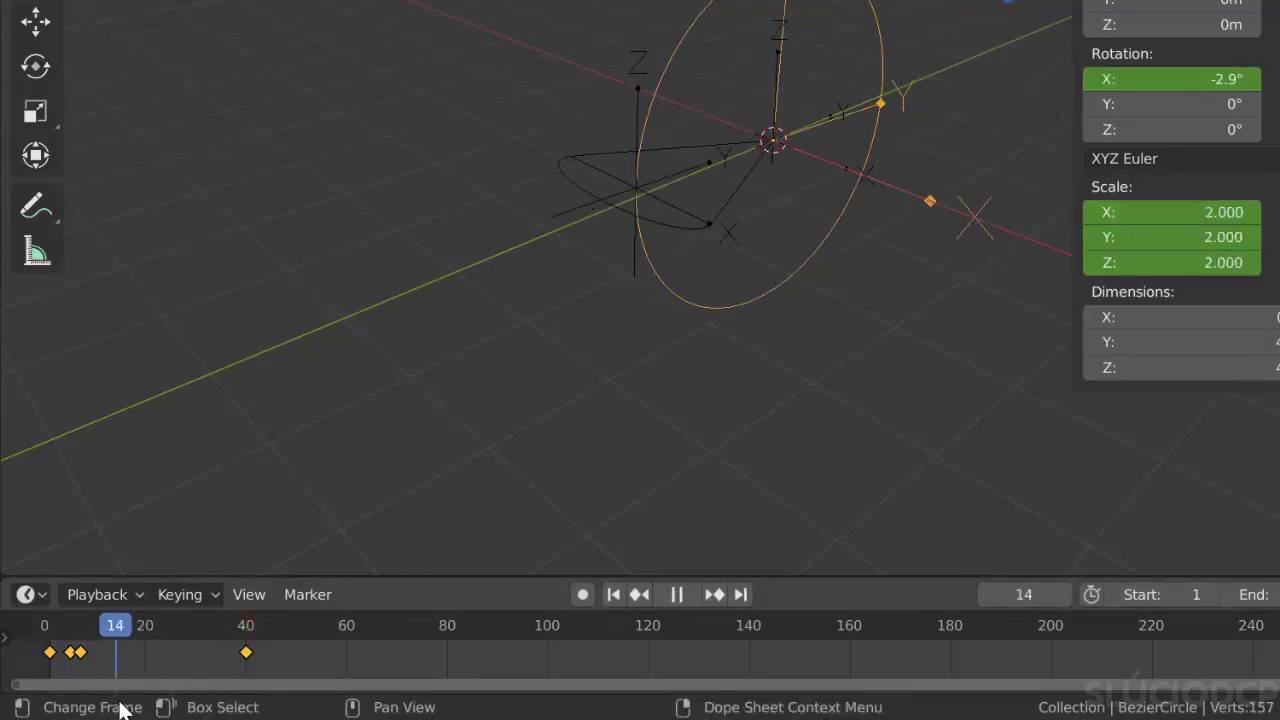
Set the keyframes to Linear interpolation and stop playback.
right_click(248, 663)
mouse_move(420, 380)
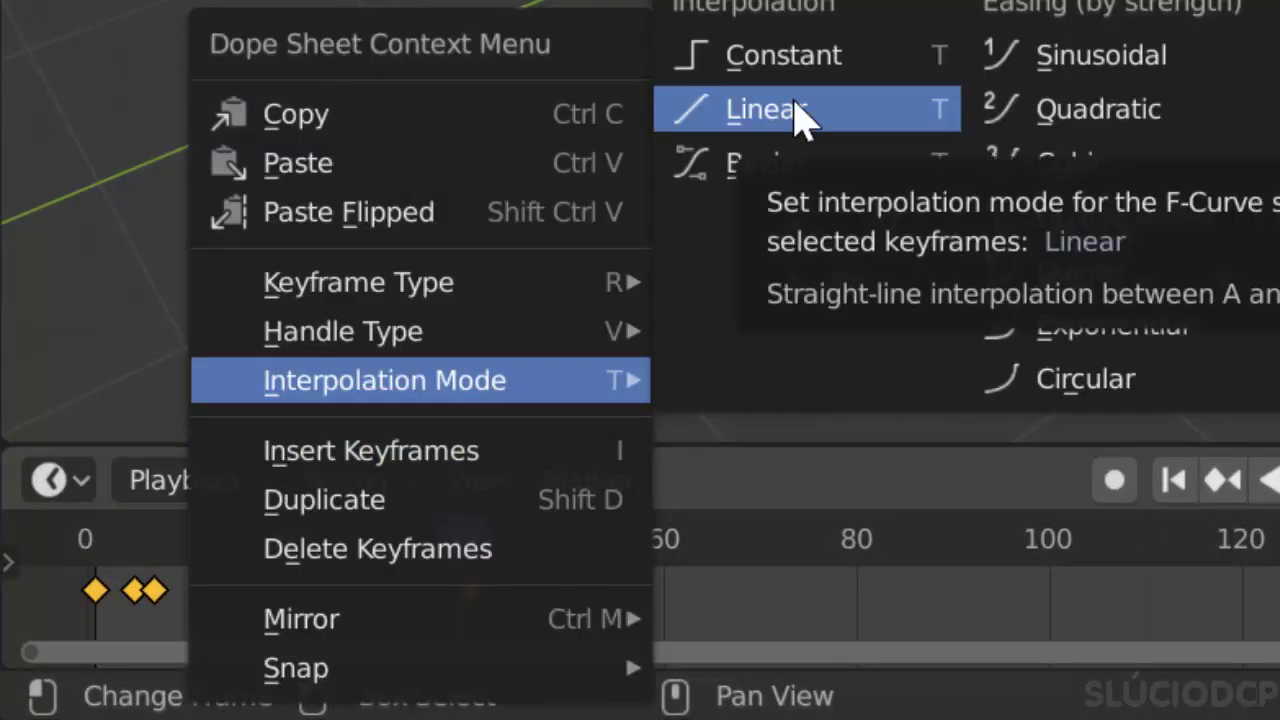
left_click(794, 109)
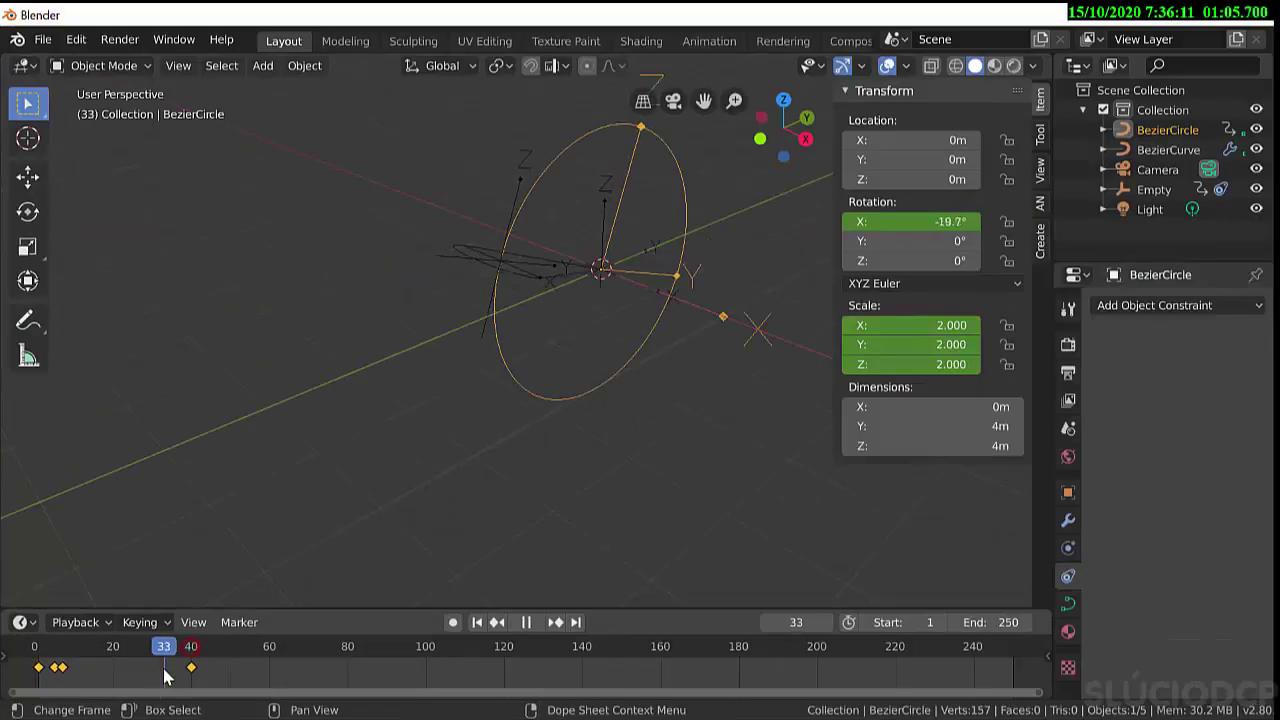
key("space")
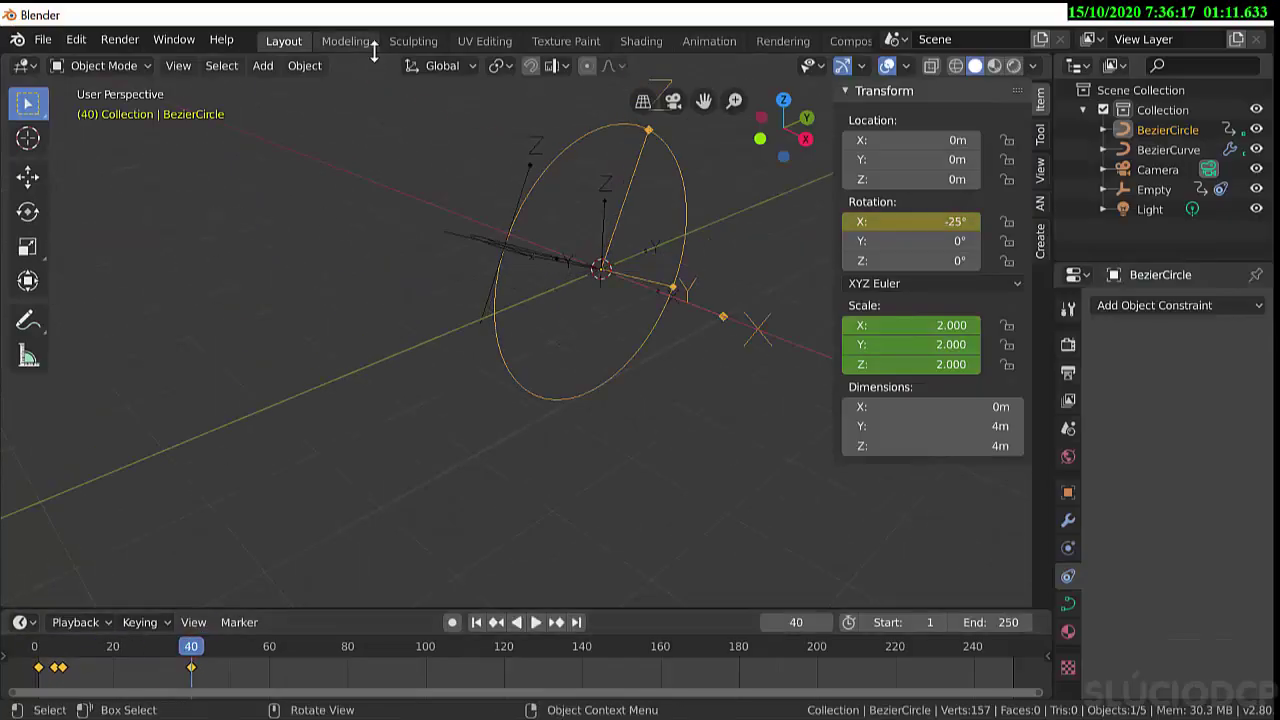
Split the 3D viewport into two side-by-side areas.
right_click(374, 52)
left_click(330, 70)
left_click(506, 300)
left_click(21, 65)
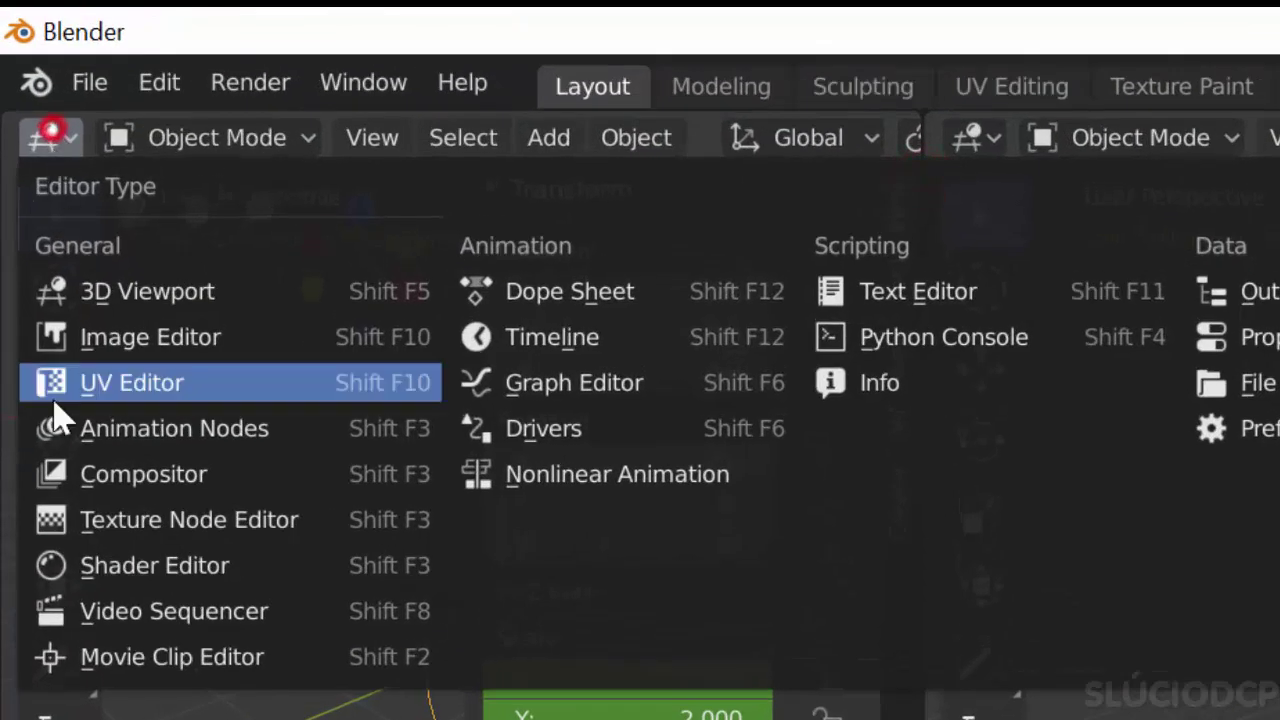
Switch the left area to the NLA editor and set the strip's Repeat to 5.
left_click(593, 480)
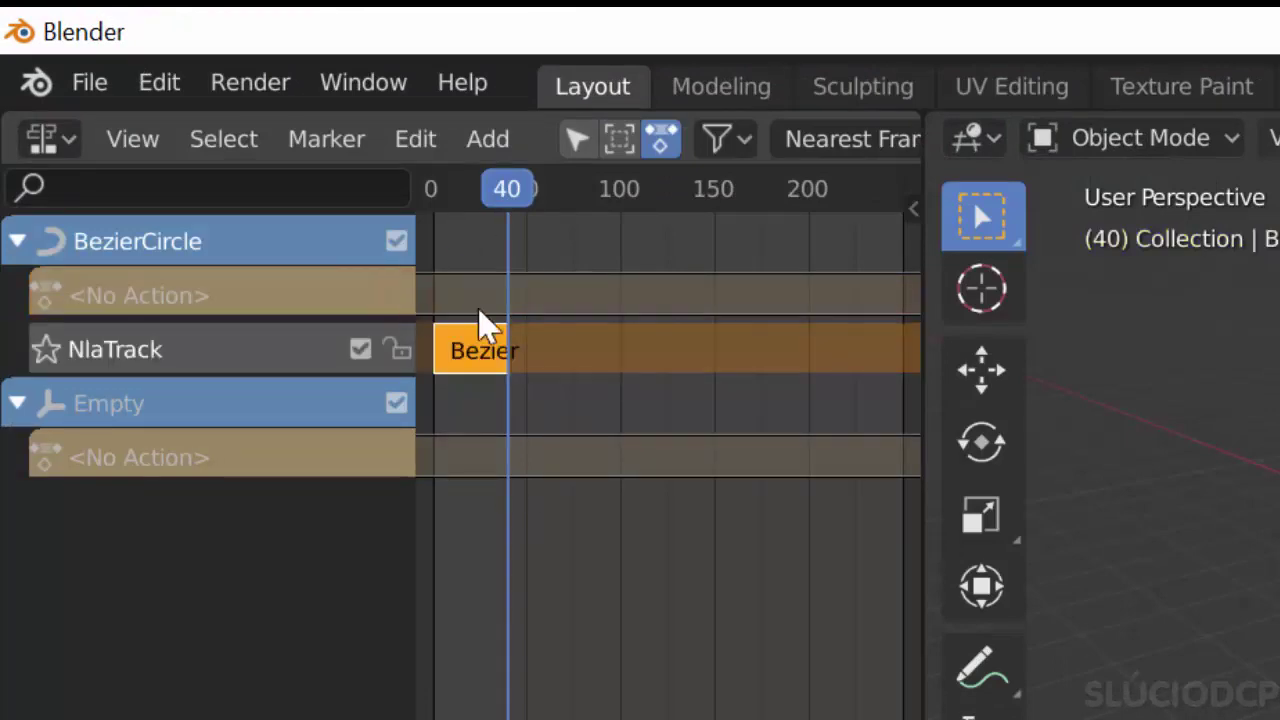
key("n")
scroll(640, 345, "down", 5)
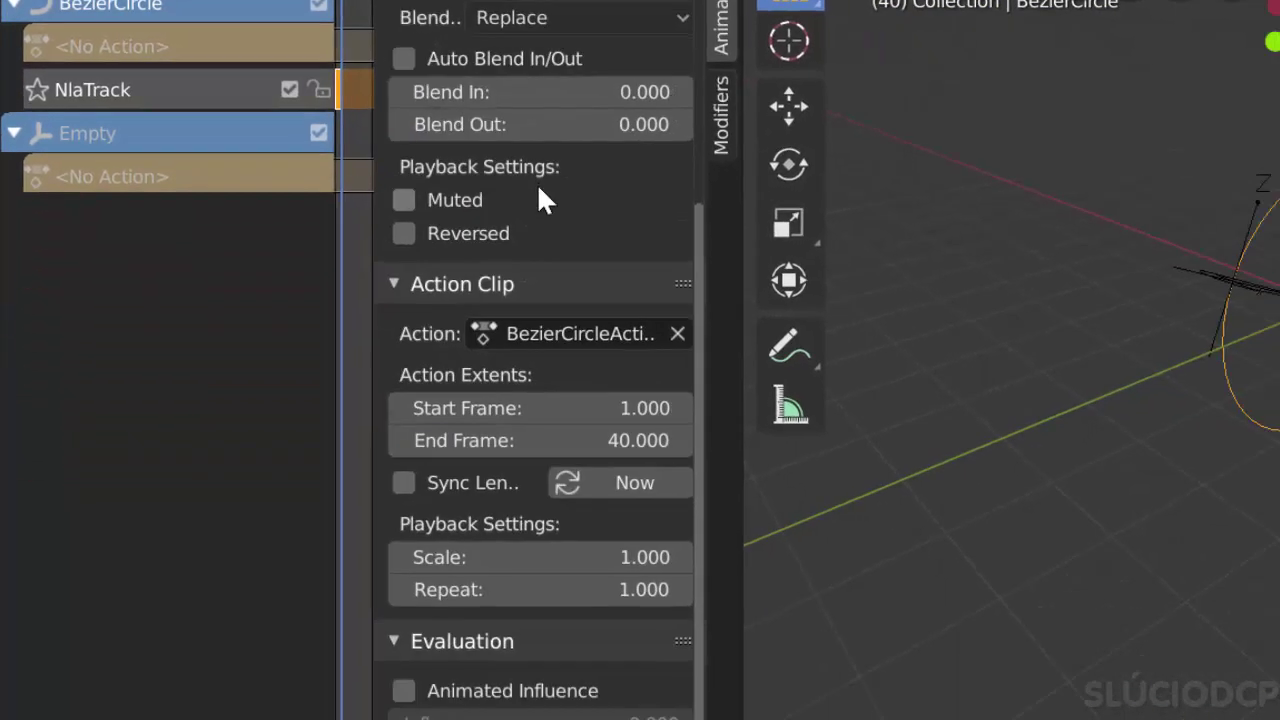
left_click(559, 593)
type("5.000")
key("Return")
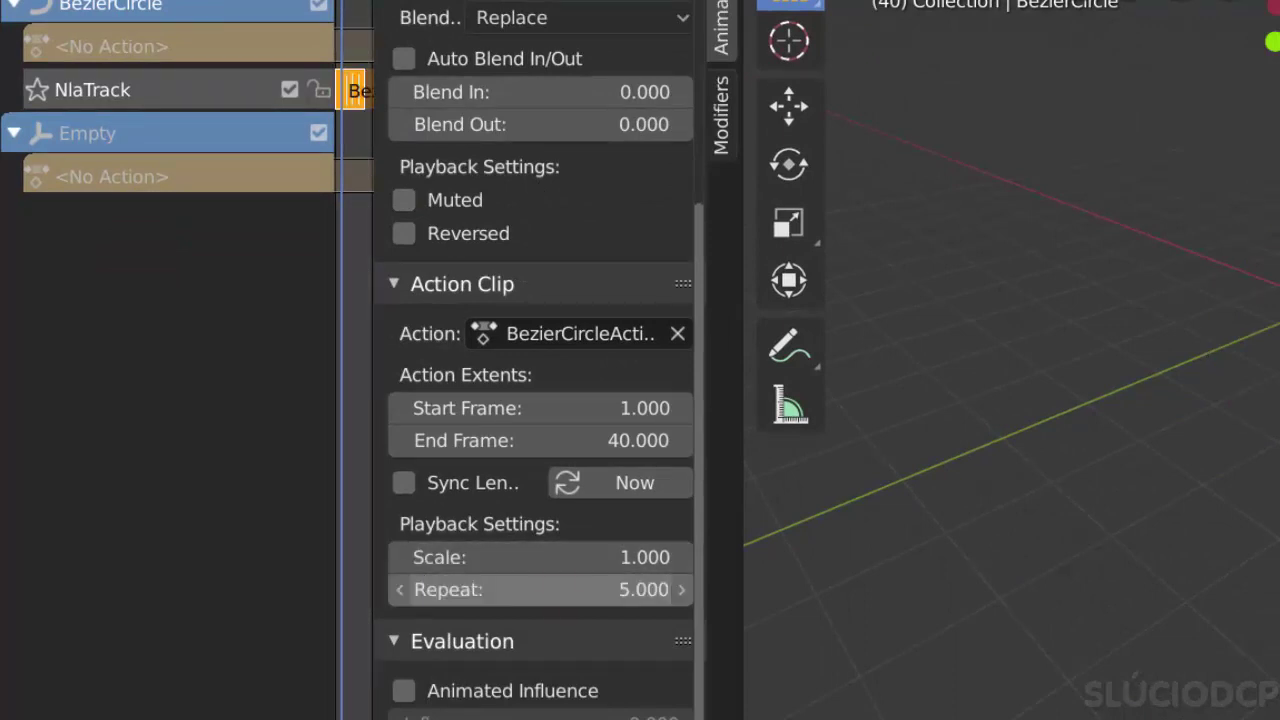
left_click_drag(743, 606, 977, 565)
scroll(806, 551, "up", 4)
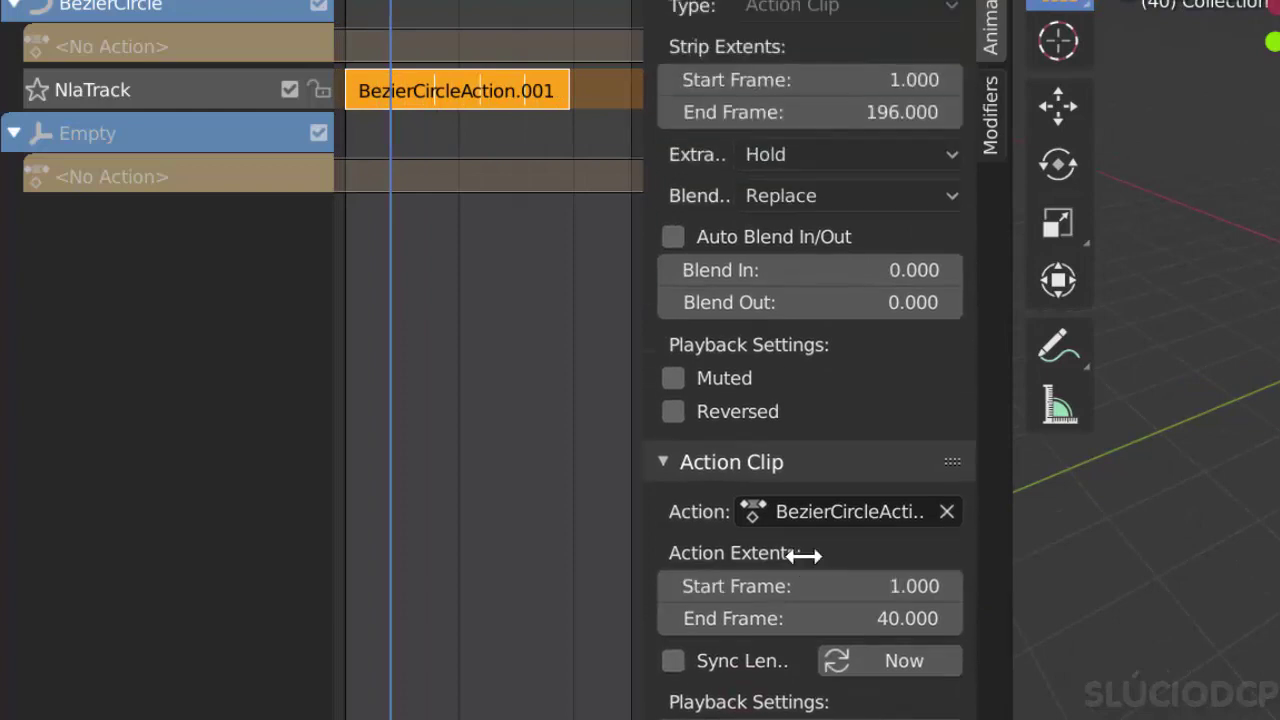
scroll(740, 400, "up", 4)
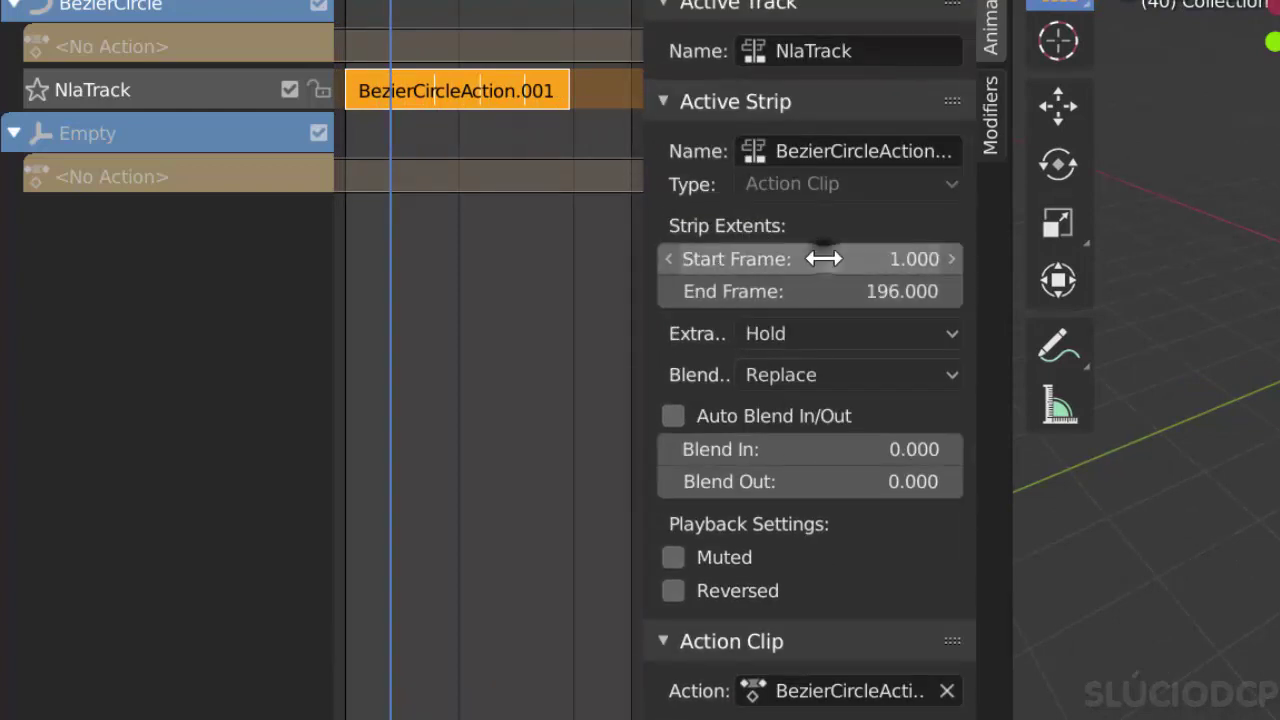
right_click(820, 258)
Add a driver to the strip's Start Frame and rename the circle C.000.
left_click(817, 308)
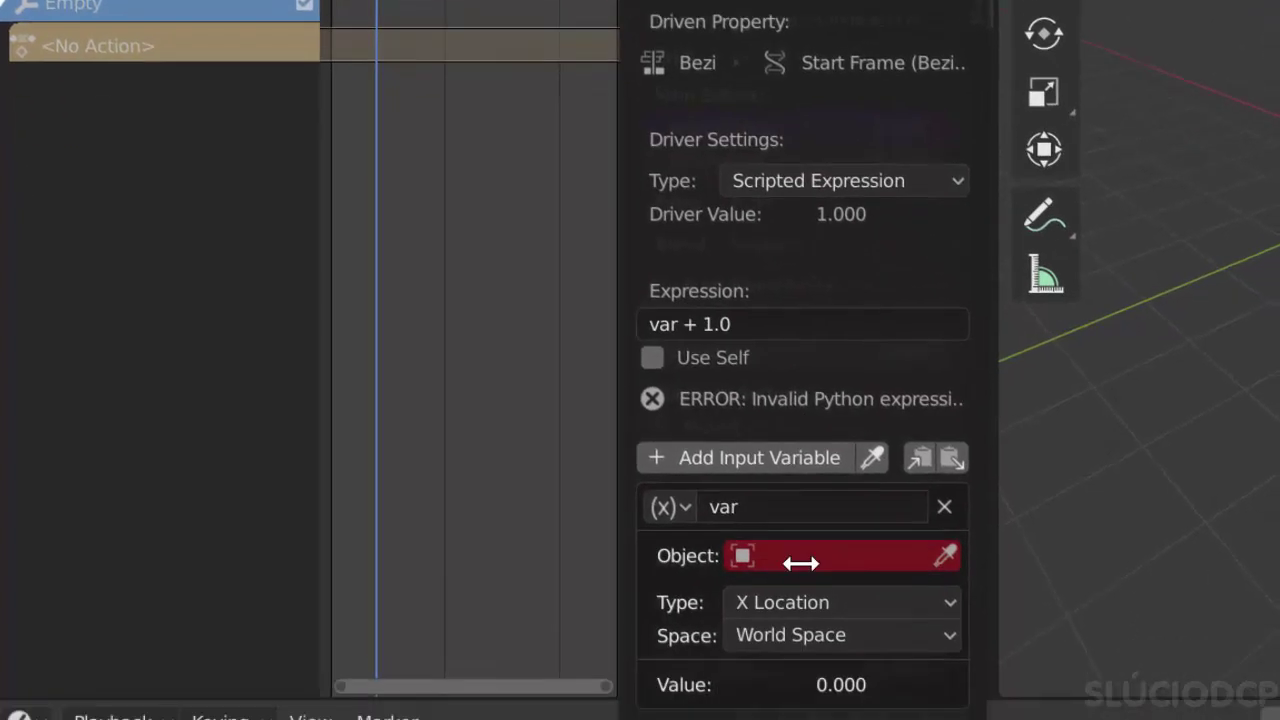
left_click(800, 560)
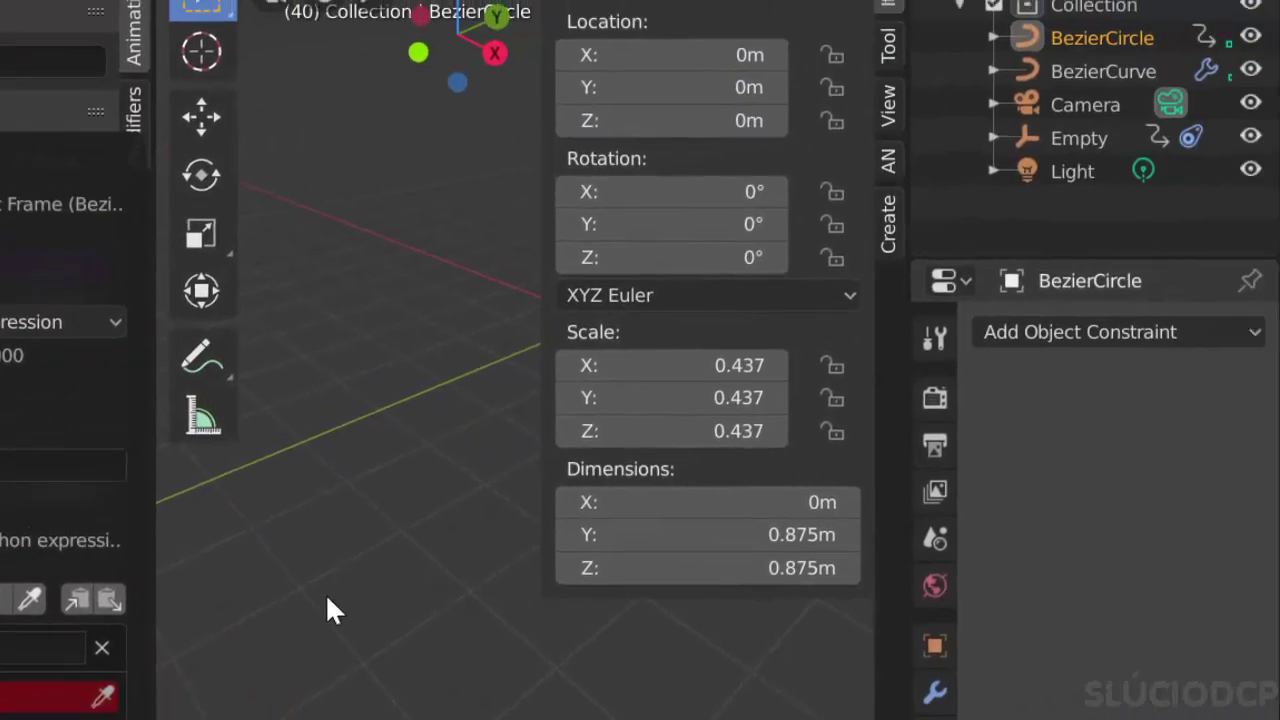
key("KP_Decimal")
left_click(935, 645)
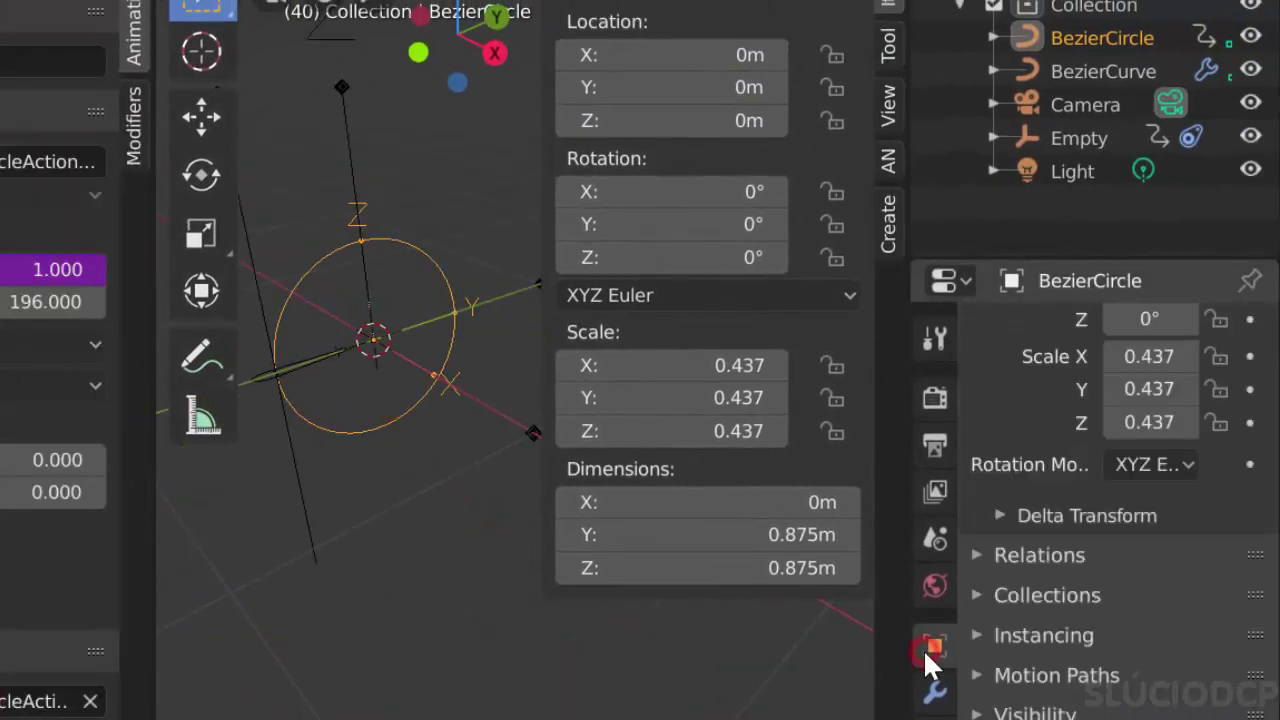
scroll(1026, 647, "up", 2)
scroll(1029, 600, "up", 5)
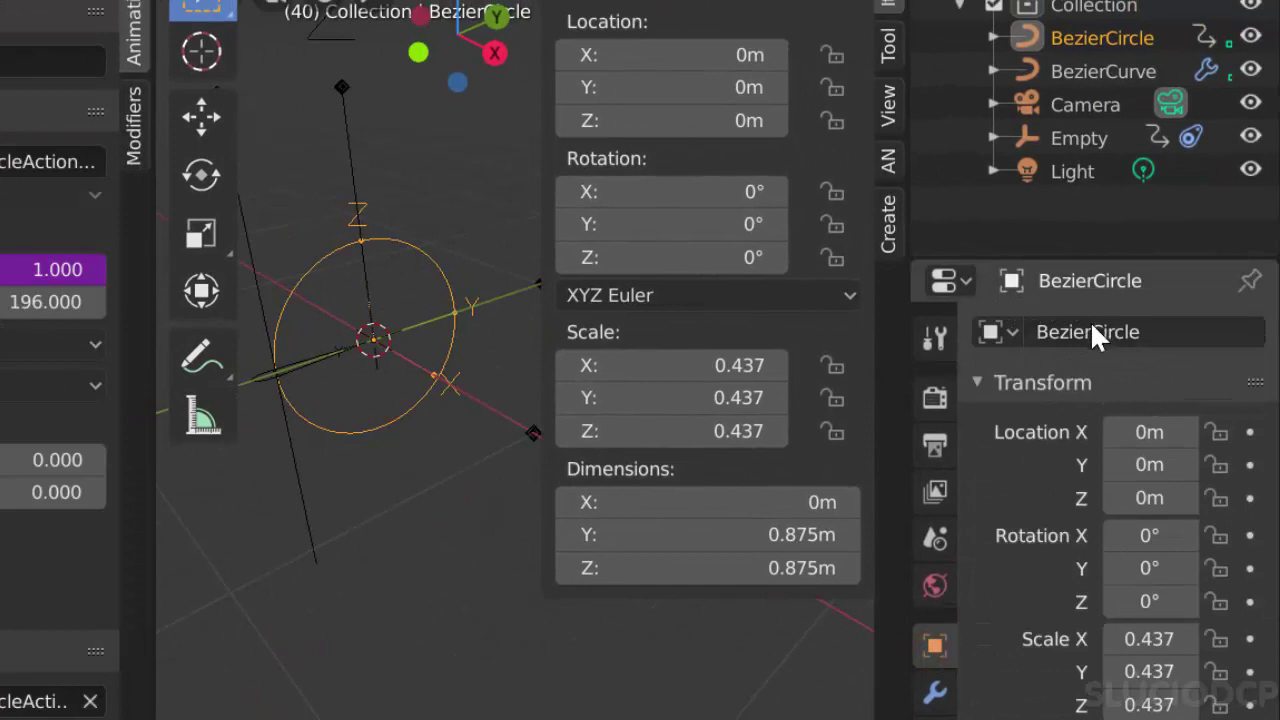
type("000")
key("Return")
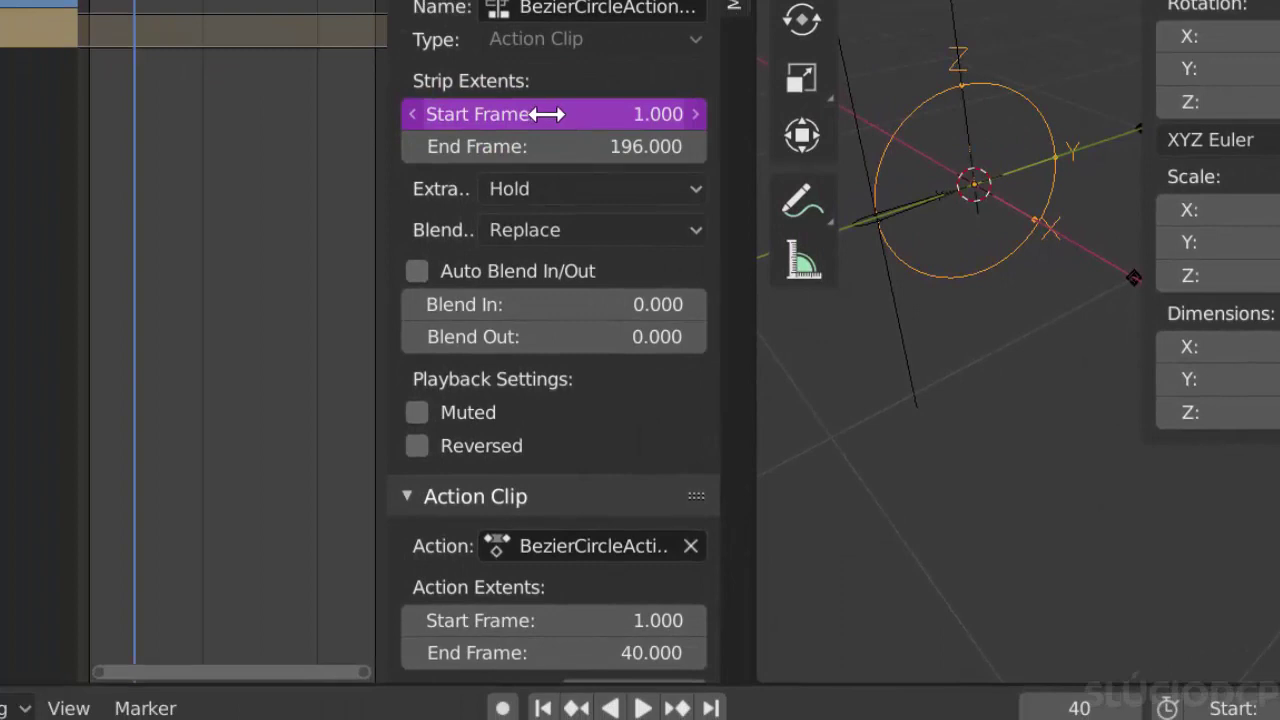
Make the Start Frame driver read C.000's name via int(var[2:5])*7+1.
right_click(545, 115)
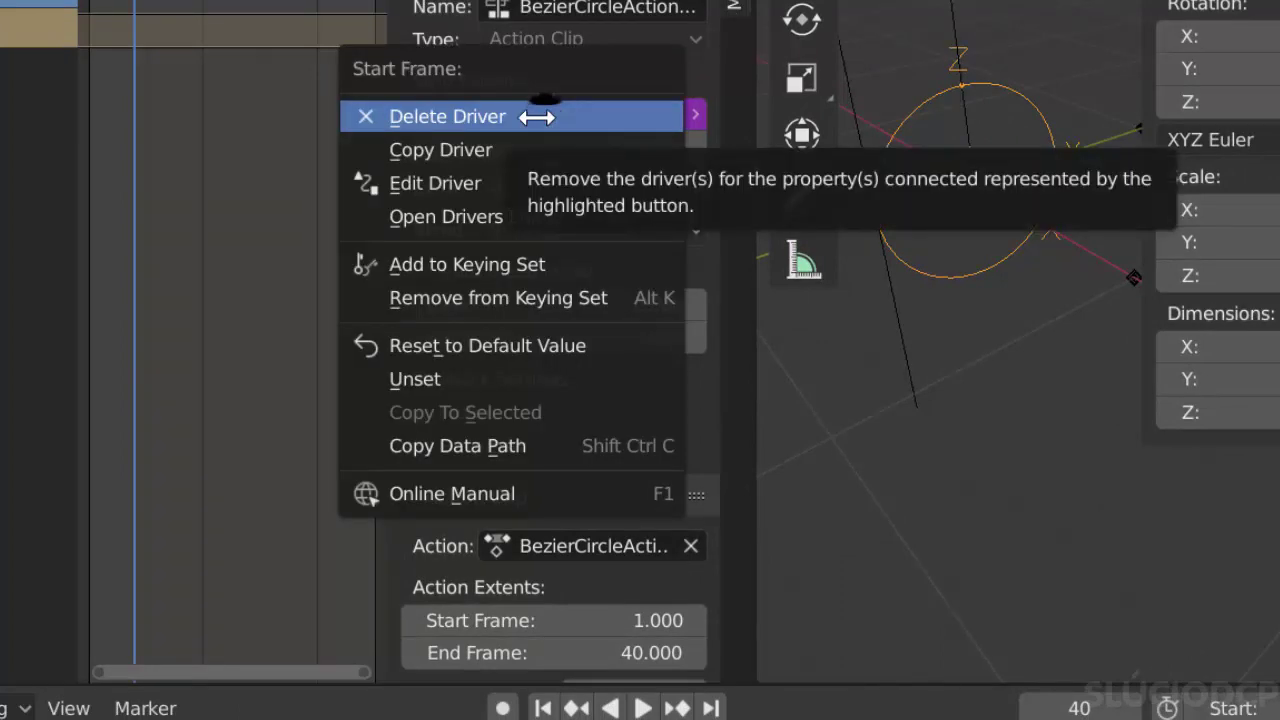
left_click(531, 183)
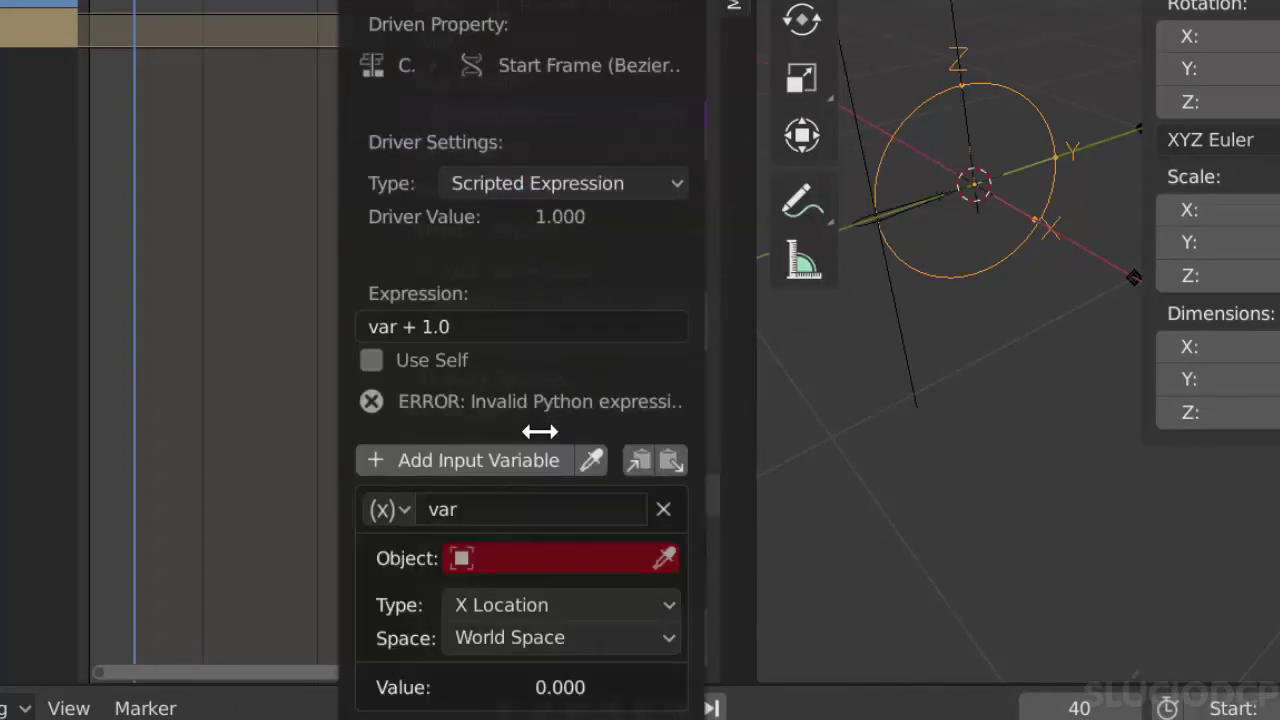
left_click(390, 511)
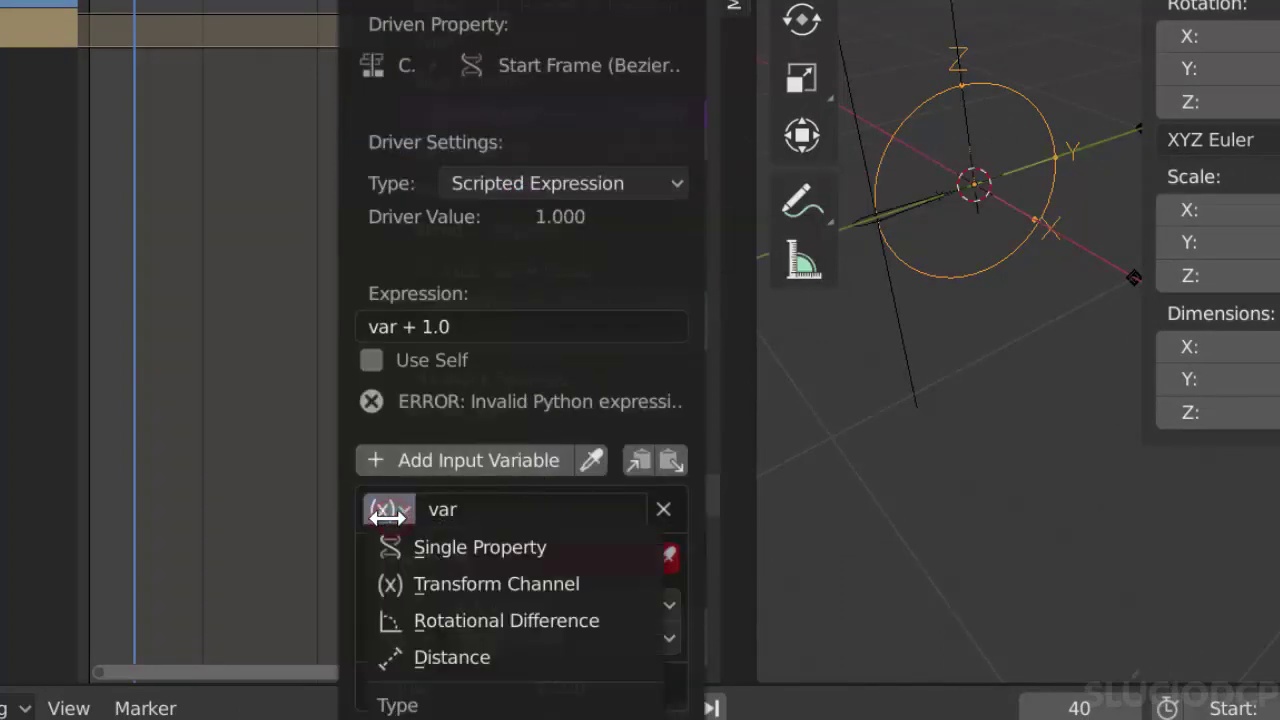
left_click(438, 552)
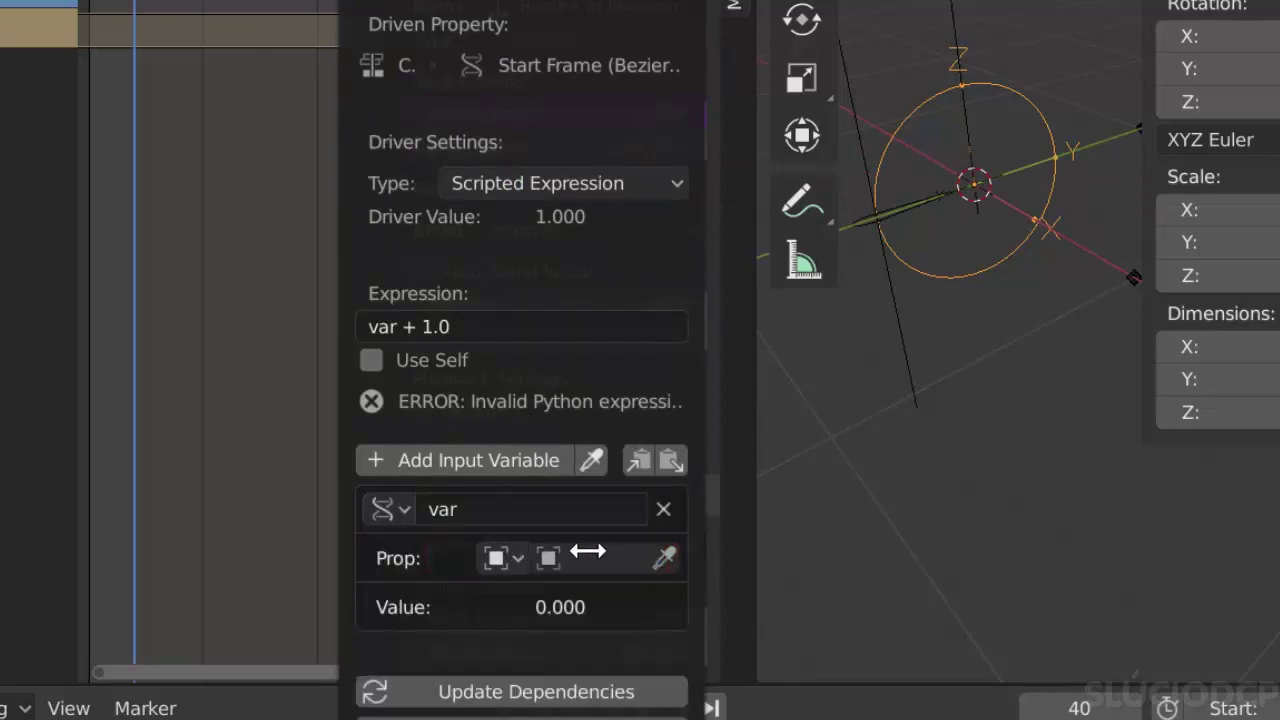
left_click(588, 551)
left_click(601, 244)
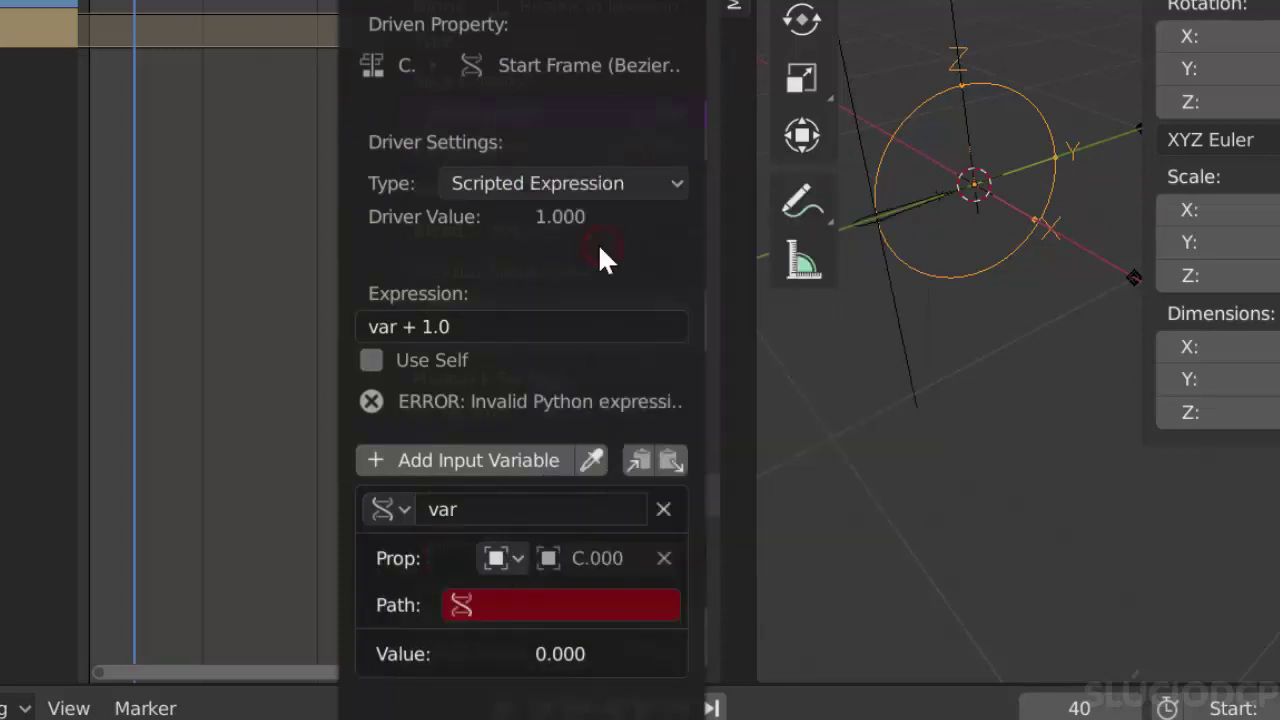
left_click(540, 604)
type("name")
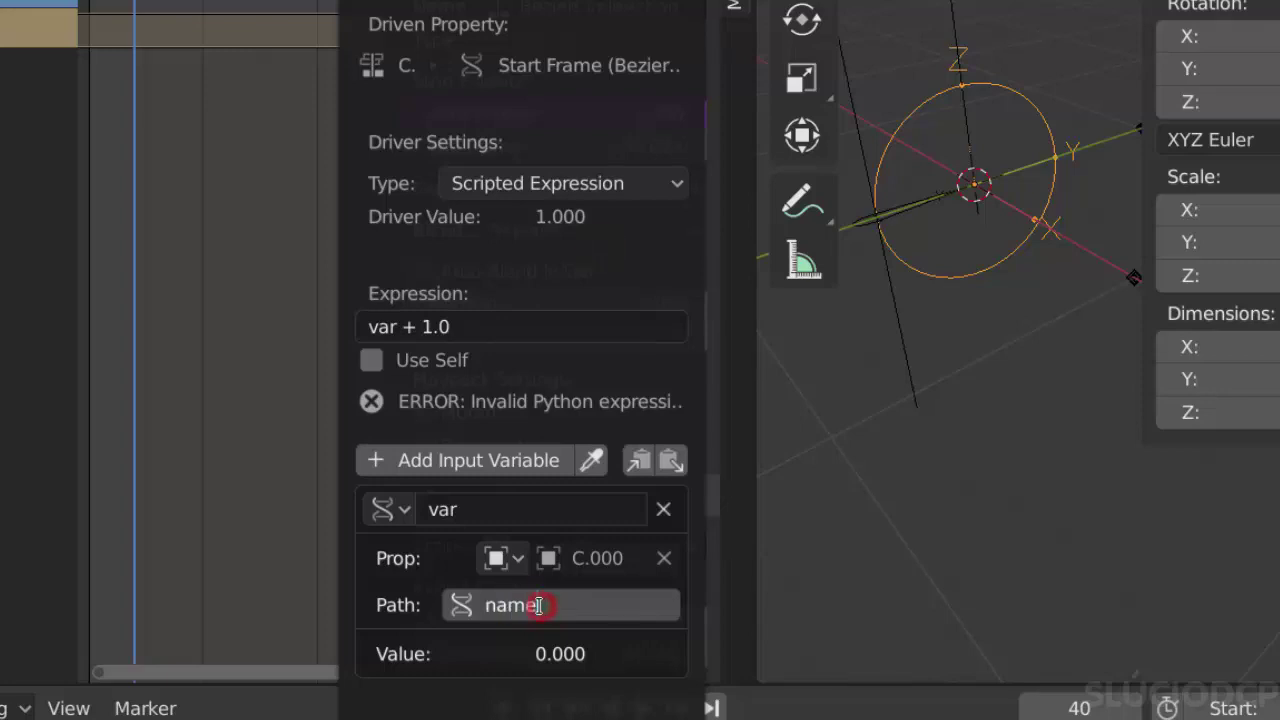
key("Return")
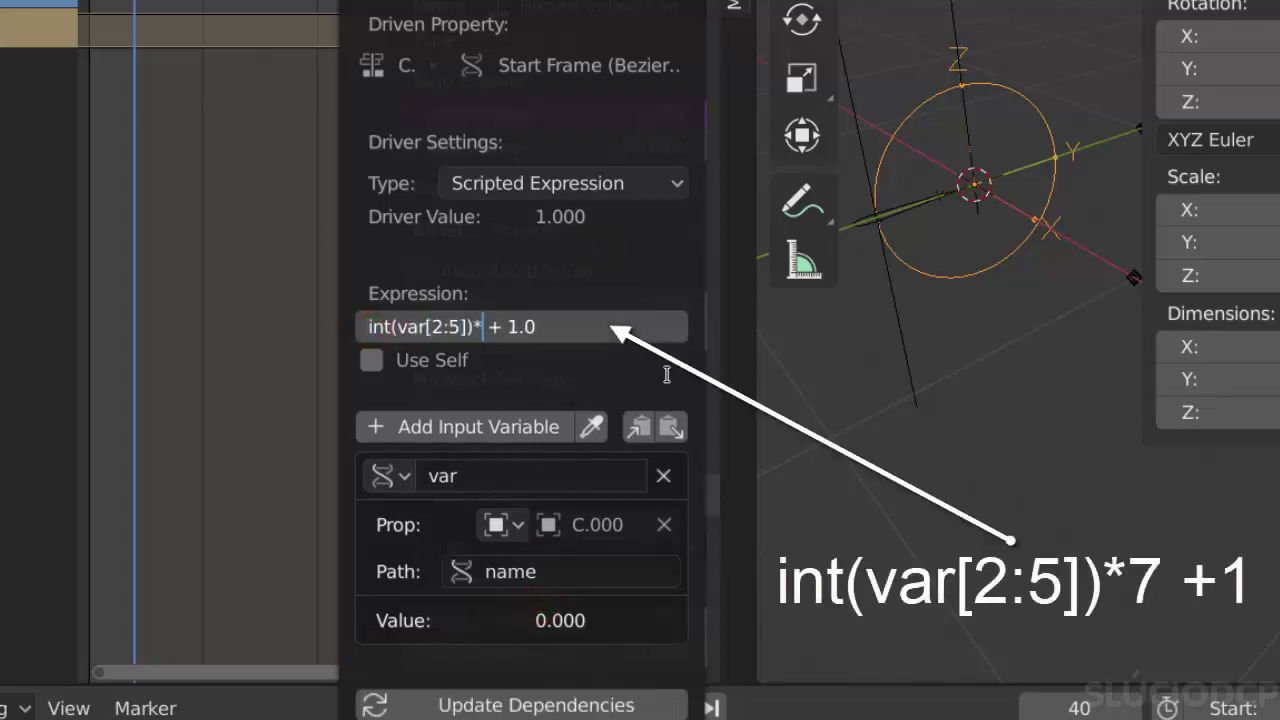
key("Return")
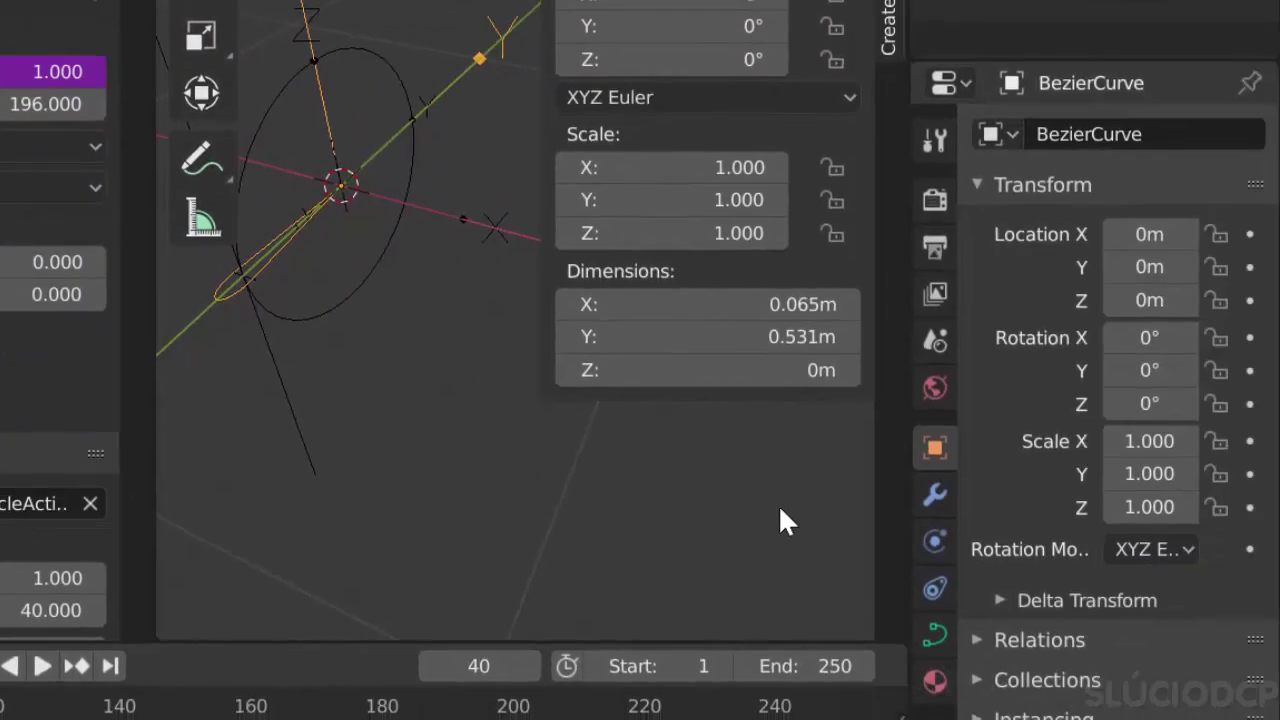
Set the BezierCurve's Geometry Bevel Depth to 0.01 m.
left_click(935, 590)
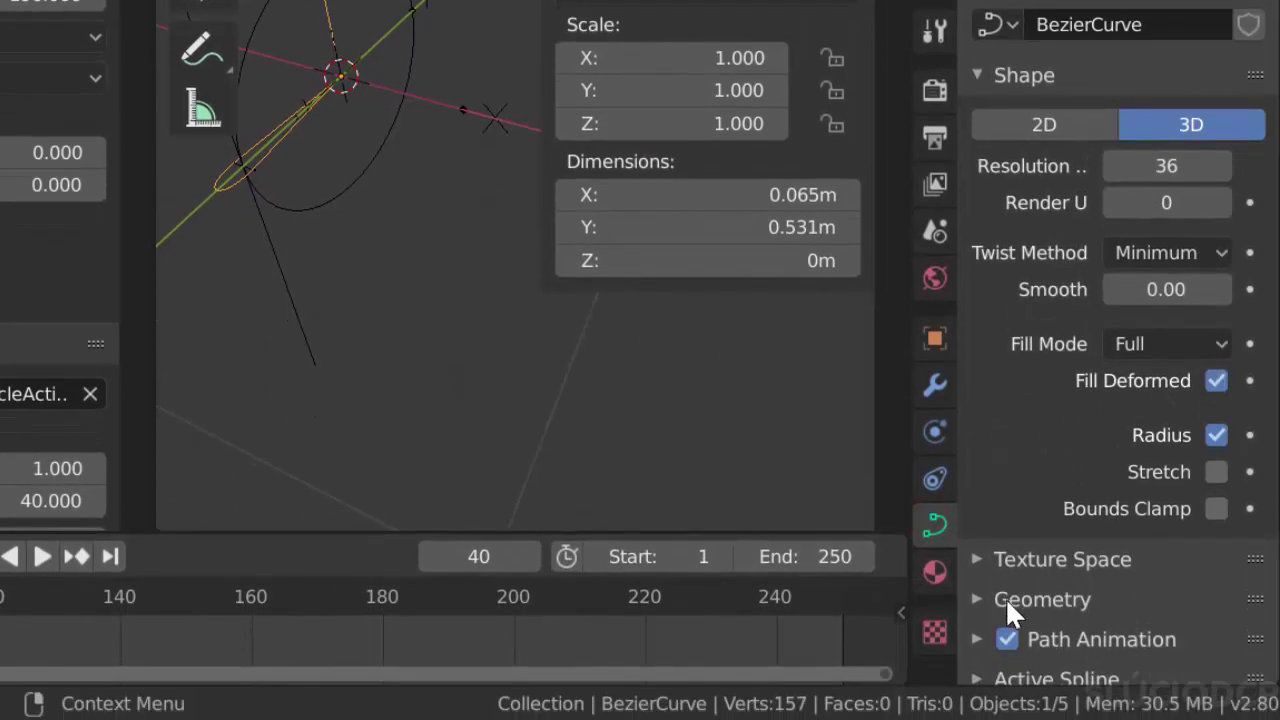
left_click(1005, 600)
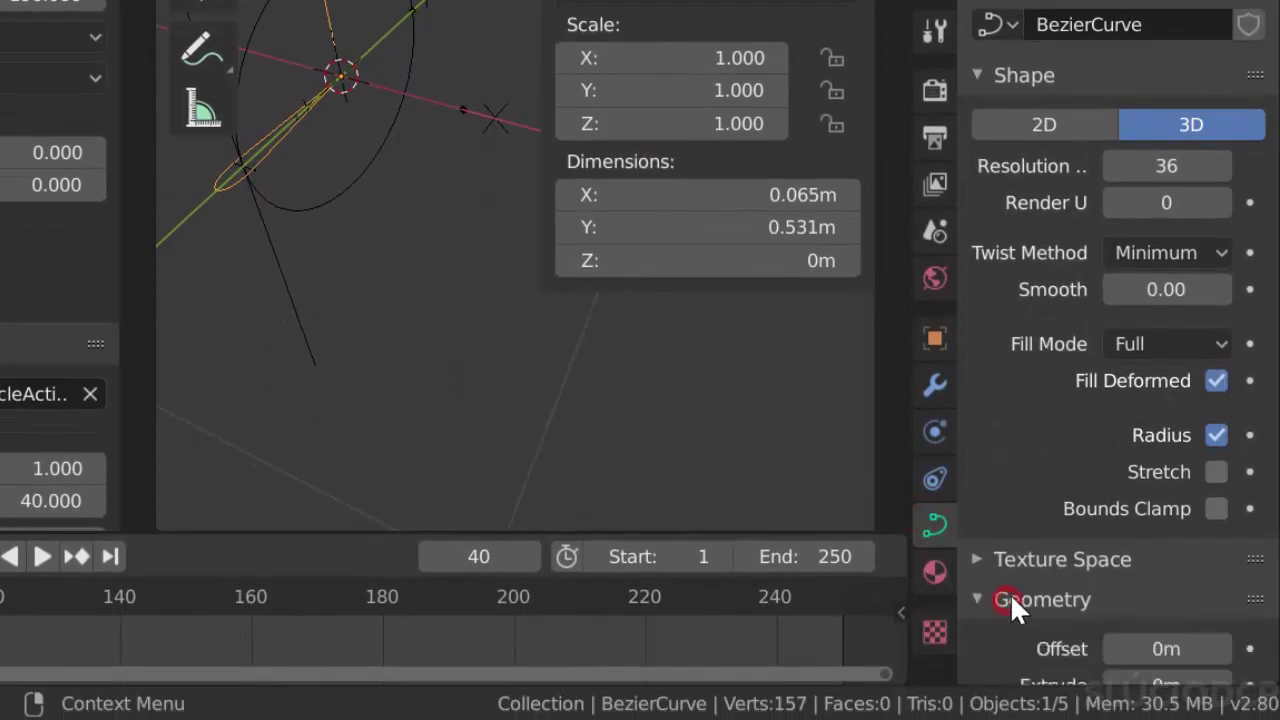
scroll(1019, 571, "down", 4)
scroll(1030, 517, "down", 4)
scroll(1030, 517, "down", 2)
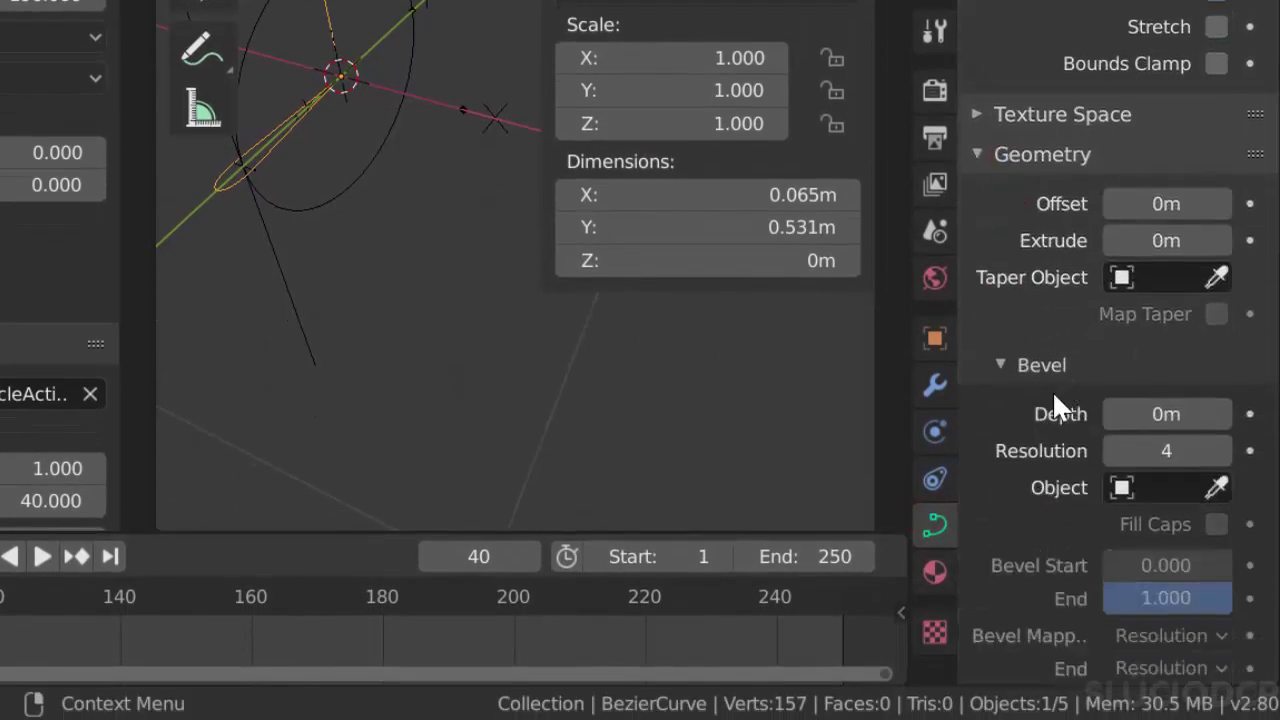
left_click(1218, 418)
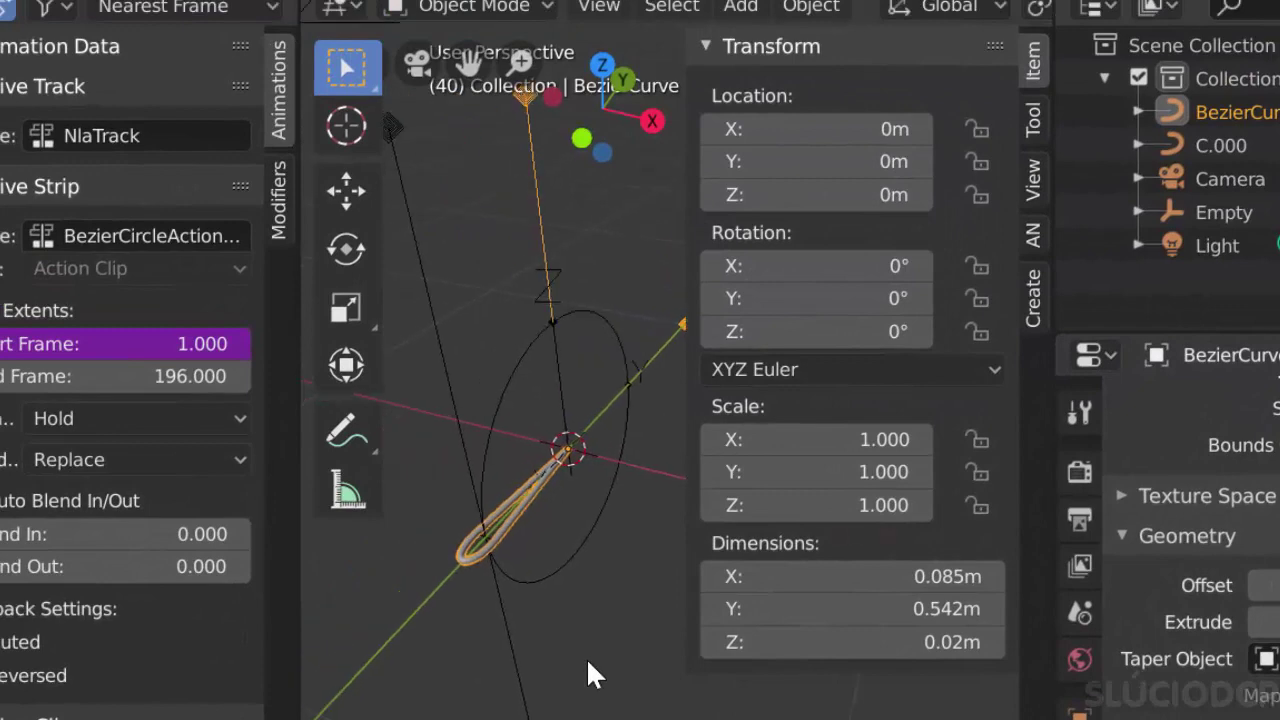
left_click(557, 385)
Select the circle, Empty and petal curve and duplicate them in place.
middle_click_drag(556, 377, 516, 475)
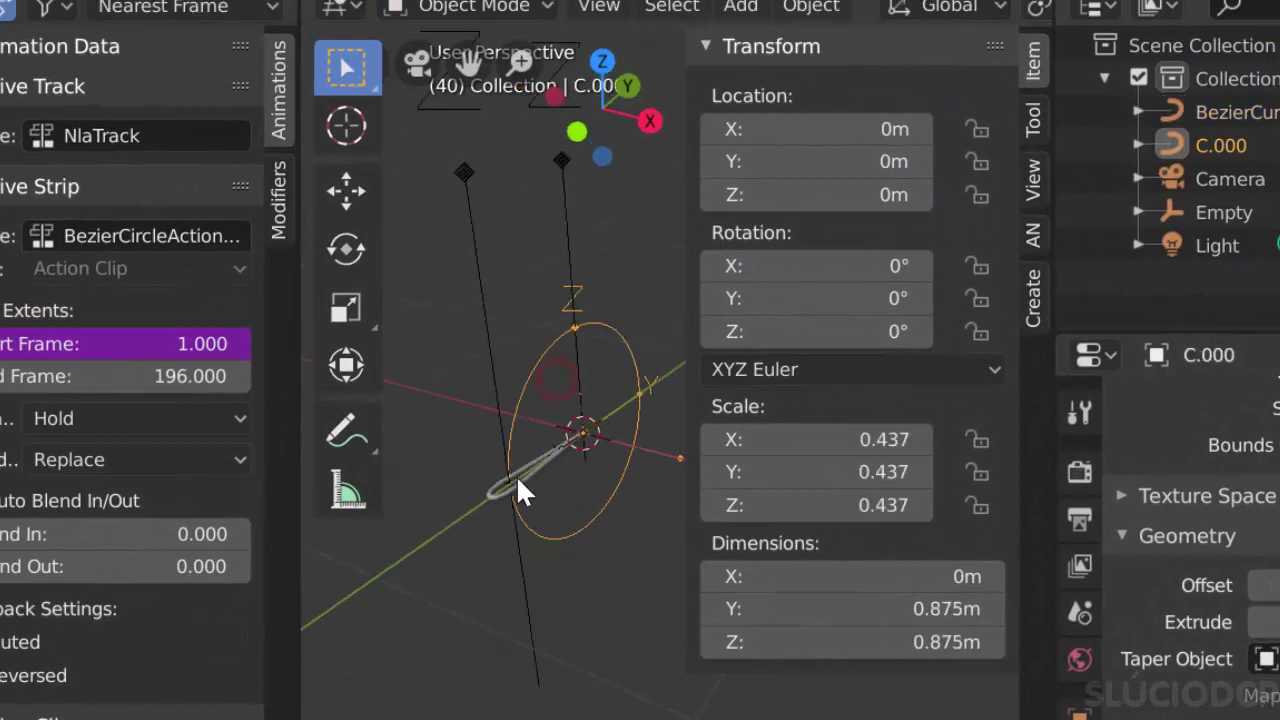
left_click(494, 400, "shift")
left_click(500, 495, "shift")
key("shift+d")
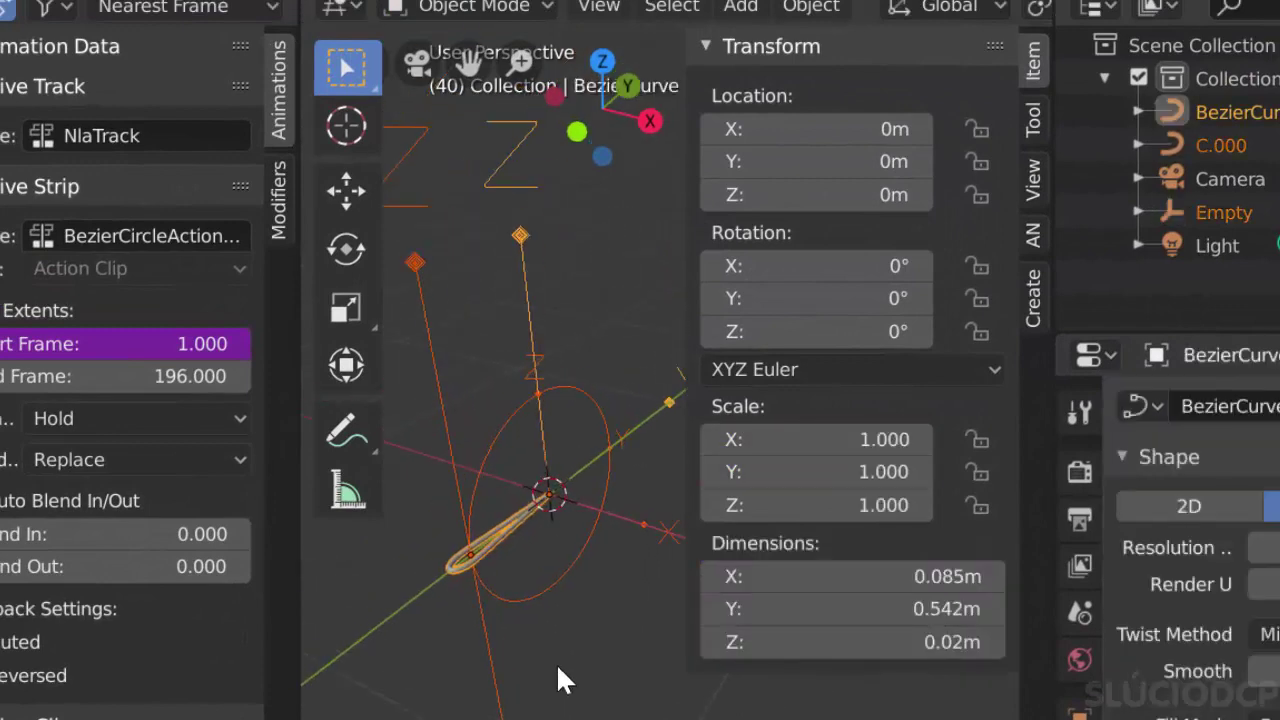
right_click(560, 680)
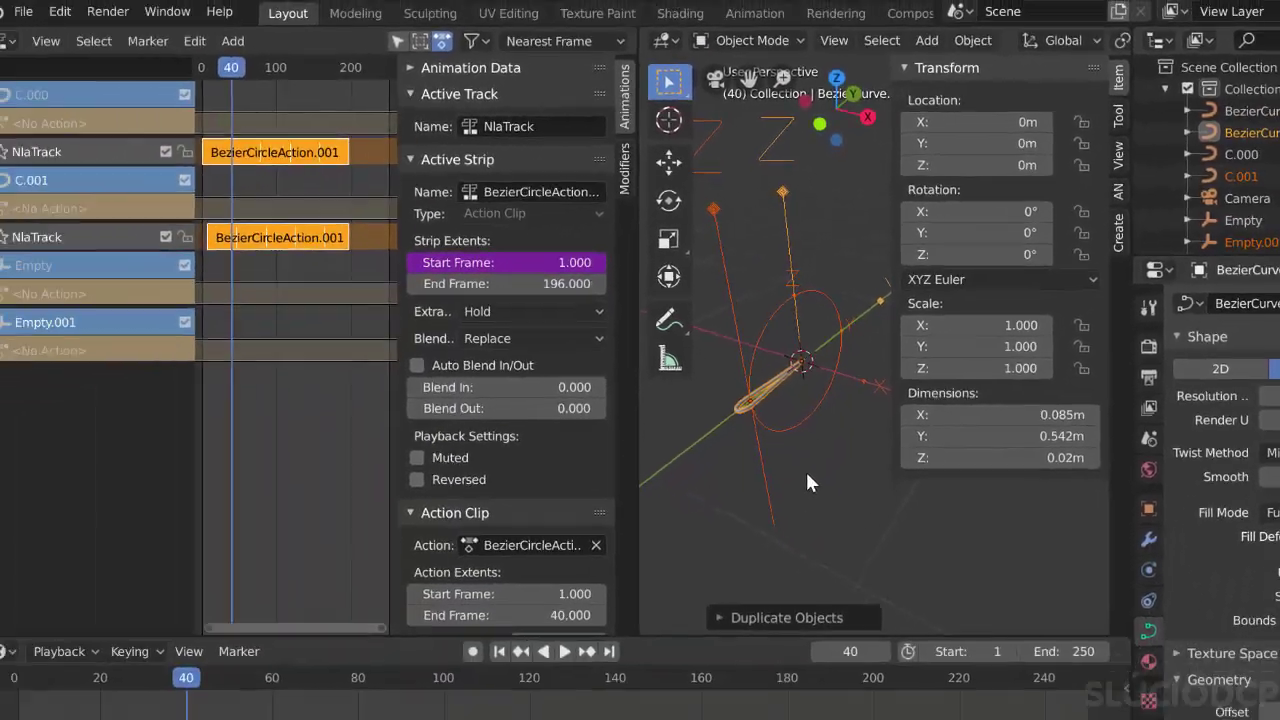
Repeat the duplication three more times, then view the staggered rings from the front at frame 51.
key("shift+r")
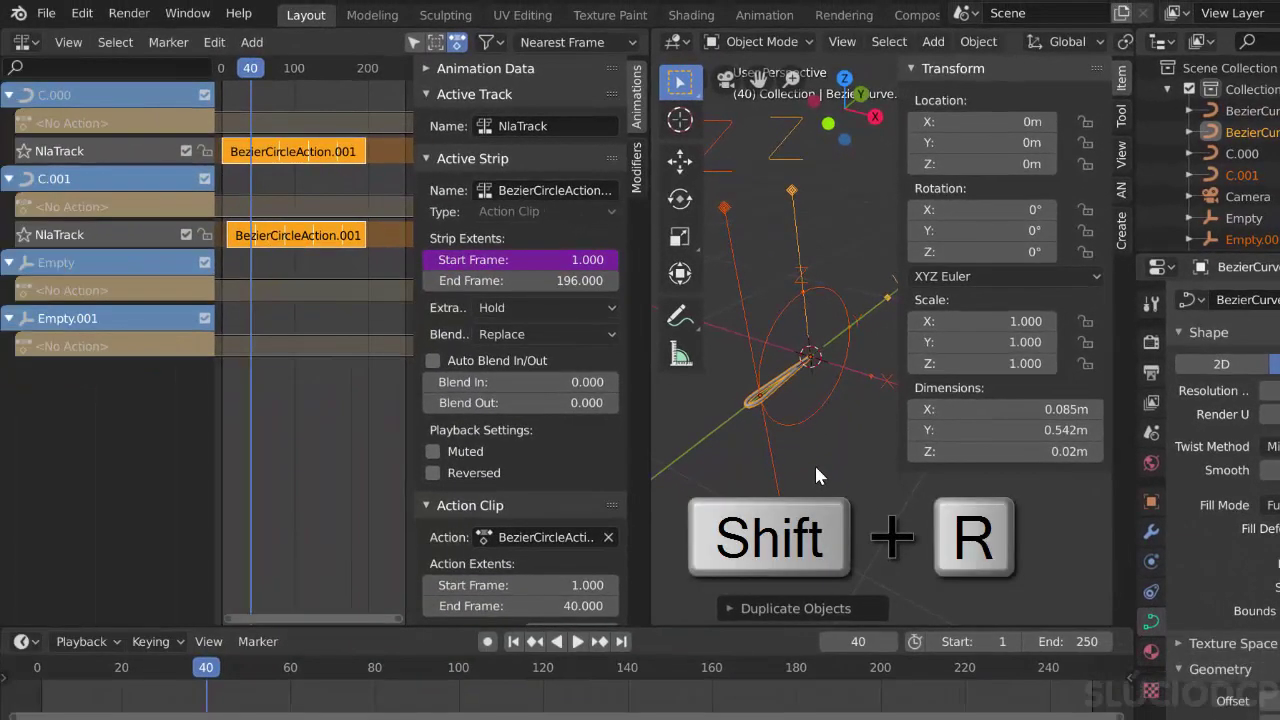
key("shift+r")
key("shift+r")
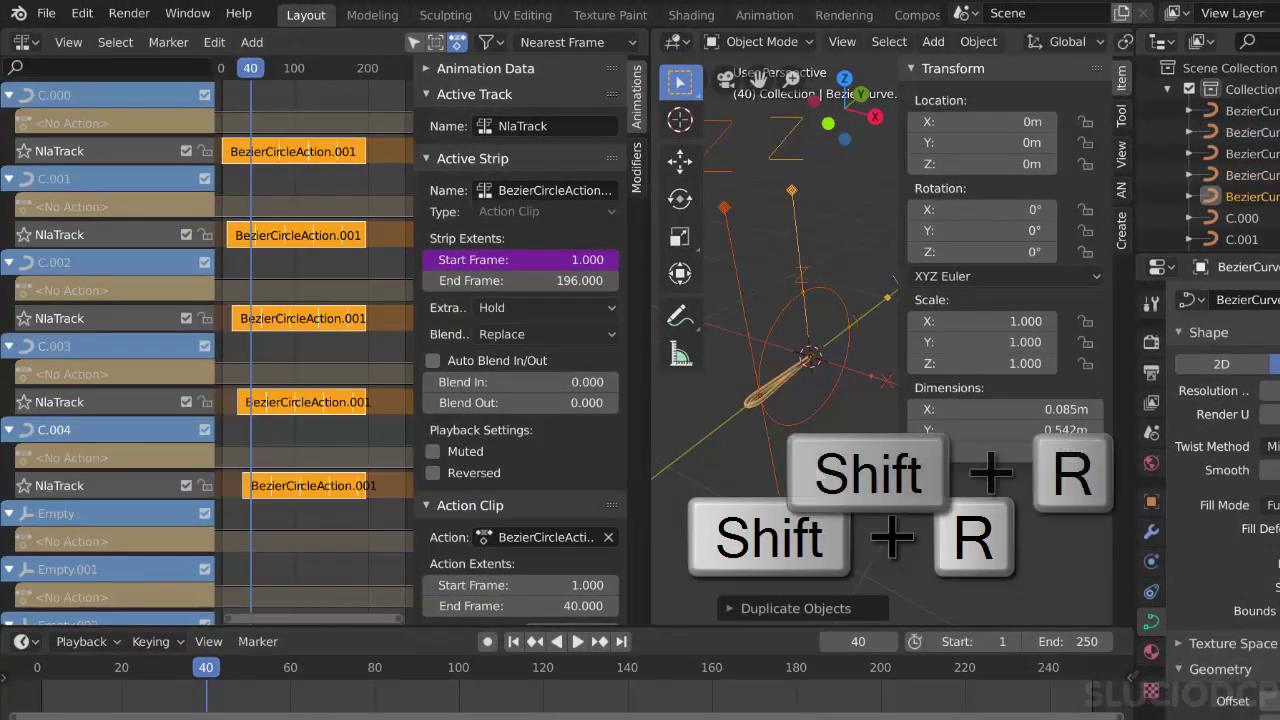
key("shift+r")
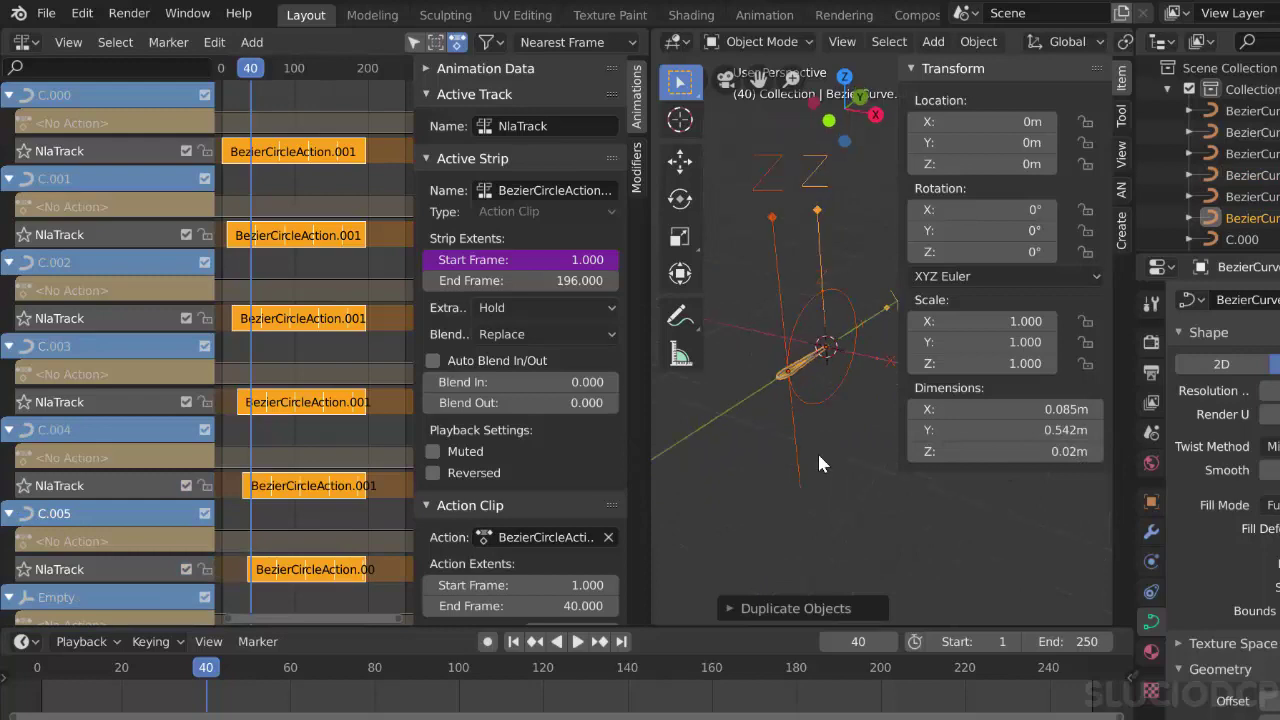
mouse_move(210, 676)
left_mouse_down()
mouse_move(386, 677)
mouse_move(527, 697)
mouse_move(40, 697)
mouse_move(421, 697)
left_mouse_up()
key("KP_1")
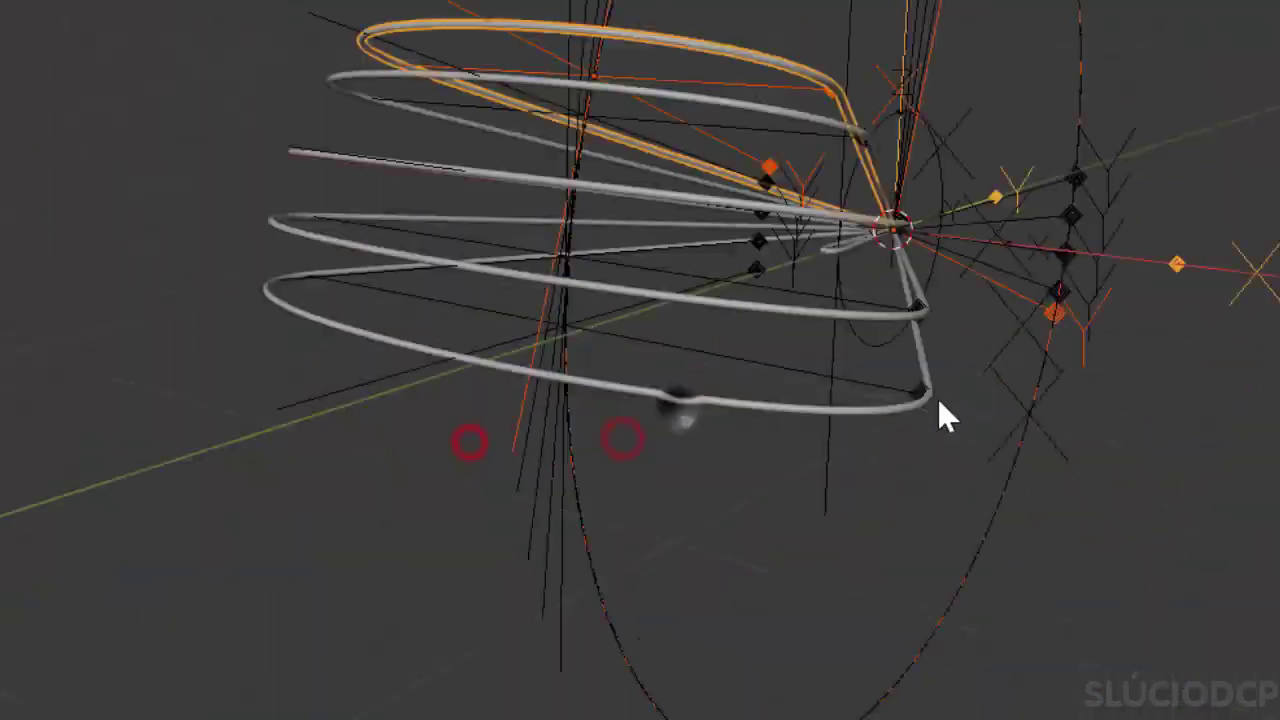
Set the world background colour to black.
left_click(892, 229)
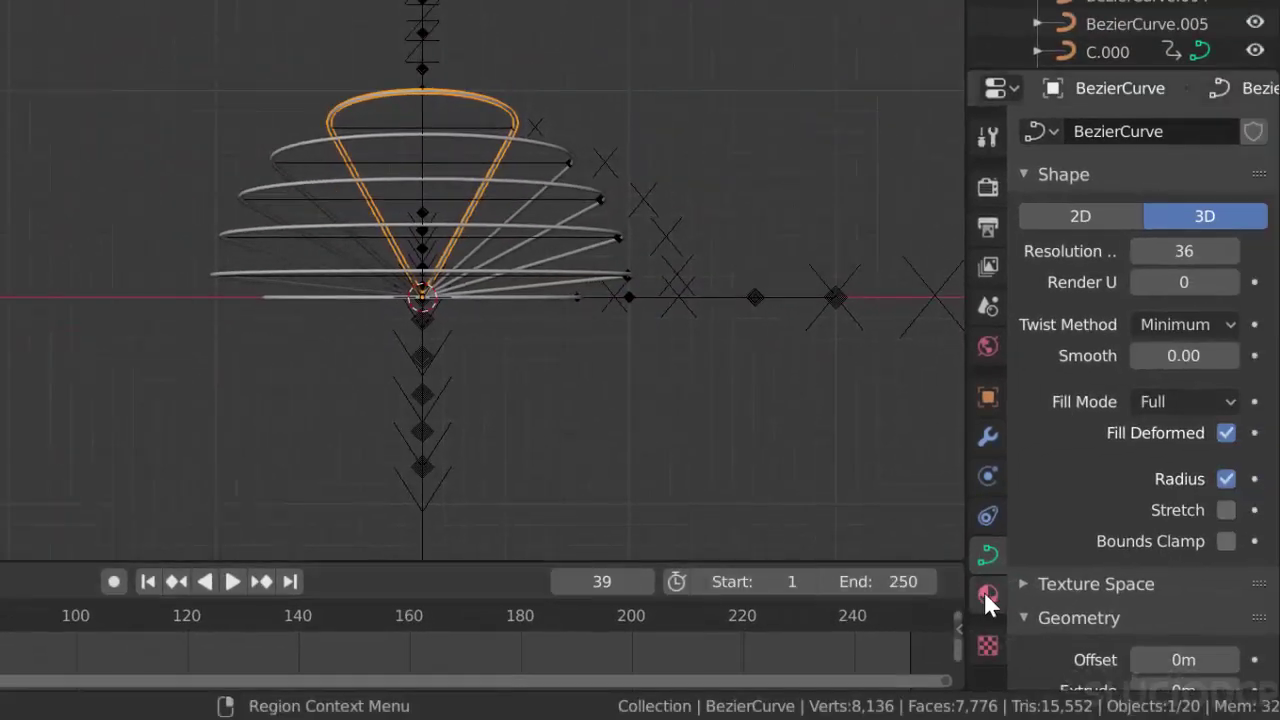
left_click(987, 594)
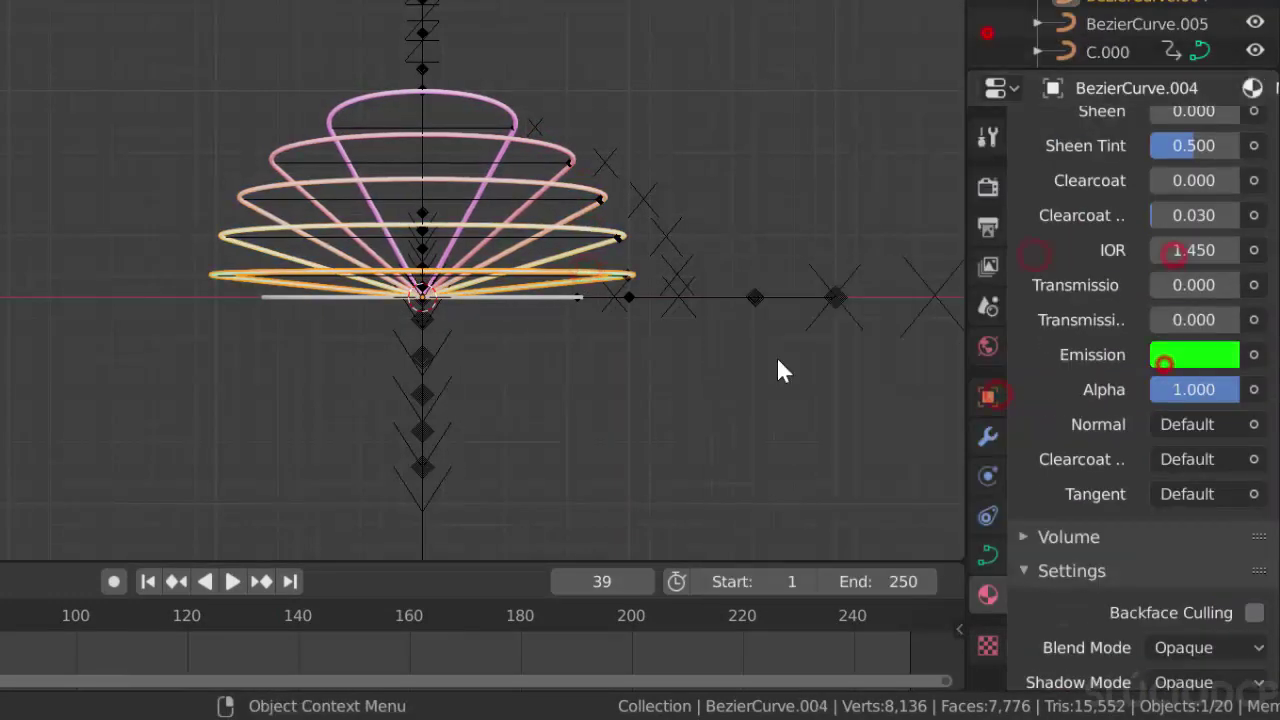
left_click(986, 346)
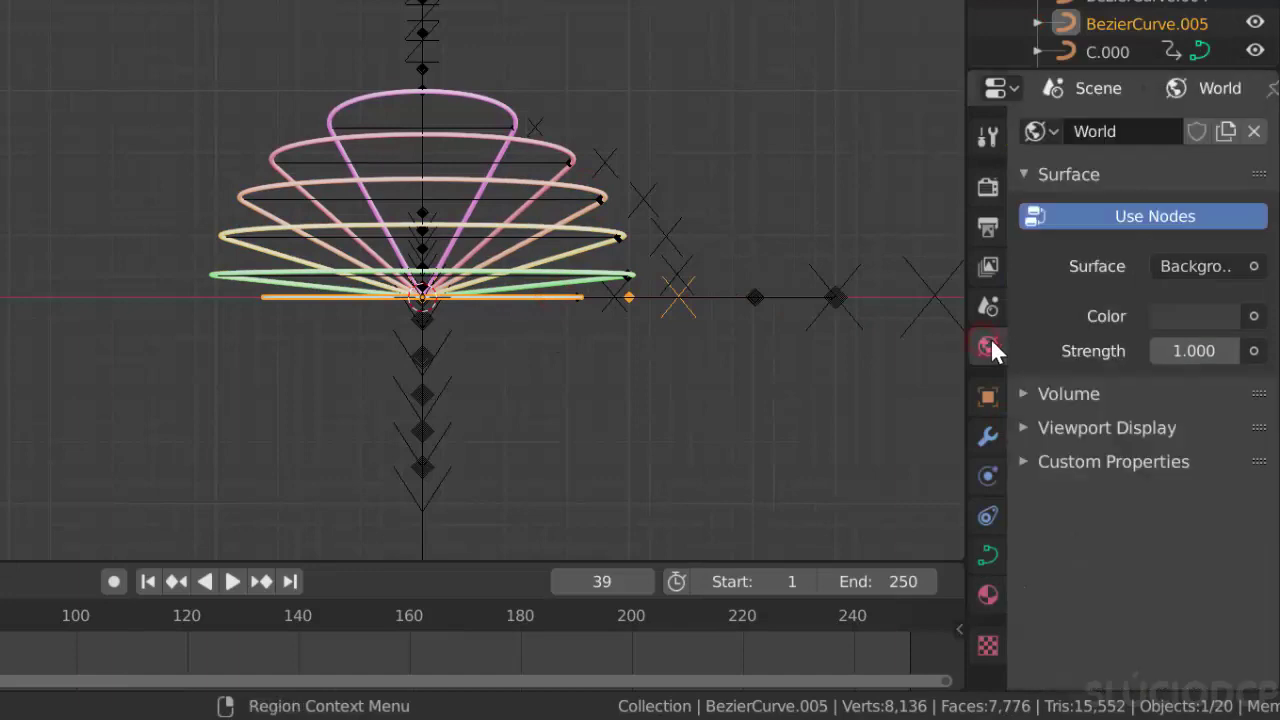
left_click(1158, 316)
left_click(1217, 57)
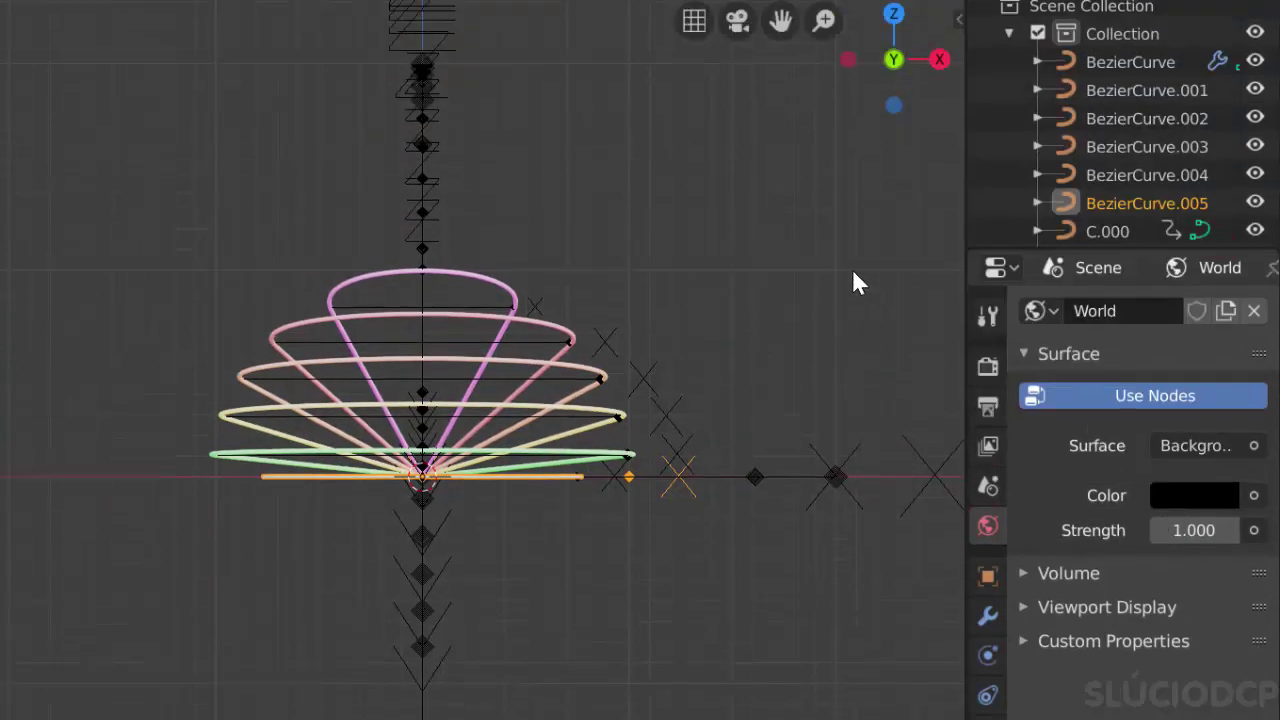
Switch the viewport to rendered shading and play through the animation to preview the rings.
left_click(909, 56)
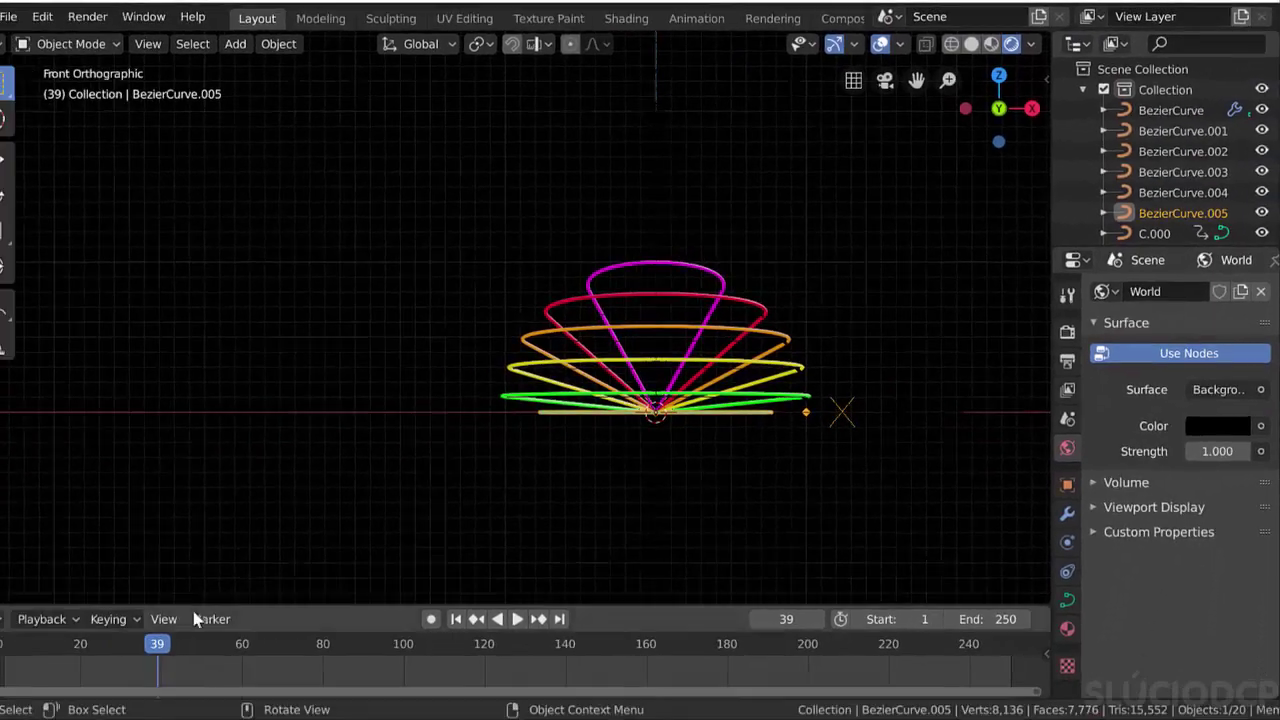
key("space")
mouse_move(188, 651)
left_mouse_down()
mouse_move(418, 680)
mouse_move(366, 669)
left_mouse_up()
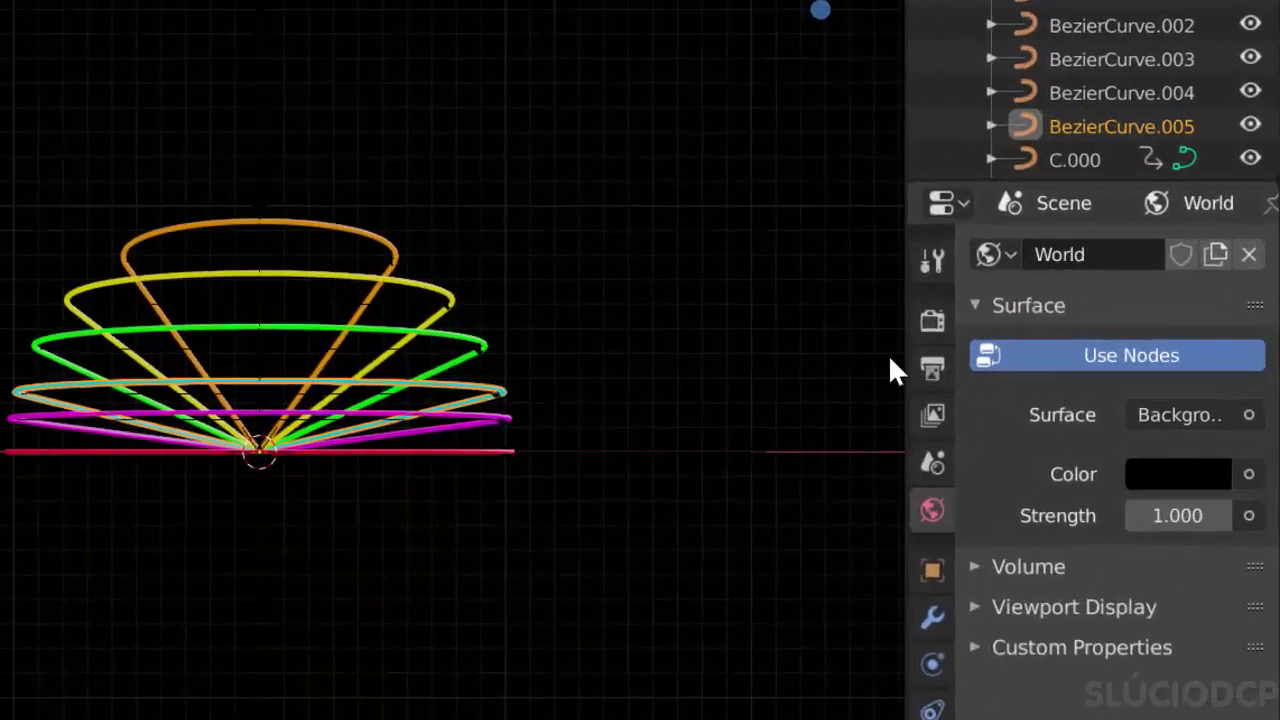
Set the render resolution to 50% and align the camera to the current view.
left_click(1067, 360)
type("0")
key("Return")
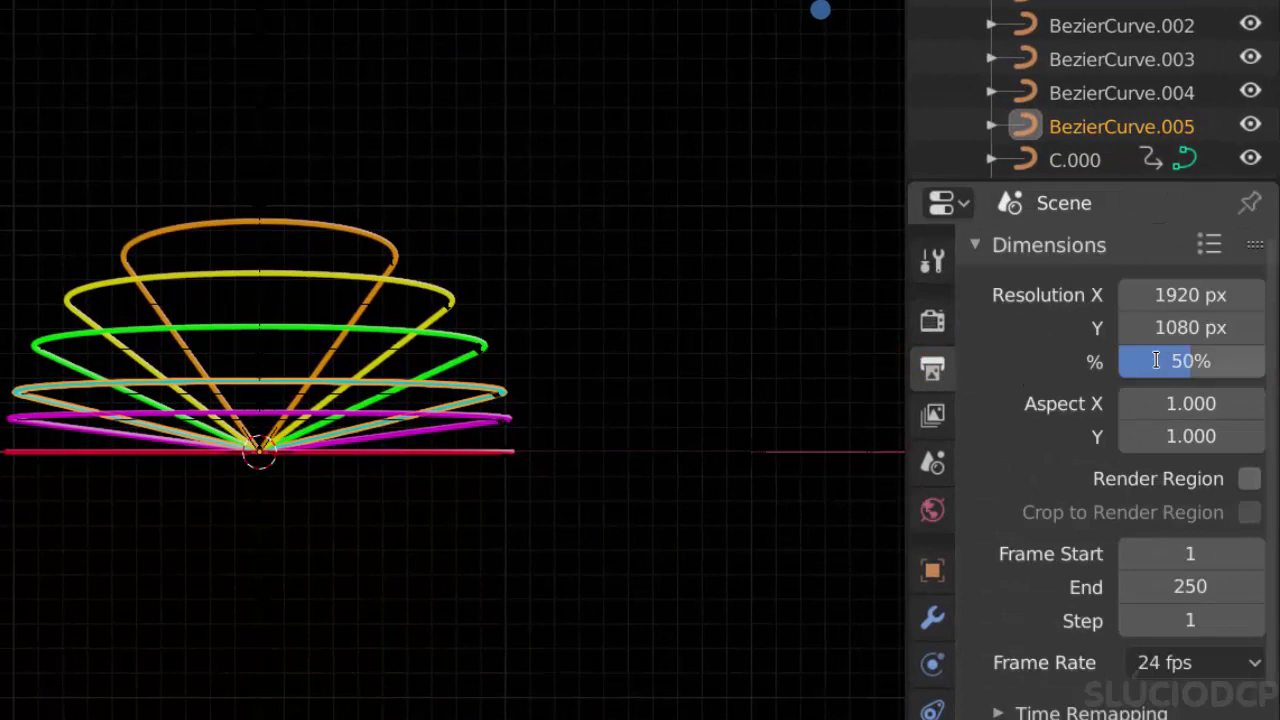
key("ctrl+alt+KP_0")
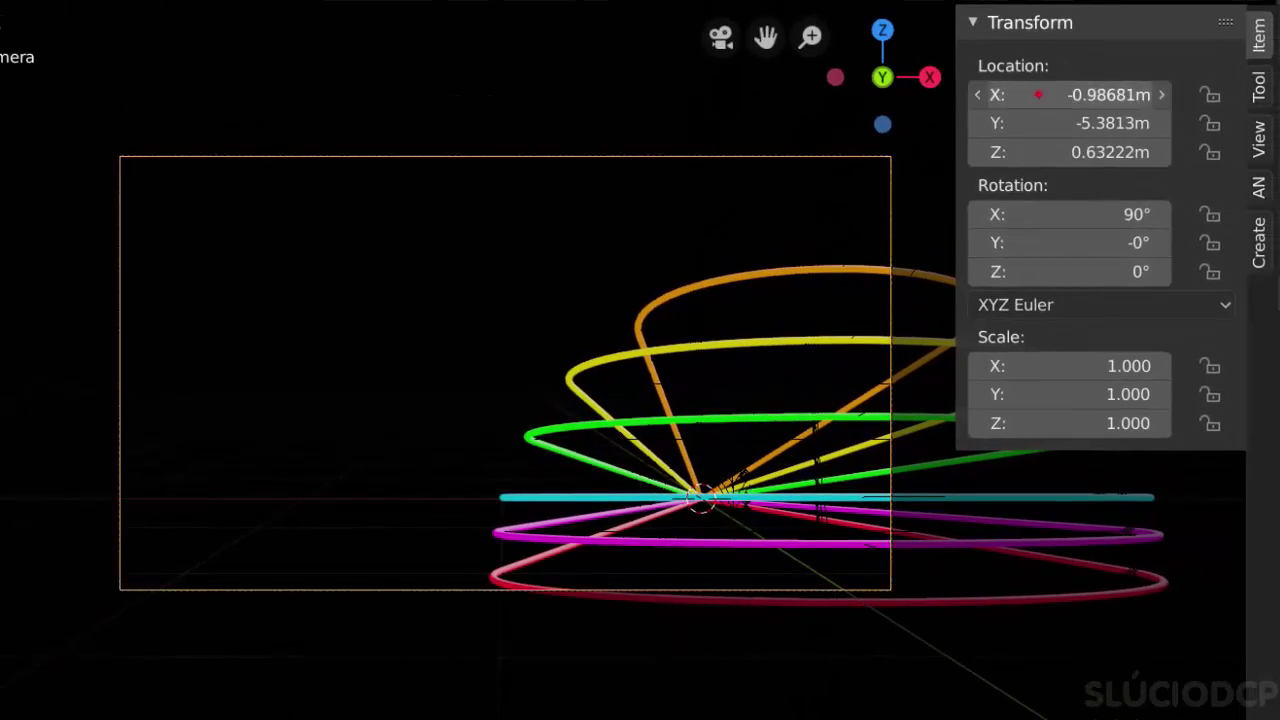
Place the camera at X 0, Z 0 and pull it back to Y -7.4513 m.
key("BackSpace")
scroll(1115, 123, "down", 2, "ctrl")
key("BackSpace")
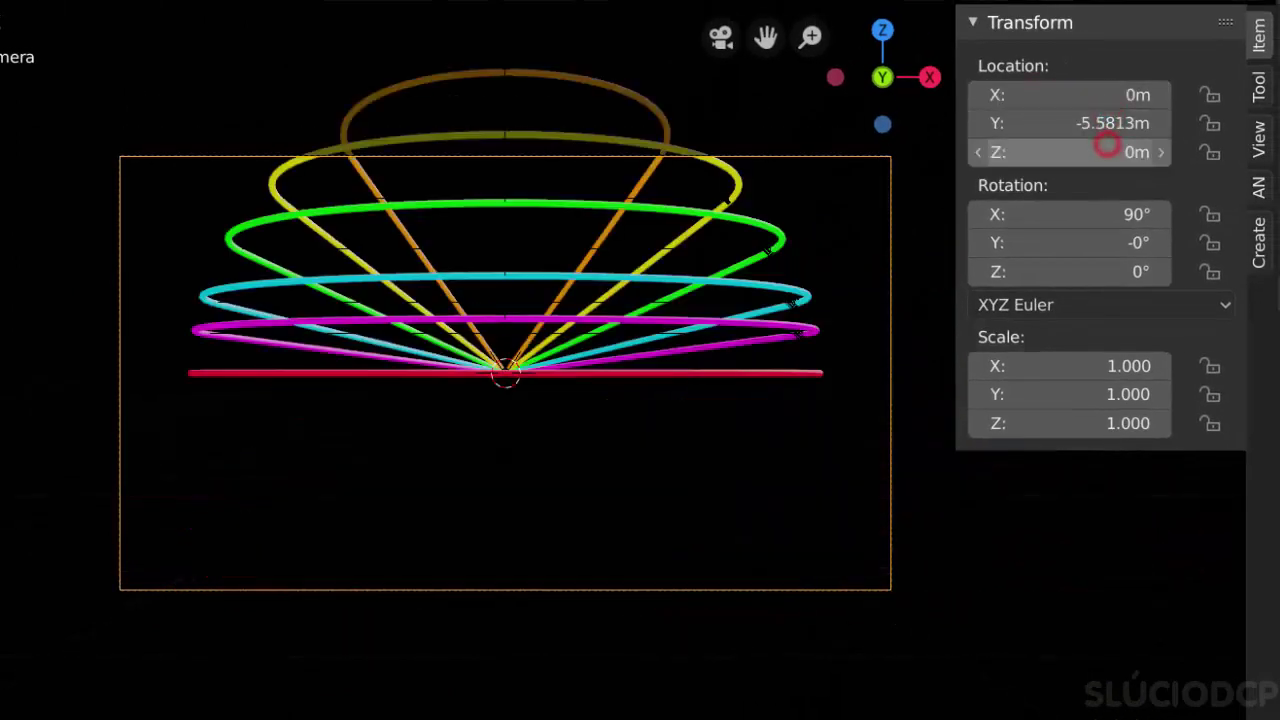
left_click_drag(1107, 123, 1070, 123)
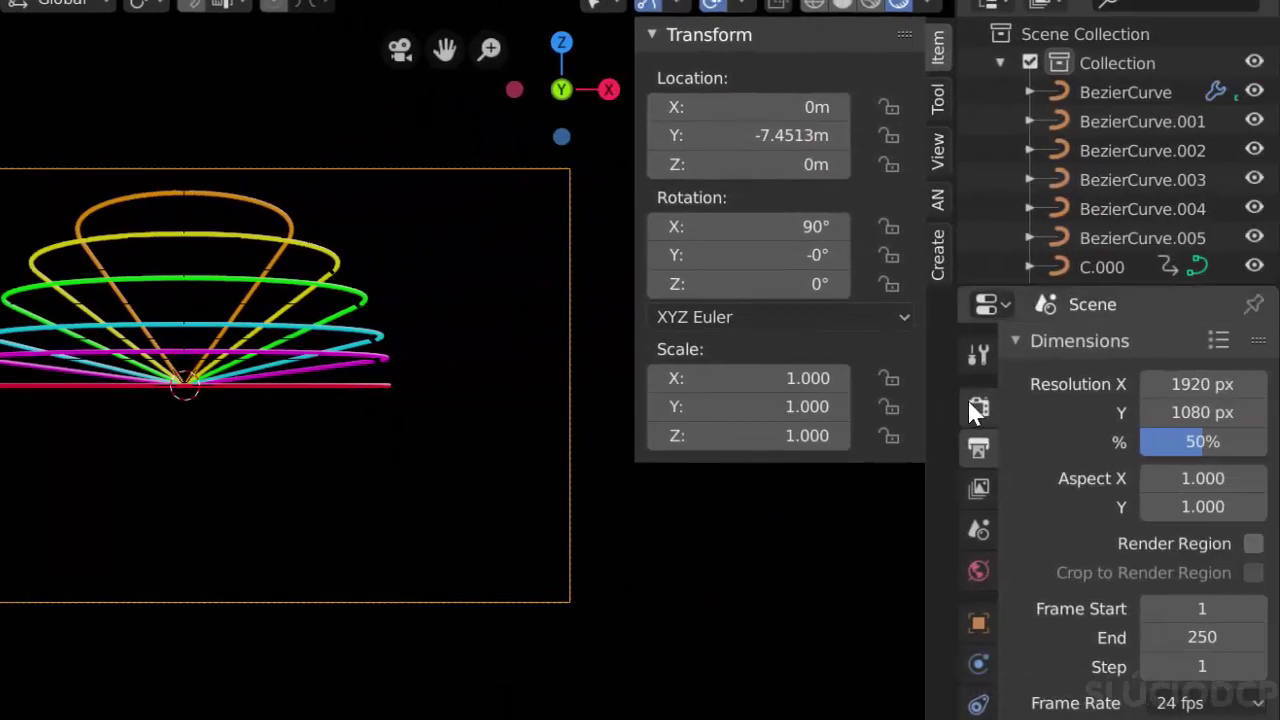
Enable Bloom in the render settings with threshold 0.
left_click(980, 408)
left_click(1058, 575)
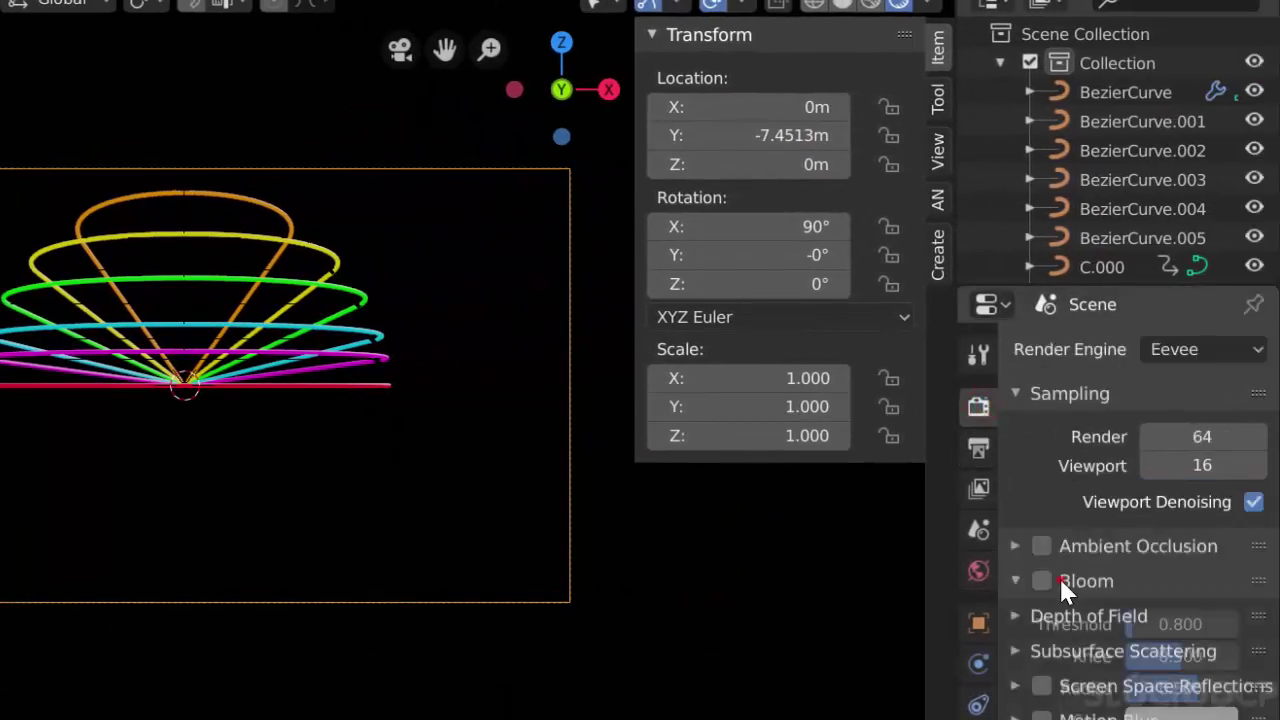
left_click(1050, 578)
left_click_drag(1141, 623, 1122, 622)
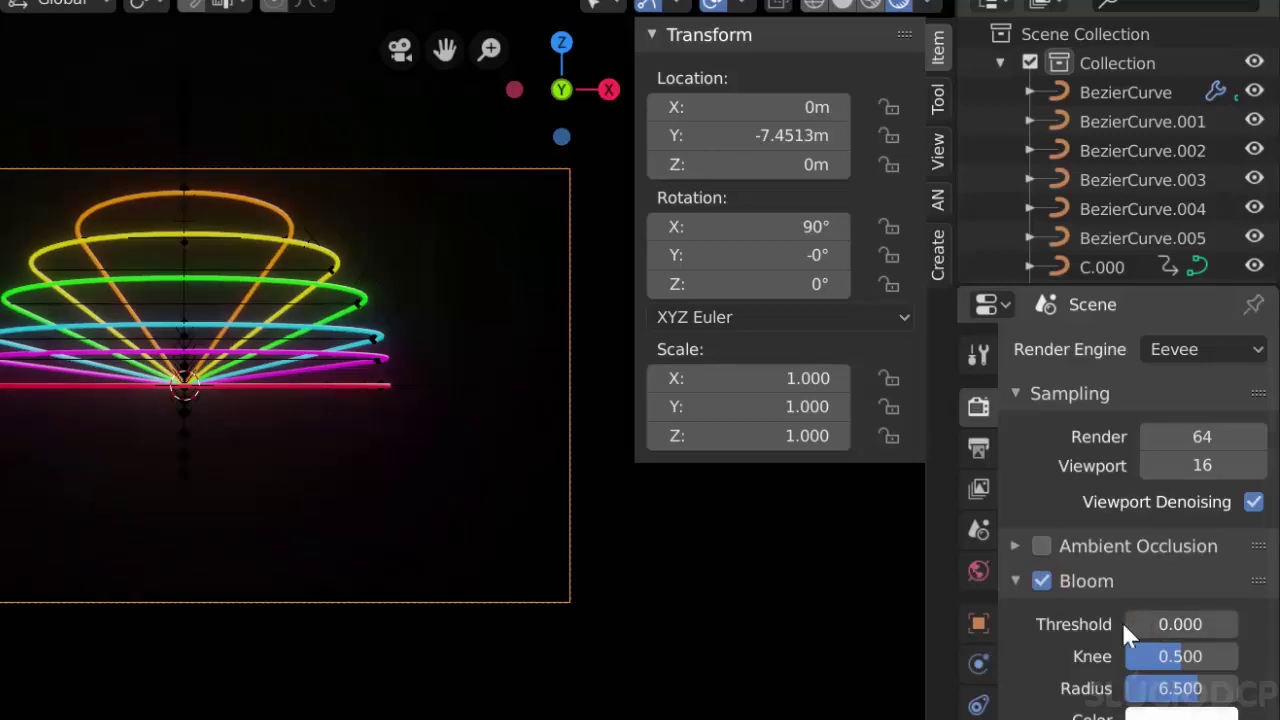
Render a test image with F12 to check the glowing rings, then close it.
key("F12")
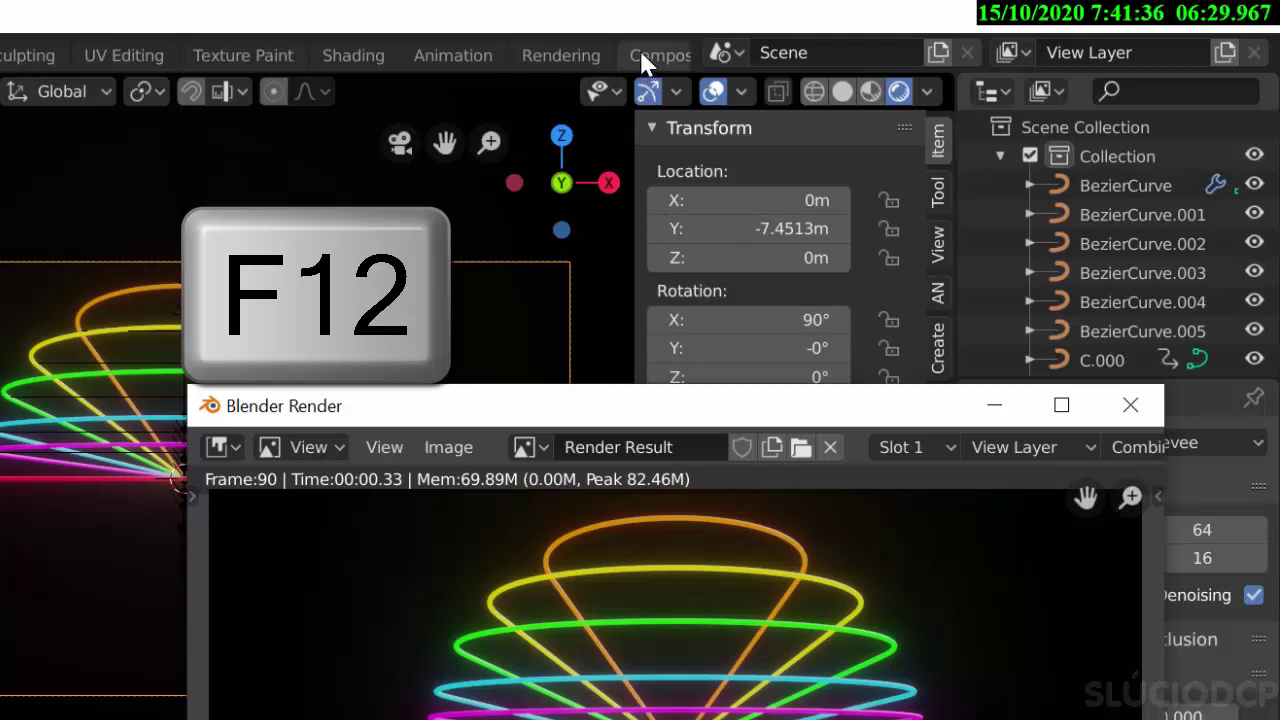
left_click(639, 48)
scroll(639, 48, "down", 3)
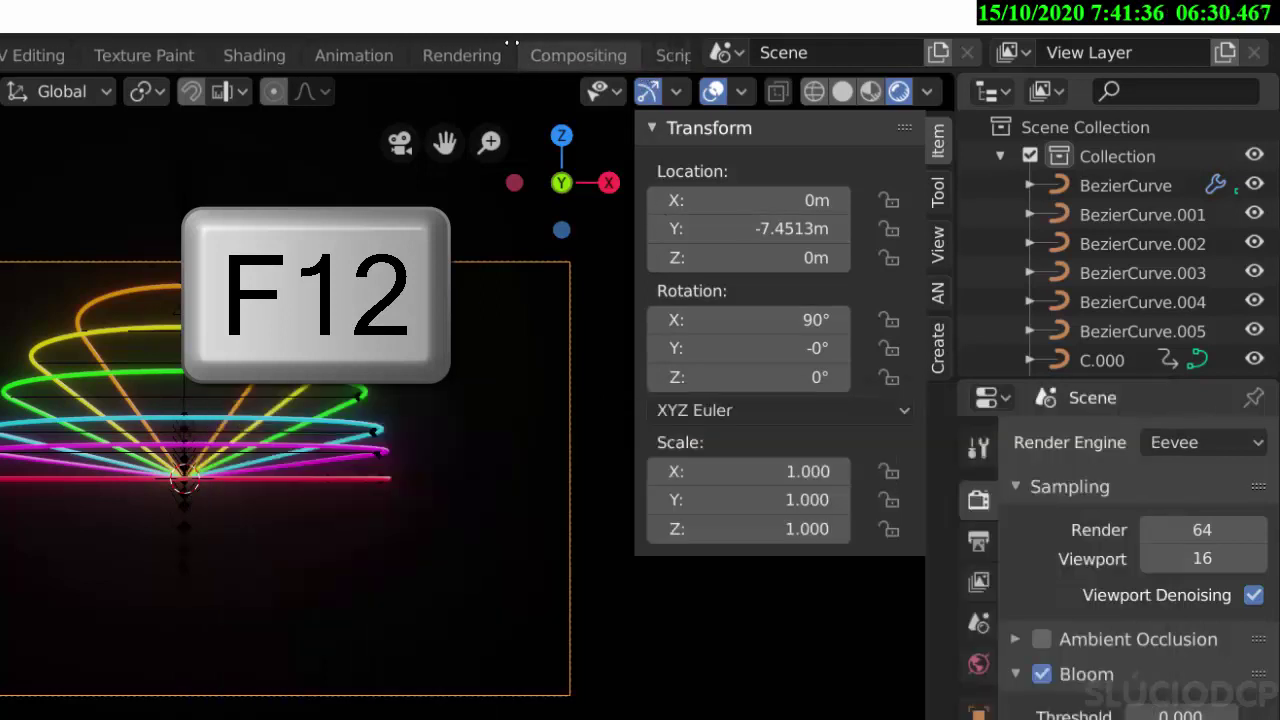
Enable Use Nodes in the Compositing workspace and arrange the Render Layers and Composite nodes.
left_click(529, 63)
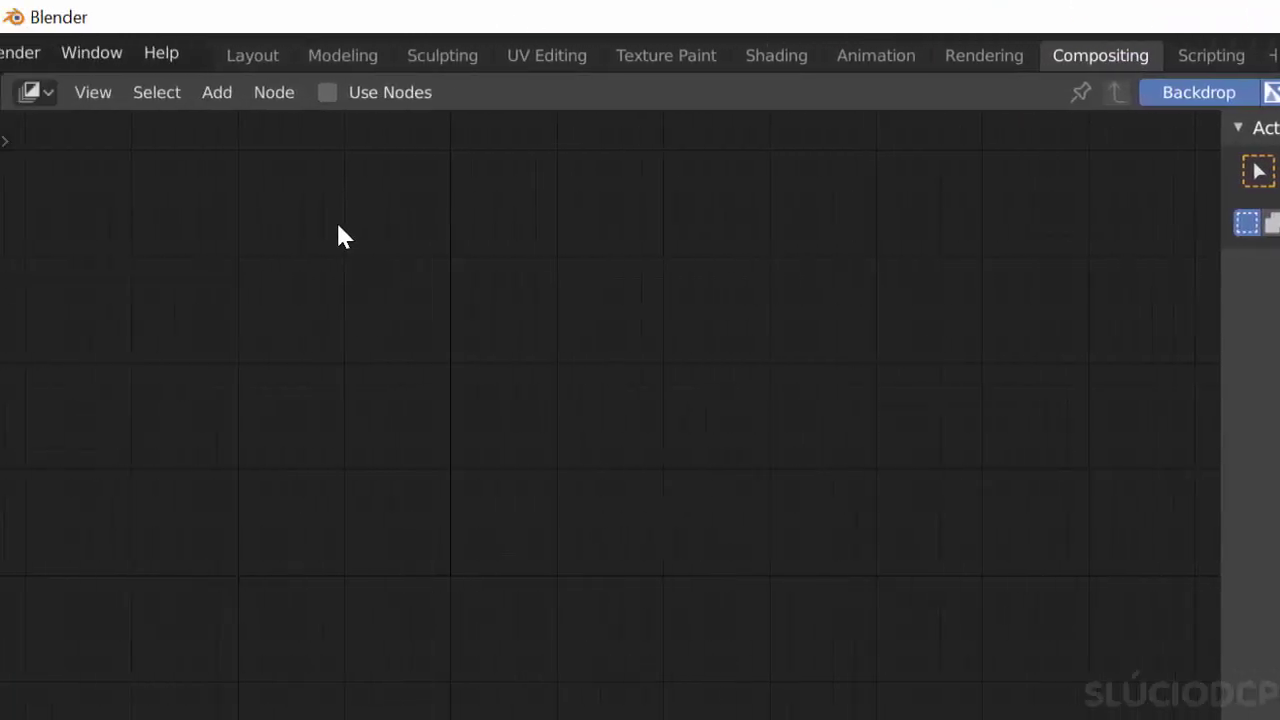
left_click(328, 95)
mouse_move(563, 277)
left_mouse_down()
mouse_move(548, 197)
mouse_move(1098, 197)
left_mouse_up()
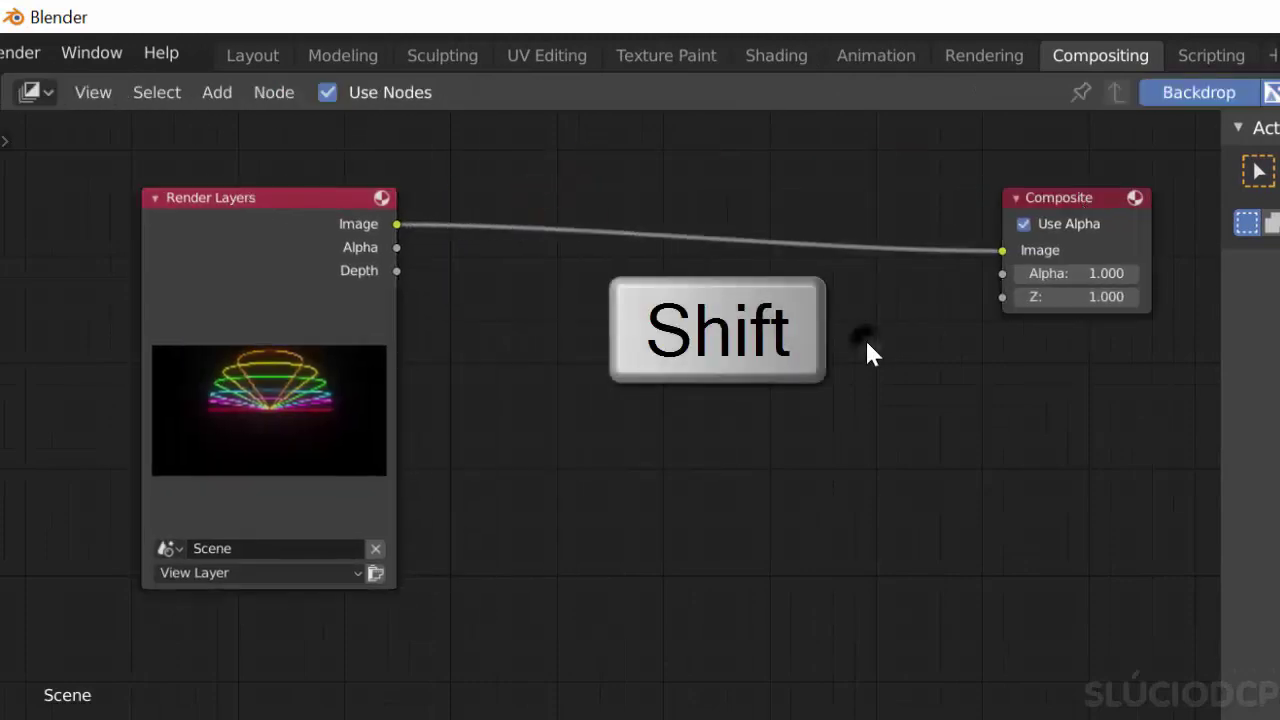
right_click_drag(868, 338, 905, 185, "shift")
middle_click_drag(904, 320, 868, 556)
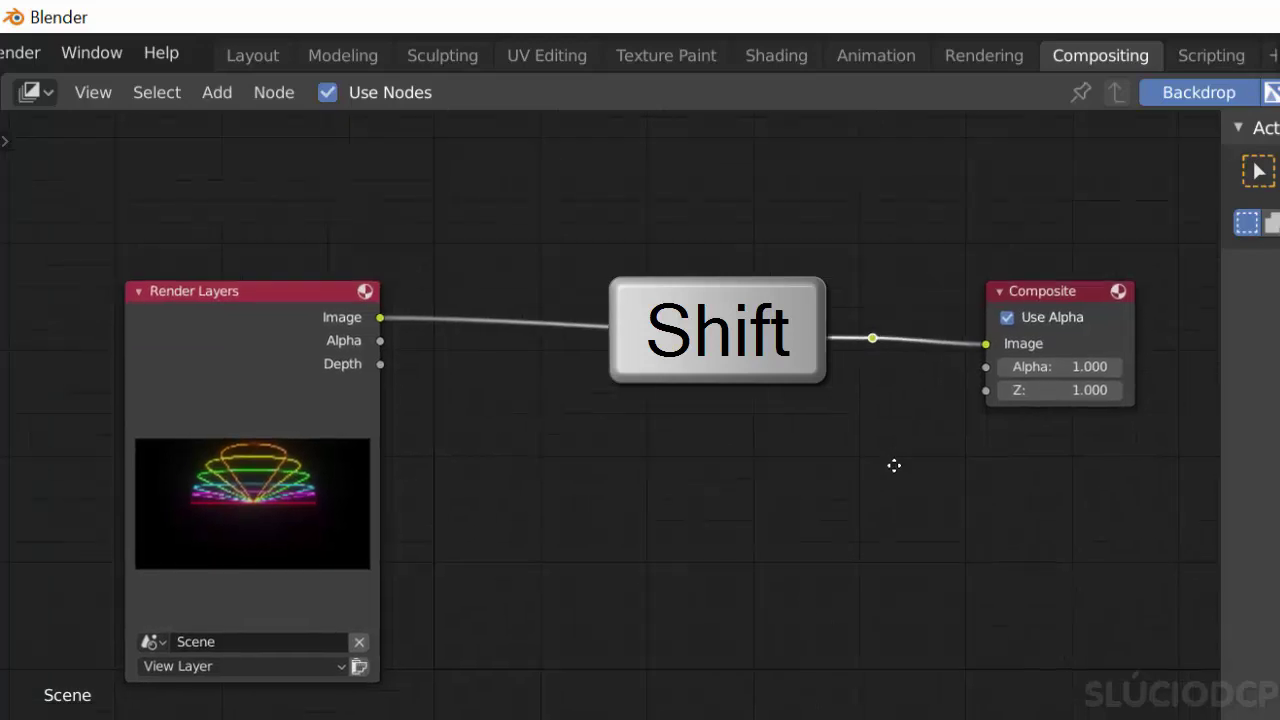
Add a Viewer node connected to the Render Layers image output.
key("shift+a")
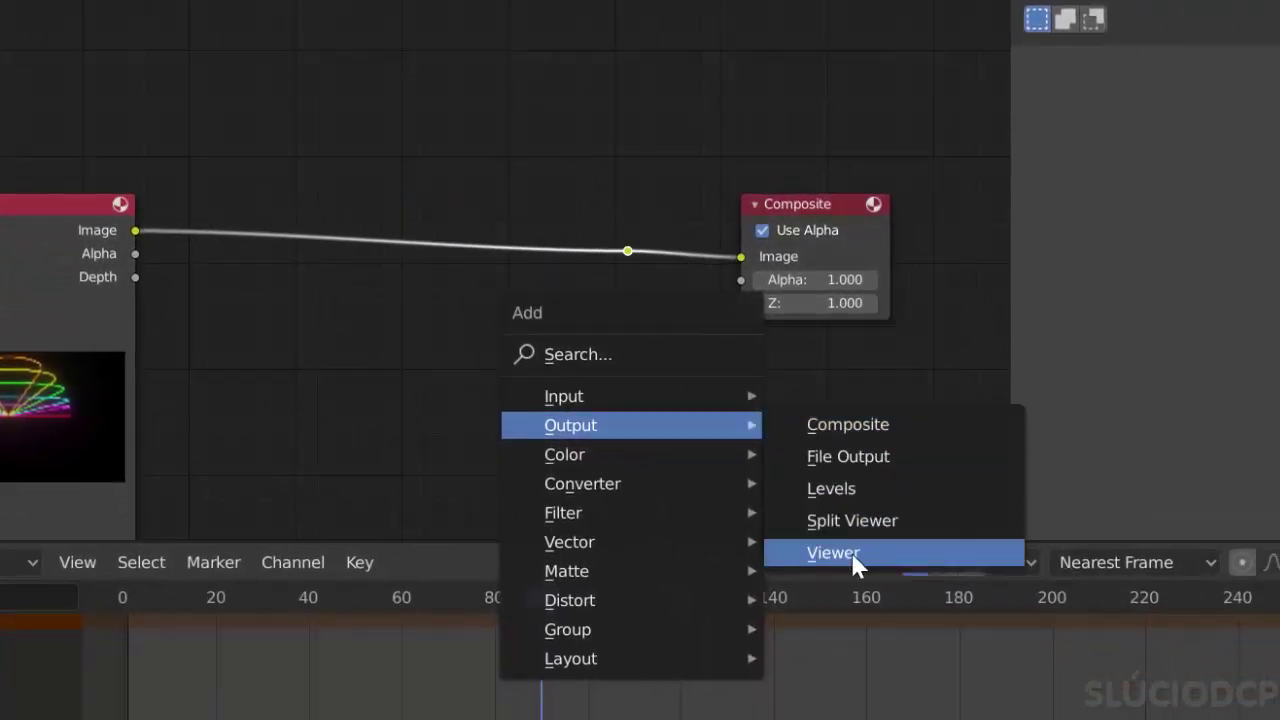
left_click(851, 556)
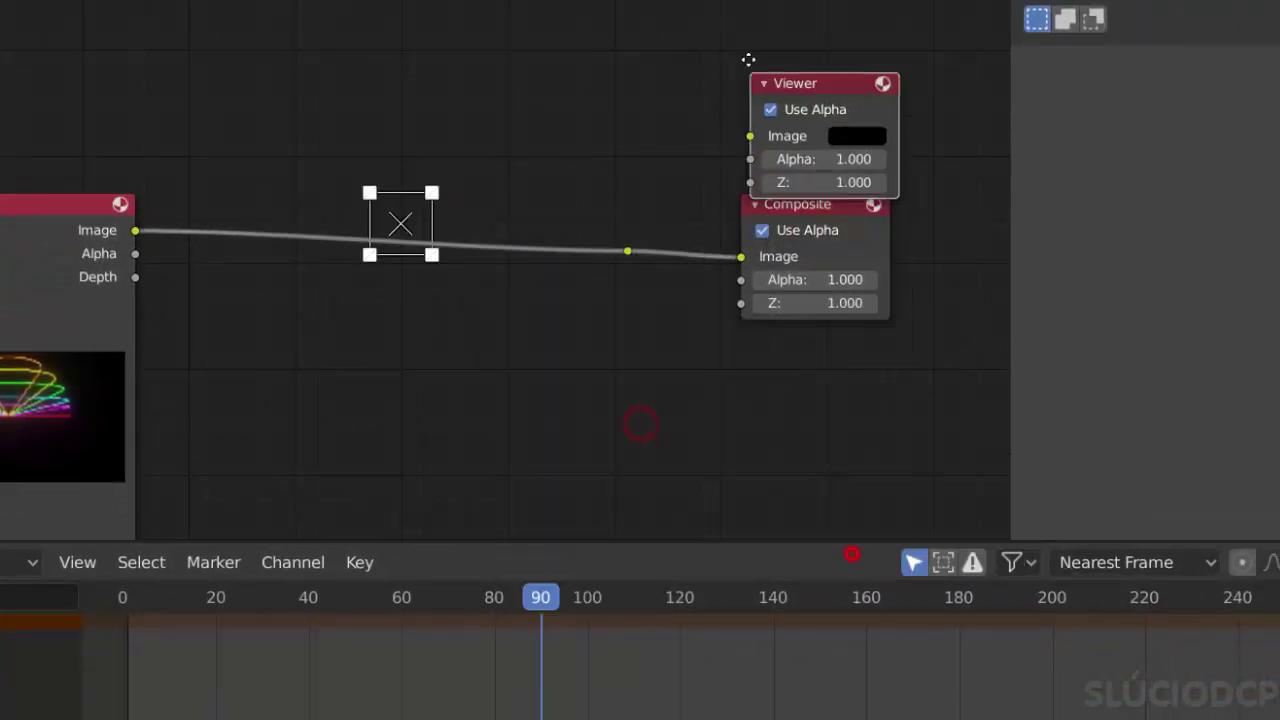
left_click_drag(627, 250, 750, 120)
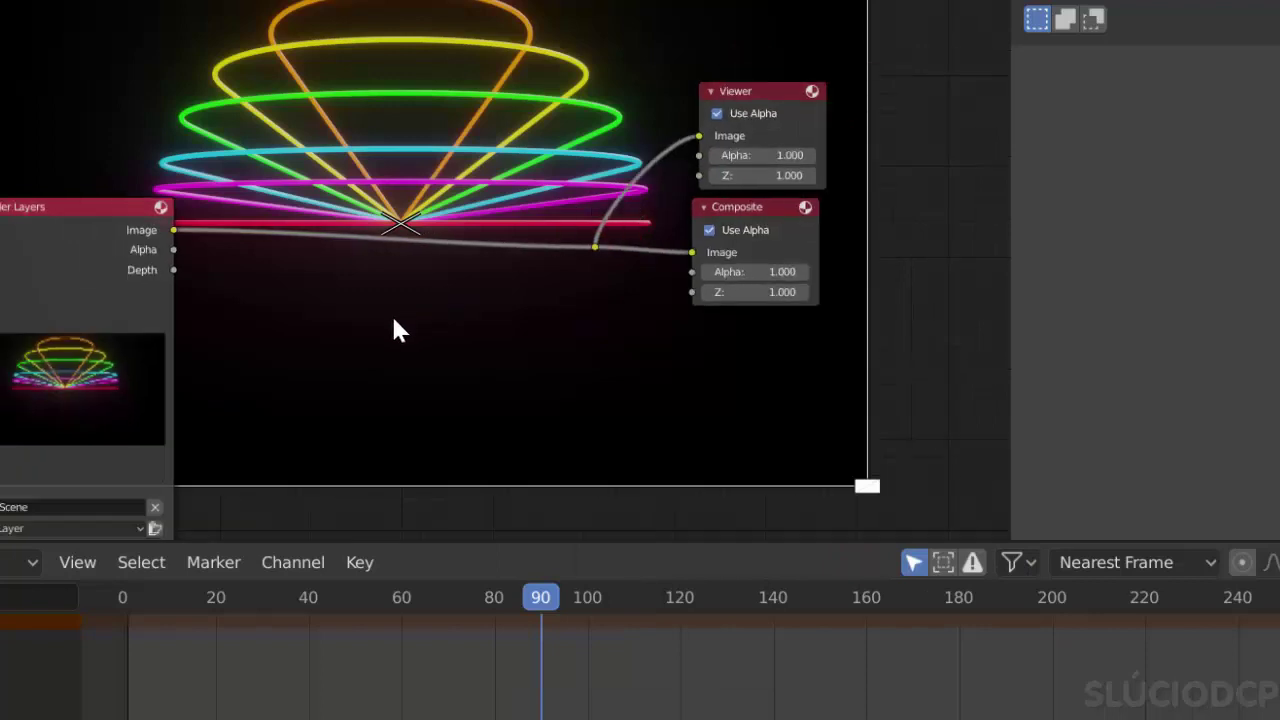
key("shift+a")
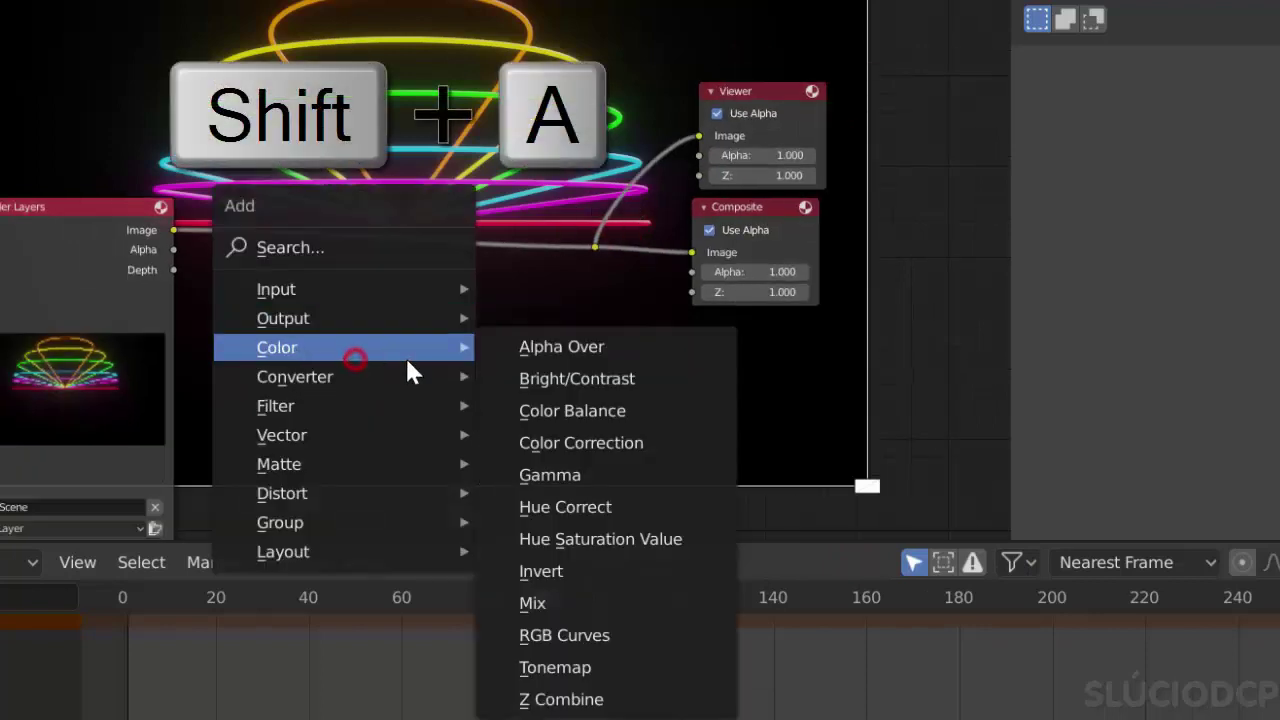
Drop a Mix node onto the render link and feed the render into its second Image input.
left_click(568, 601)
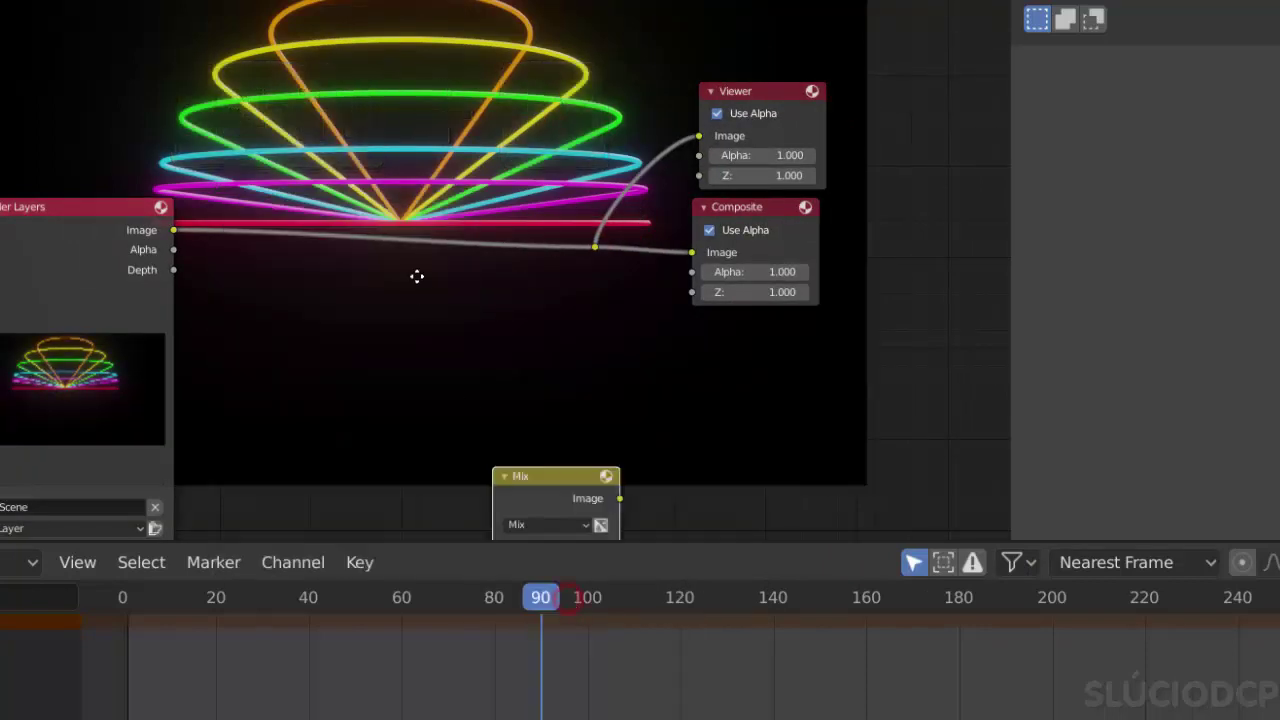
left_click(422, 210)
left_click_drag(174, 231, 389, 353)
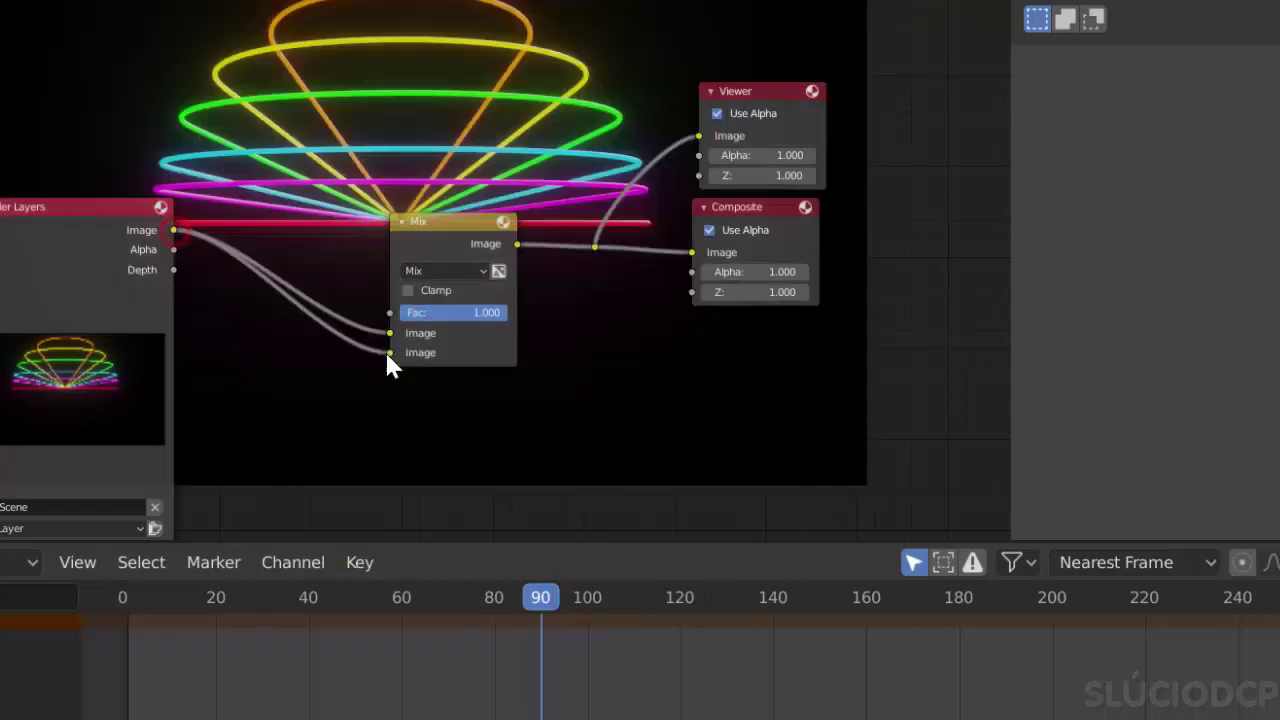
Insert a Rotate node before the Mix node, rotating the image 180°.
key("shift+a")
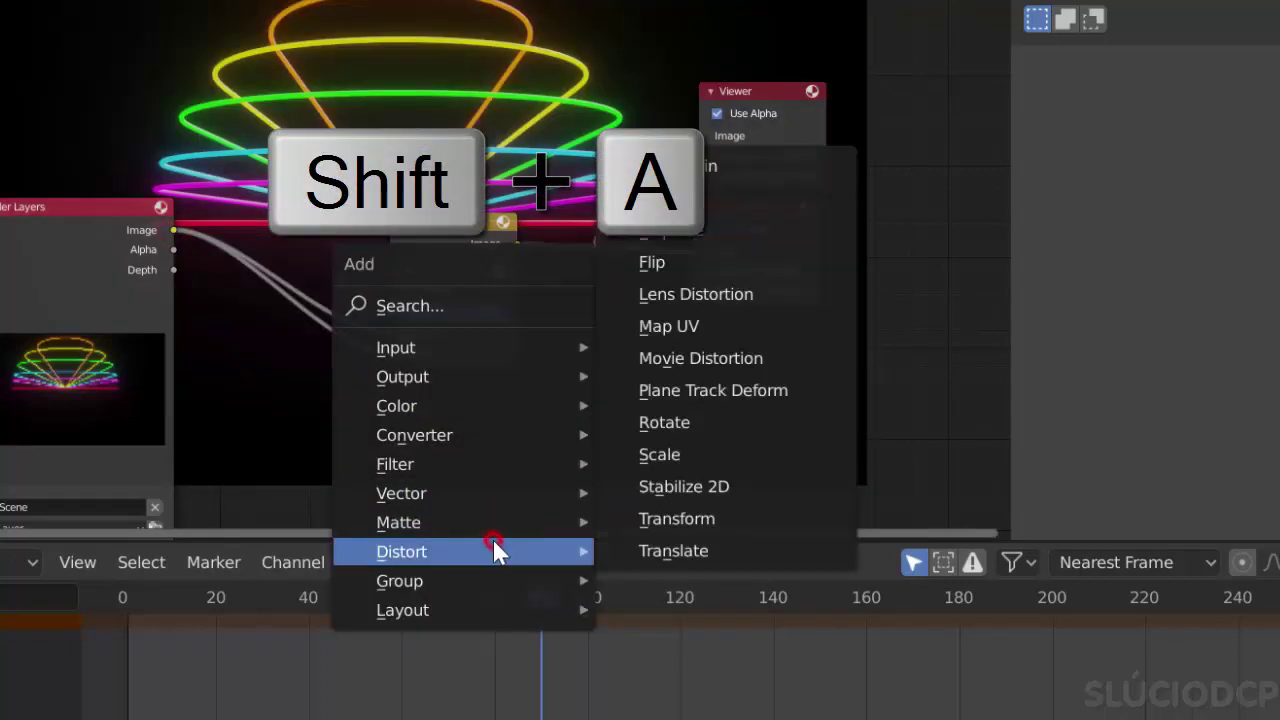
left_click(664, 419)
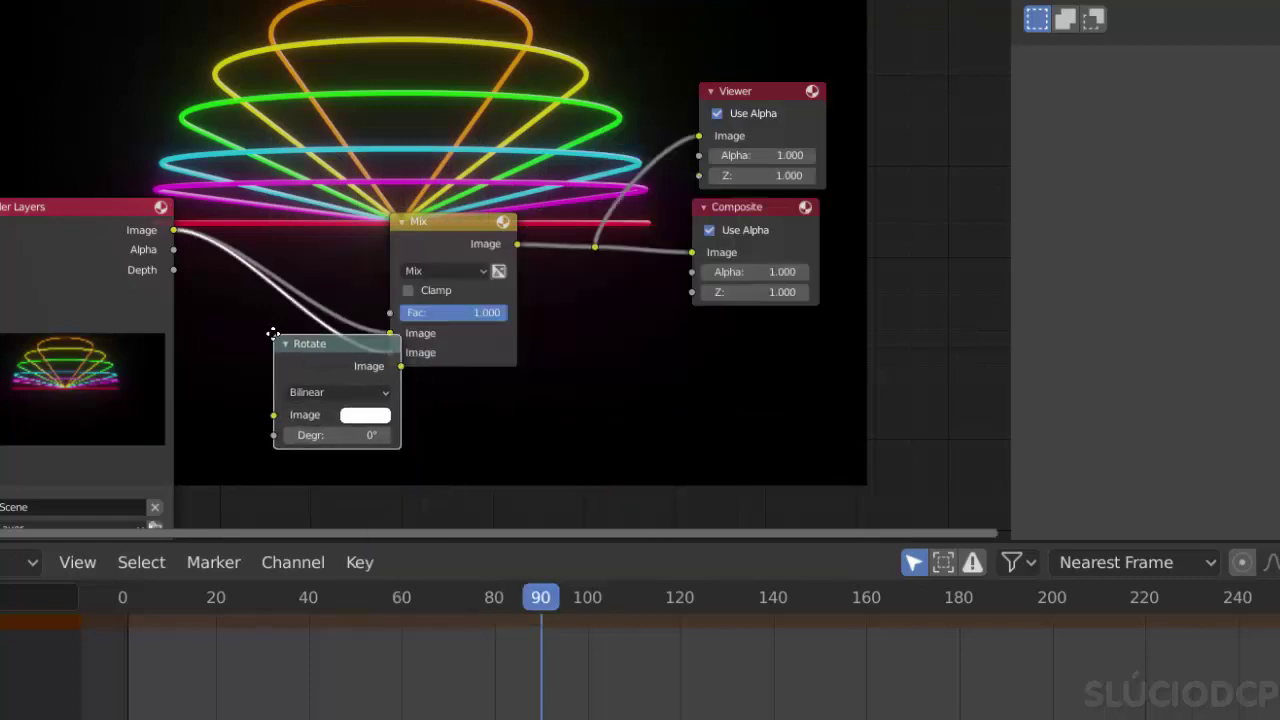
left_click(275, 337)
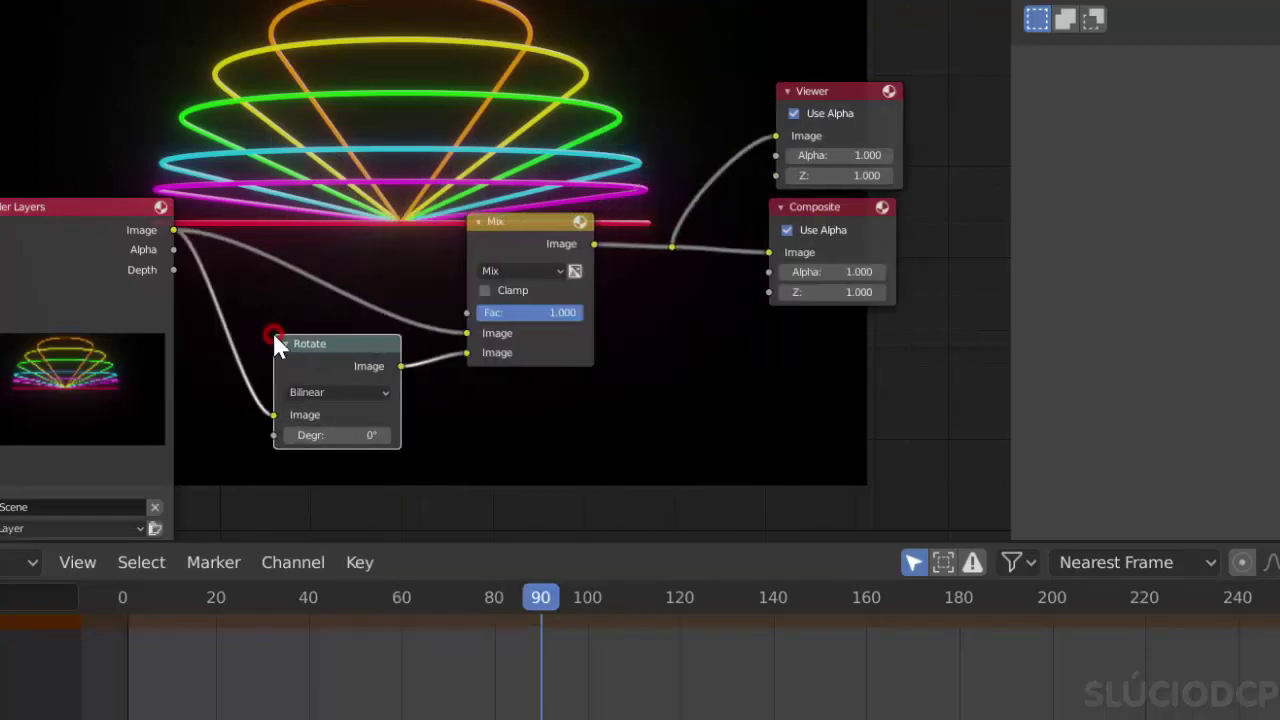
left_click(337, 434)
type("180")
key("Return")
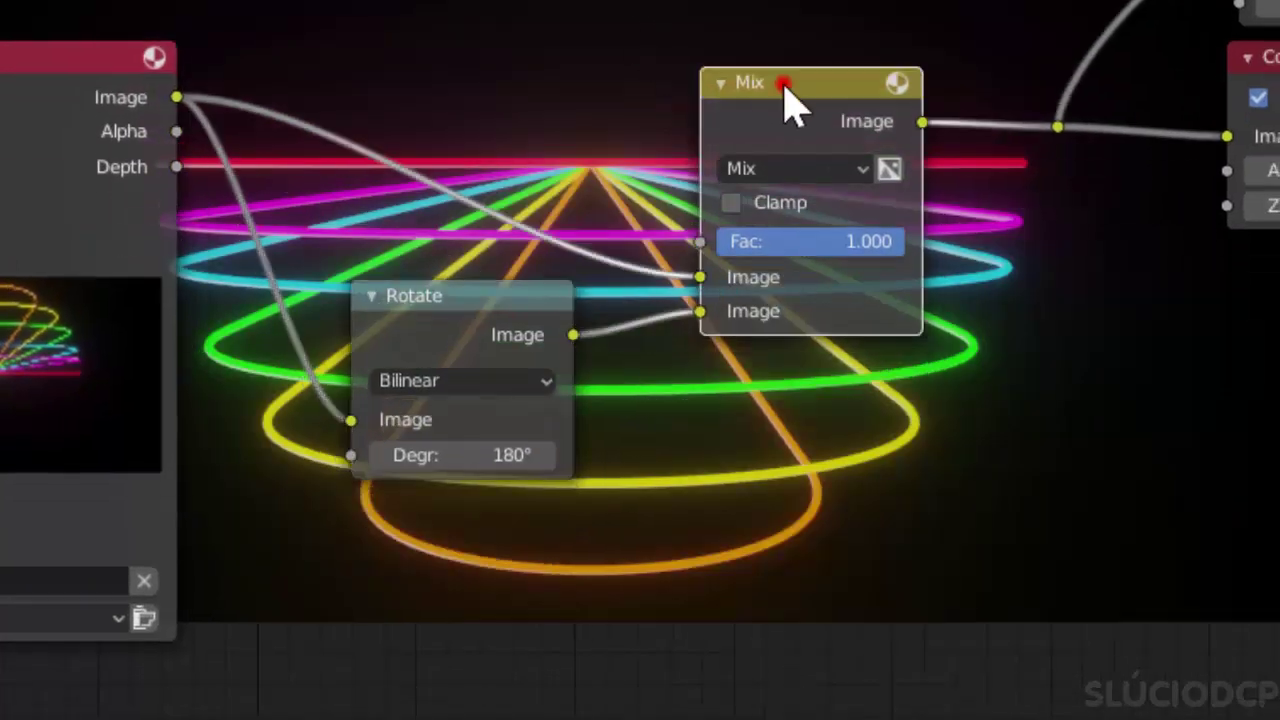
Set the Mix node's blend mode to Add.
left_click_drag(786, 89, 790, 76)
left_click(808, 167)
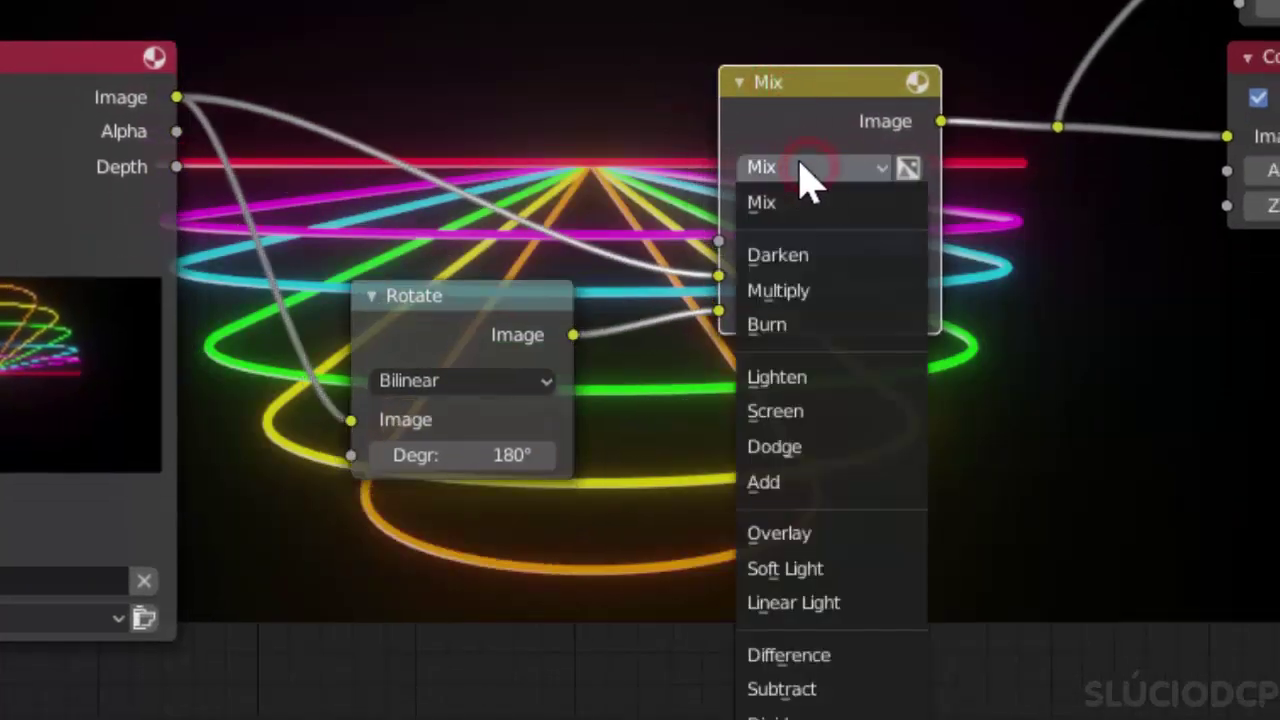
left_click(810, 485)
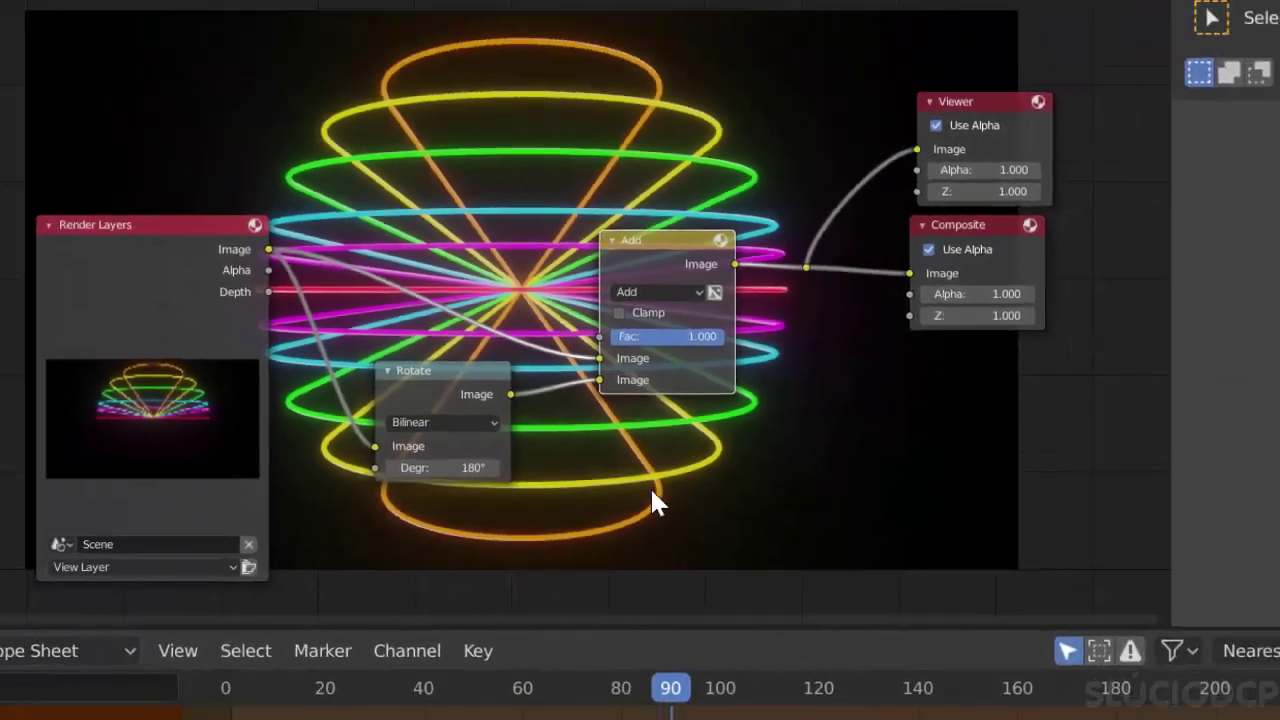
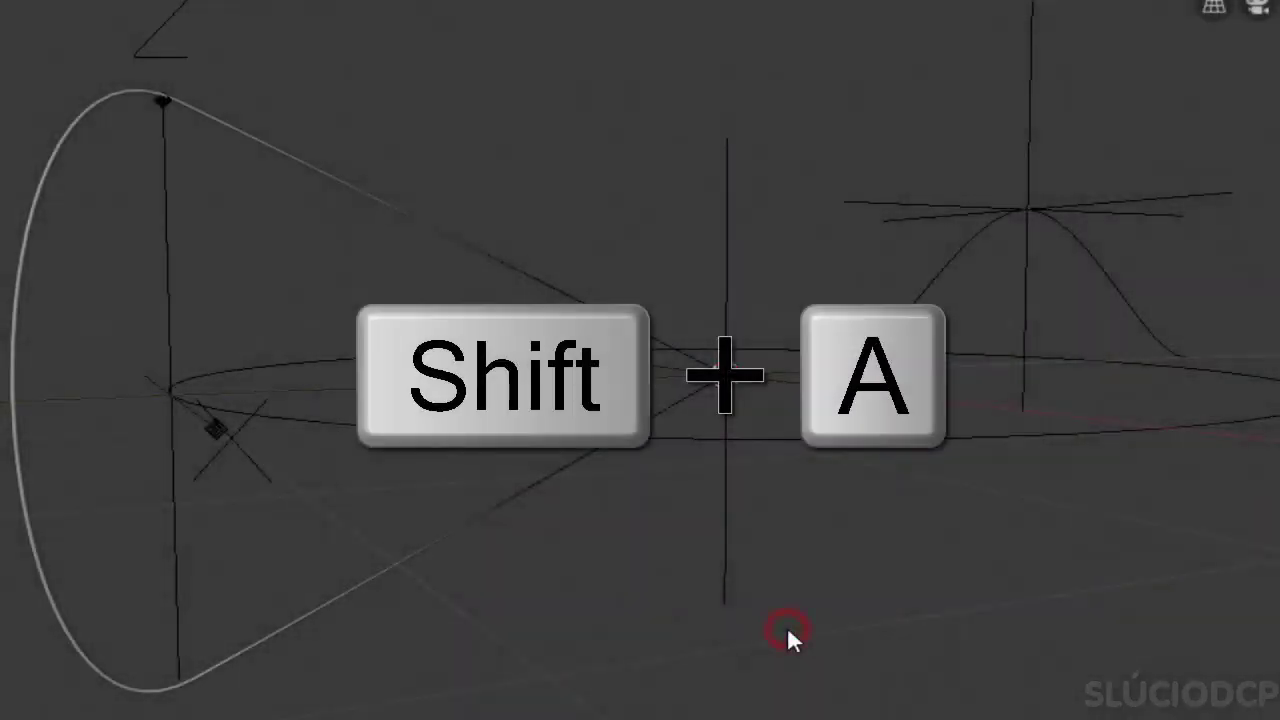
Add a cube and scale it down to 0.01 at the scene centre.
key("shift+a")
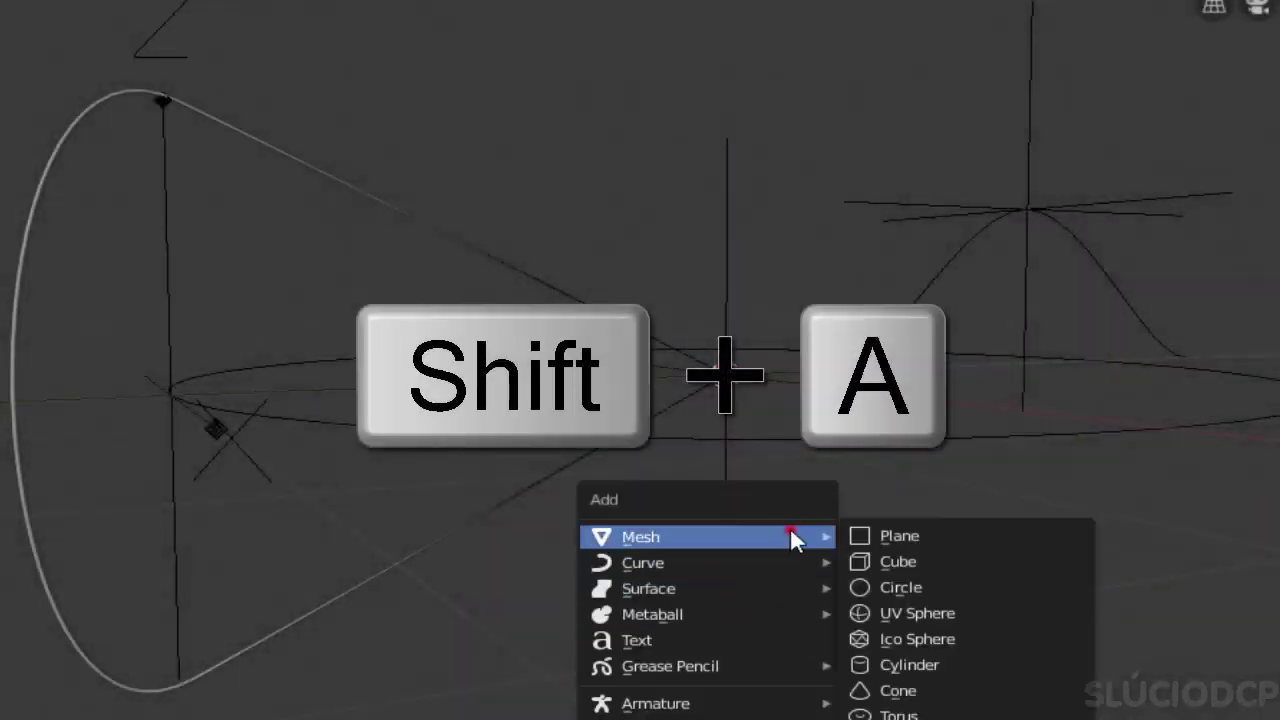
left_click(967, 560)
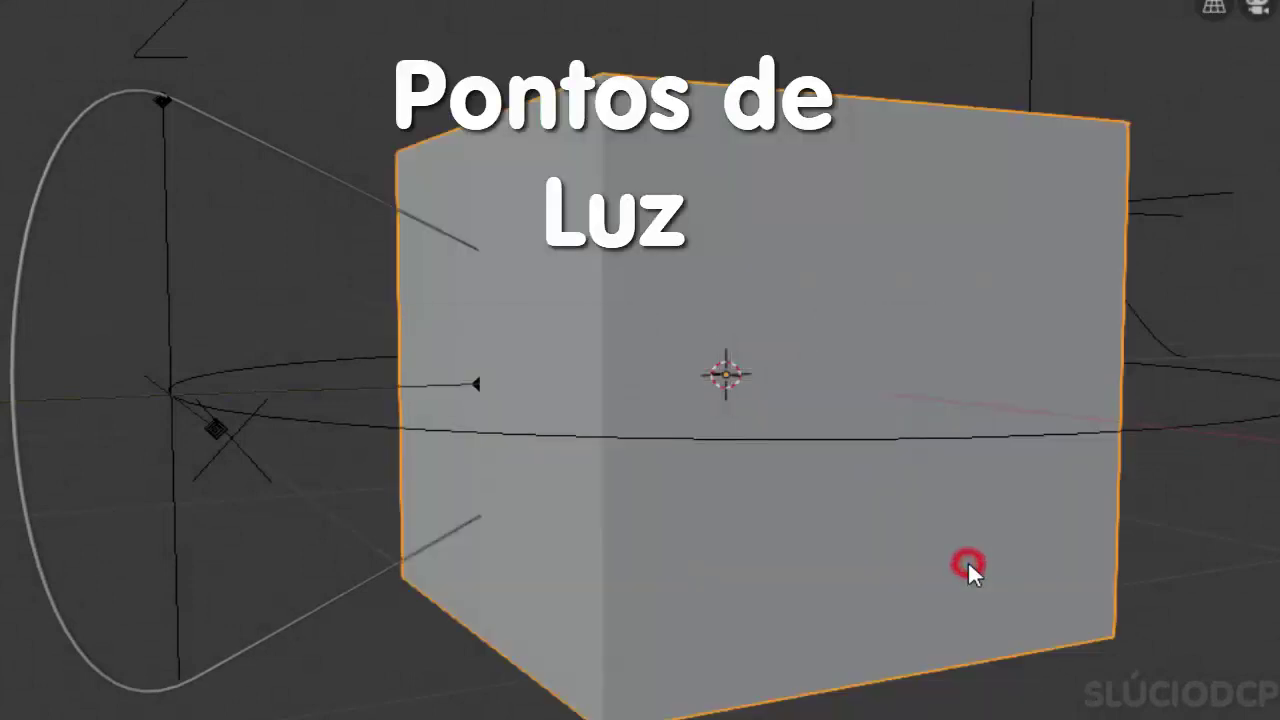
type("s")
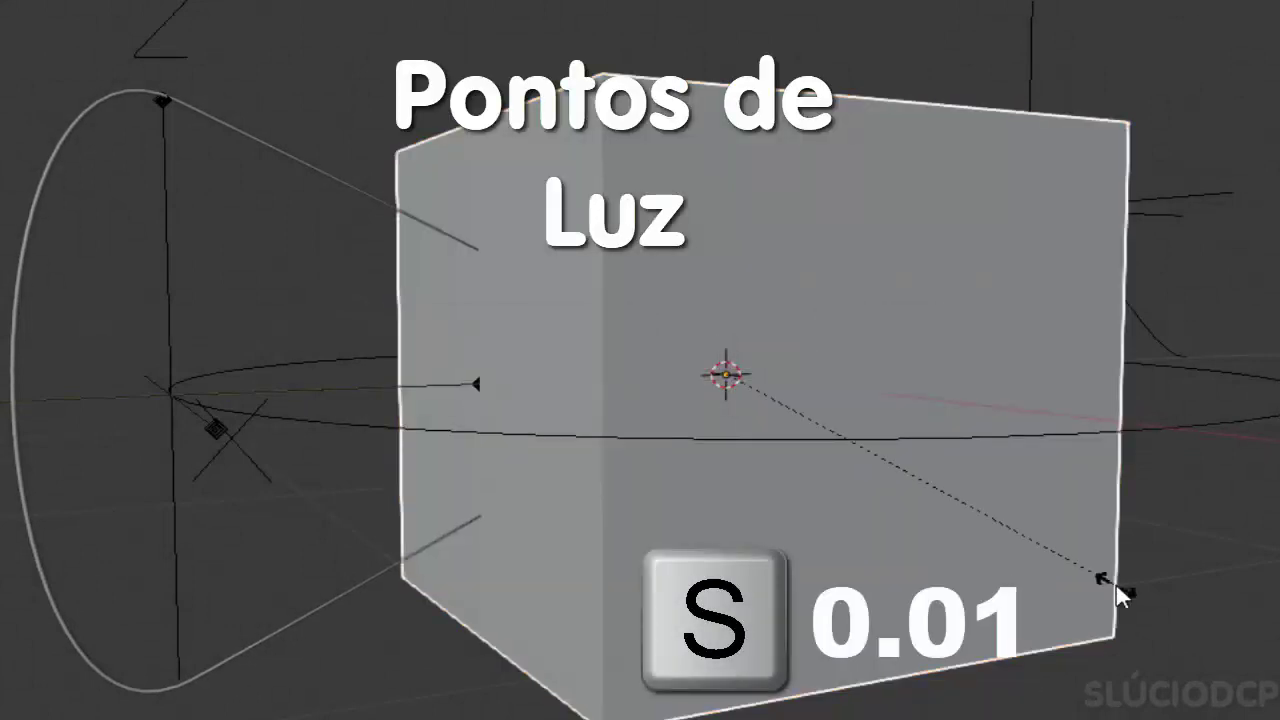
type("0.01")
key("Return")
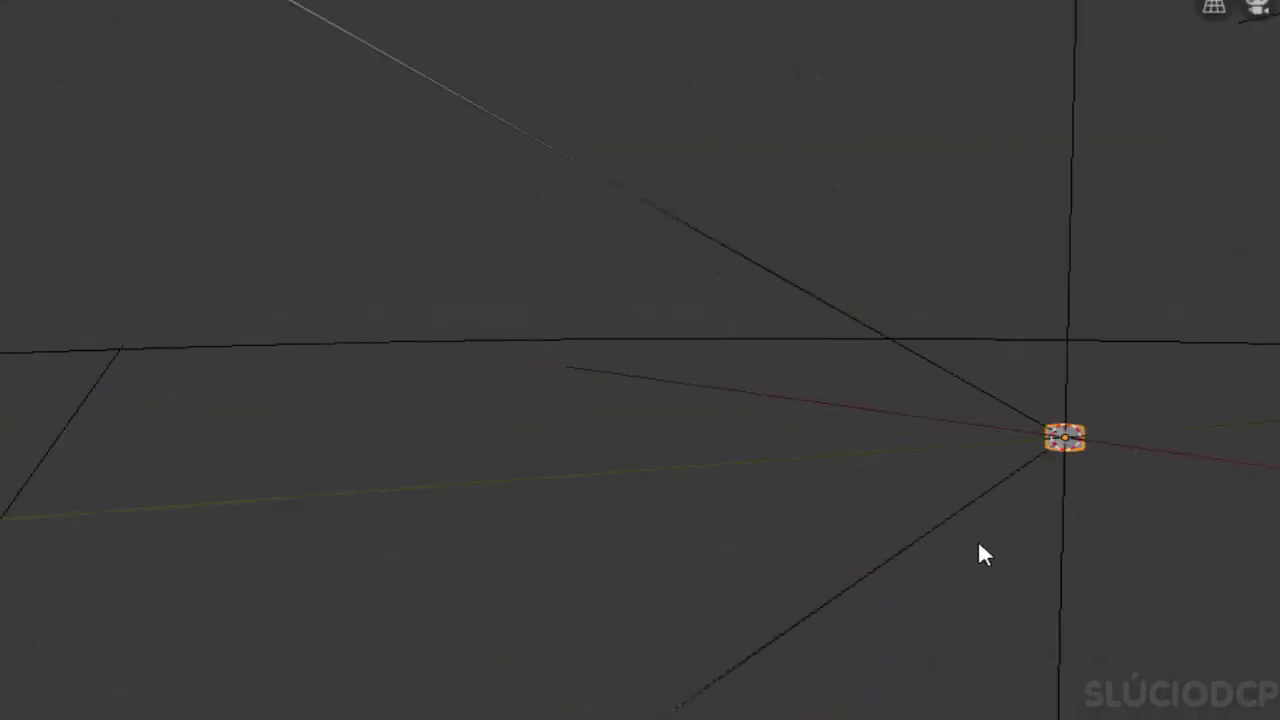
Add a Follow Path constraint to the tiny cube, targeting BezierCurve.
left_click(944, 445)
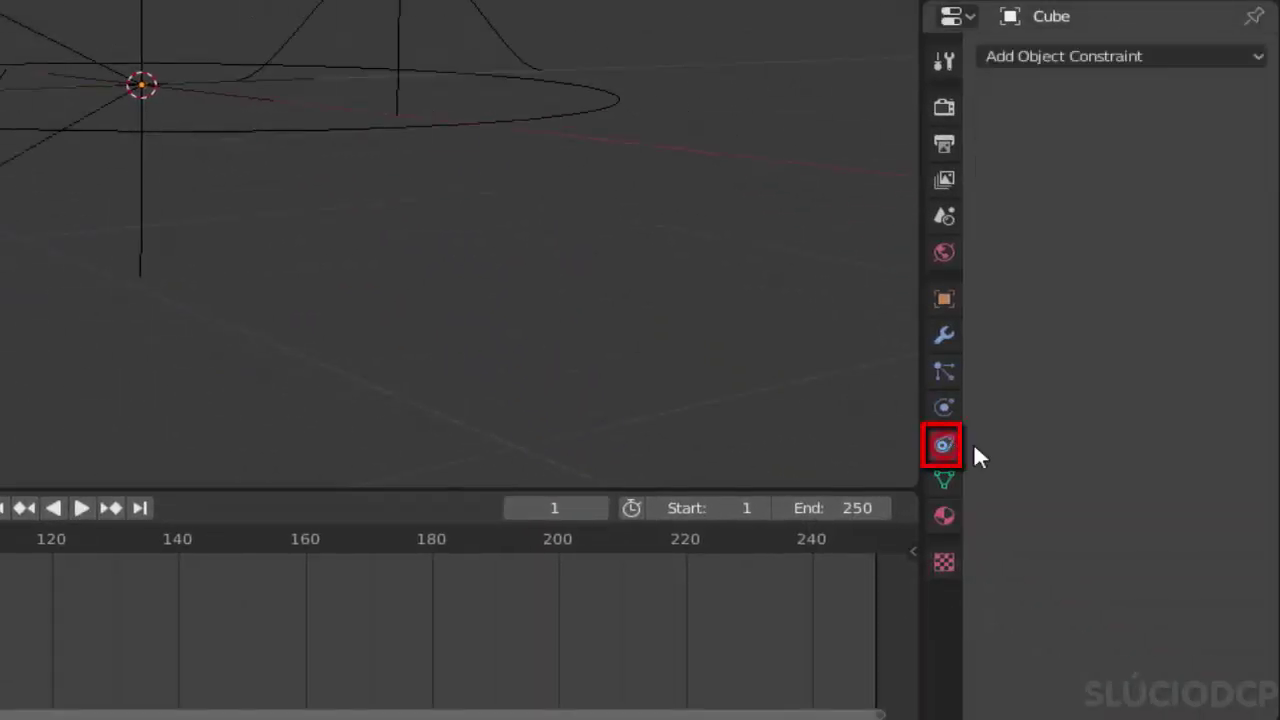
left_click(1109, 56)
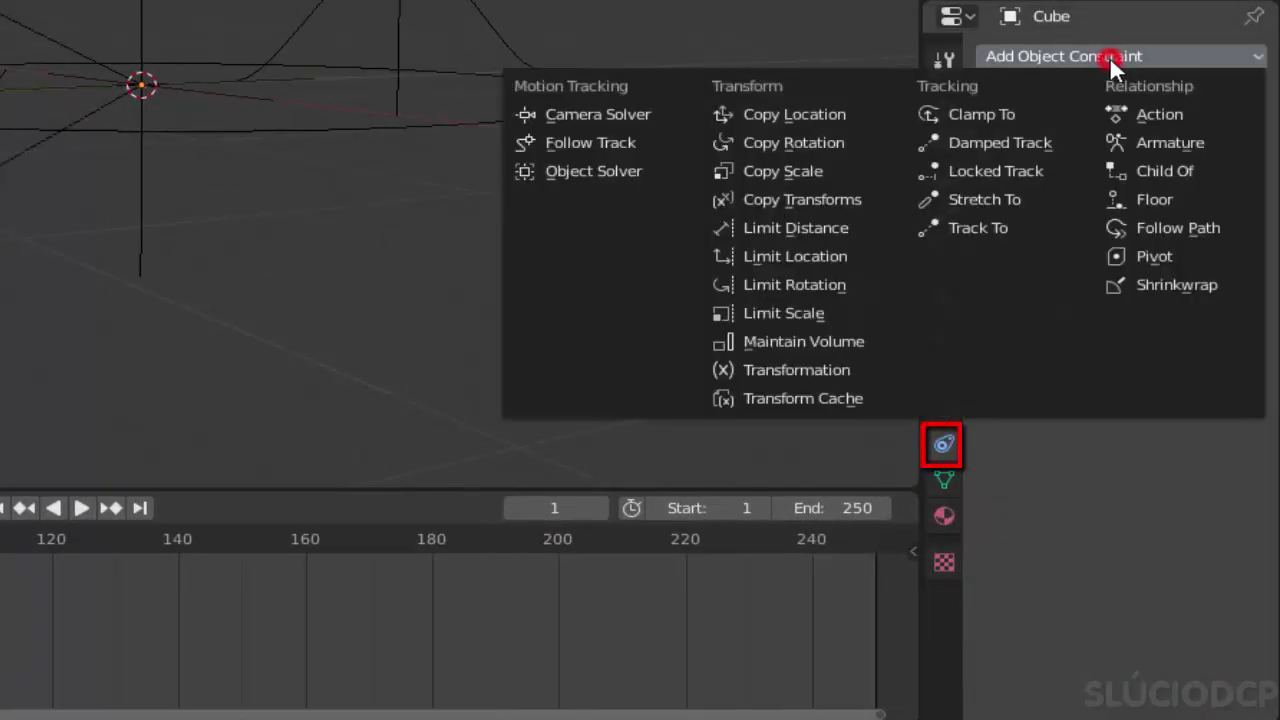
left_click(1109, 221)
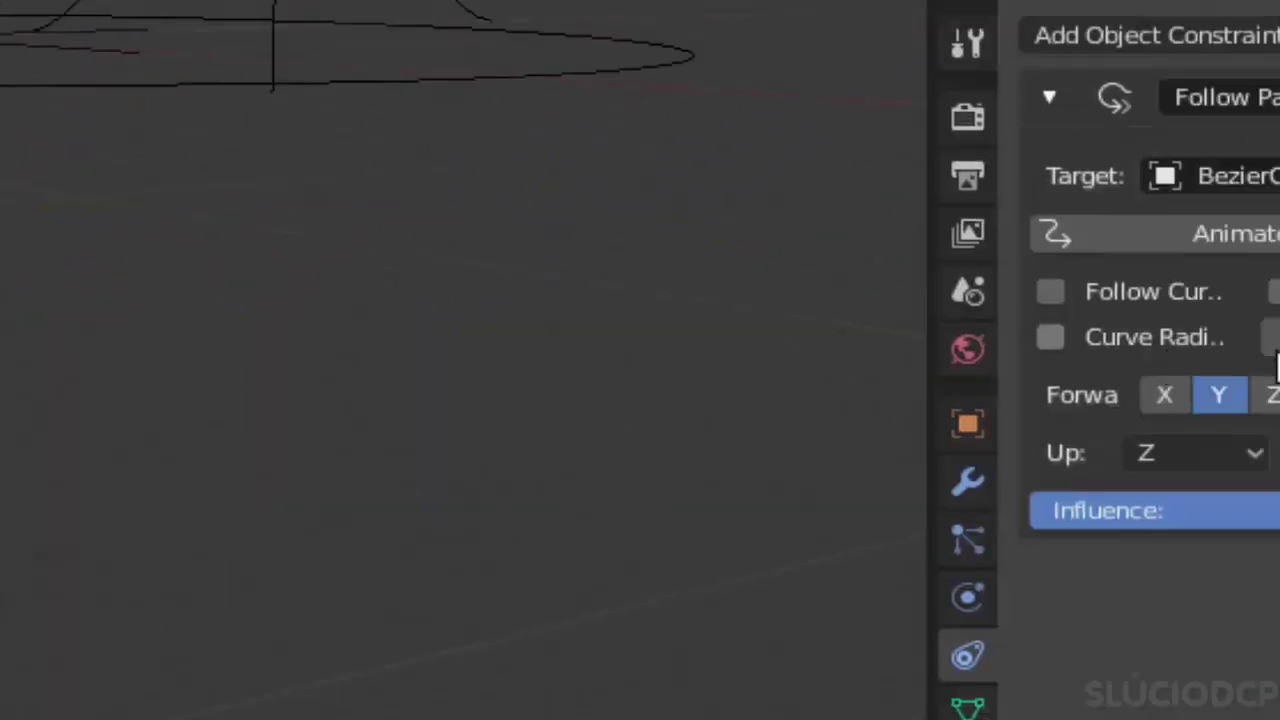
Keyframe the path offset at -33 on frame 1 and -66 on frame 40.
left_click(1141, 383)
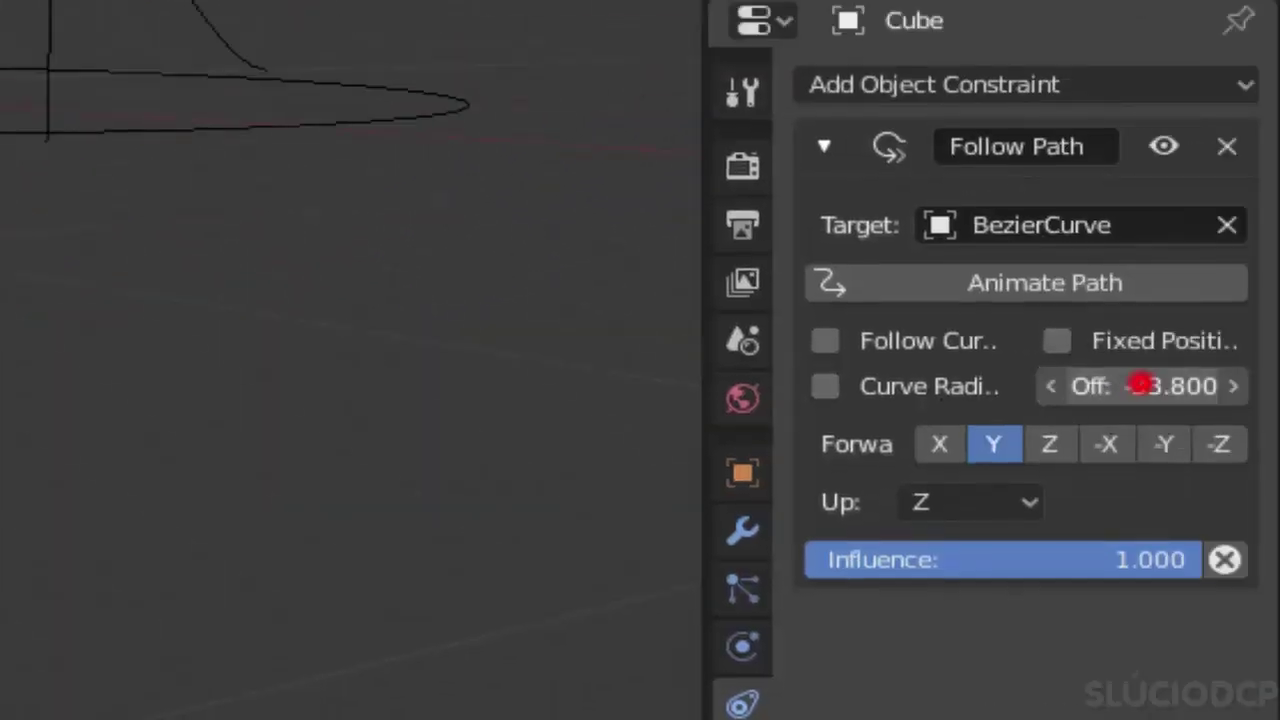
type("-33")
key("Return")
key("i")
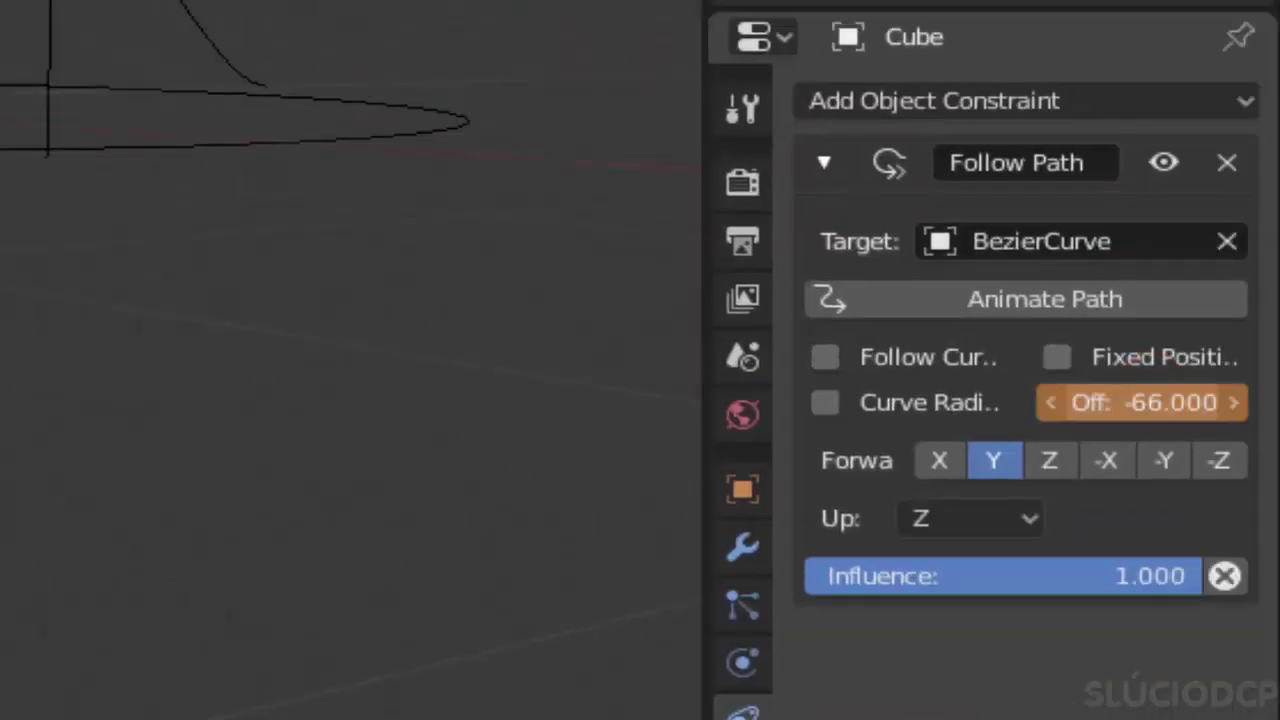
key("i")
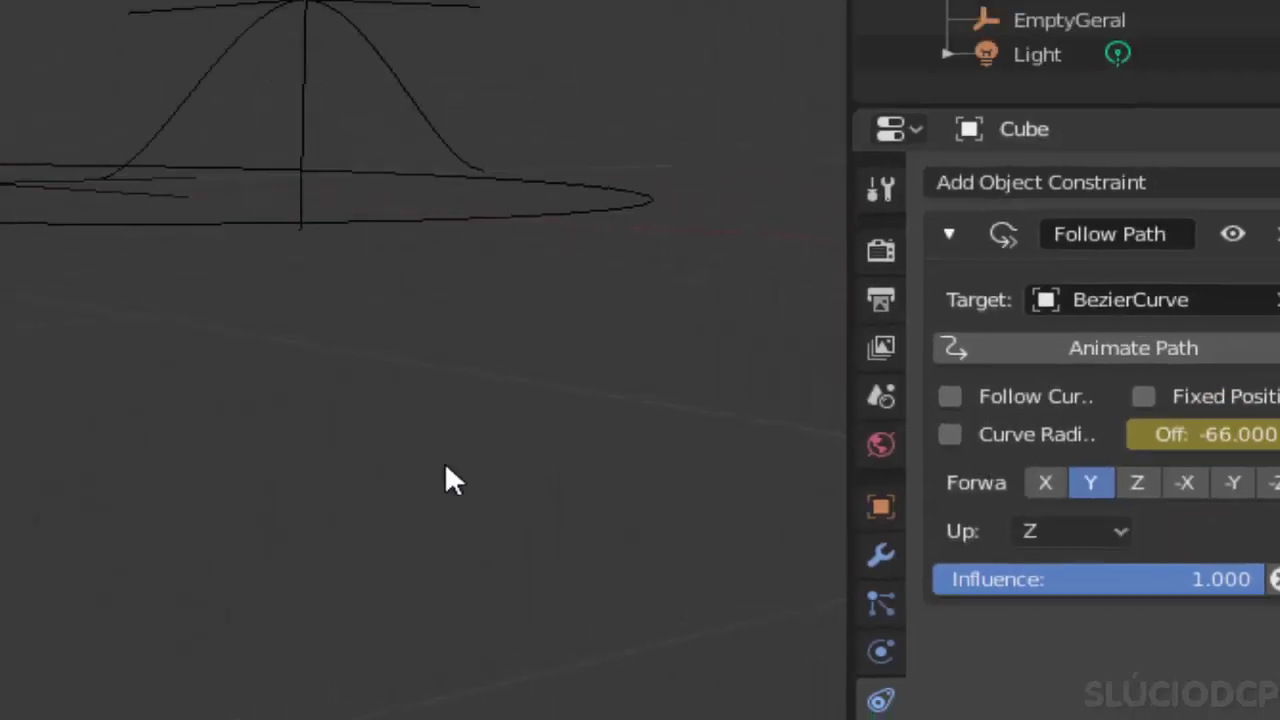
Split the viewport and turn the left area into a Graph Editor.
right_click(265, 22)
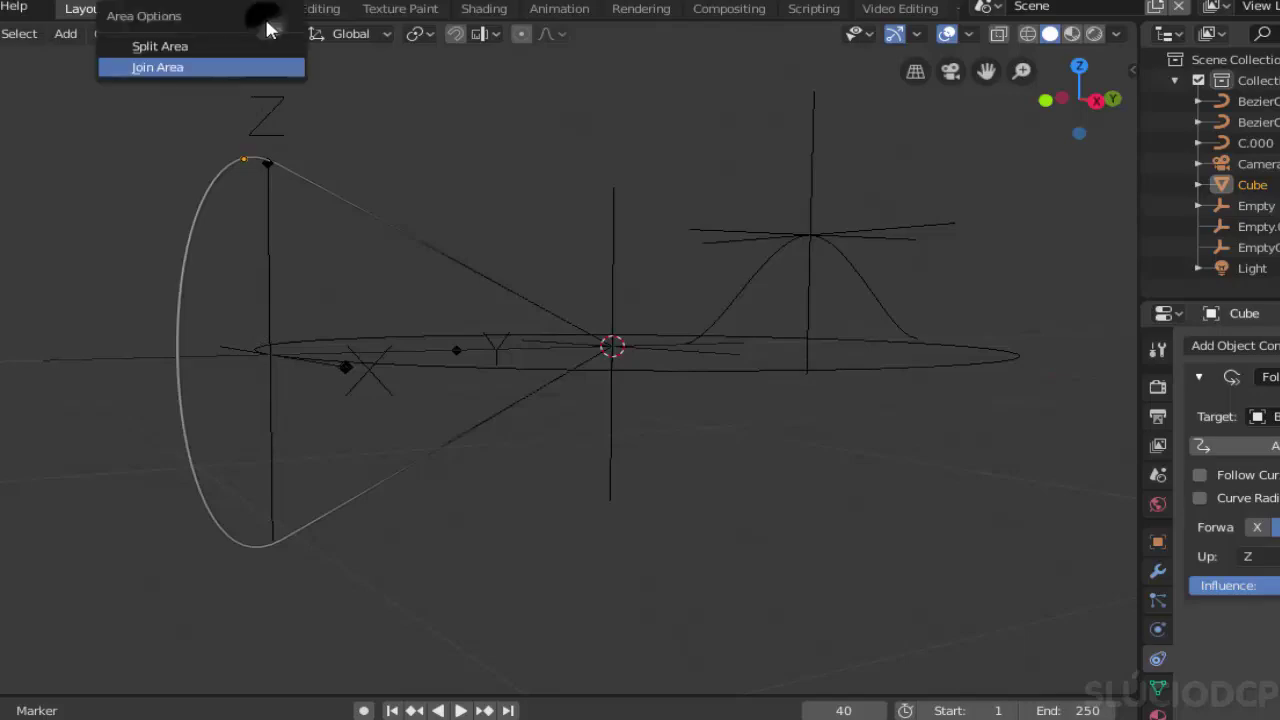
left_click(265, 45)
left_click(378, 40)
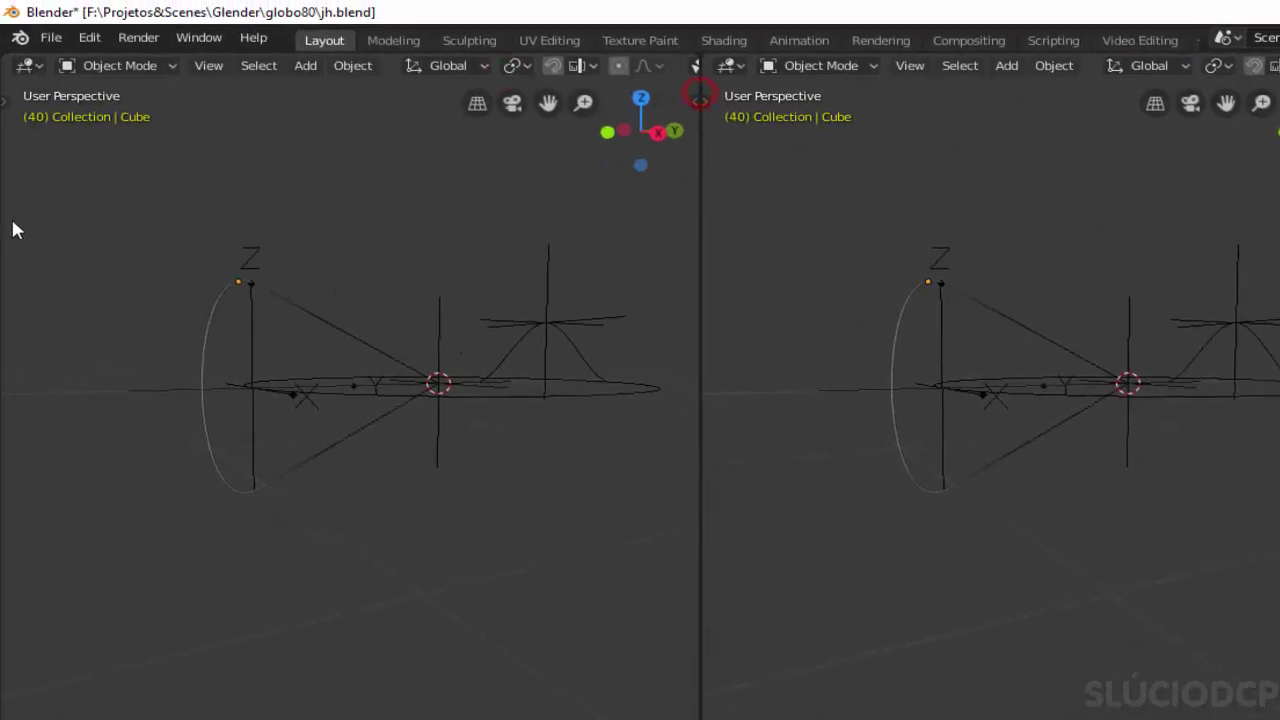
left_click(33, 75)
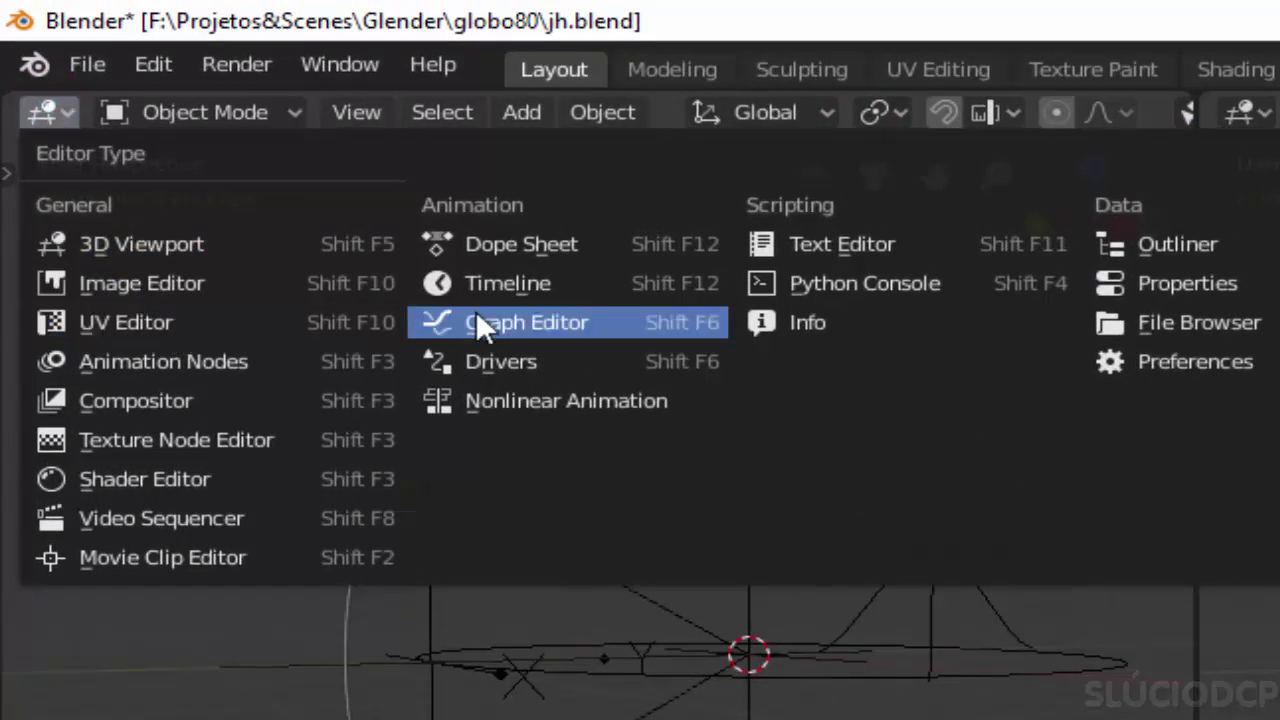
left_click(531, 316)
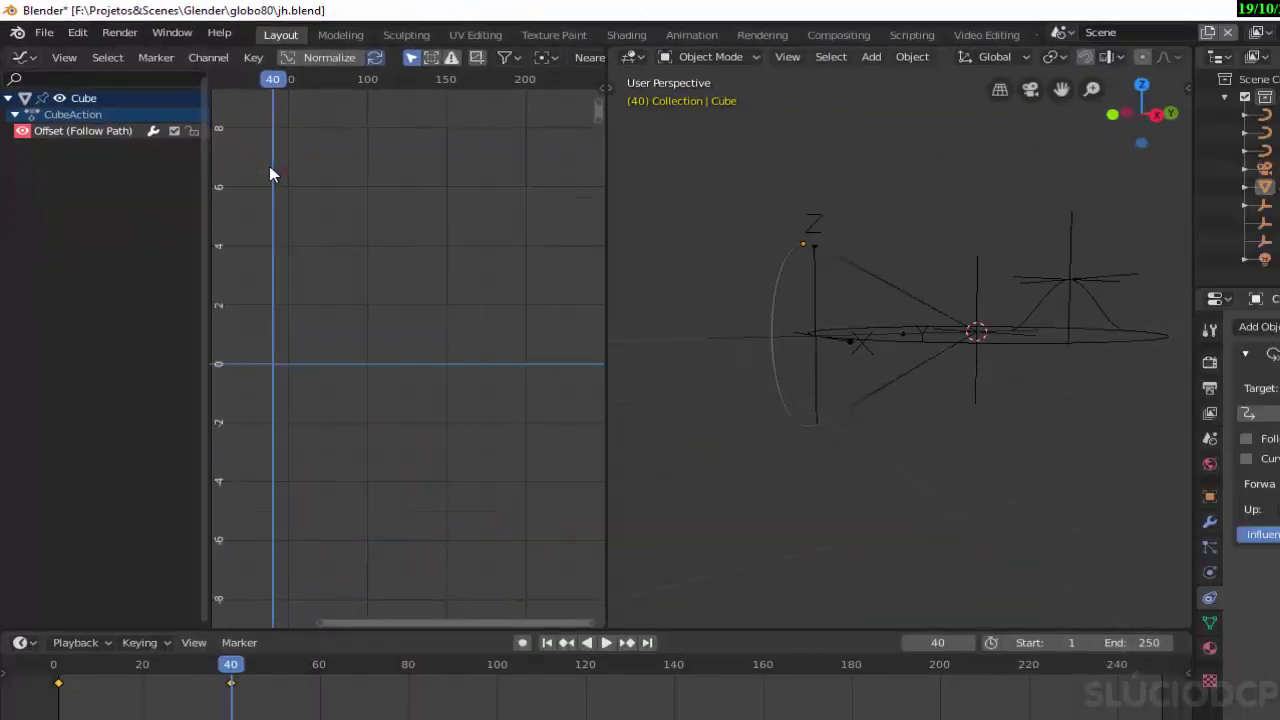
Frame the offset curve and set its keyframe handles to Vector for constant speed.
key("Home")
key("v")
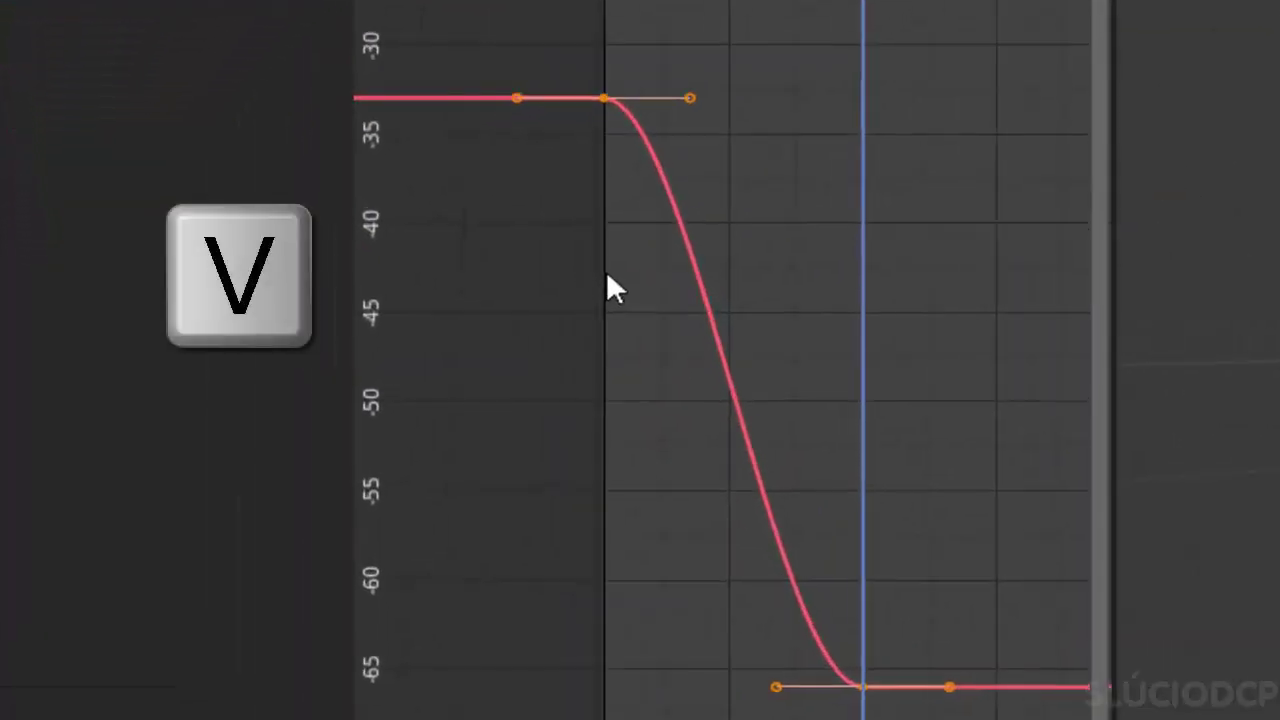
left_click(604, 344)
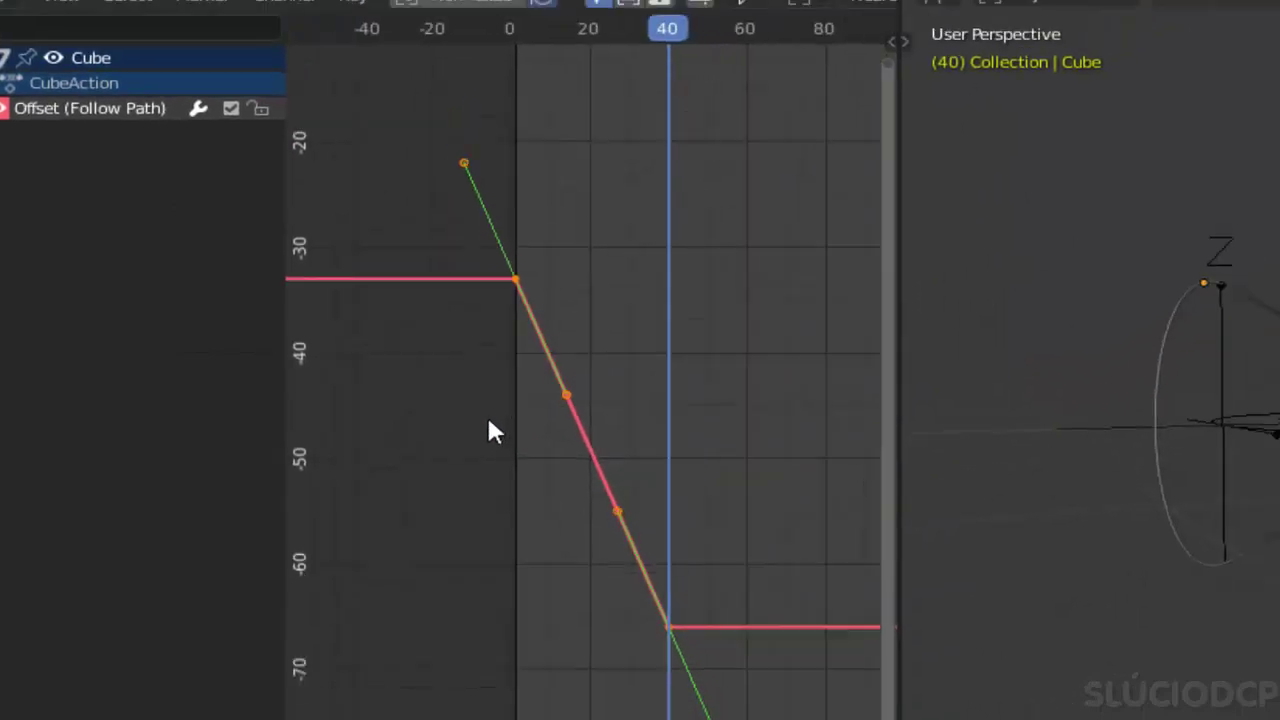
Add a Cycles modifier to the offset curve so it repeats endlessly.
key("n")
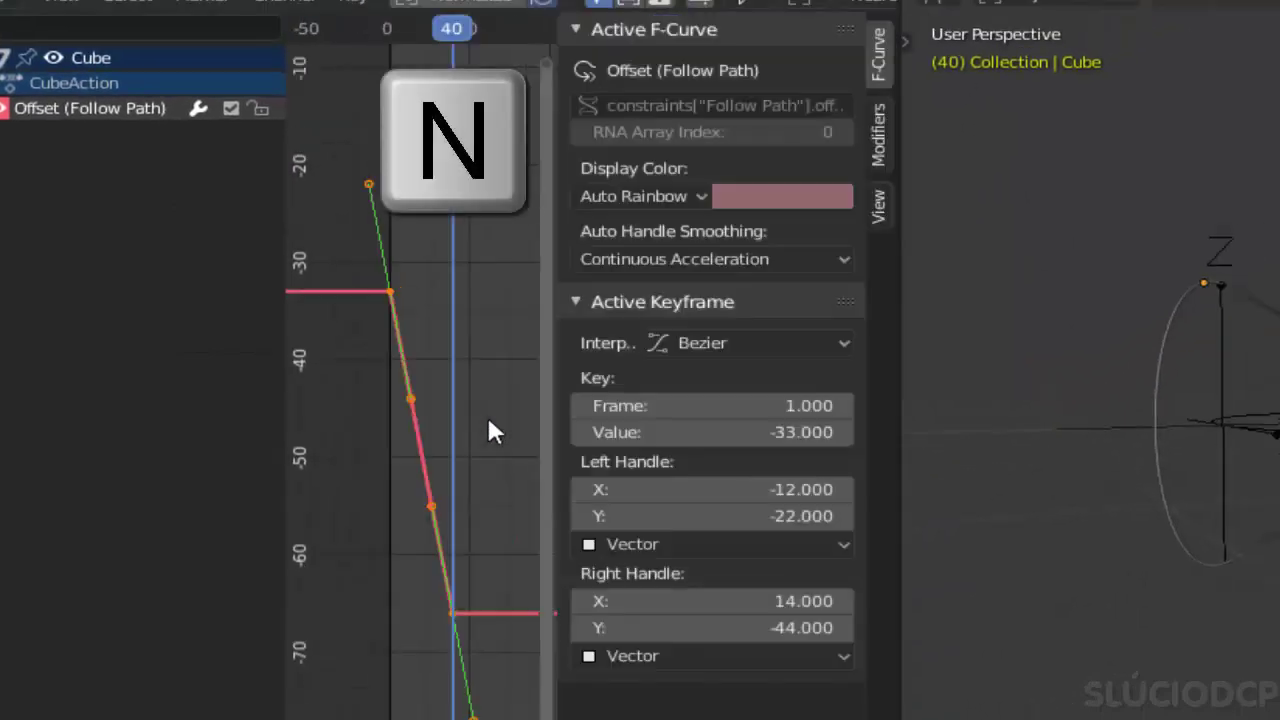
left_click(884, 131)
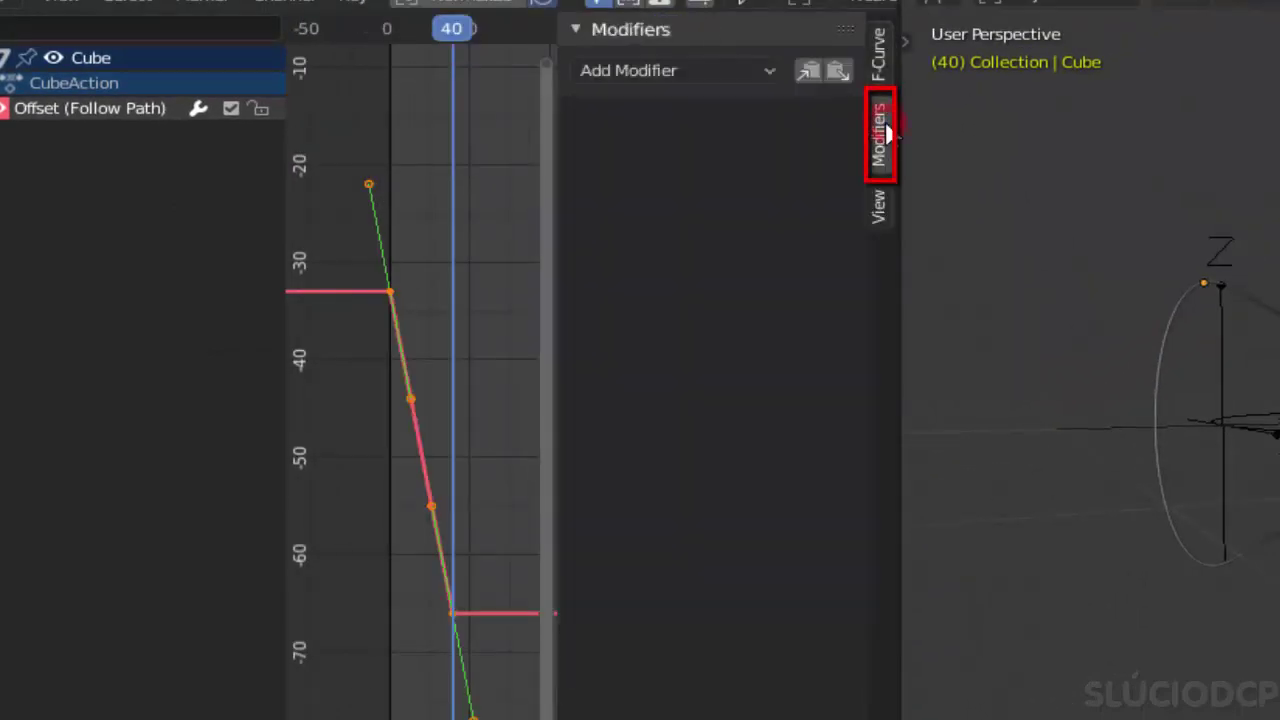
left_click(678, 68)
left_click(678, 195)
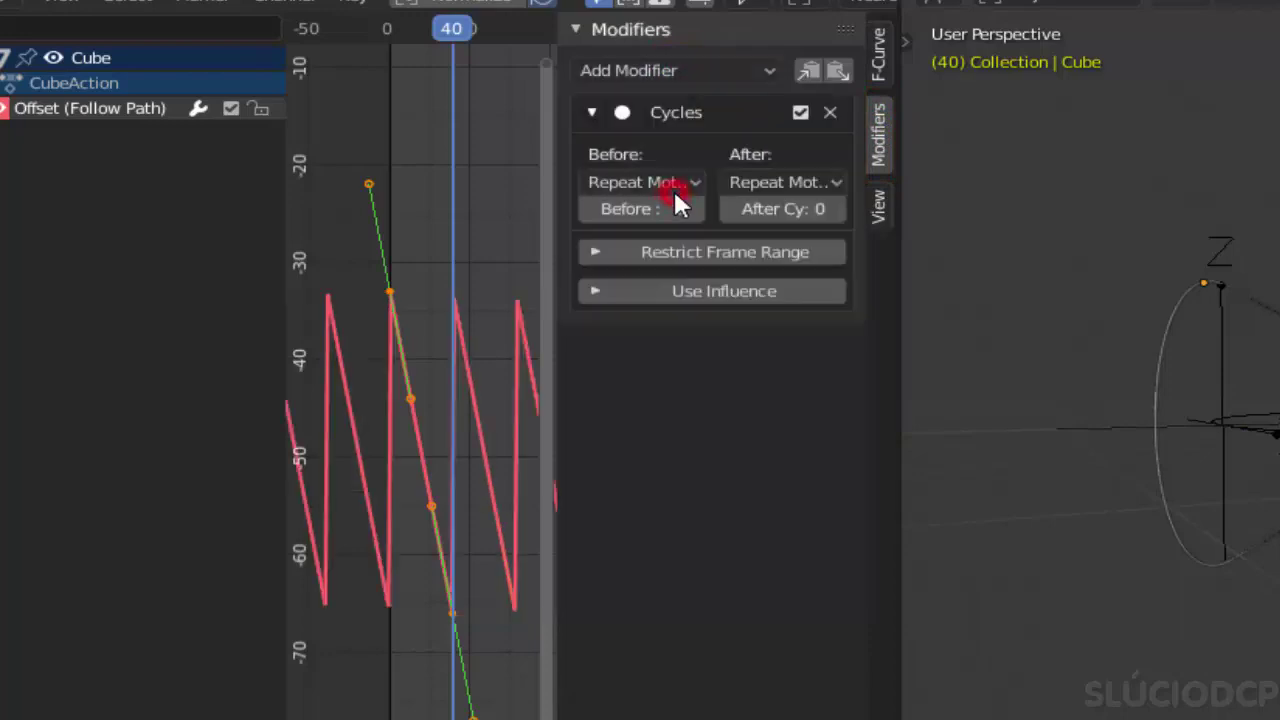
scroll(440, 448, "down", 2)
key("n")
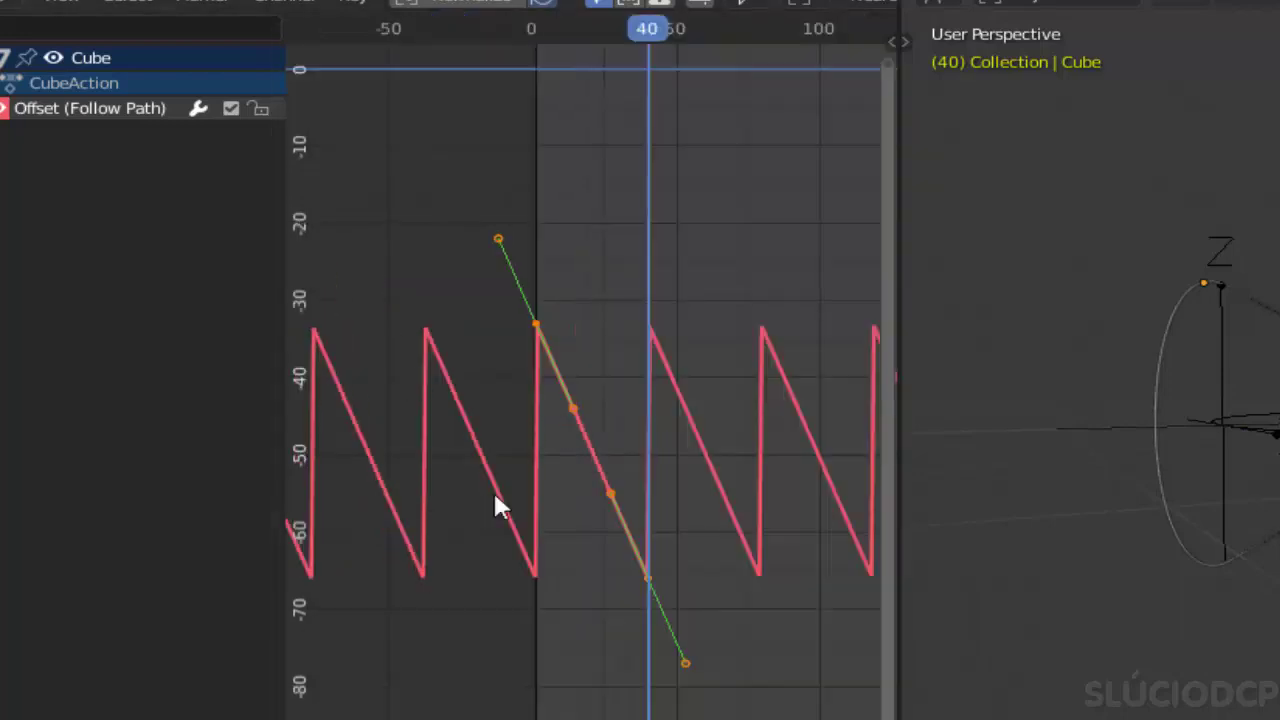
Play the animation from the start to watch the looping cube.
key("shift+Left")
key("space")
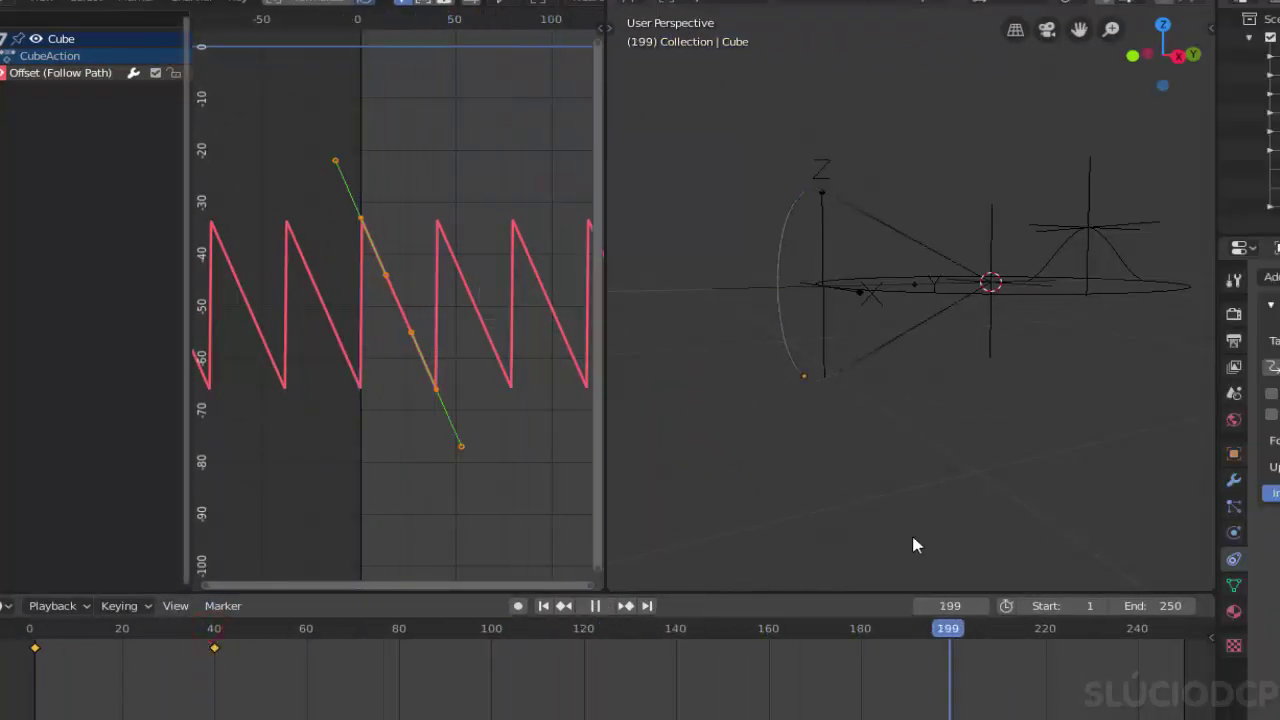
scroll(714, 357, "up", 5)
scroll(894, 351, "up", 4)
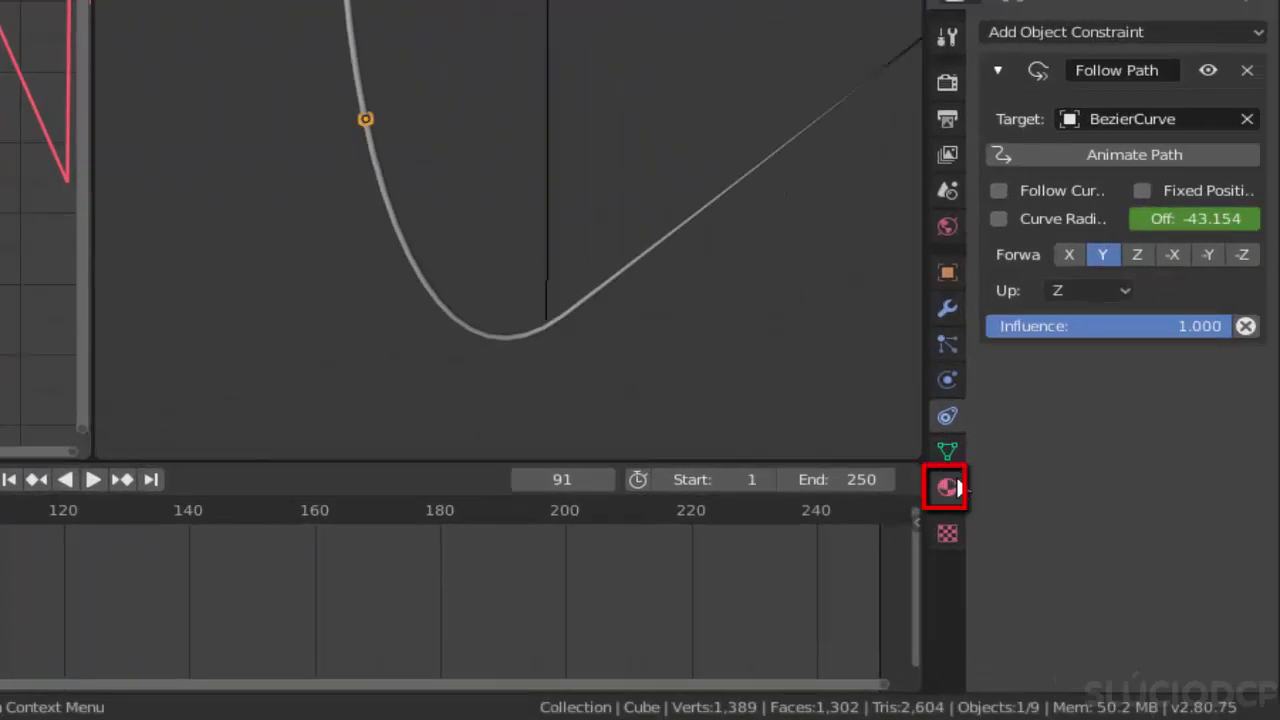
Give the cube a new white Emission material with strength 10.
left_click(1233, 611)
left_click(1048, 141)
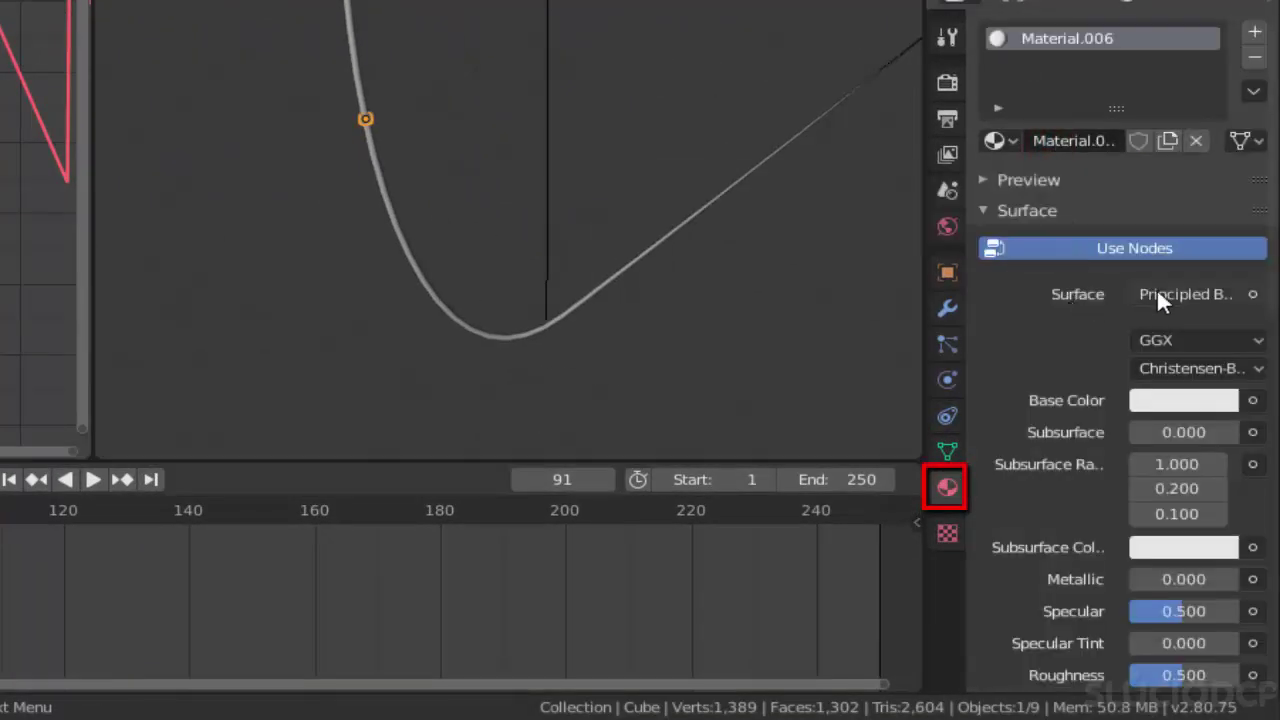
left_click(1158, 294)
left_click(1062, 106)
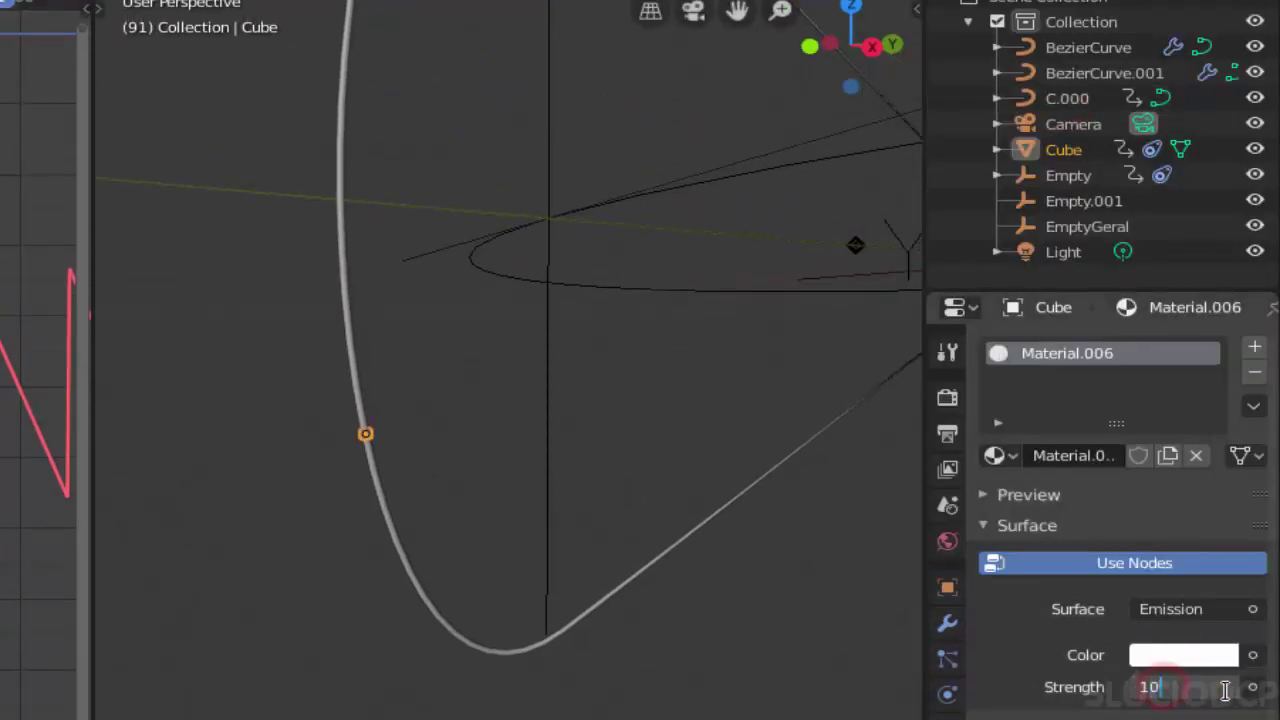
Check the BezierCurve's material, then reselect the glowing cube and duplicate it.
left_click(417, 426)
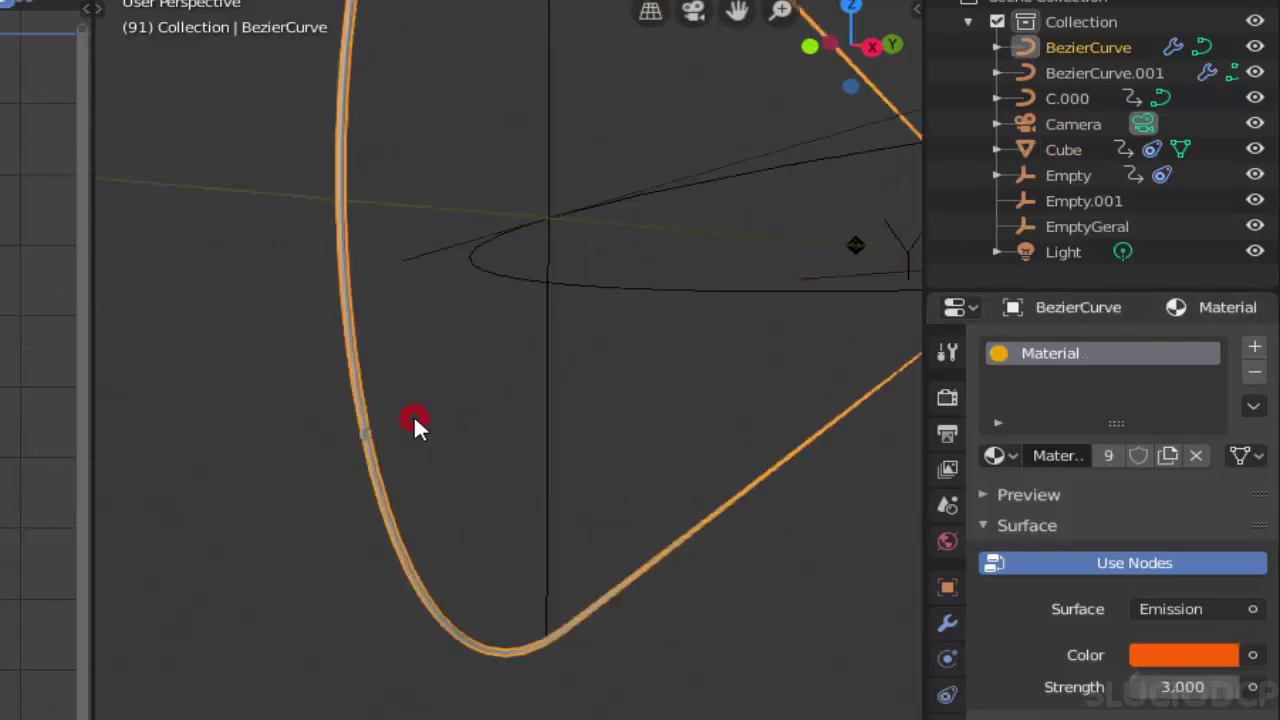
scroll(413, 414, "up", 4)
left_click(187, 527)
key("shift+d")
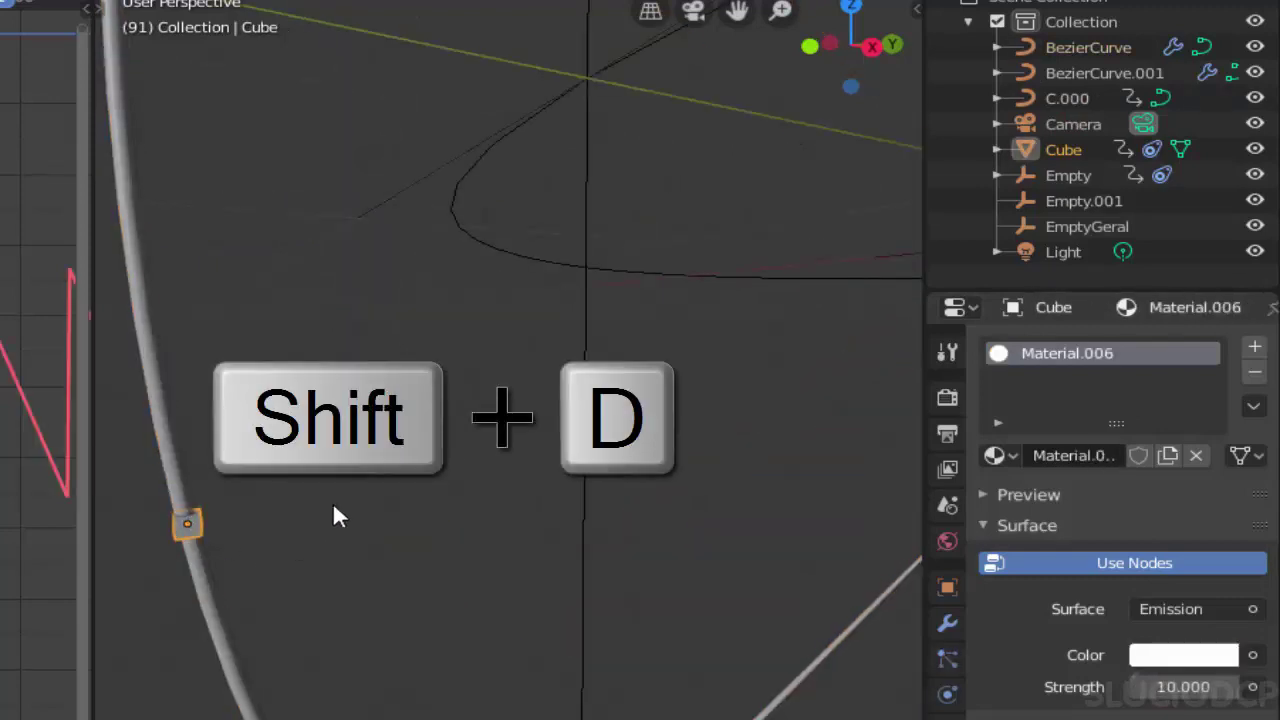
Place the duplicate Cube.001 and shift its offset keyframes later in time.
left_click(332, 501)
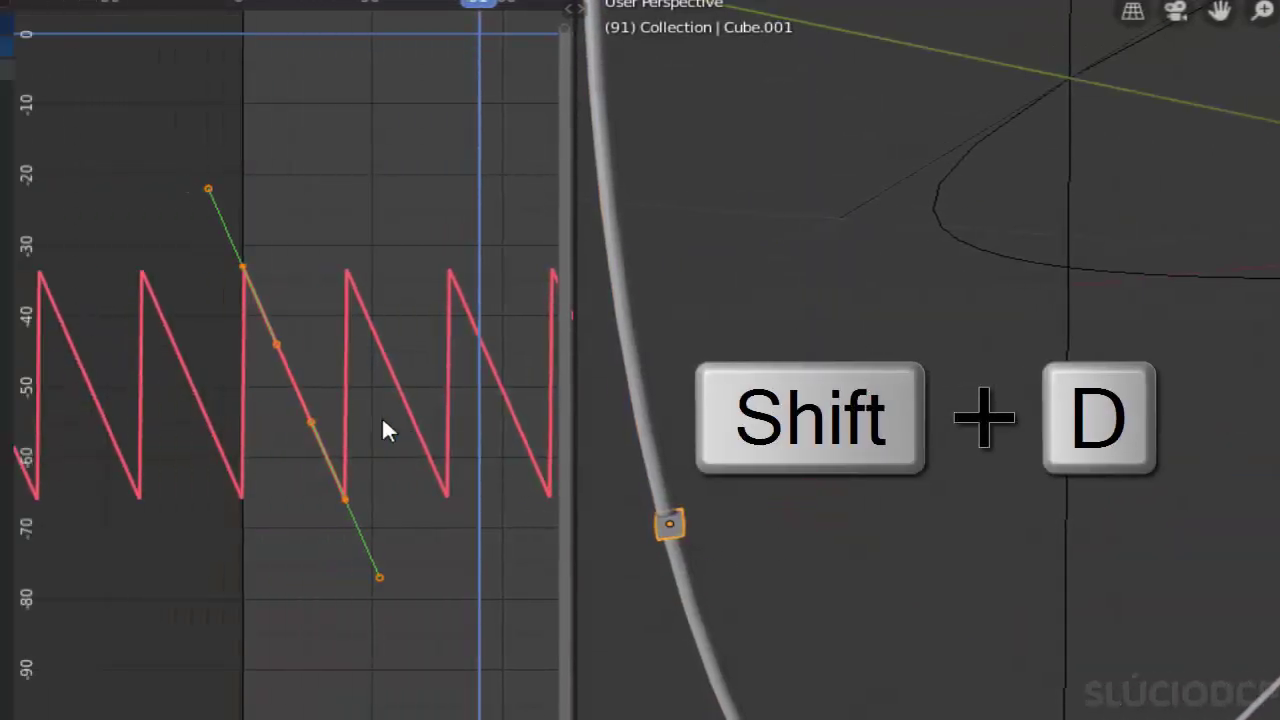
scroll(380, 418, "down", 4)
key("g")
key("x")
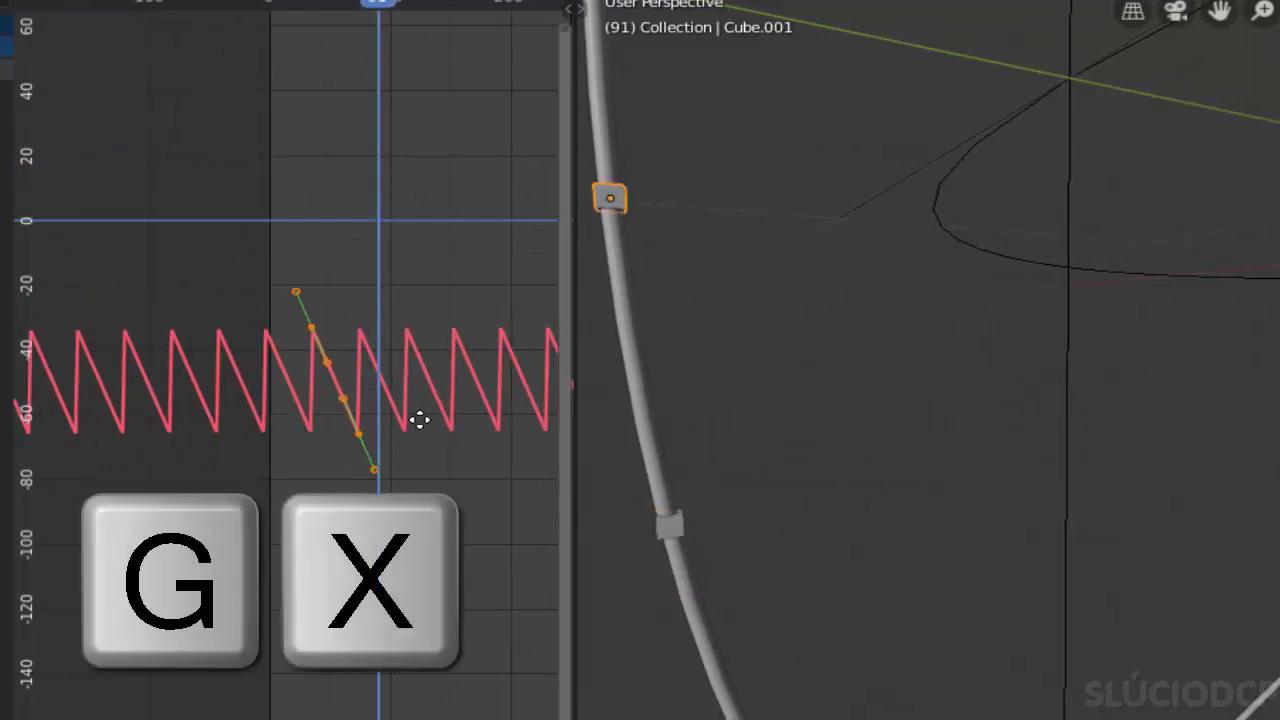
left_click(371, 417)
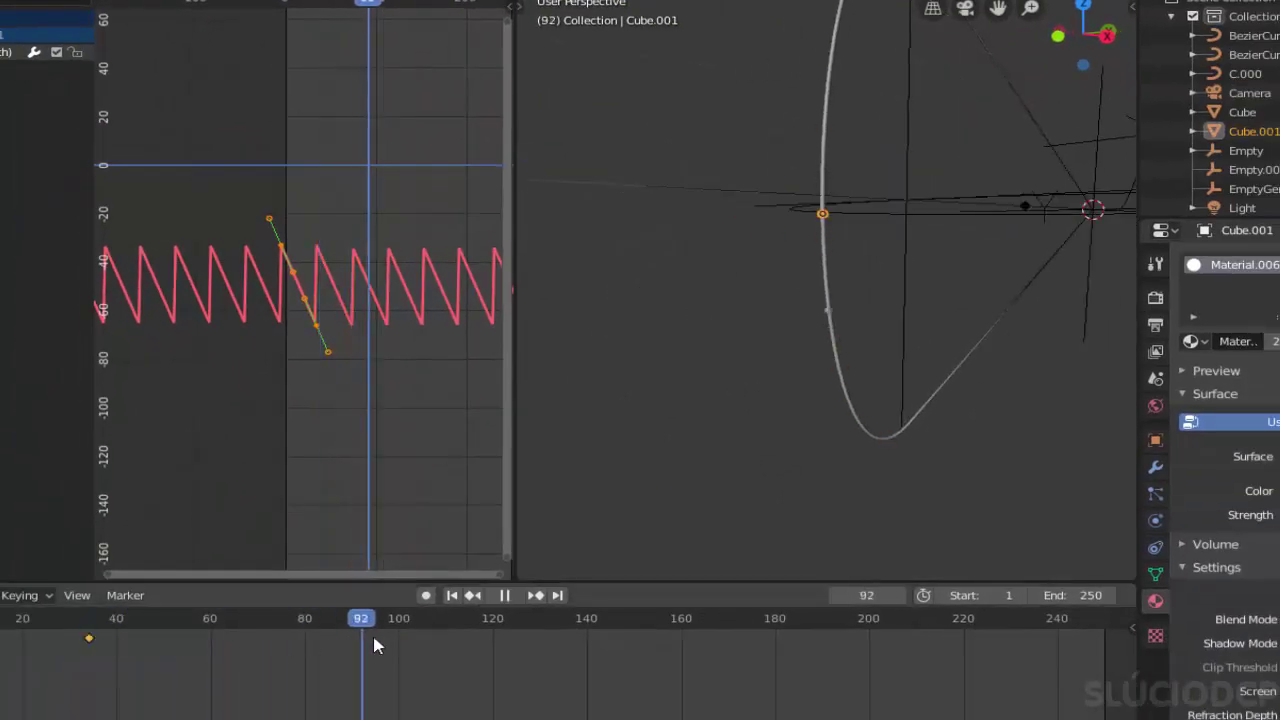
Duplicate again as Cube.002 with its keyframes shifted later, then select EmptyGeral.
key("shift+d")
key("g")
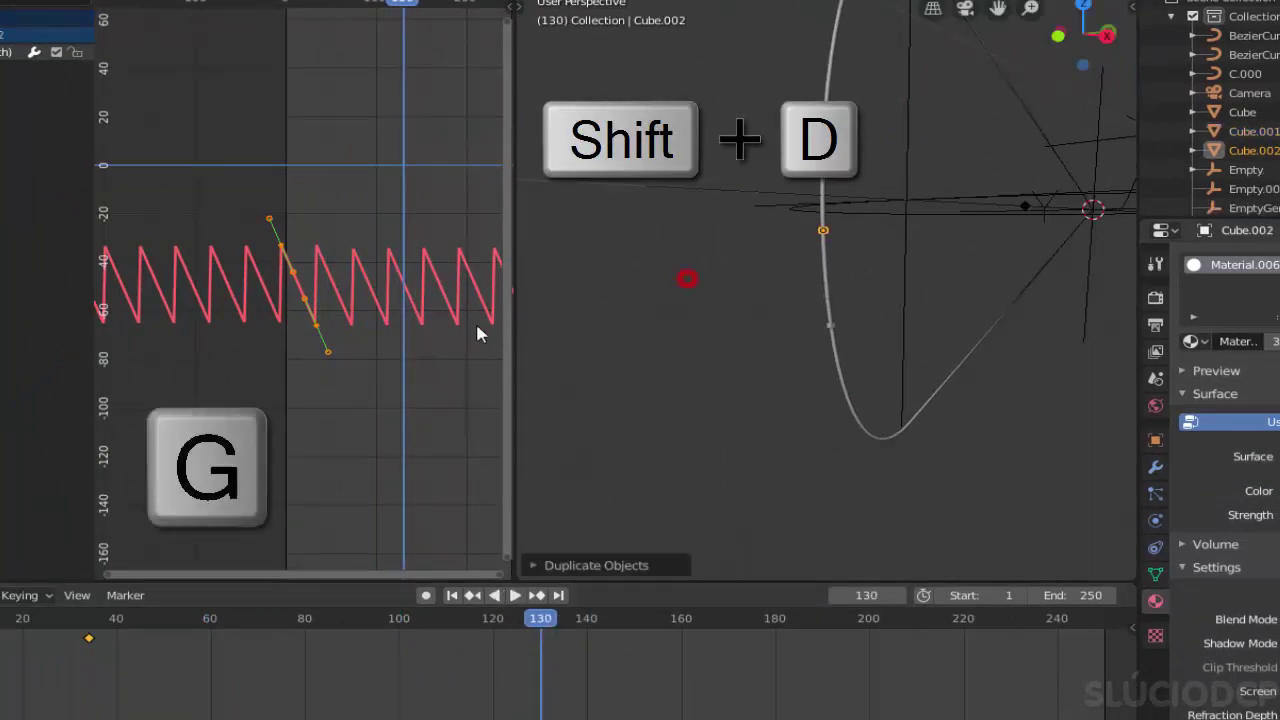
key("x")
left_click(425, 330)
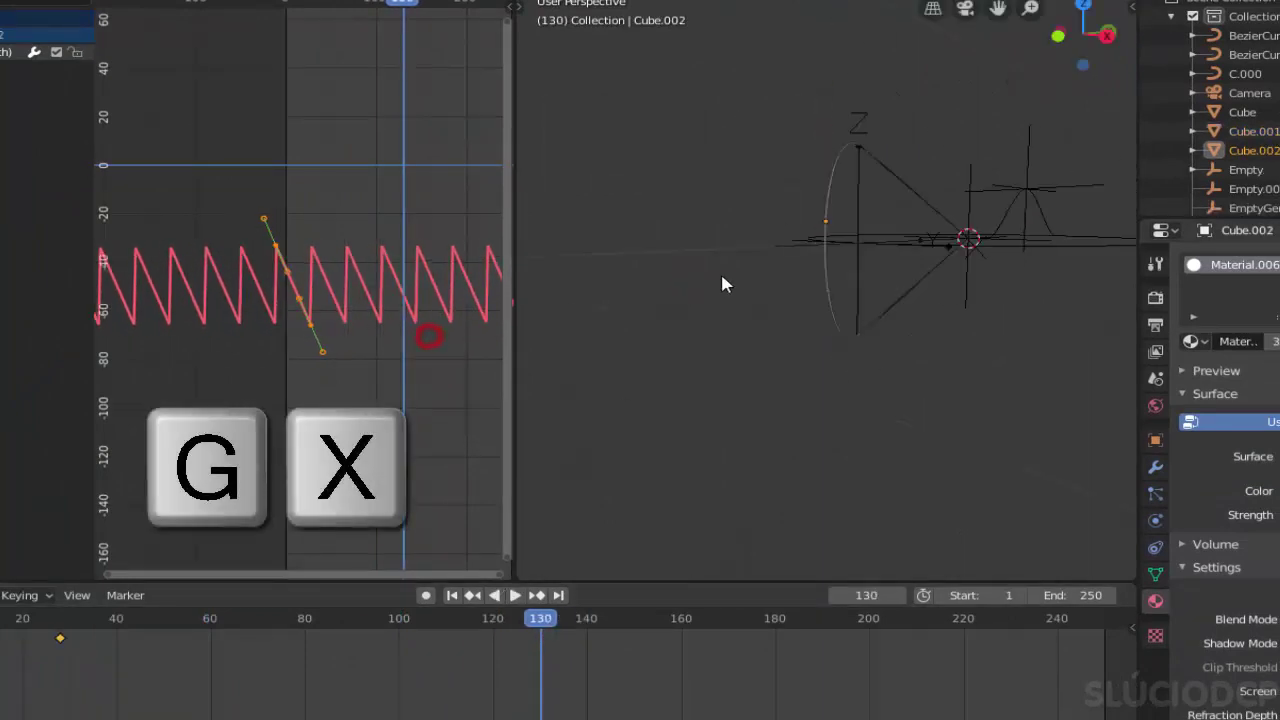
mouse_move(720, 271)
middle_mouse_down()
mouse_move(918, 333)
mouse_move(1043, 175)
middle_mouse_up()
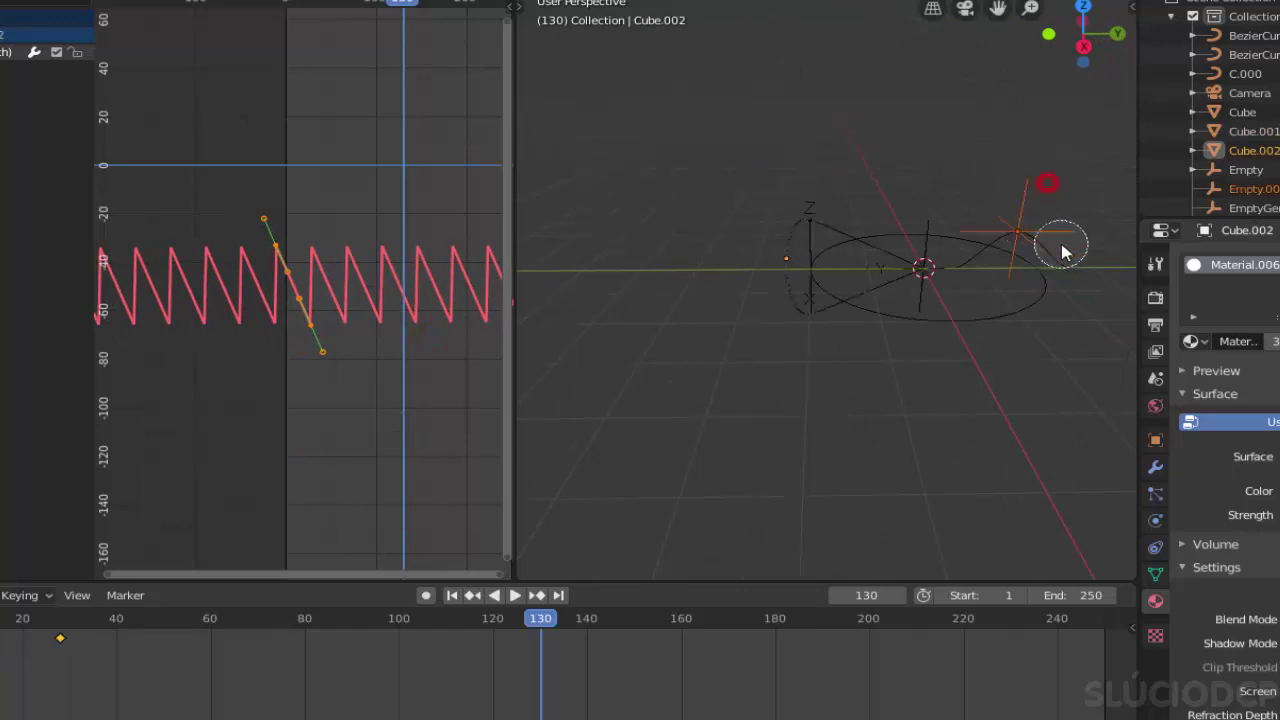
left_click(1010, 250)
Hide EmptyGeral and the extra cube, then circle-select the cone rig objects.
key("h")
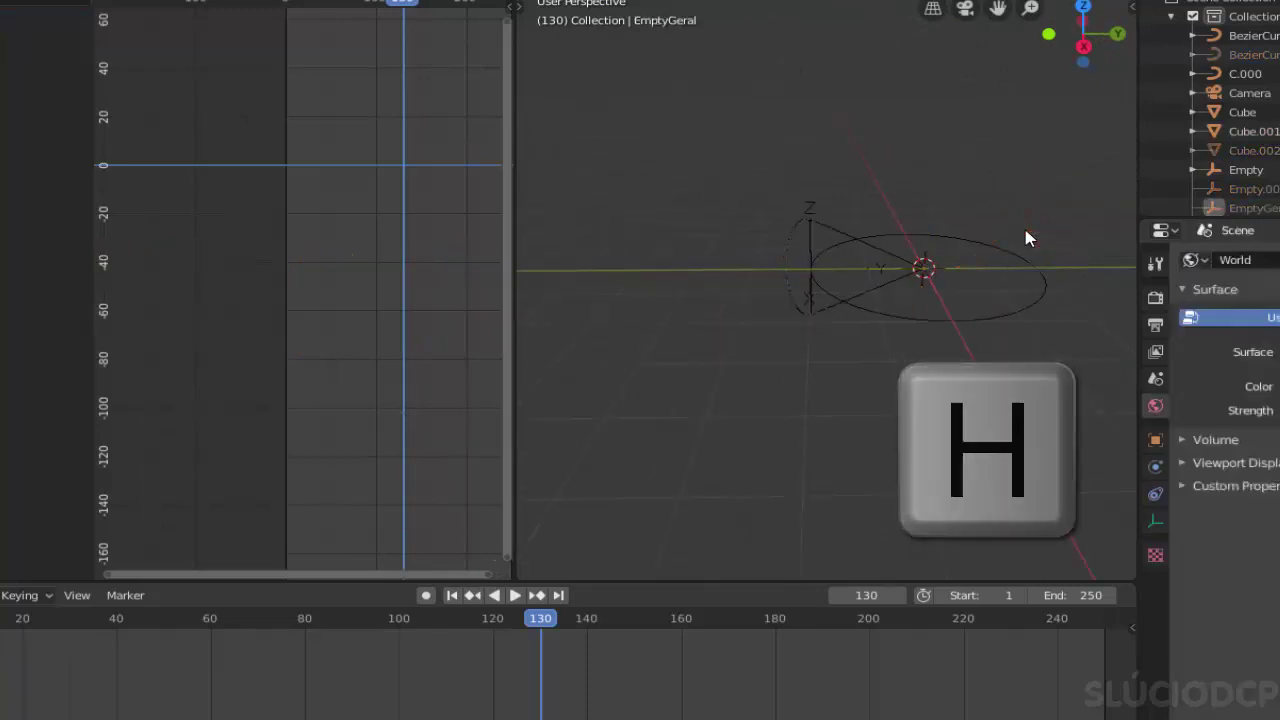
key("c")
scroll(984, 271, "down", 3)
left_click_drag(984, 271, 960, 251)
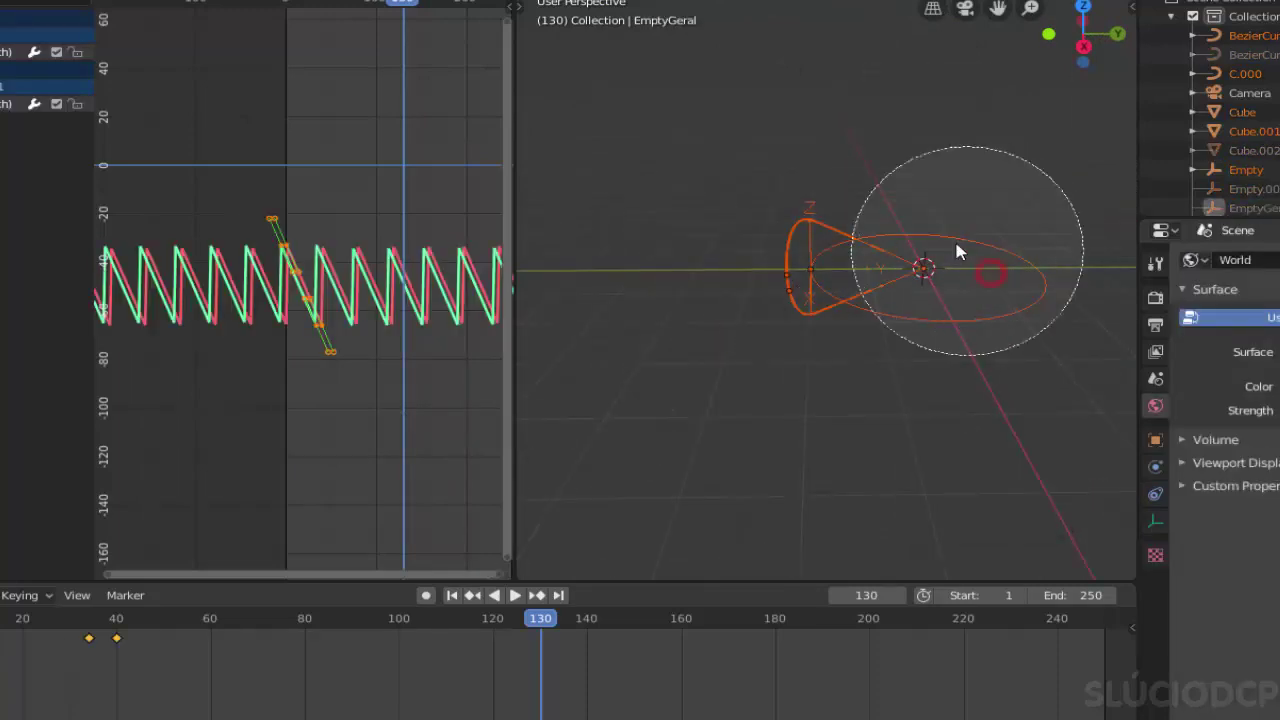
middle_click_drag(960, 251, 930, 379)
scroll(930, 379, "up", 5)
Duplicate the cone rig and repeat the rotated copy into a ring of cones.
key("shift+d")
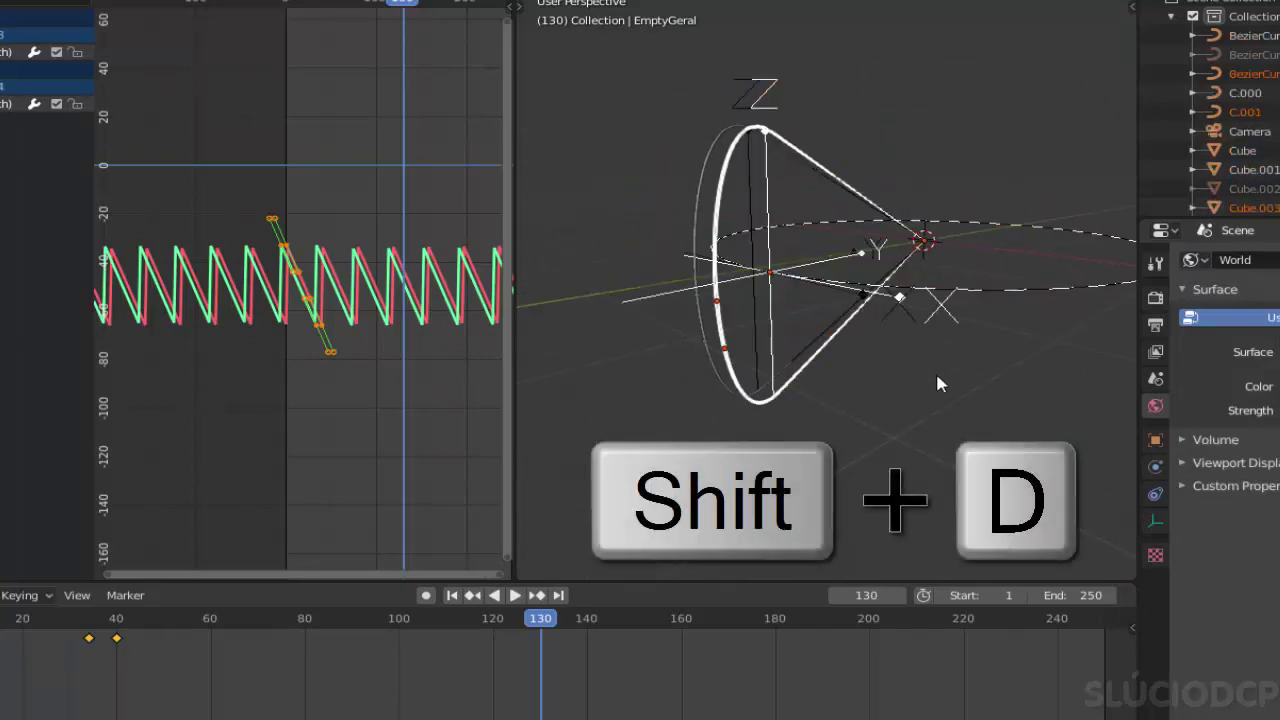
right_click(935, 375)
key("shift+r")
key("shift+r")
key("shift+r")
key("shift+r")
key("shift+r")
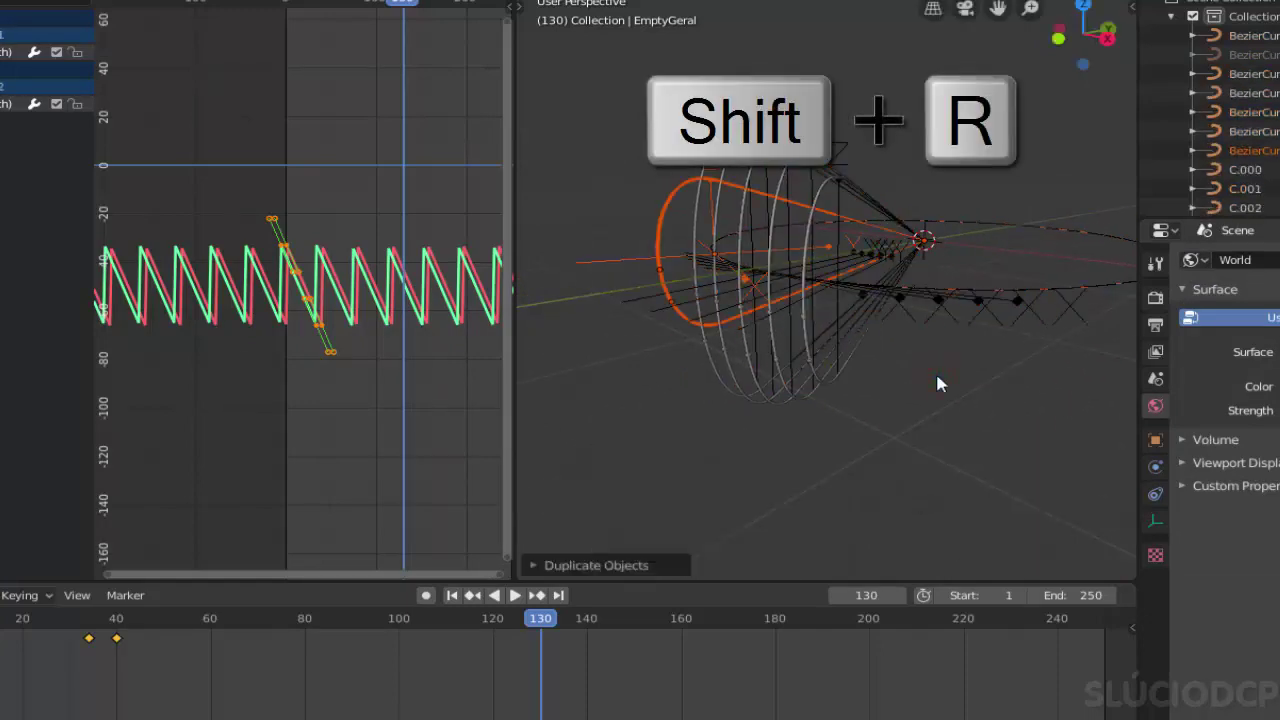
key("shift+r")
key("shift+r")
middle_click_drag(938, 383, 1006, 380)
View the ring through the camera in Rendered shading and scrub ahead in the timeline.
key("alt+a")
key("KP_0")
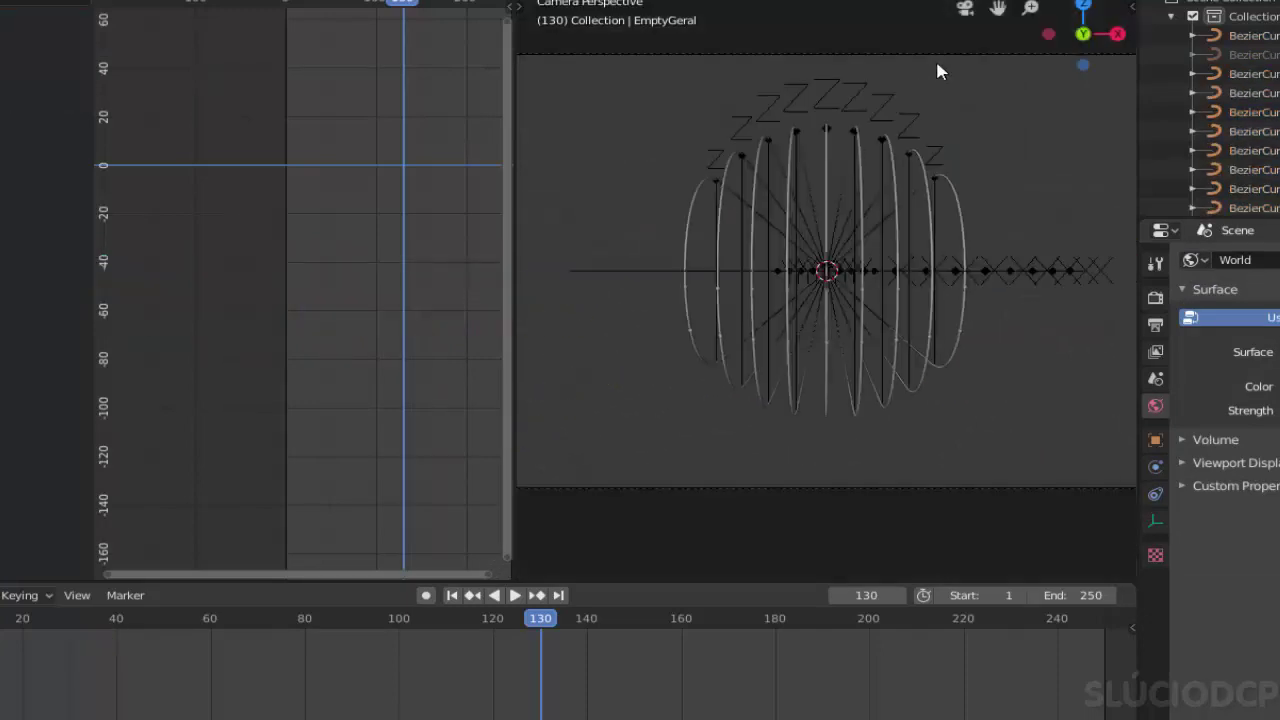
scroll(935, 38, "down", 5)
left_click(1060, 38)
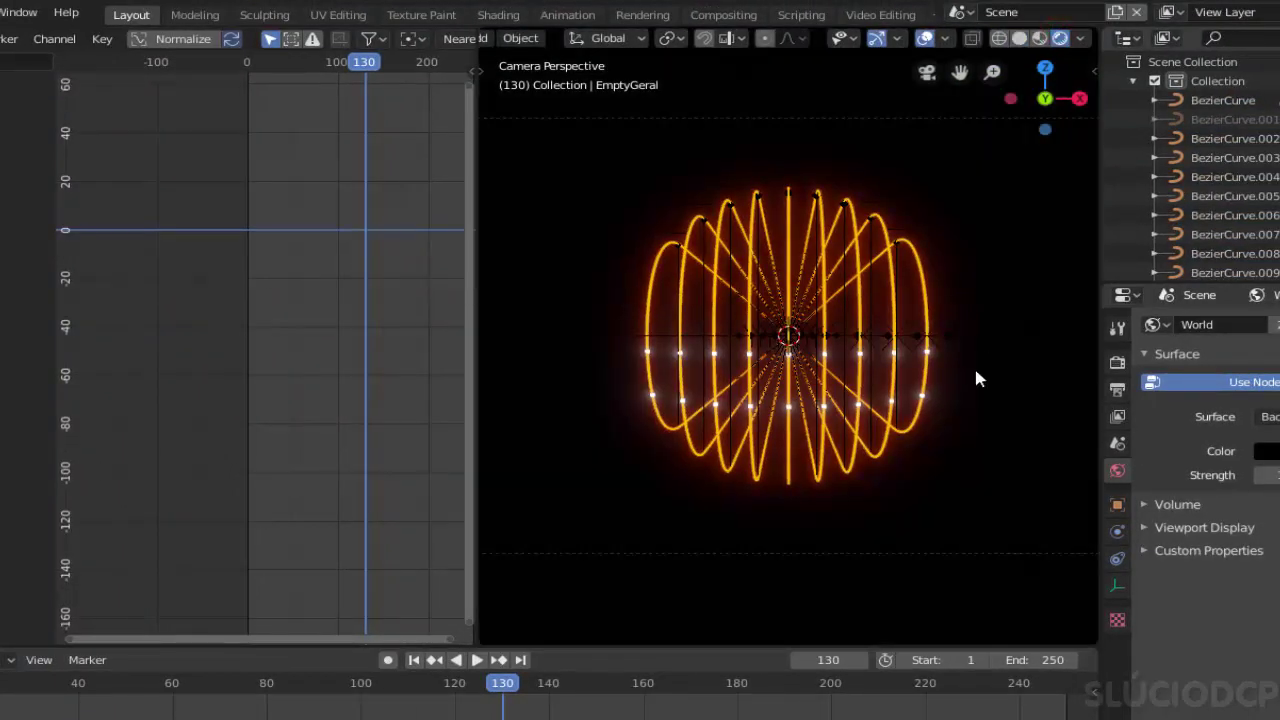
mouse_move(491, 686)
left_mouse_down()
mouse_move(699, 686)
mouse_move(512, 686)
mouse_move(530, 686)
left_mouse_up()
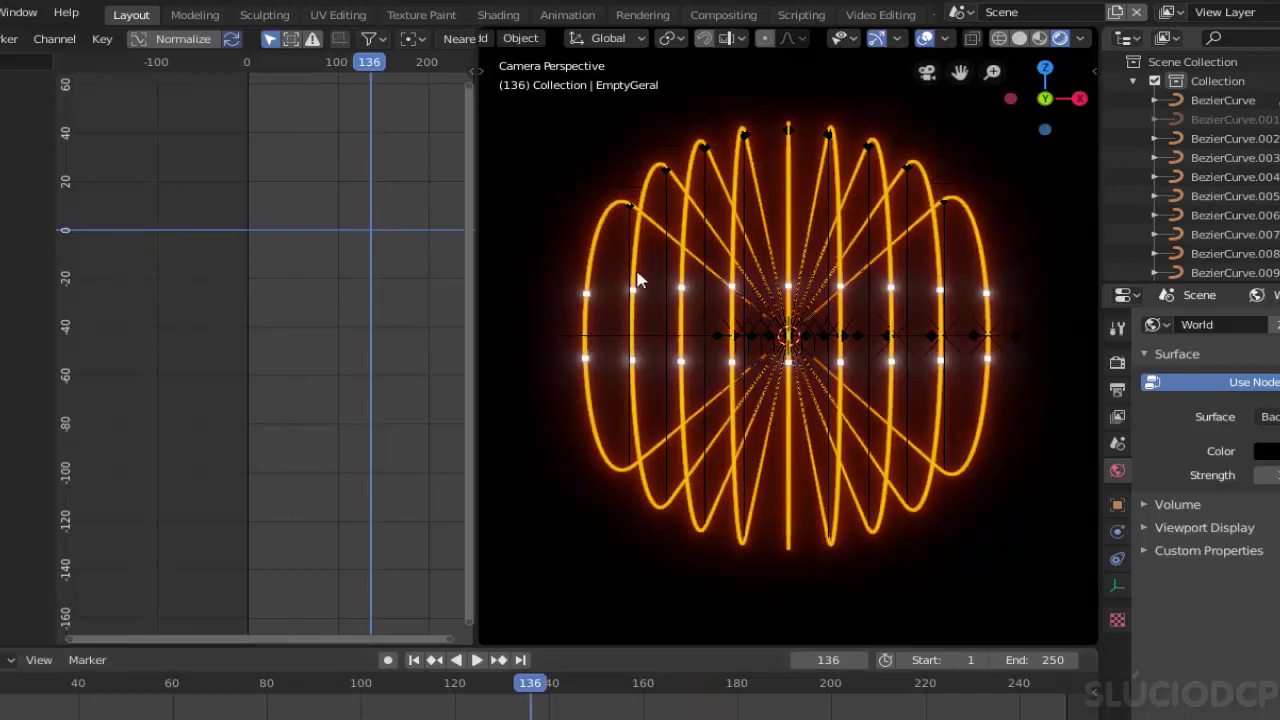
Shift Cube.014's keyframes in time and mirror its curve with an X scale of -1.
left_click(638, 291)
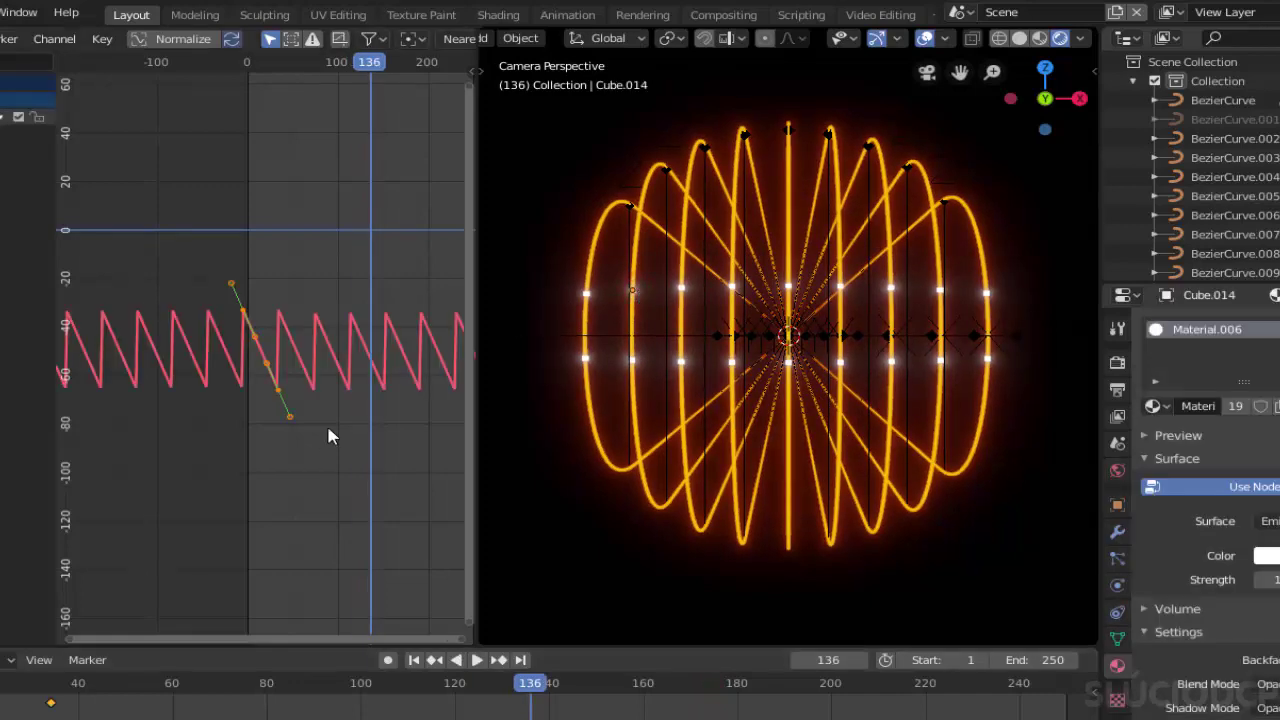
key("g")
key("x")
left_click(313, 445)
type("s")
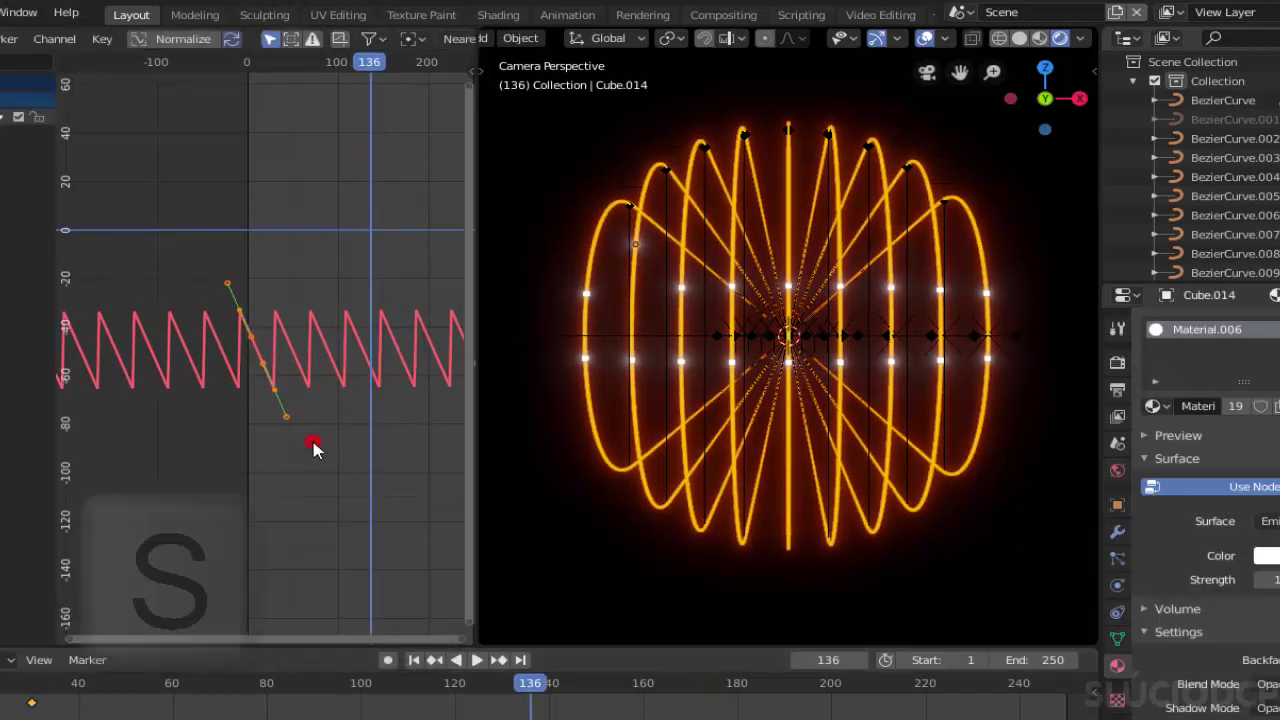
type("x-1")
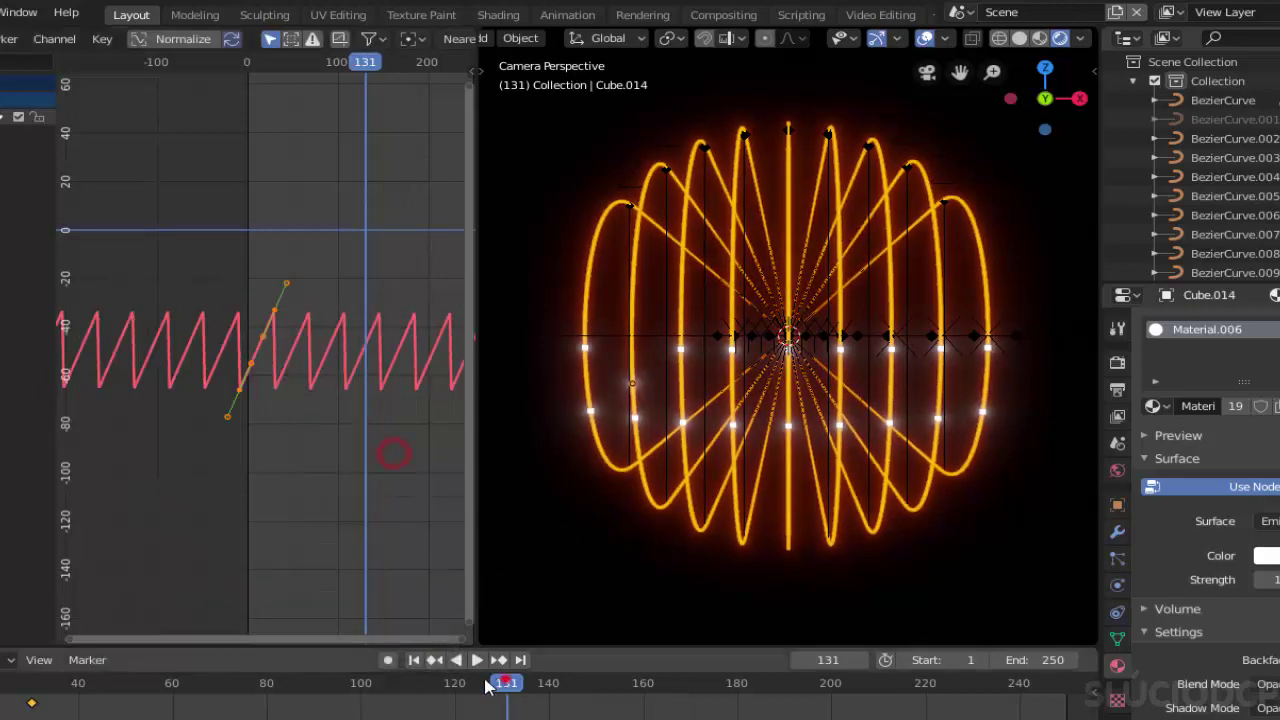
left_click_drag(487, 685, 536, 685)
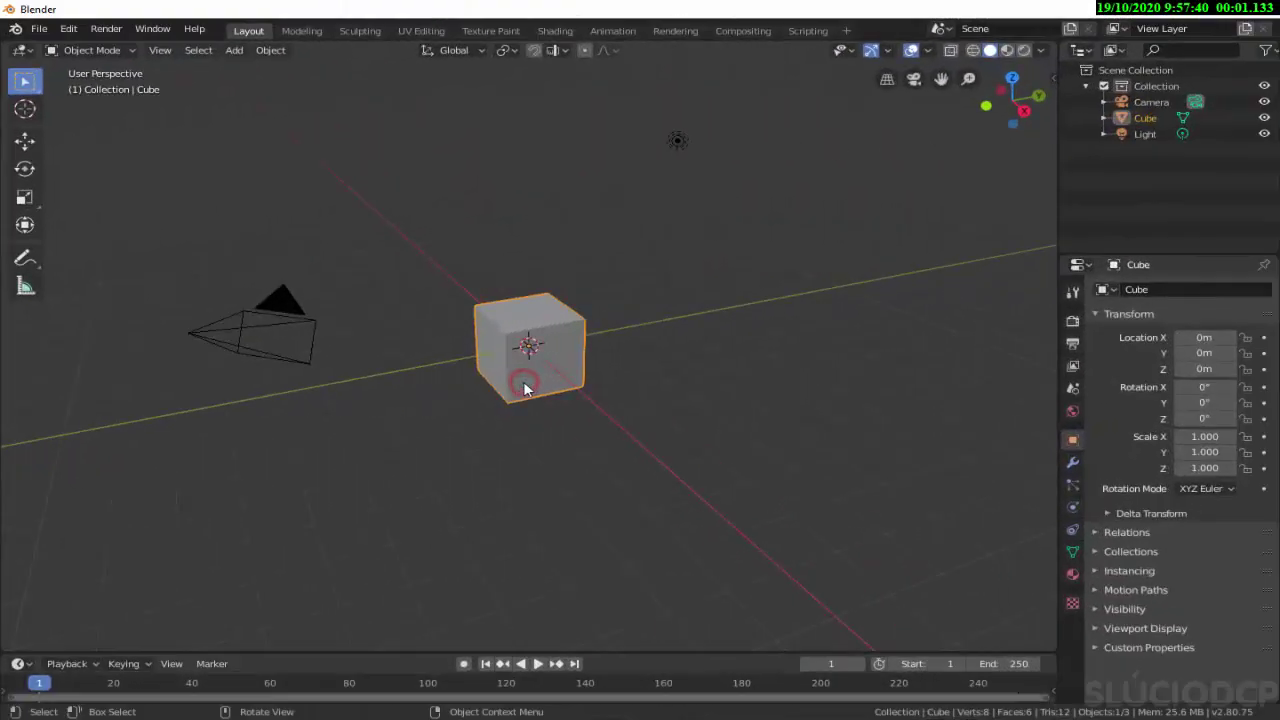
Scale the default cube to 0.05 on X and Z, leaving Y unchanged.
key("s")
key("shift+y")
type("0.05")
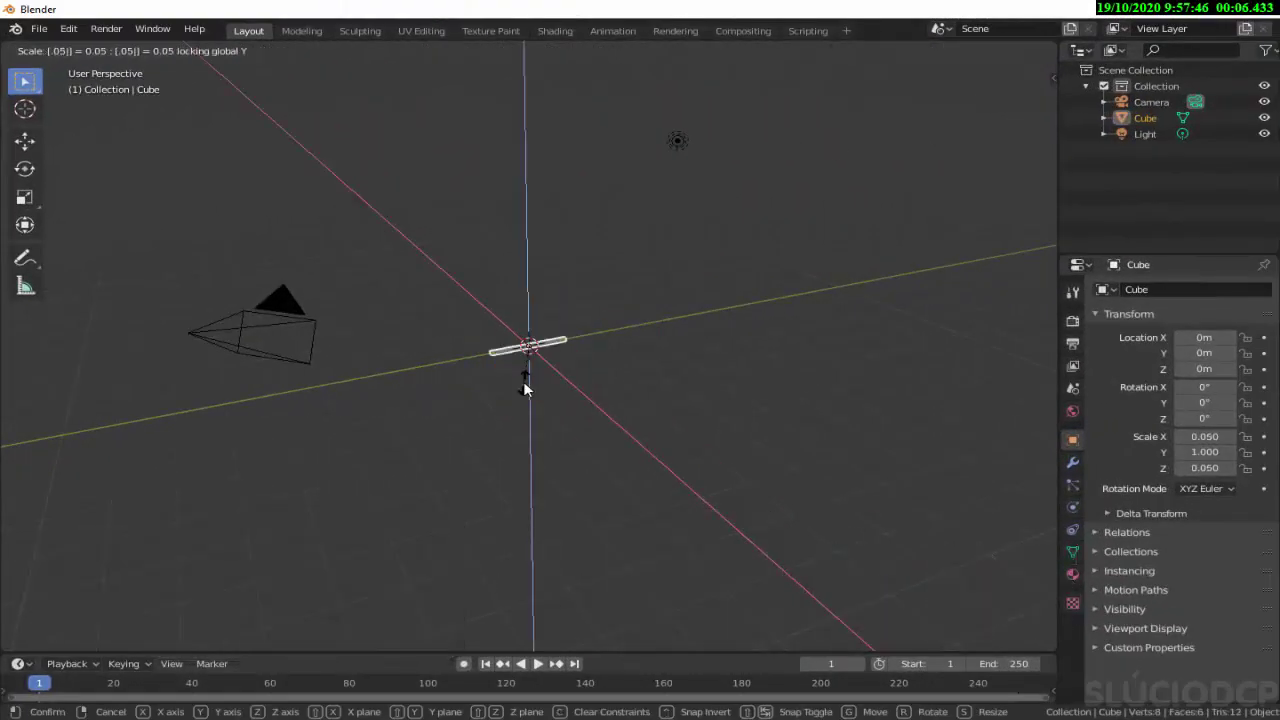
Flatten the cube into a 0.05 rod, double its Y length, and move it aside along X.
key("Return")
type("sy2")
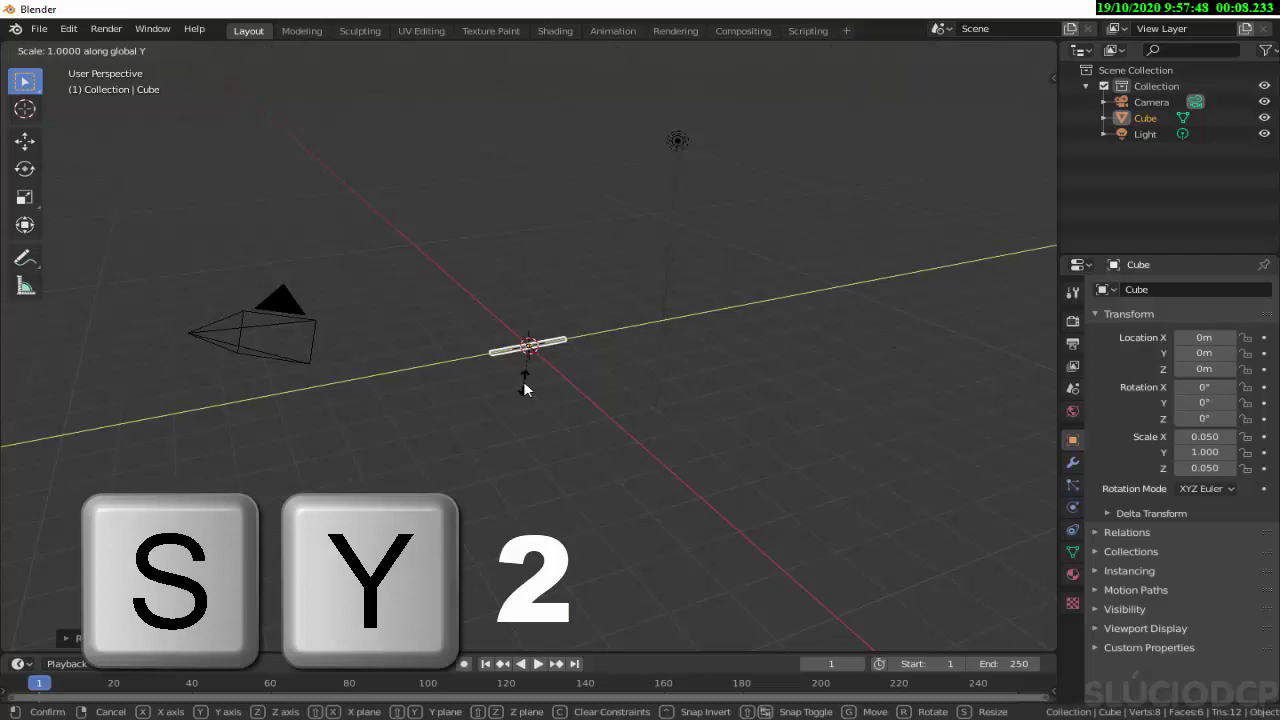
left_click(524, 382)
key("g")
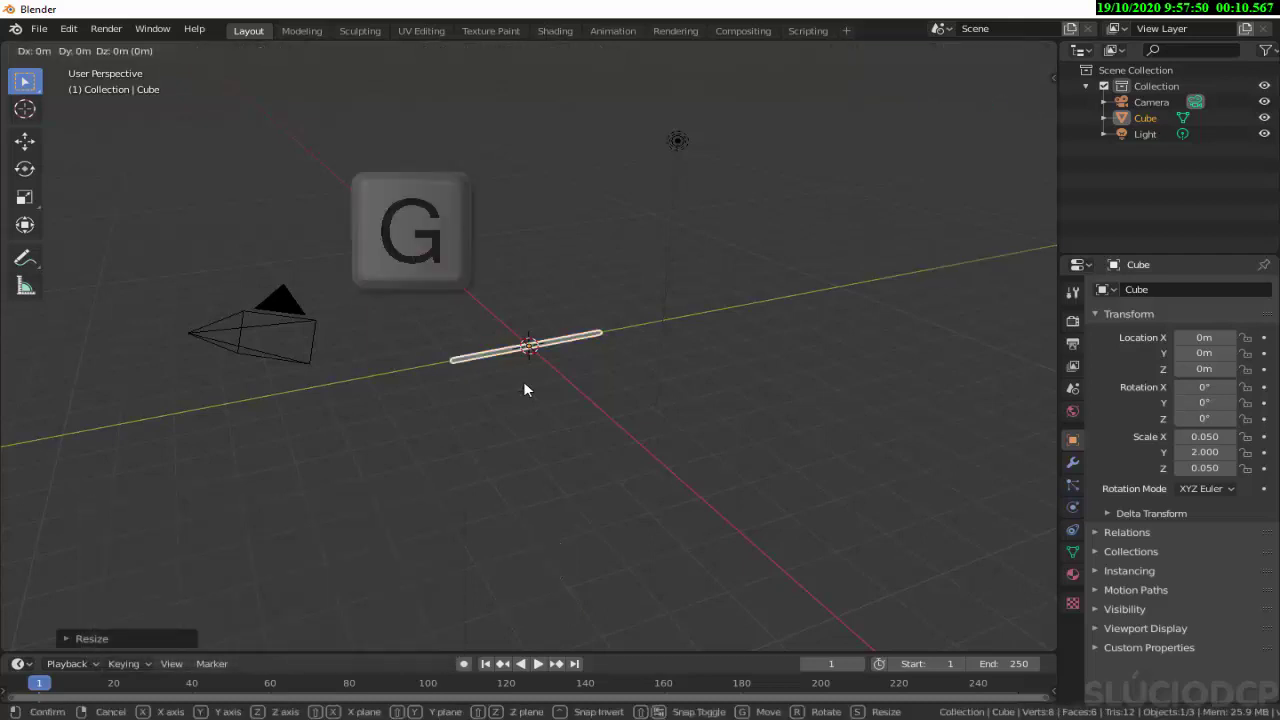
key("x")
left_click(660, 480)
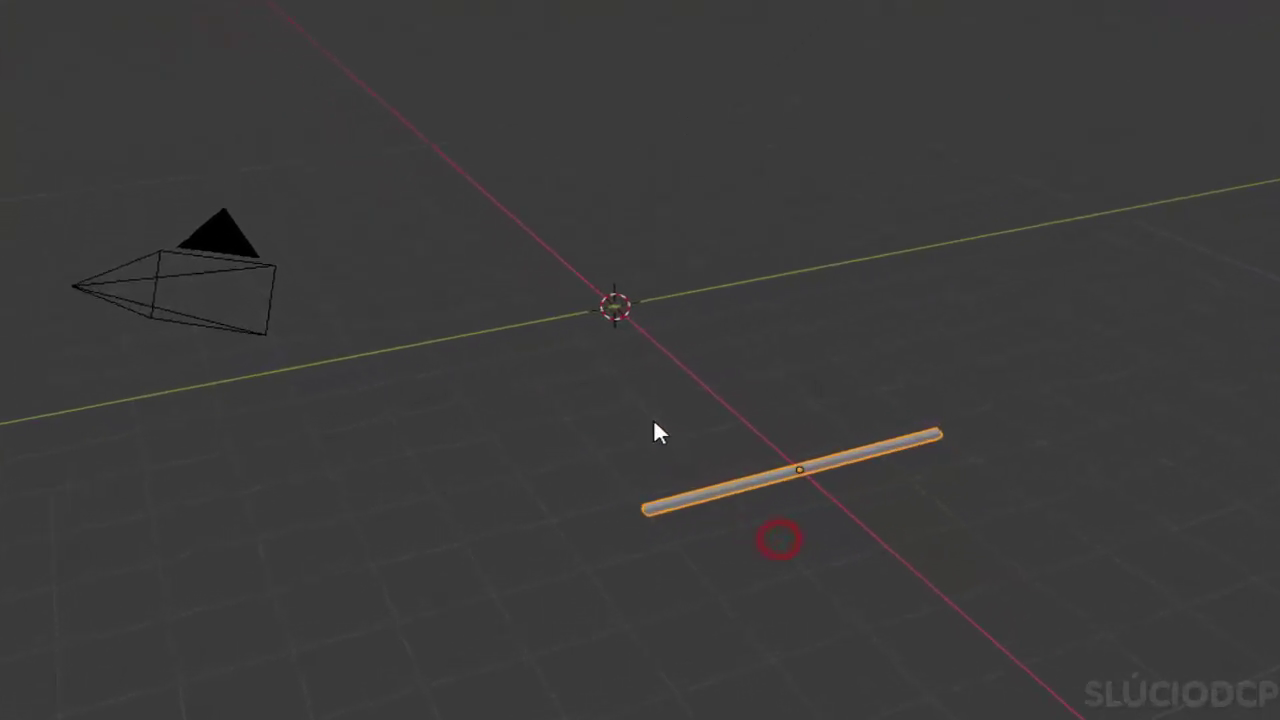
Add a text object and rotate it 90° on X to stand upright.
key("shift+a")
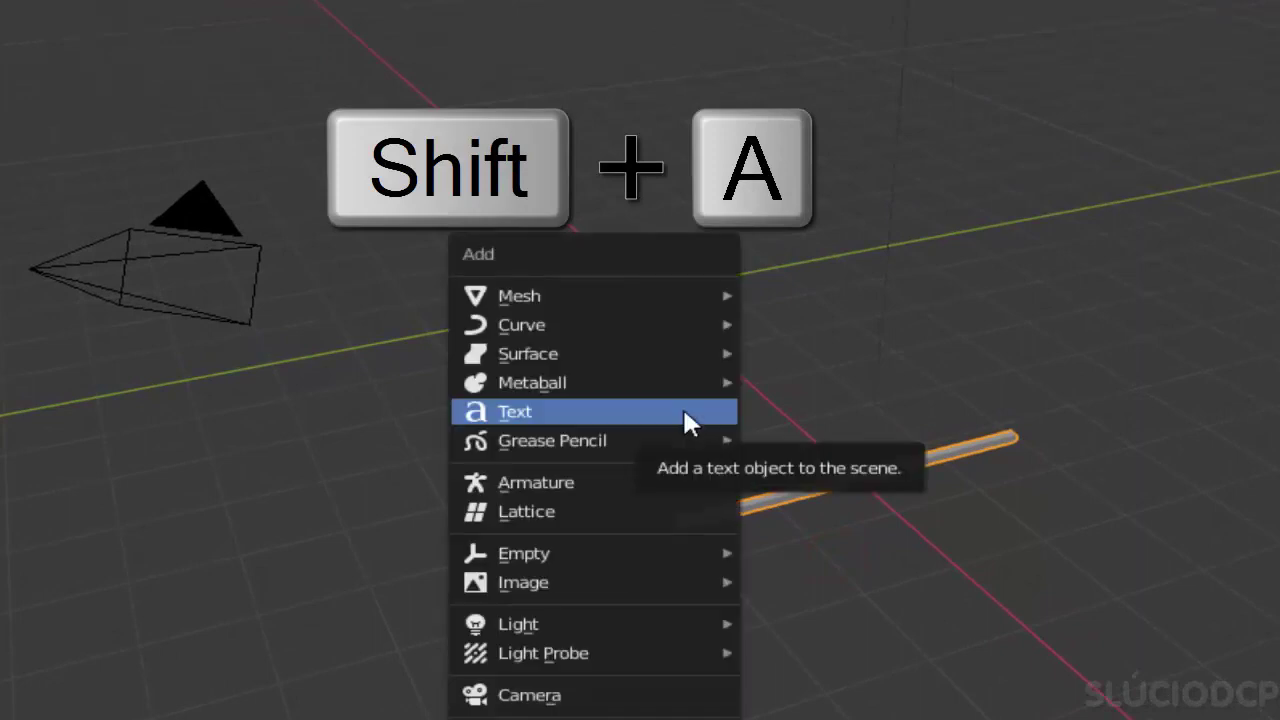
left_click(682, 411)
type("rx")
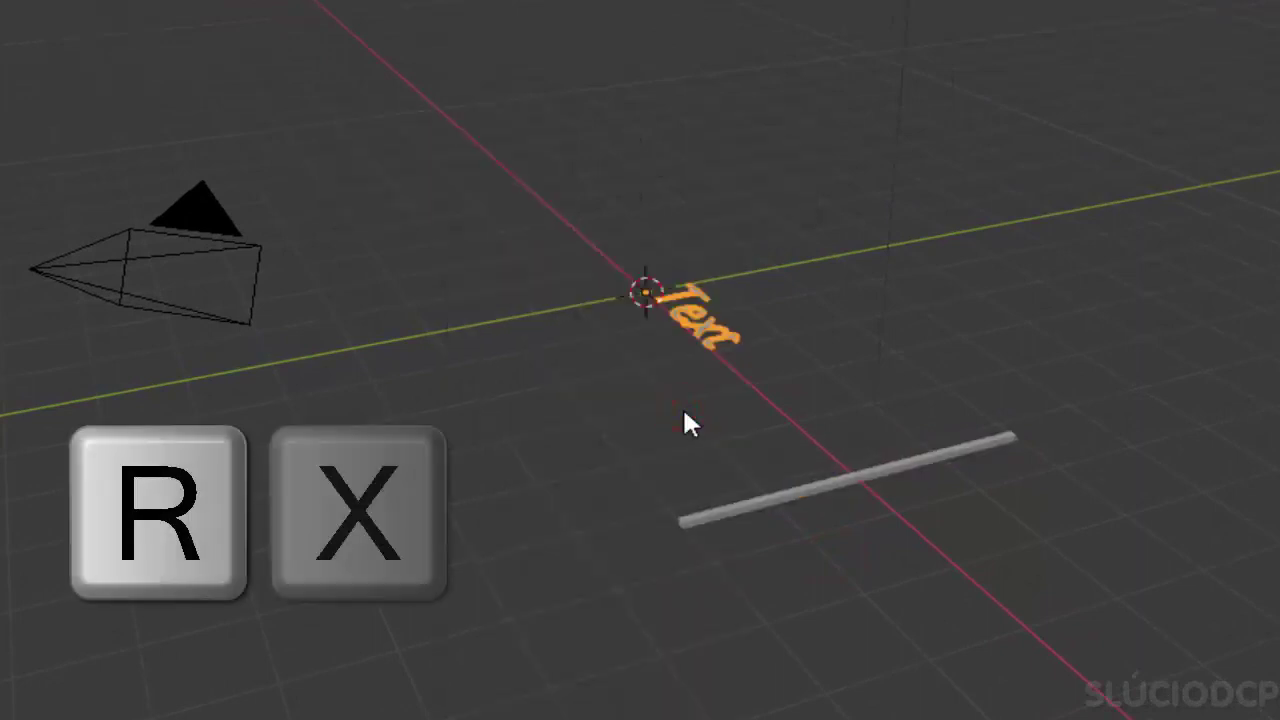
type("90")
key("Return")
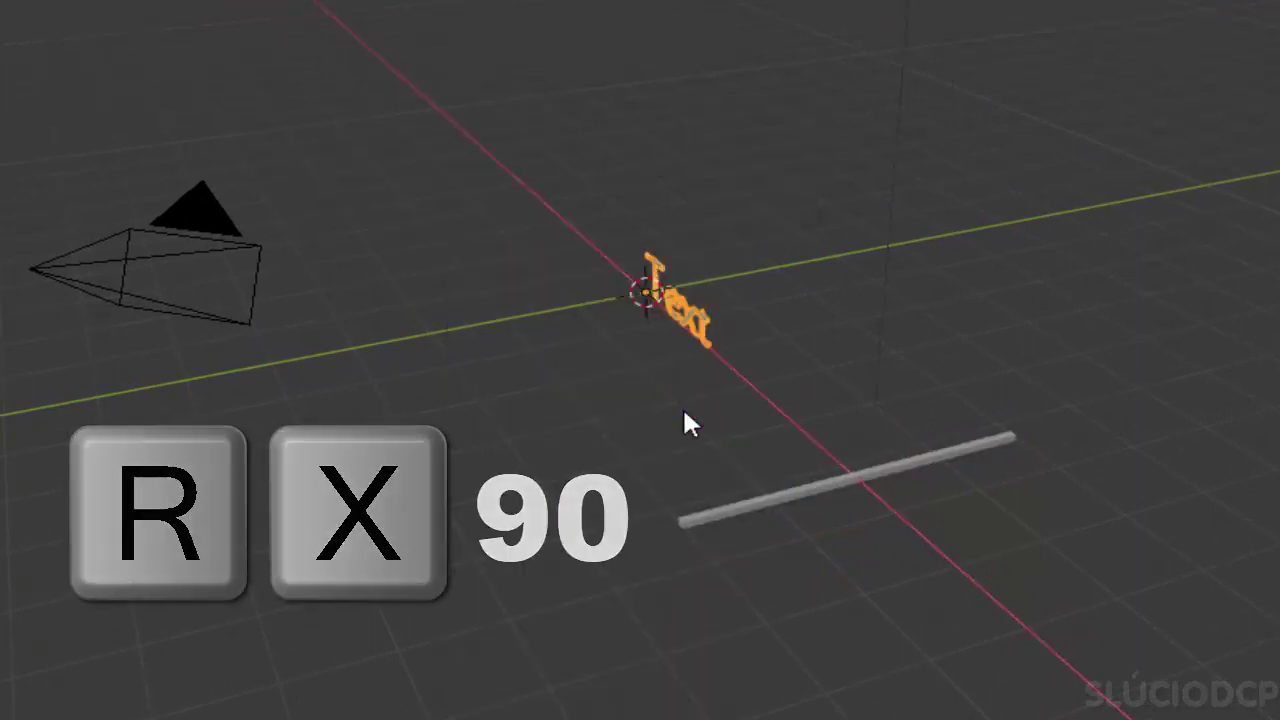
Replace the placeholder text with 'JN'.
key("Tab")
key("BackSpace")
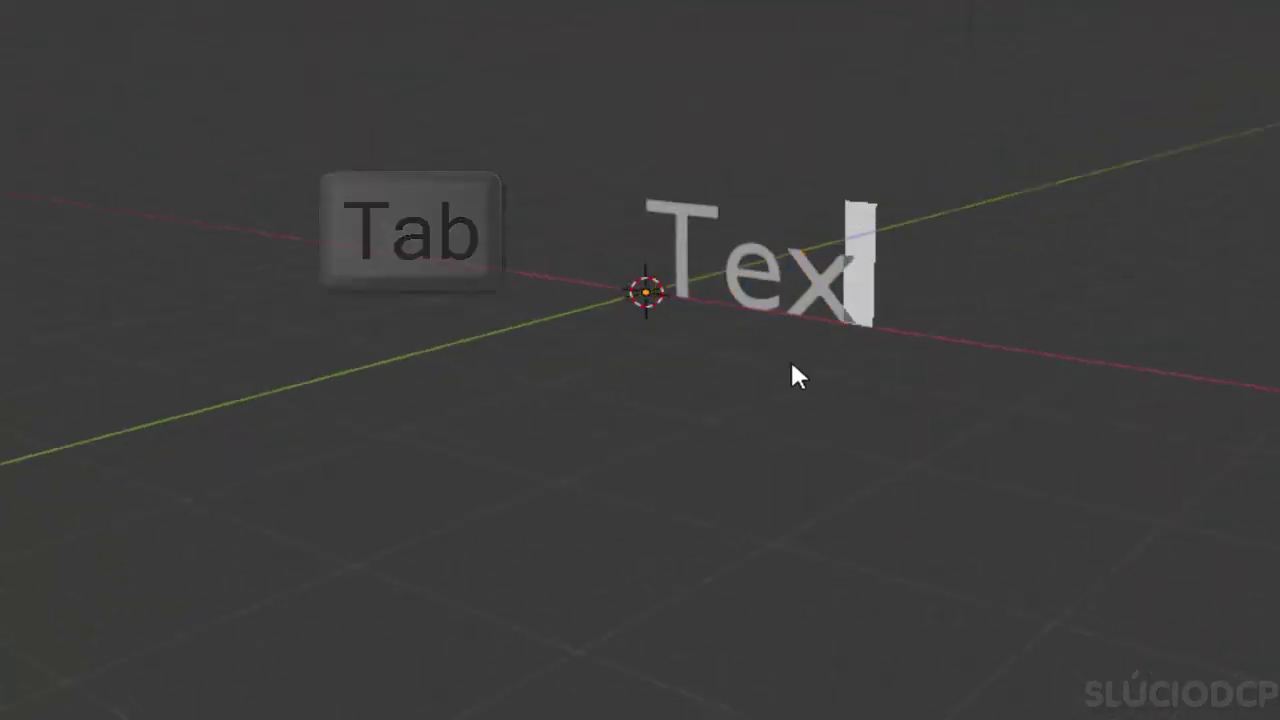
key("BackSpace")
key("BackSpace")
key("BackSpace")
type("JN")
key("Tab")
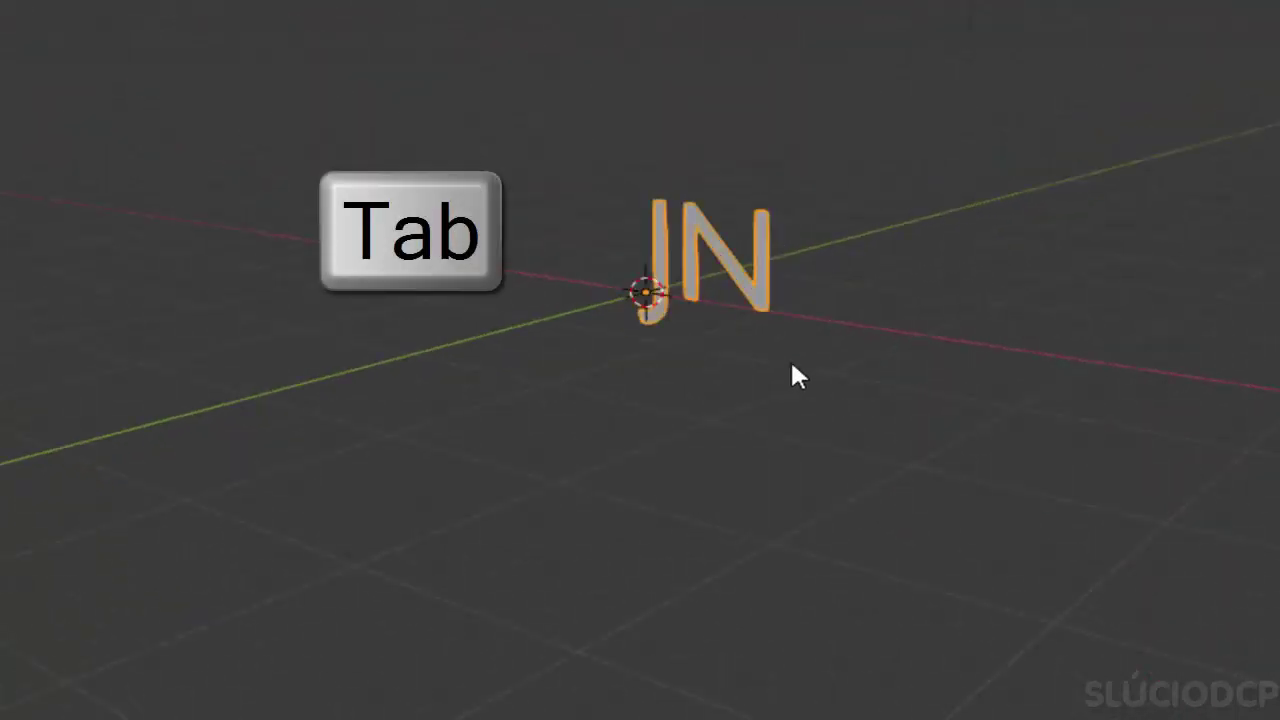
left_click(950, 520)
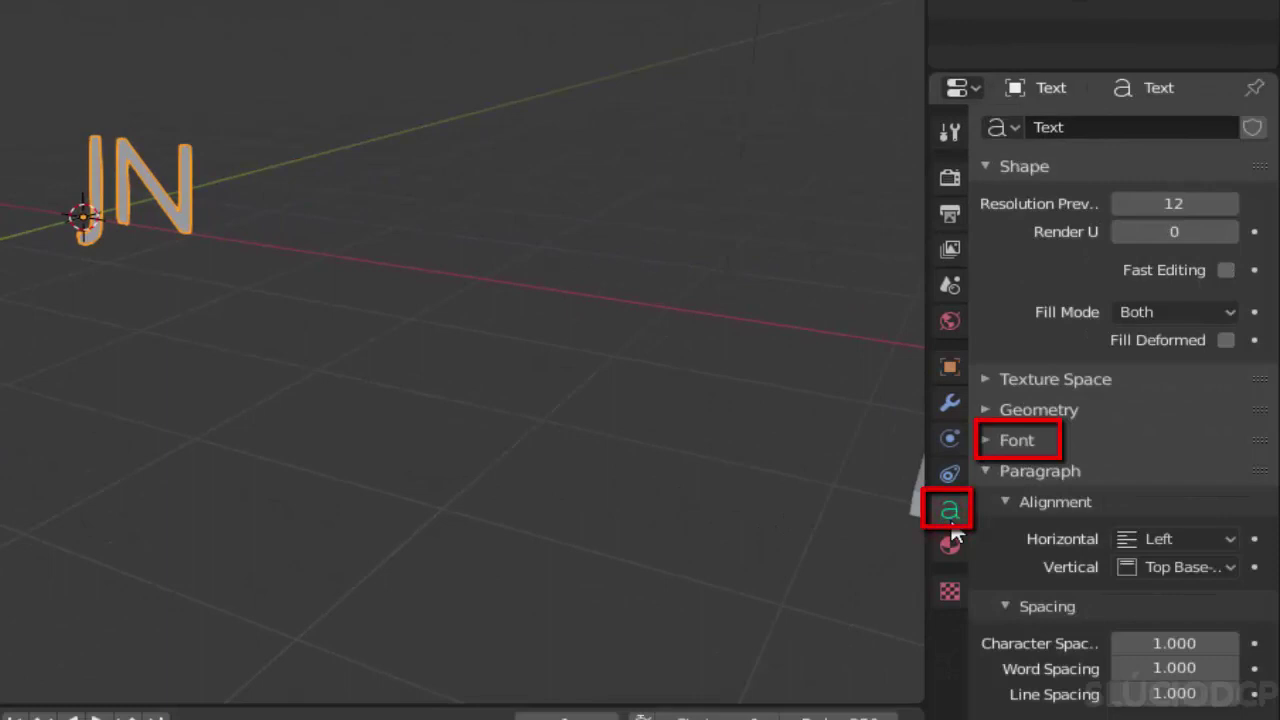
Load the ariblk.ttf Arial Black font and set character spacing to 0.82.
left_click(1040, 442)
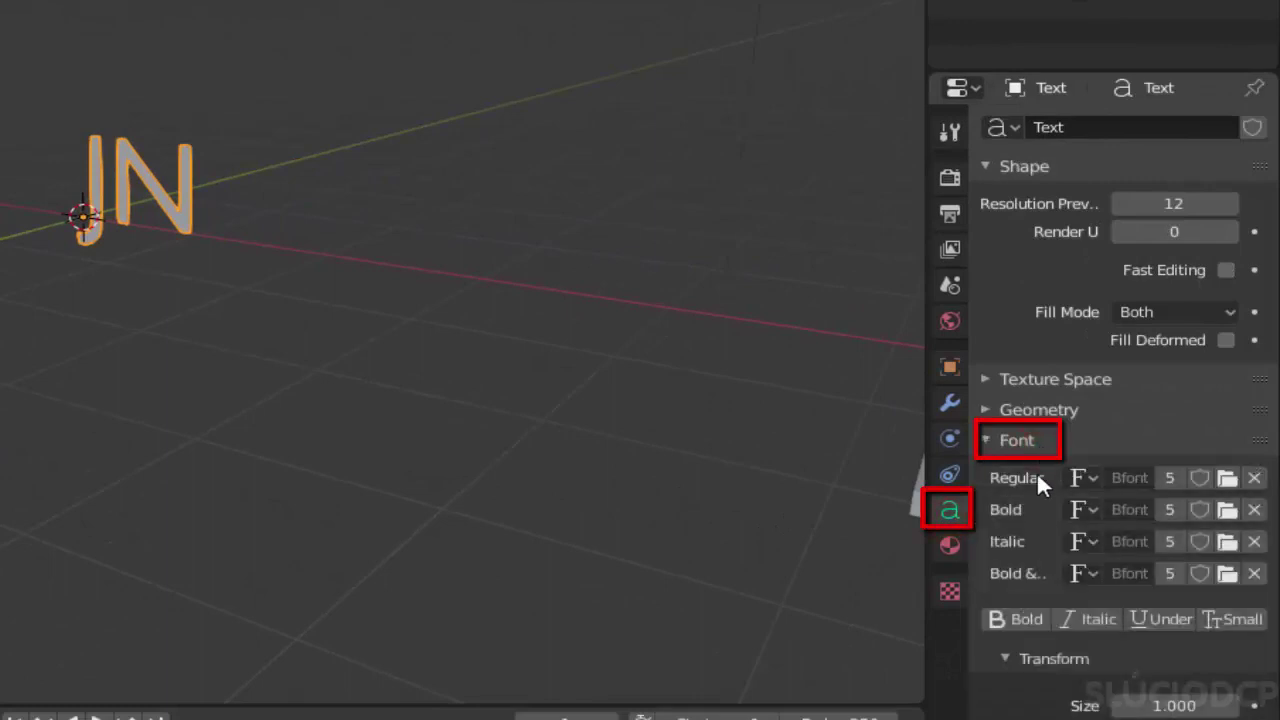
left_click(1227, 481)
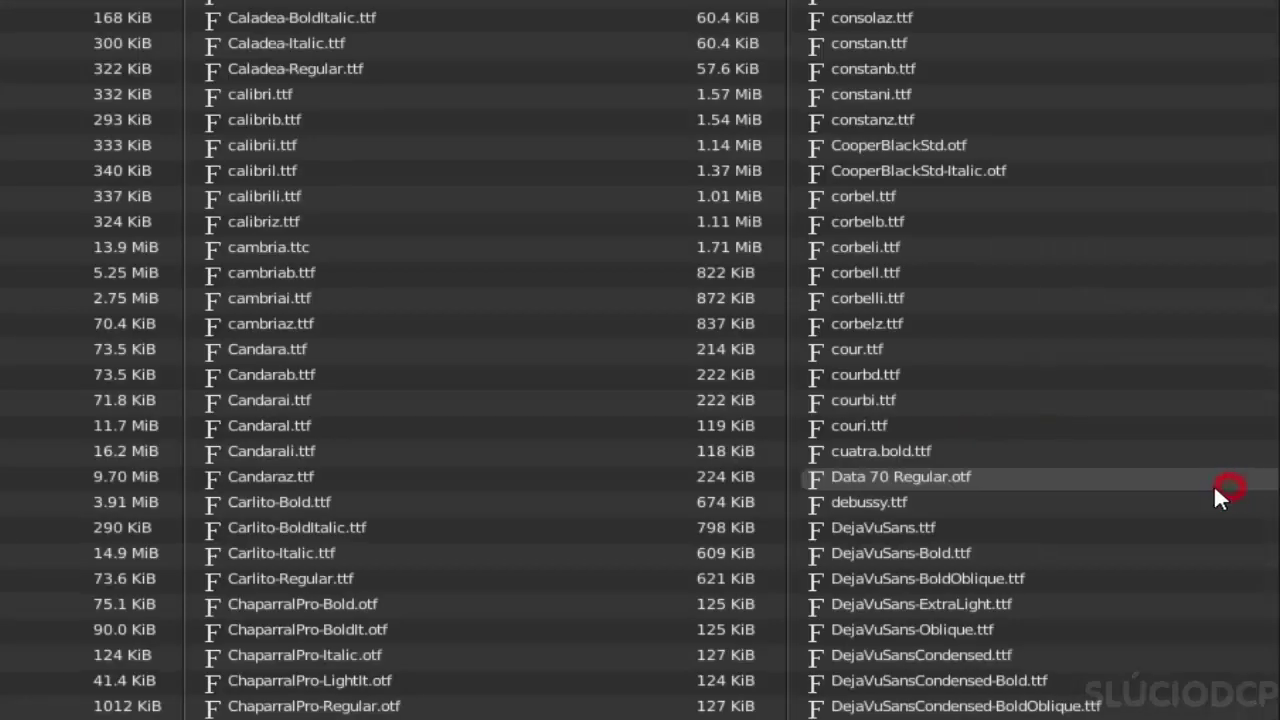
left_click(1038, 168)
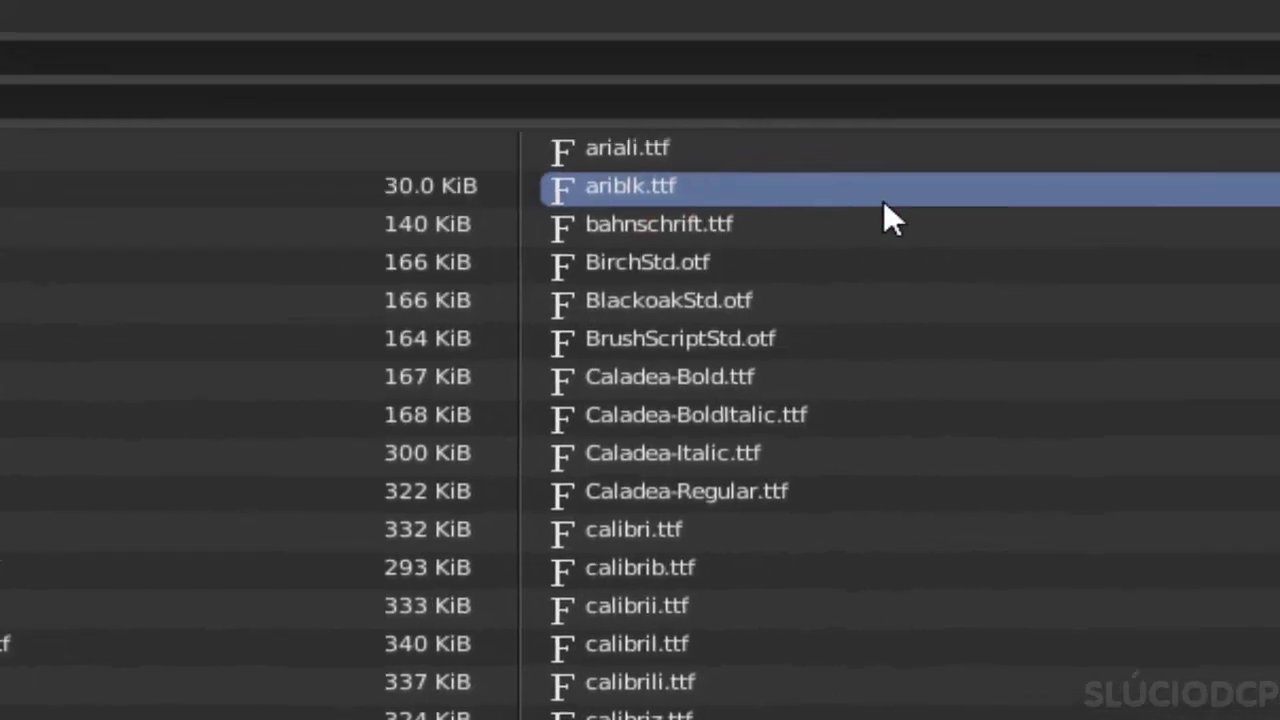
scroll(1010, 256, "down", 3)
left_click(1126, 135)
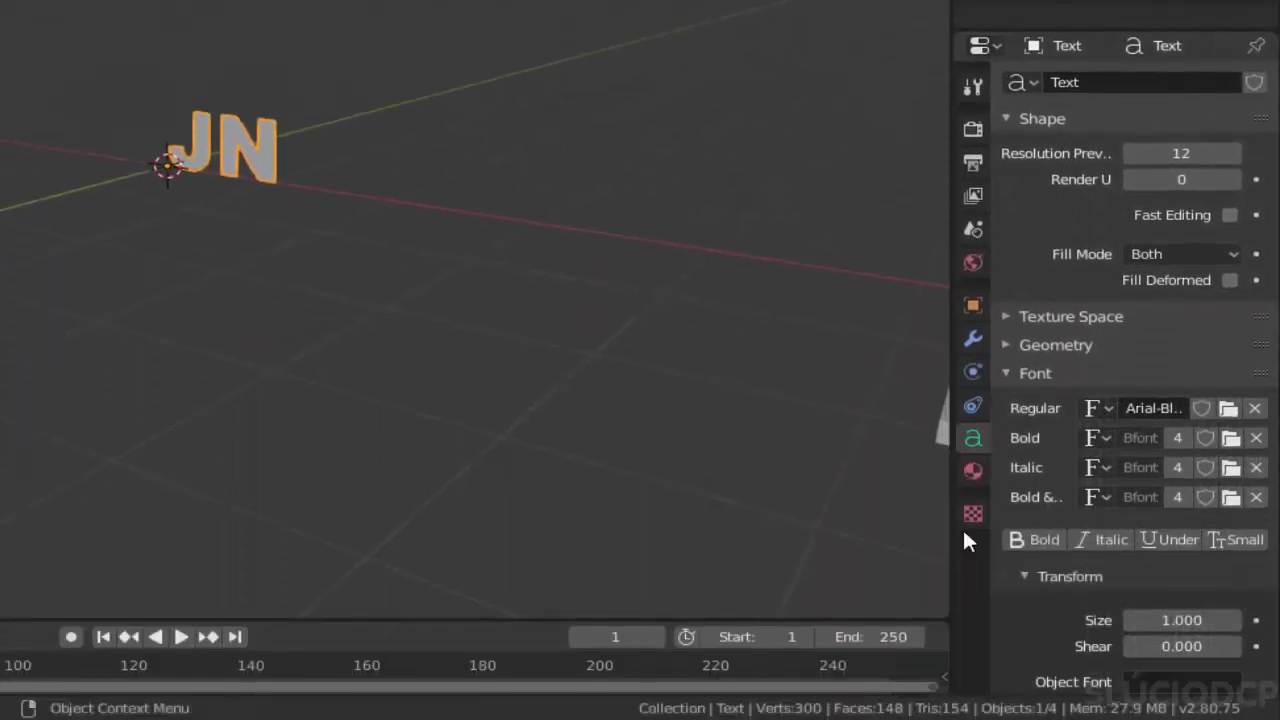
scroll(1060, 420, "down", 5)
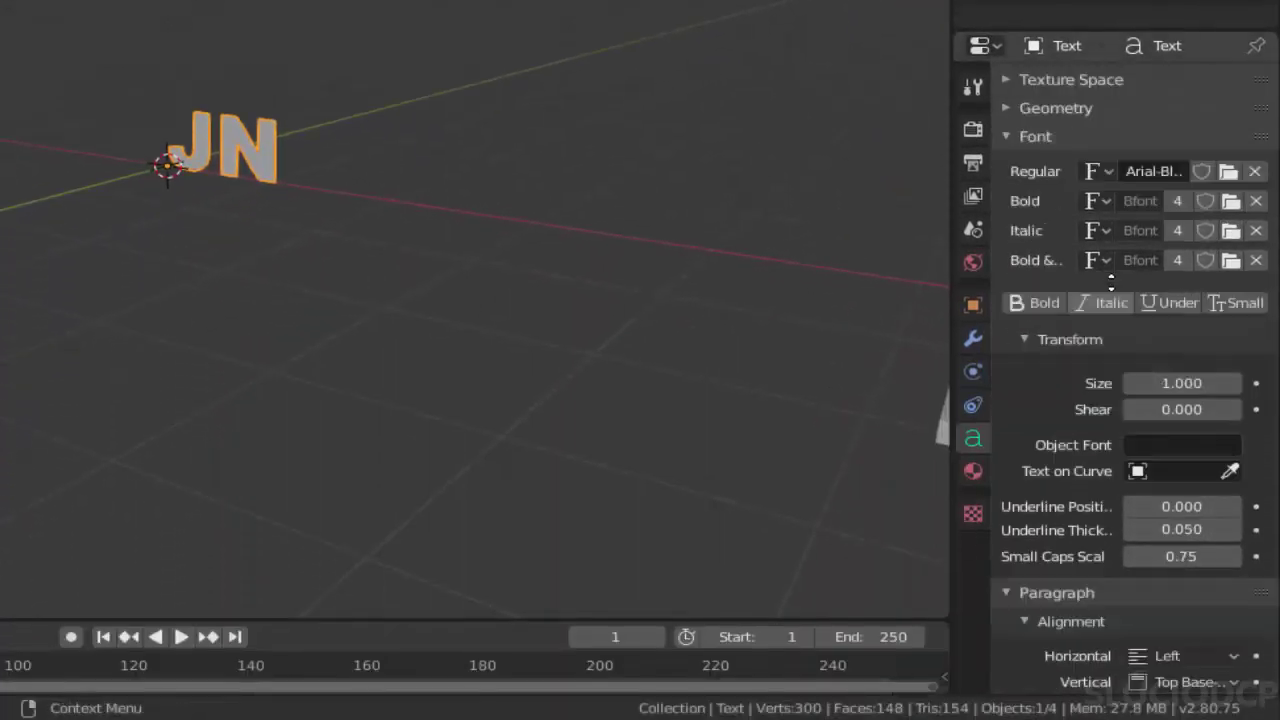
scroll(1117, 317, "down", 4)
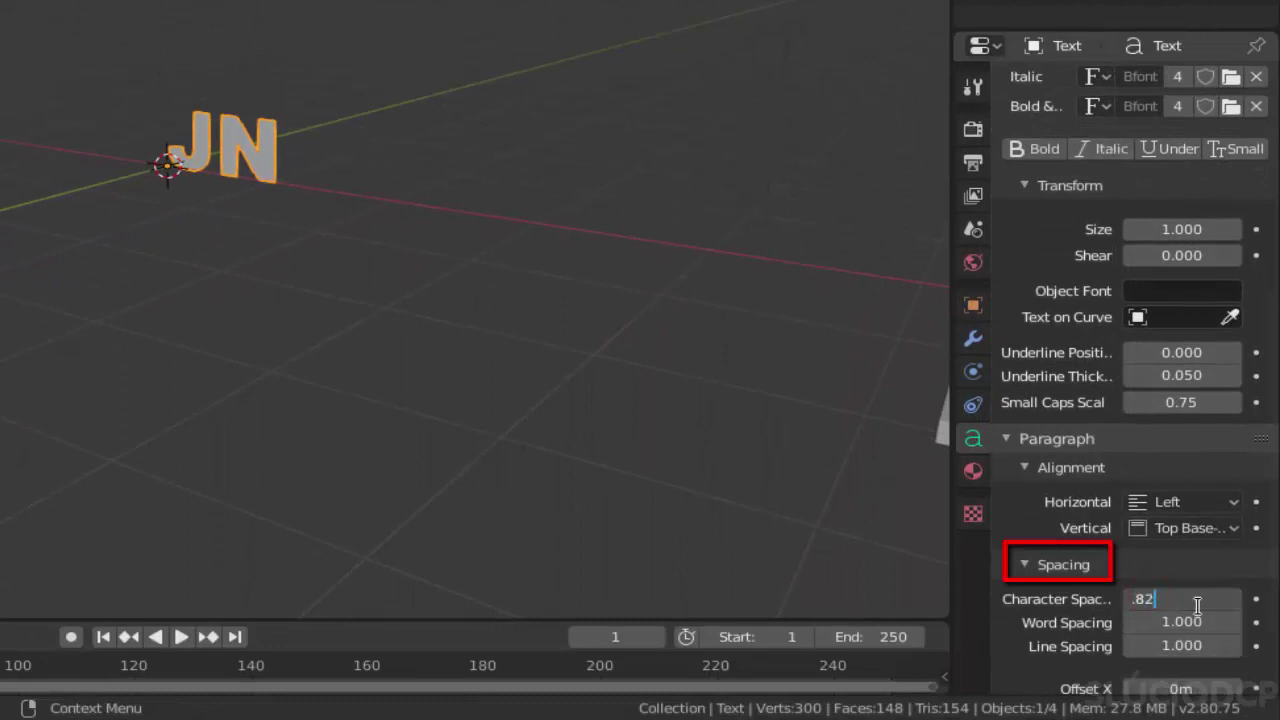
scroll(997, 300, "up", 5)
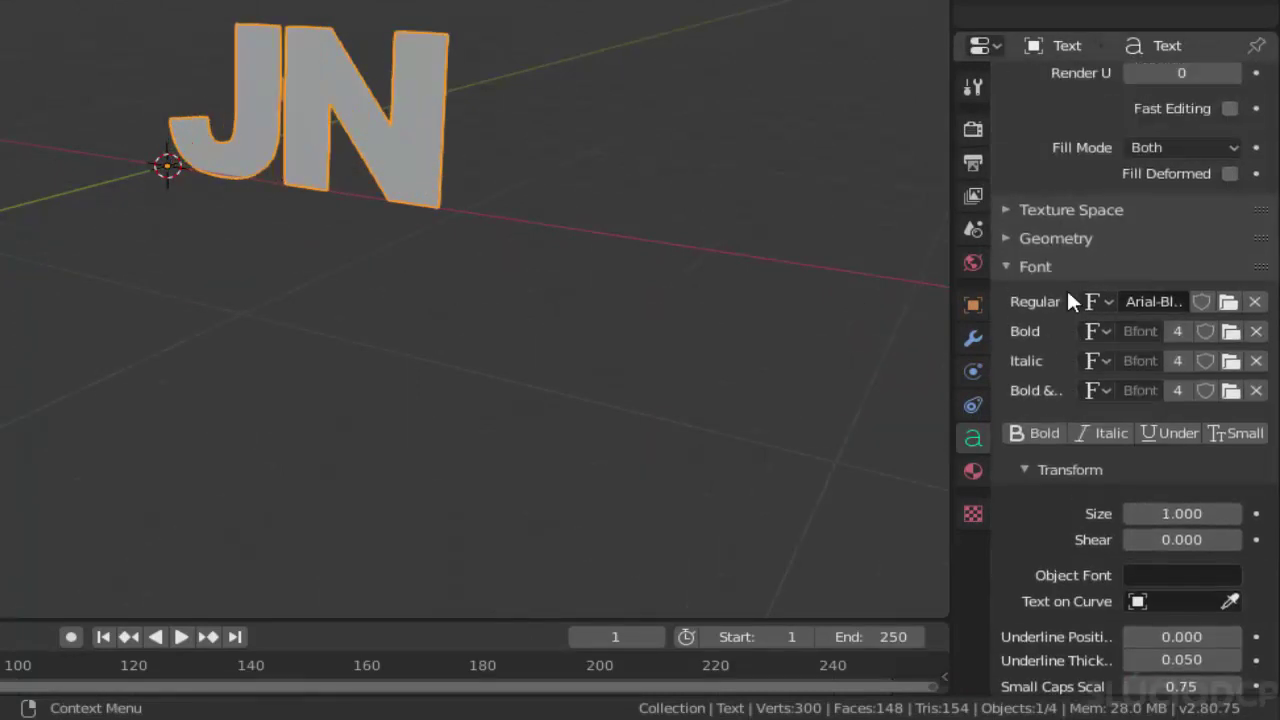
Increase the letters' extrusion depth and convert the JN text into a mesh.
left_click(1064, 240)
left_click_drag(1137, 307, 1190, 307)
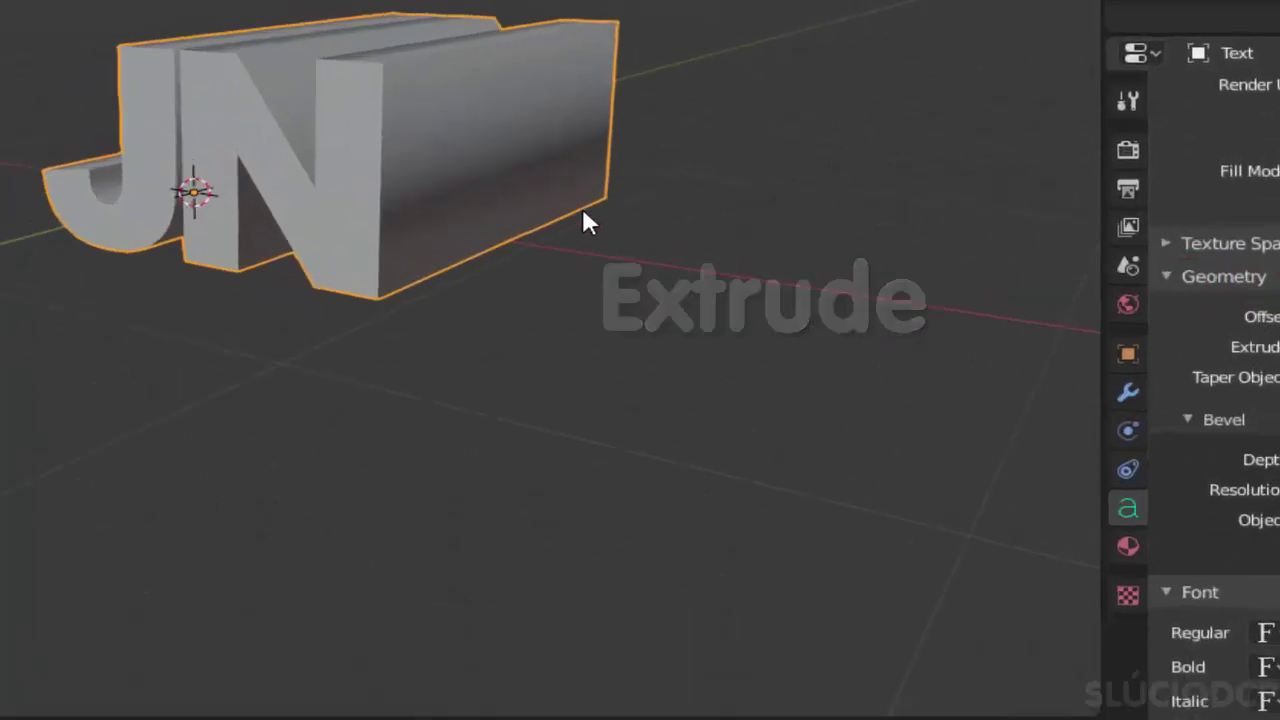
right_click(586, 223)
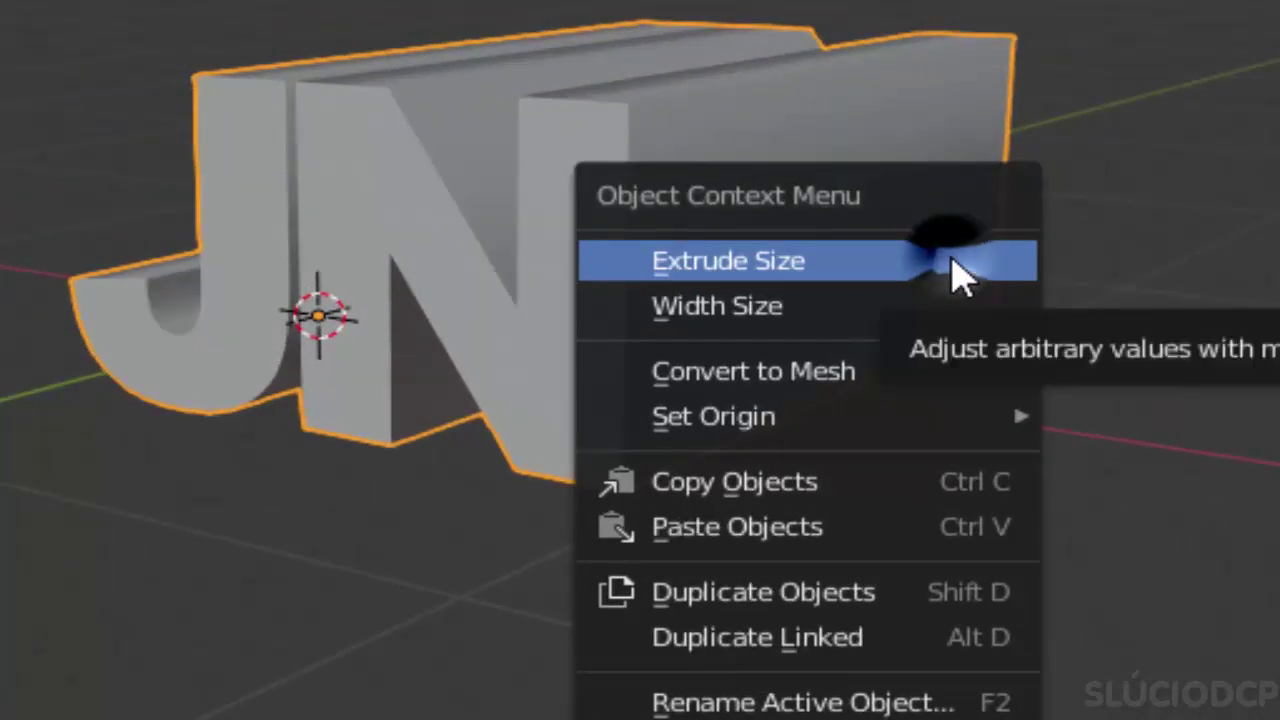
left_click(935, 365)
mouse_move(914, 386)
middle_mouse_down()
mouse_move(866, 477)
mouse_move(922, 447)
middle_mouse_up()
Add a plane and rotate it 90° on X to stand upright.
key("shift+a")
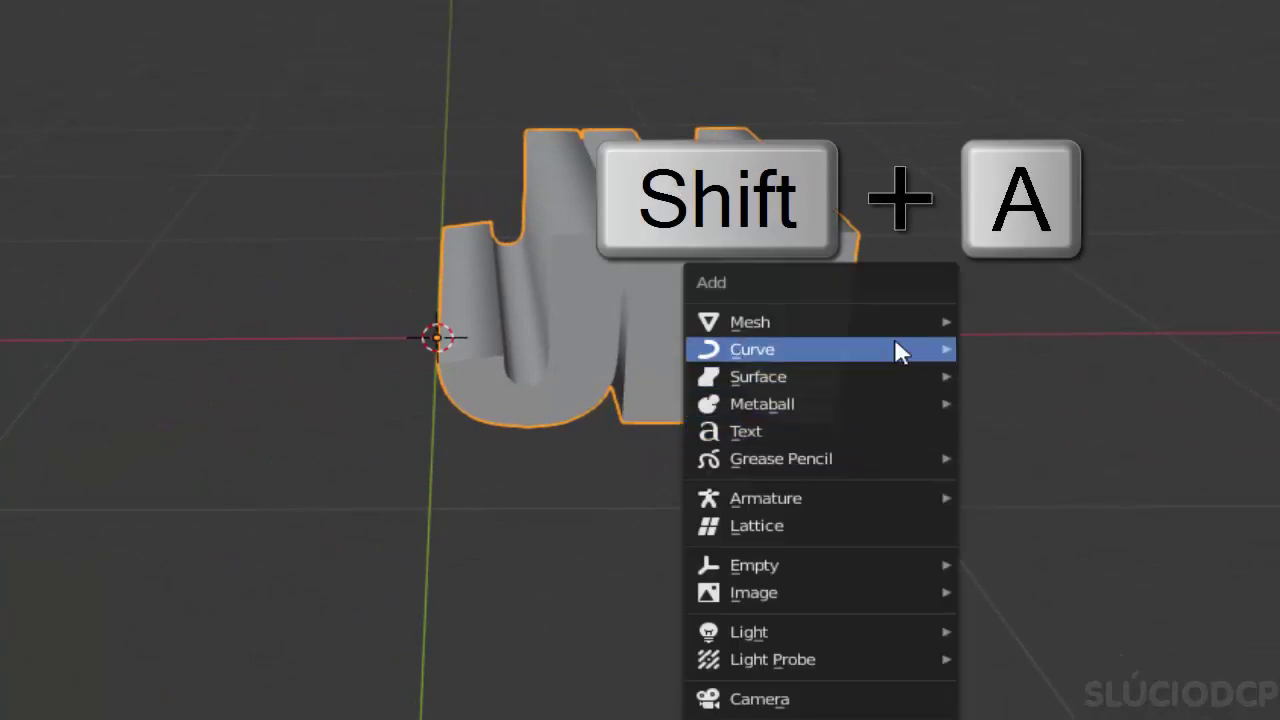
left_click(893, 321)
left_click(1011, 321)
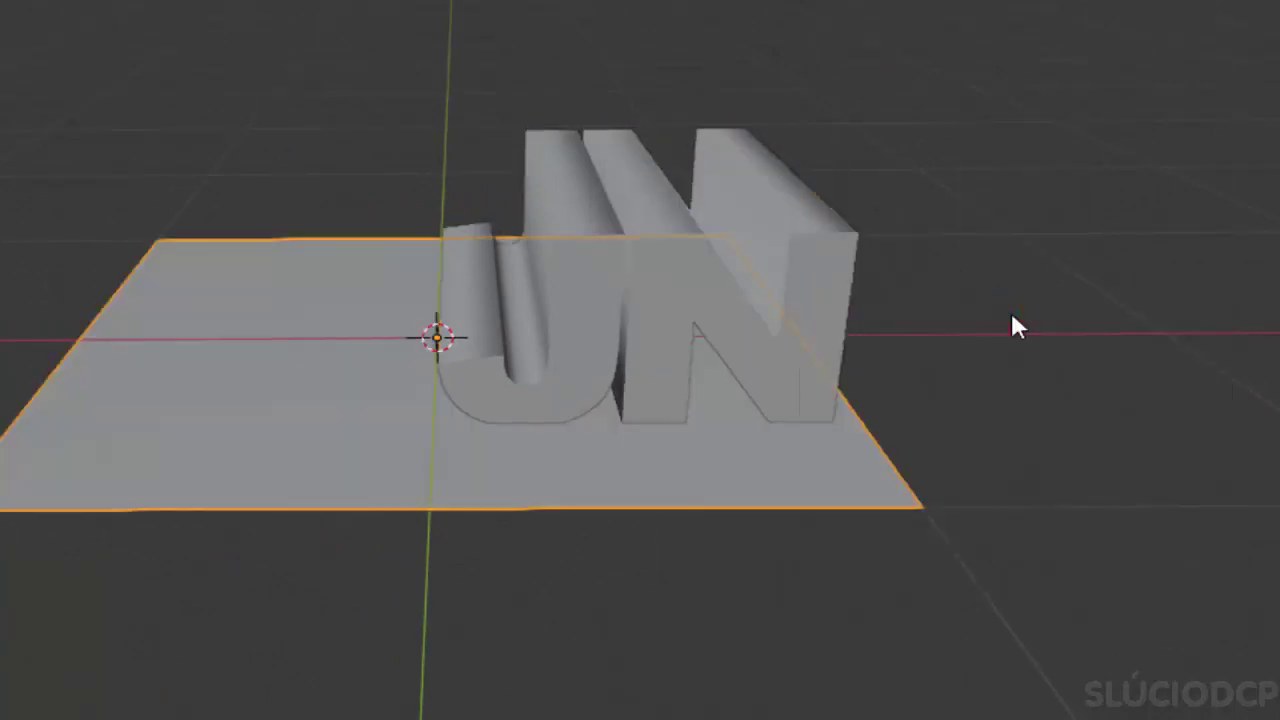
type("rx90")
key("Return")
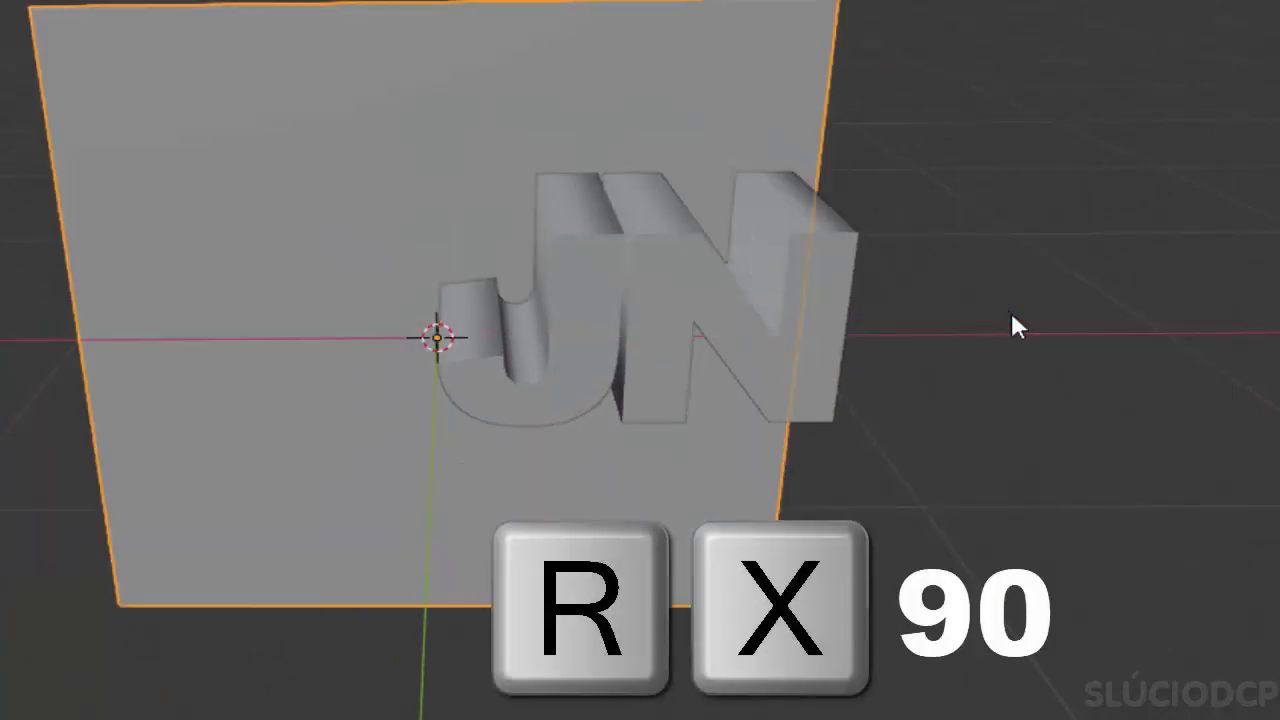
Scale and move the plane to 0.5 × 0.325 so it covers the JN letters.
key("KP_1")
key("s")
left_click(618, 352)
key("g")
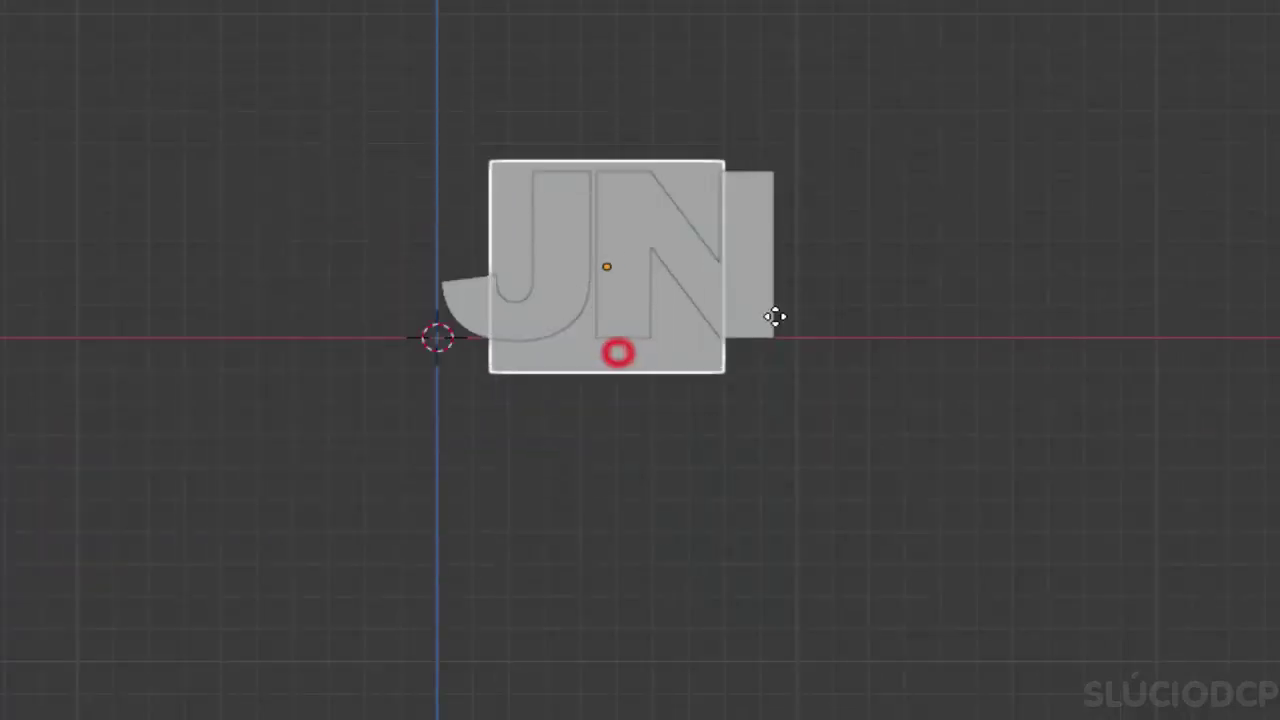
left_click(794, 309)
key("s")
left_click(931, 338)
middle_click_drag(931, 338, 1030, 503)
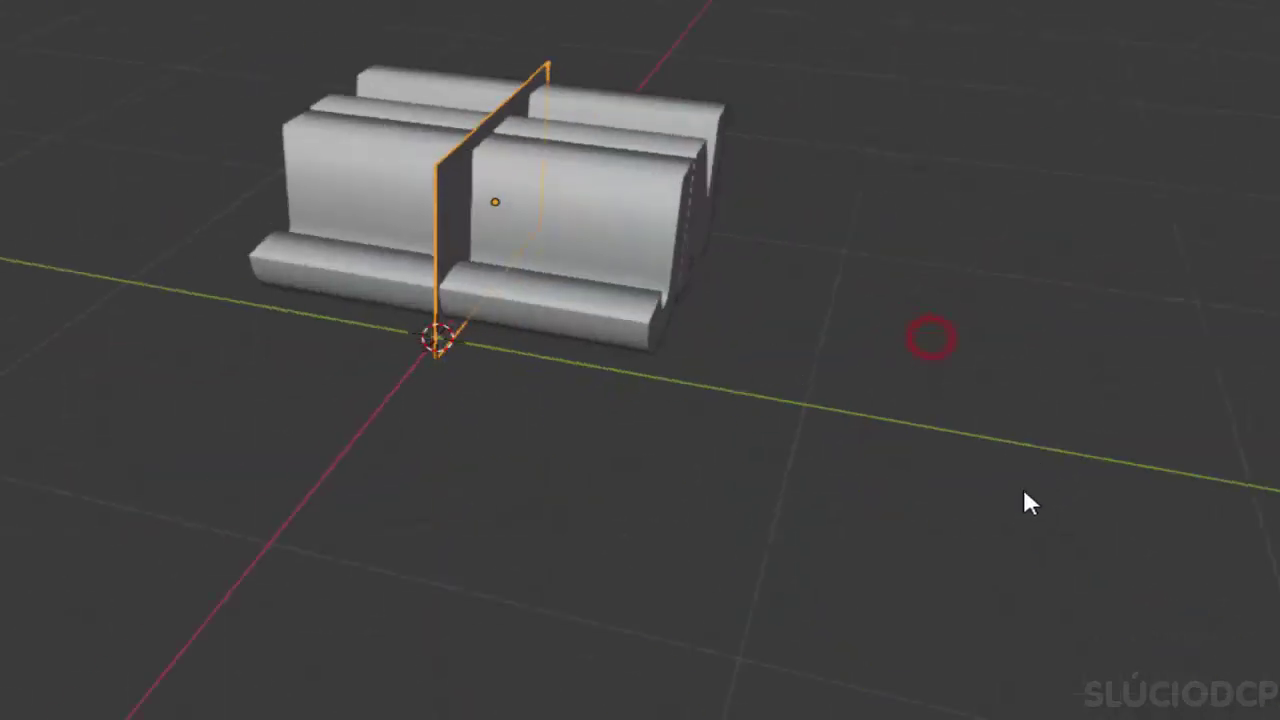
Set the plane's viewport display to Wireframe.
left_click(940, 263)
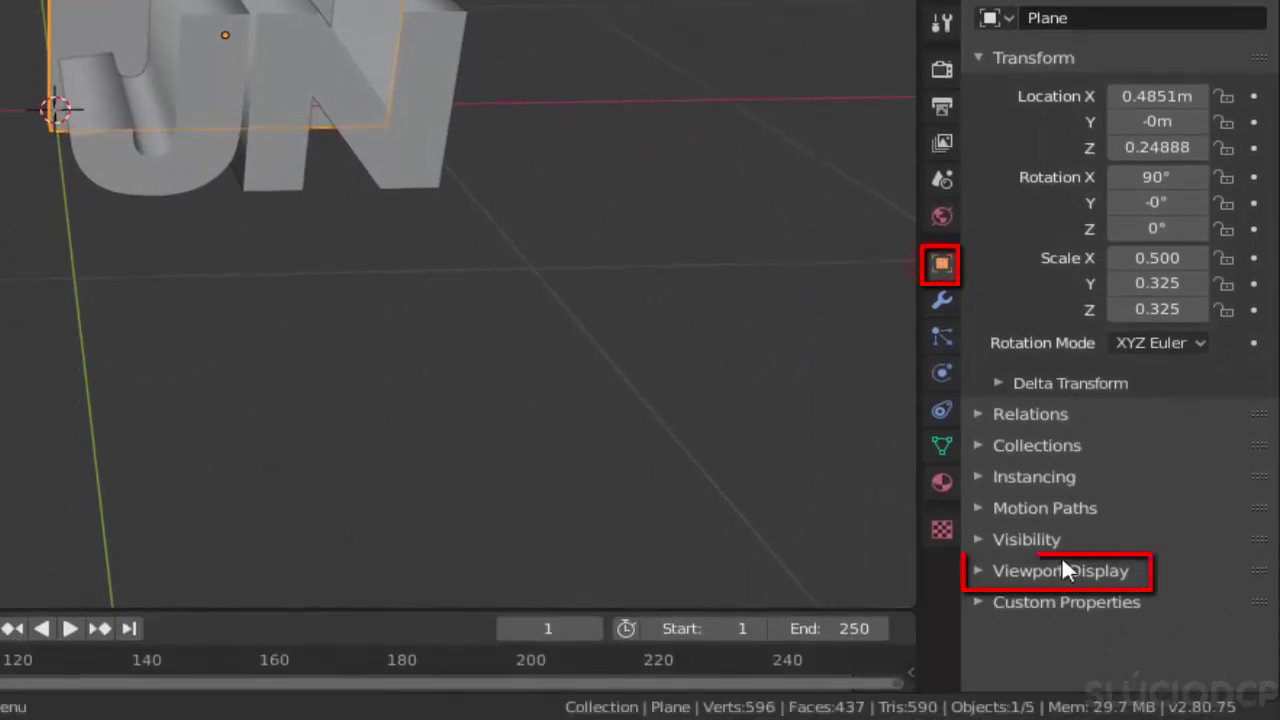
left_click(1063, 570)
scroll(1061, 565, "down", 2)
left_click(1072, 533)
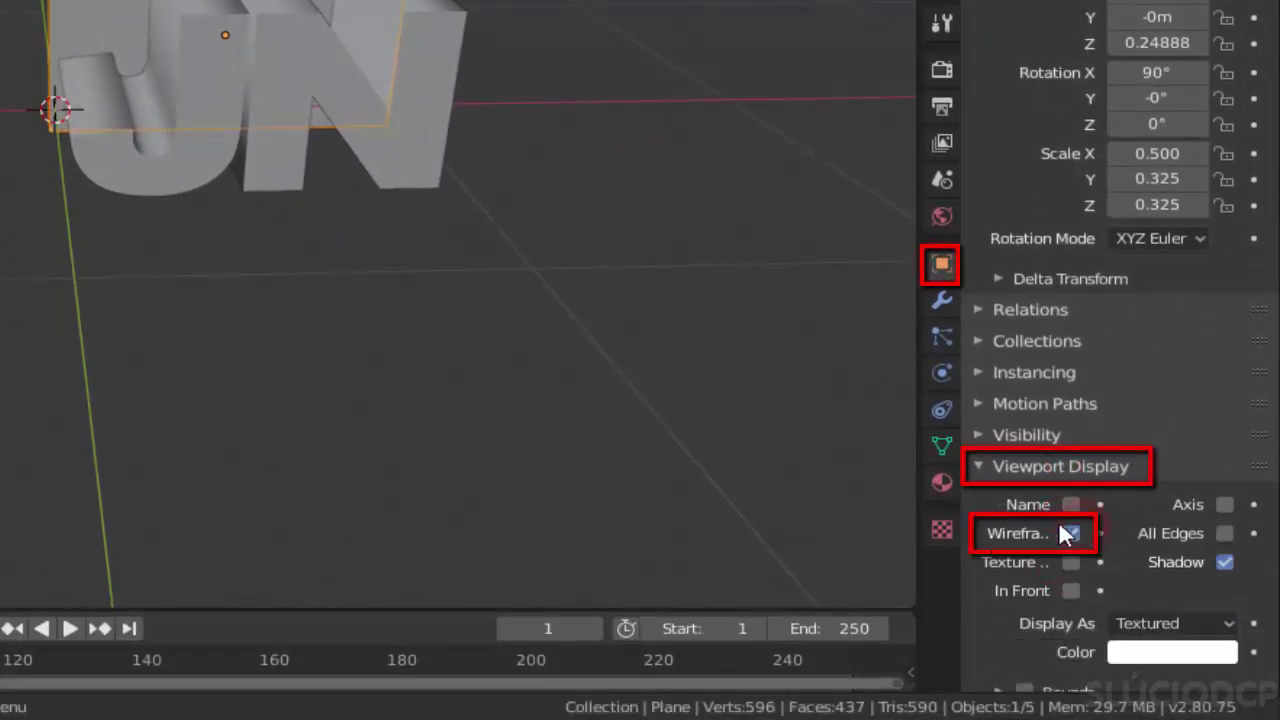
left_click(941, 302)
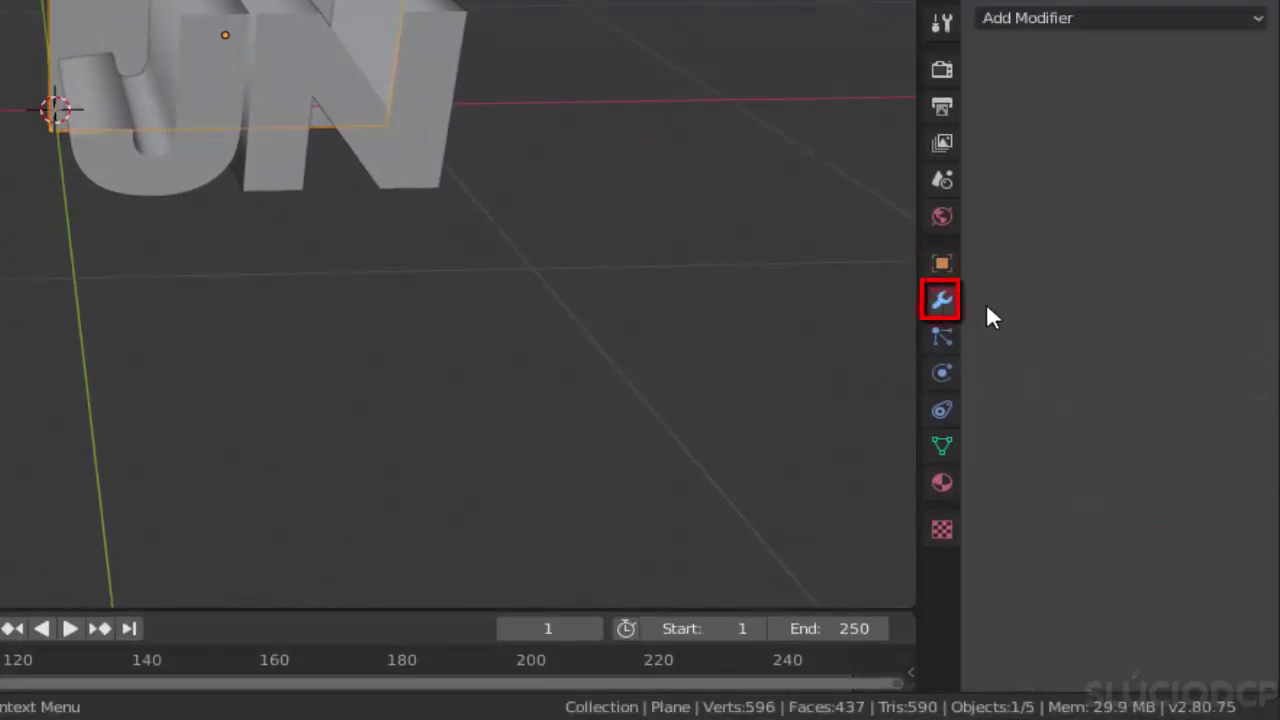
Add and apply a Simple Subdivision Surface modifier on the plane.
left_click(1030, 20)
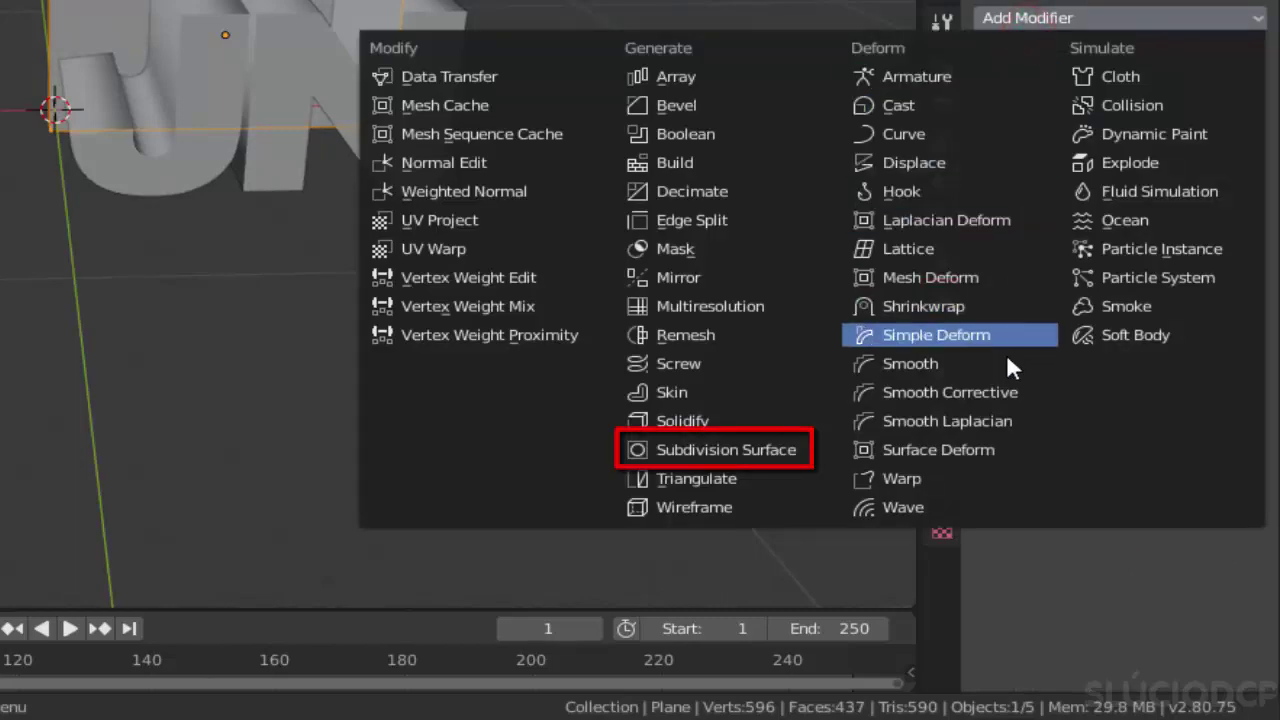
left_click(784, 457)
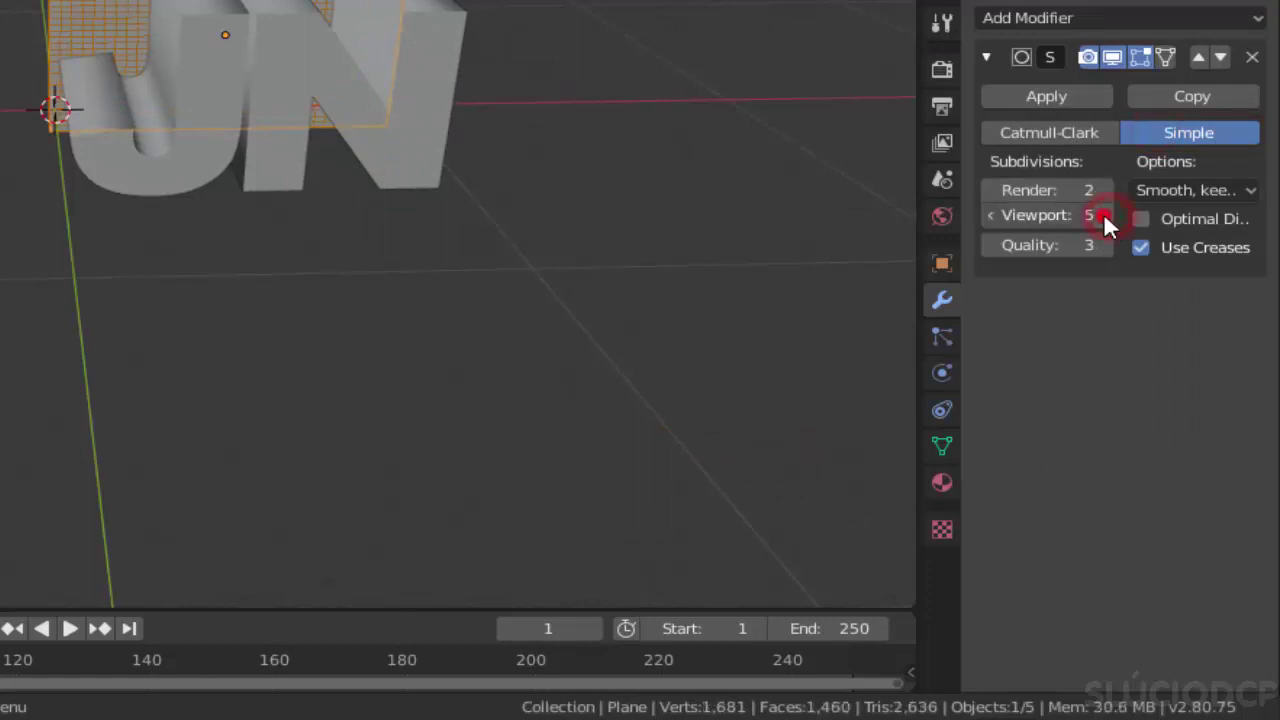
left_click(1051, 97)
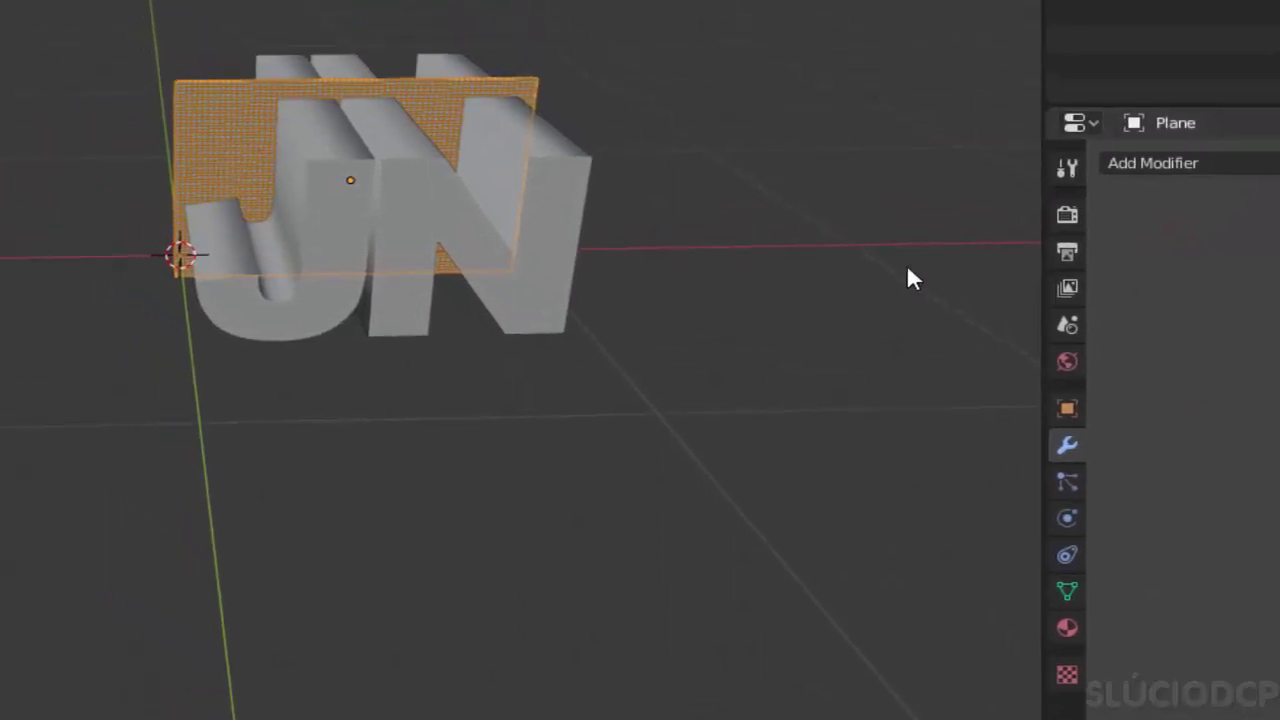
mouse_move(906, 264)
middle_mouse_down()
mouse_move(785, 259)
mouse_move(767, 272)
middle_mouse_up()
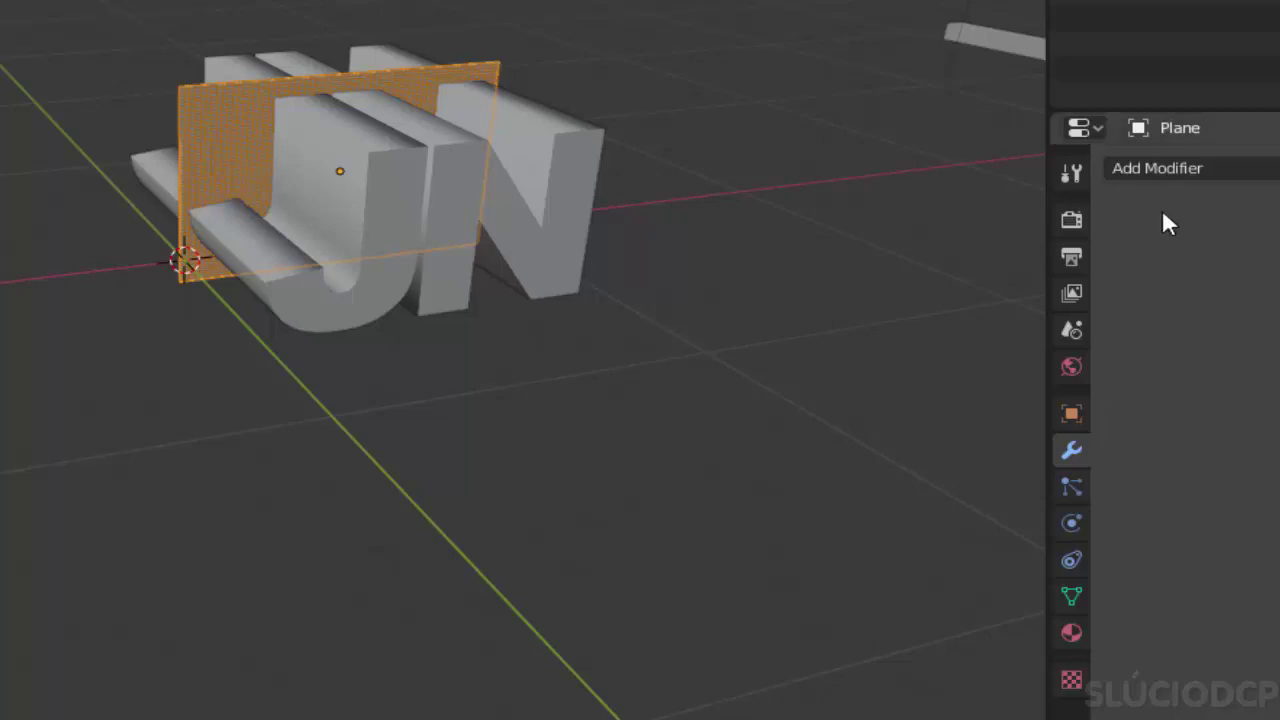
Add a Boolean modifier set to Intersect with the Text object and apply it.
left_click(1155, 168)
left_click(881, 284)
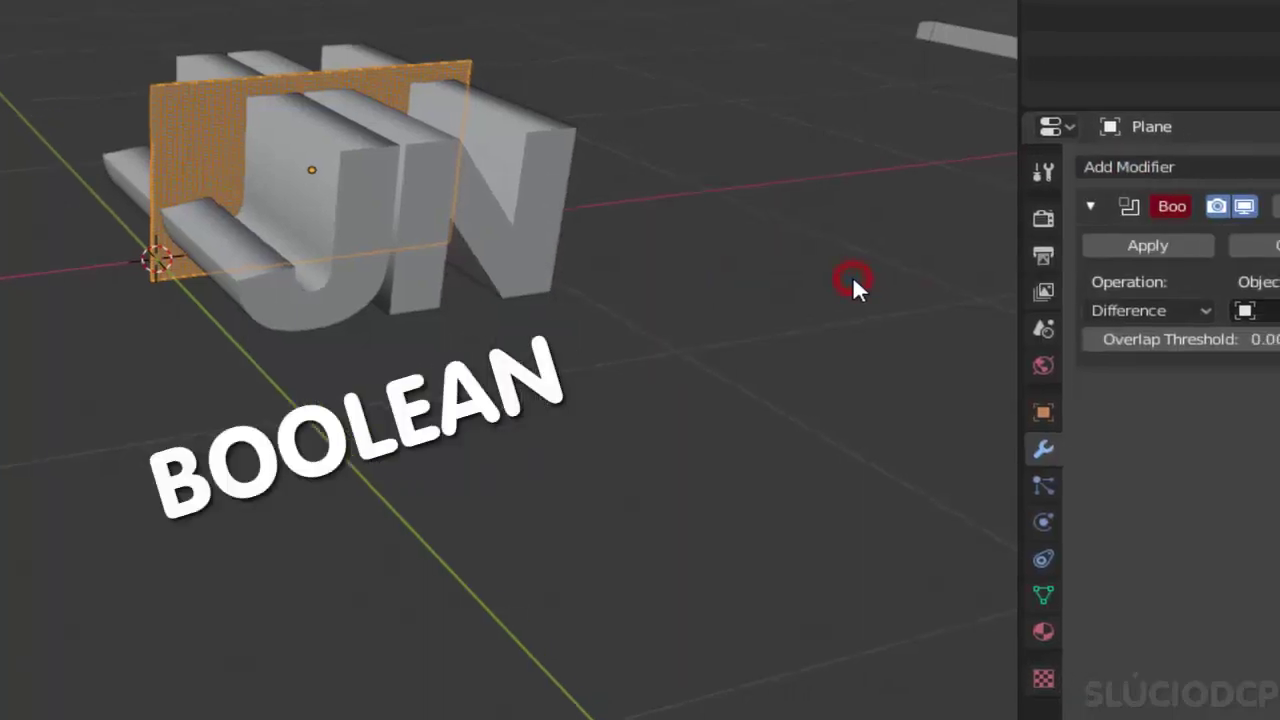
left_click(1022, 306)
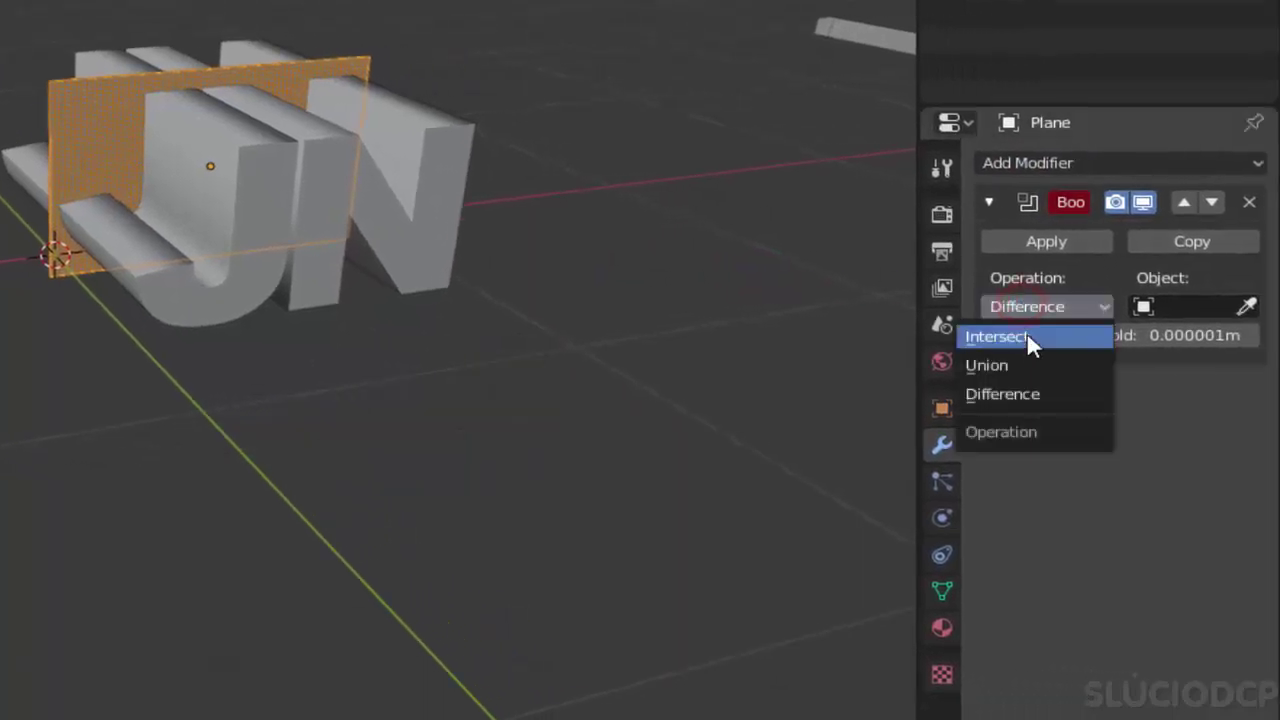
left_click(1068, 335)
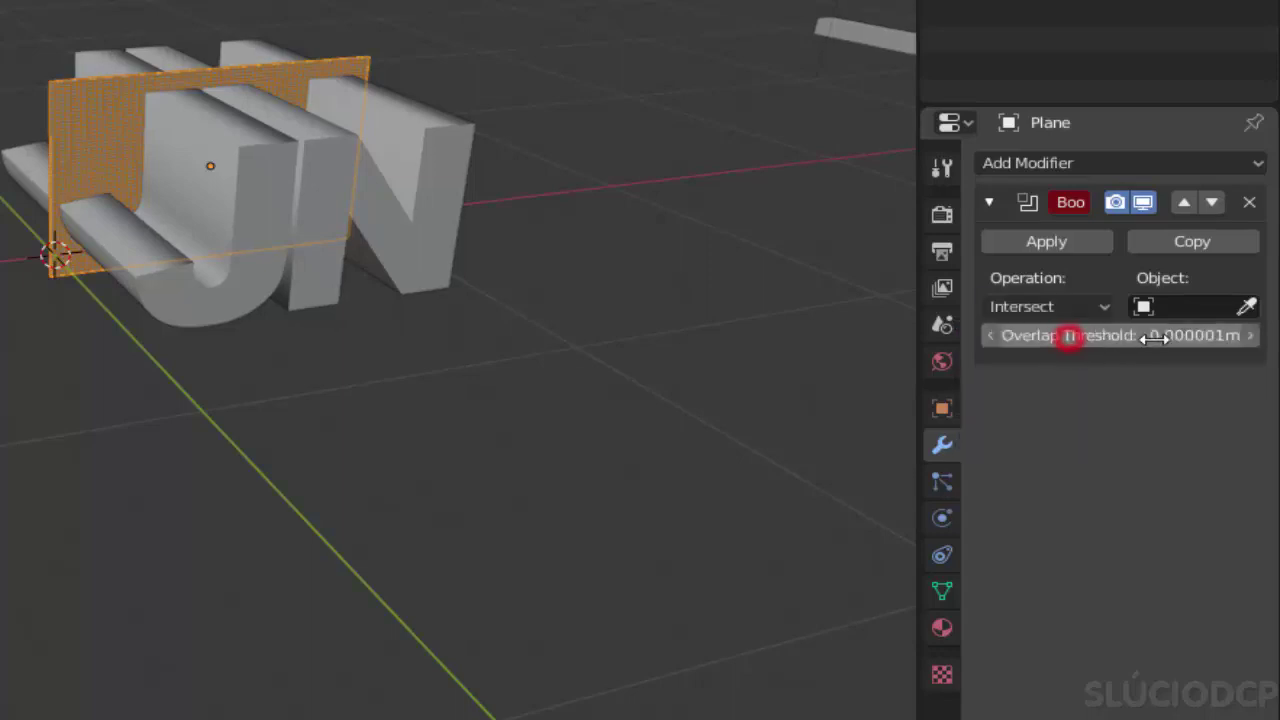
left_click(1245, 305)
left_click(472, 132)
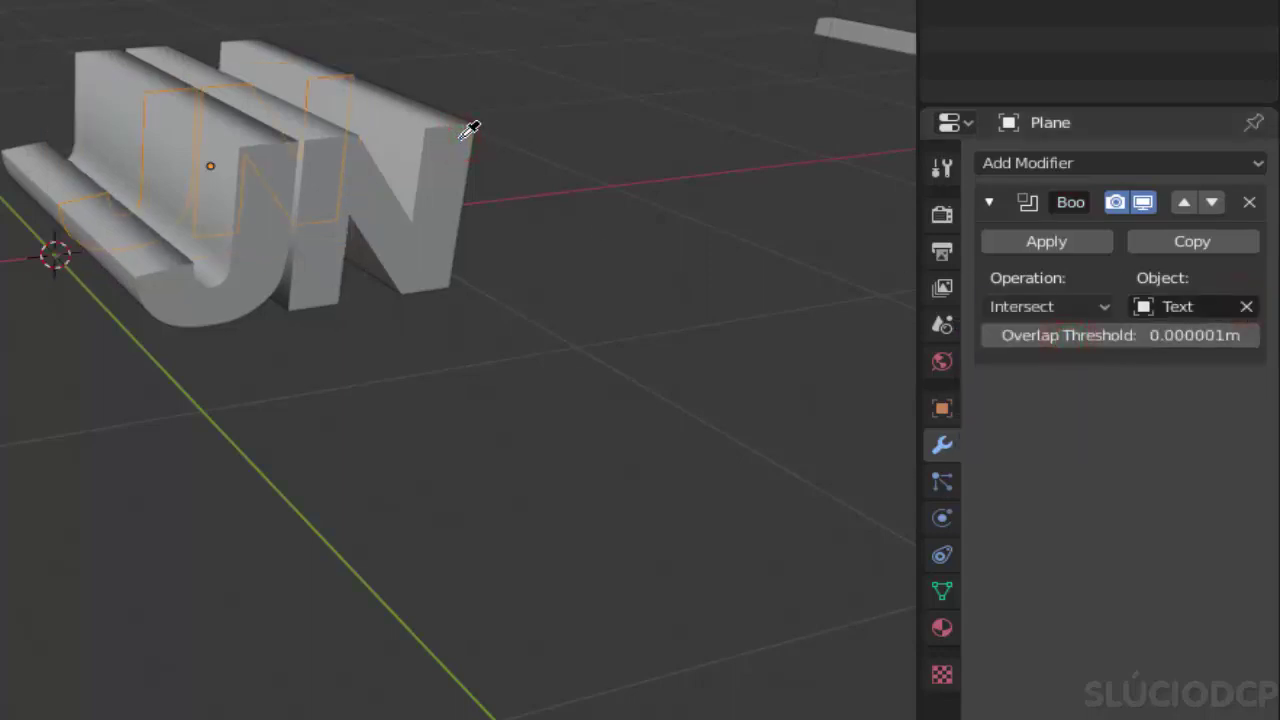
left_click(1025, 241)
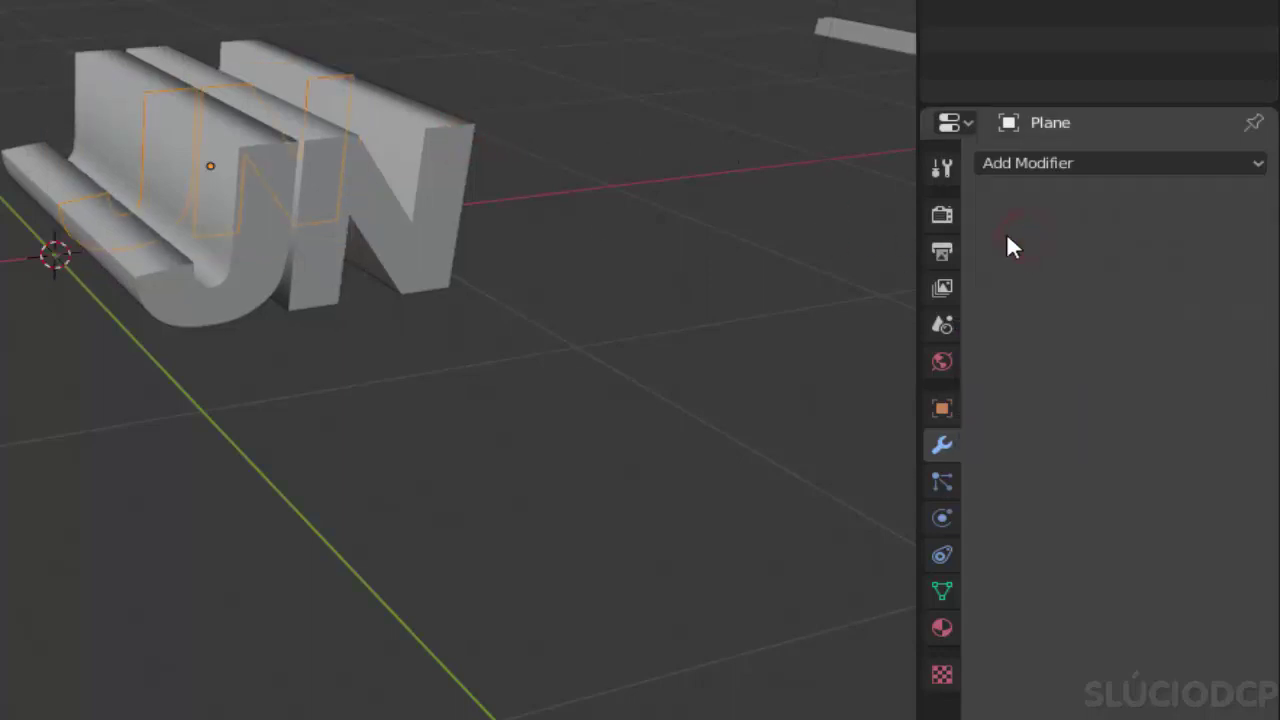
Delete the original JN text object.
left_click(441, 215)
key("x")
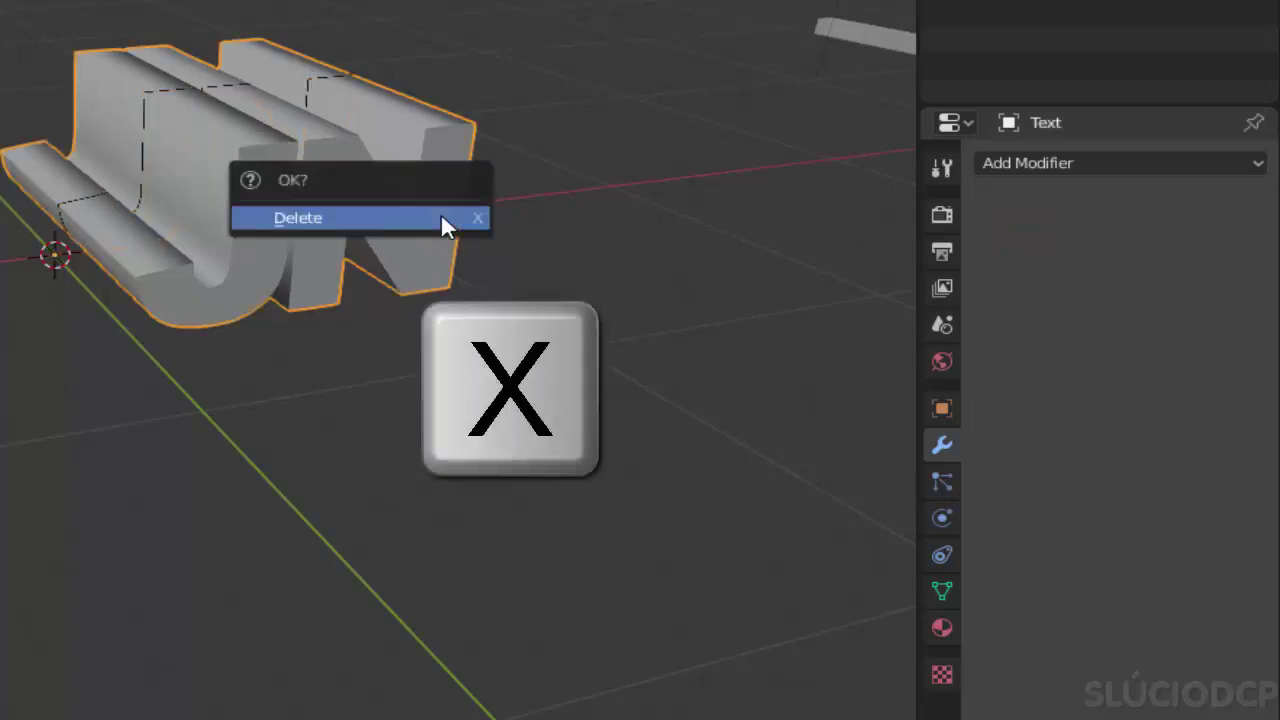
left_click(443, 217)
Turn off wireframe display on the JN plane and view it through the camera from the front.
left_click(375, 290)
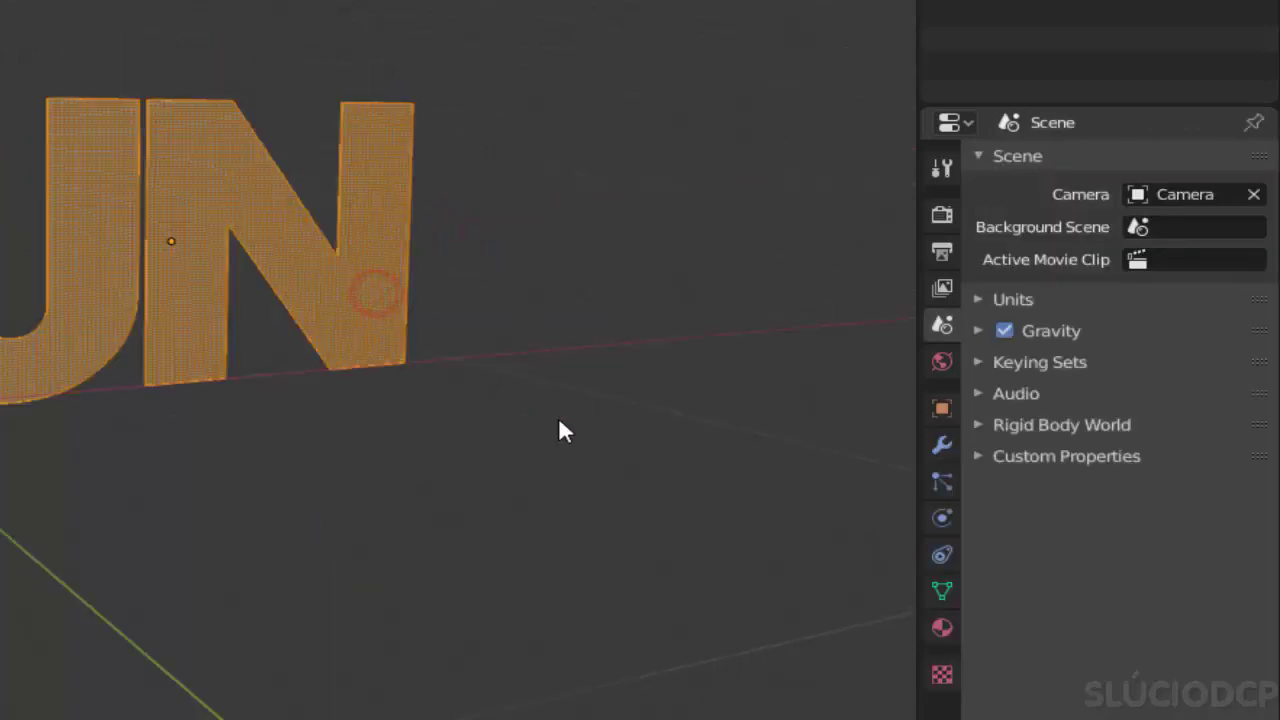
left_click(941, 386)
left_click(1071, 573)
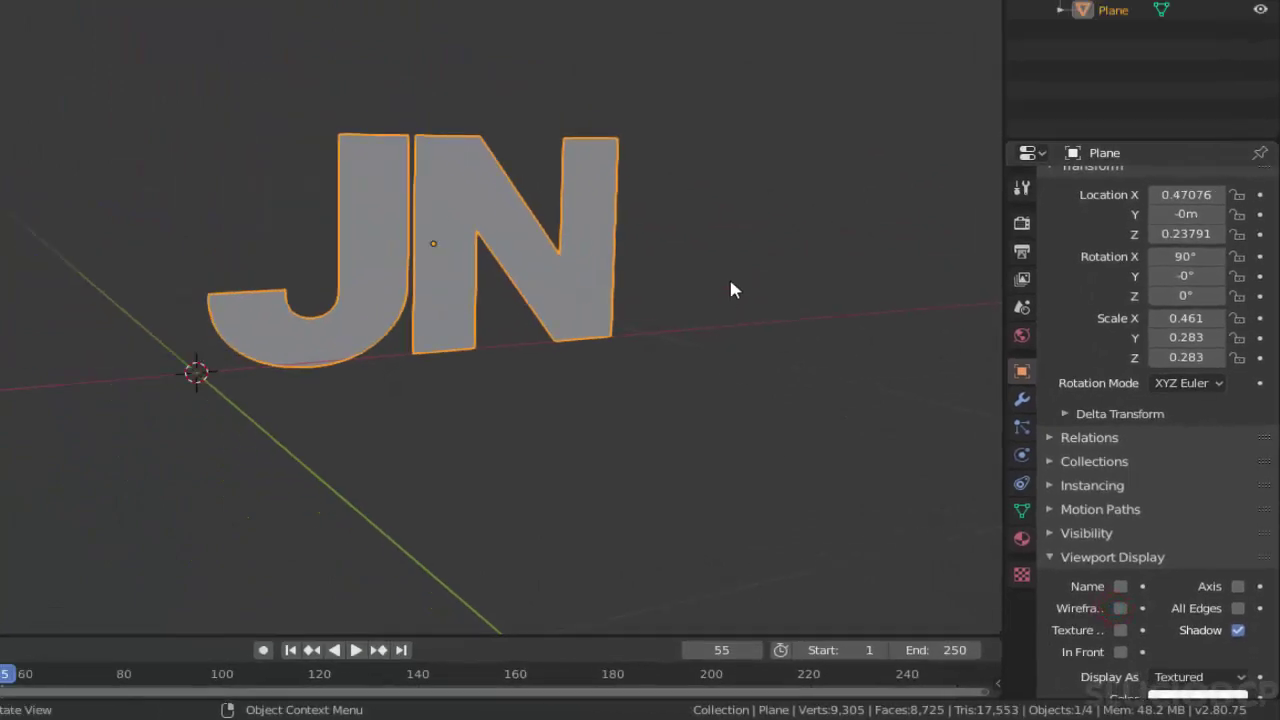
key("KP_1")
key("KP_0")
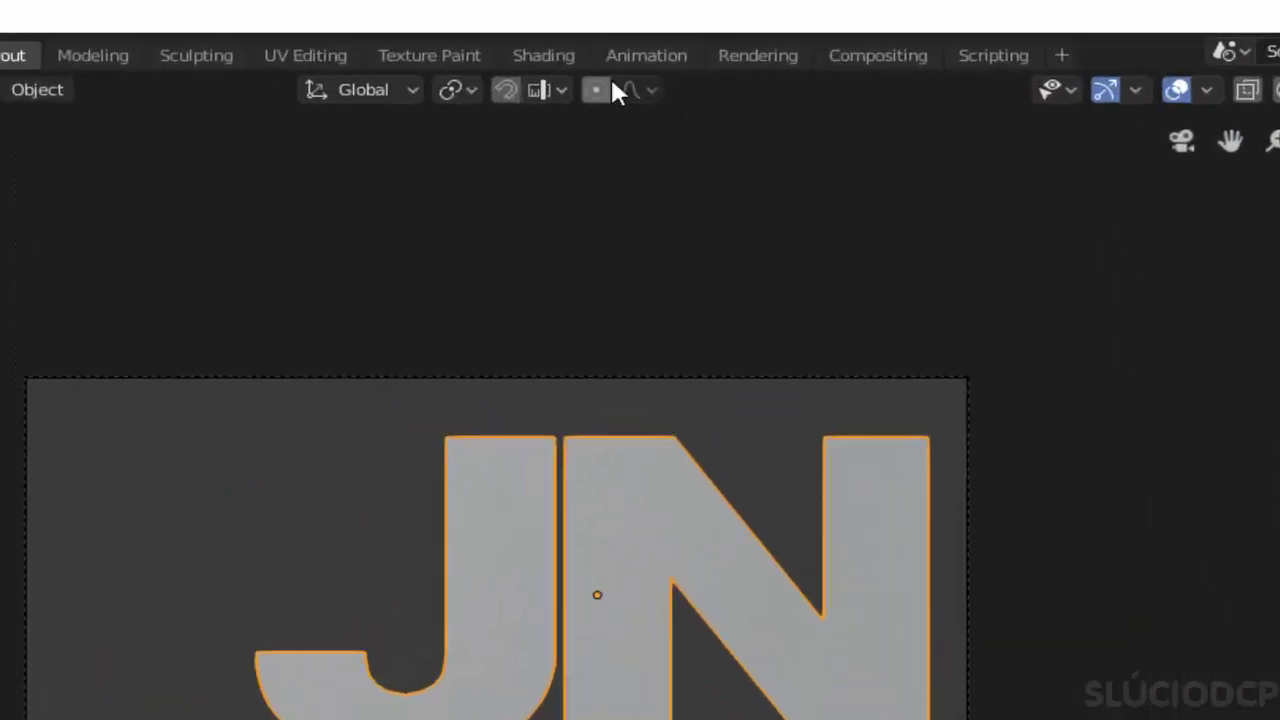
right_click(609, 70)
Split the viewport into two views and orbit the left one out of the camera.
left_click(600, 106)
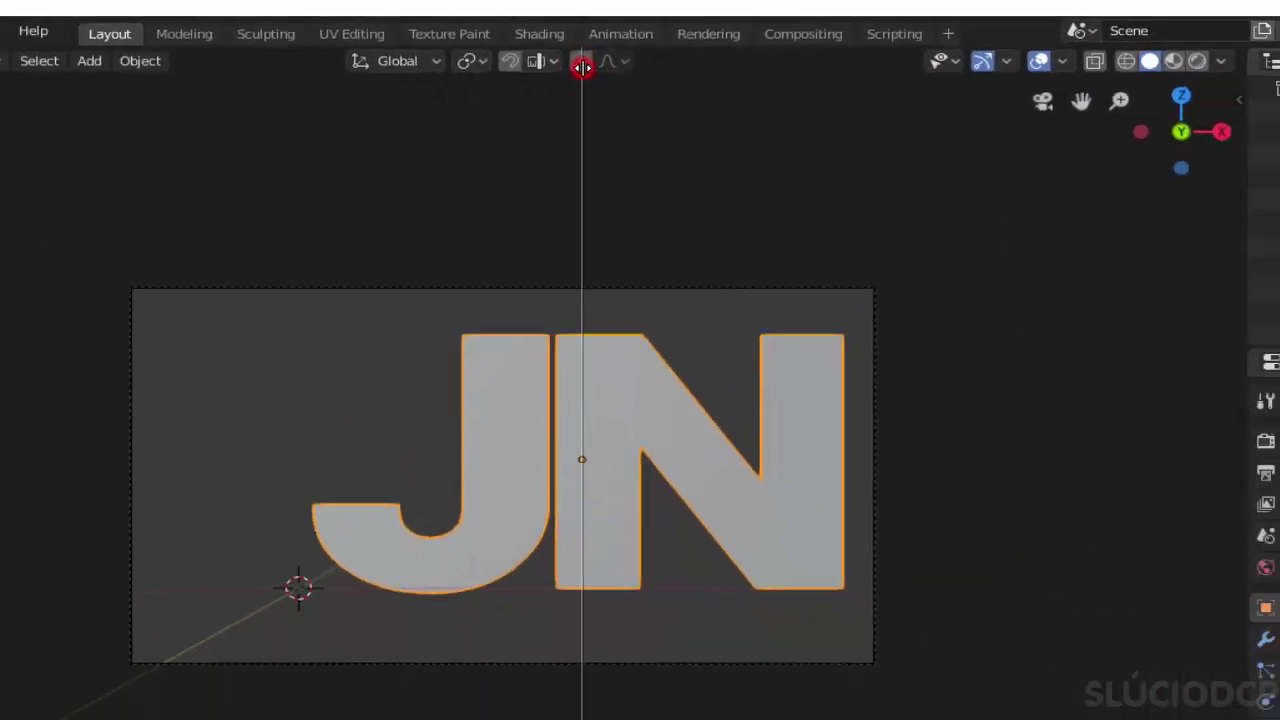
left_click(580, 63)
middle_click_drag(327, 287, 324, 391)
Move the camera along Y, then shift it along X.
left_click(335, 370)
key("g")
key("y")
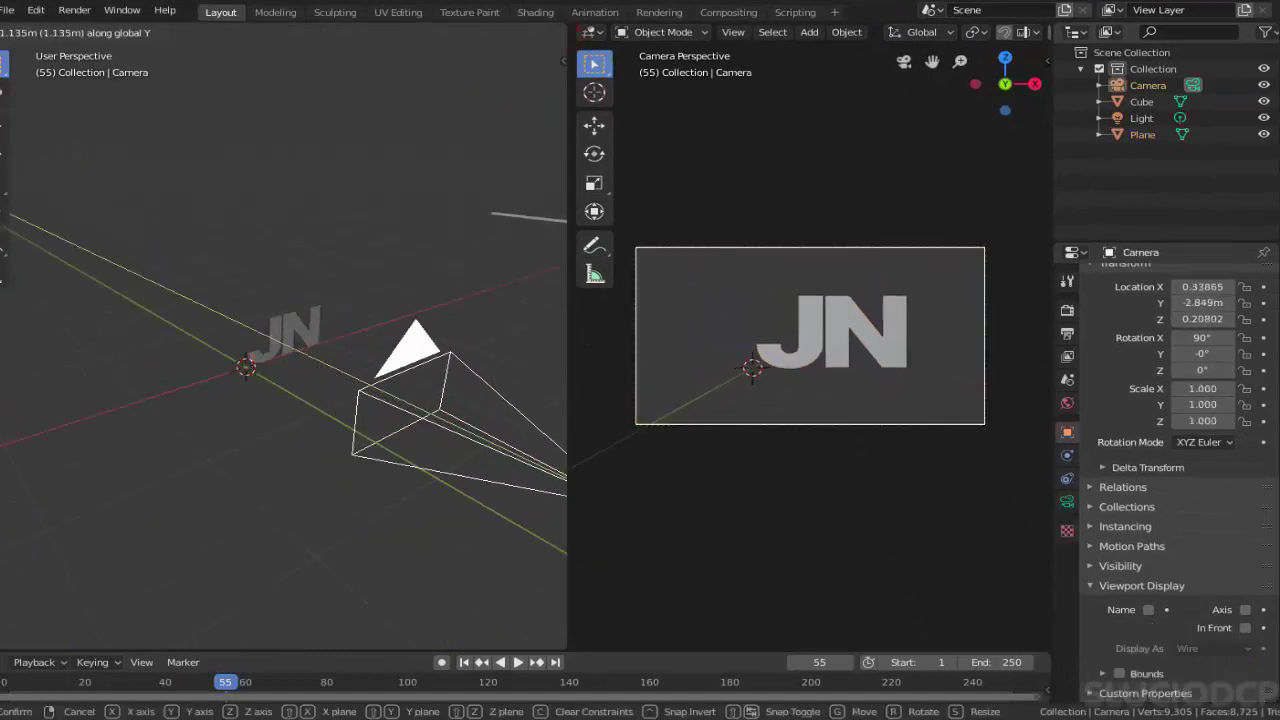
left_click(238, 418)
key("g")
key("x")
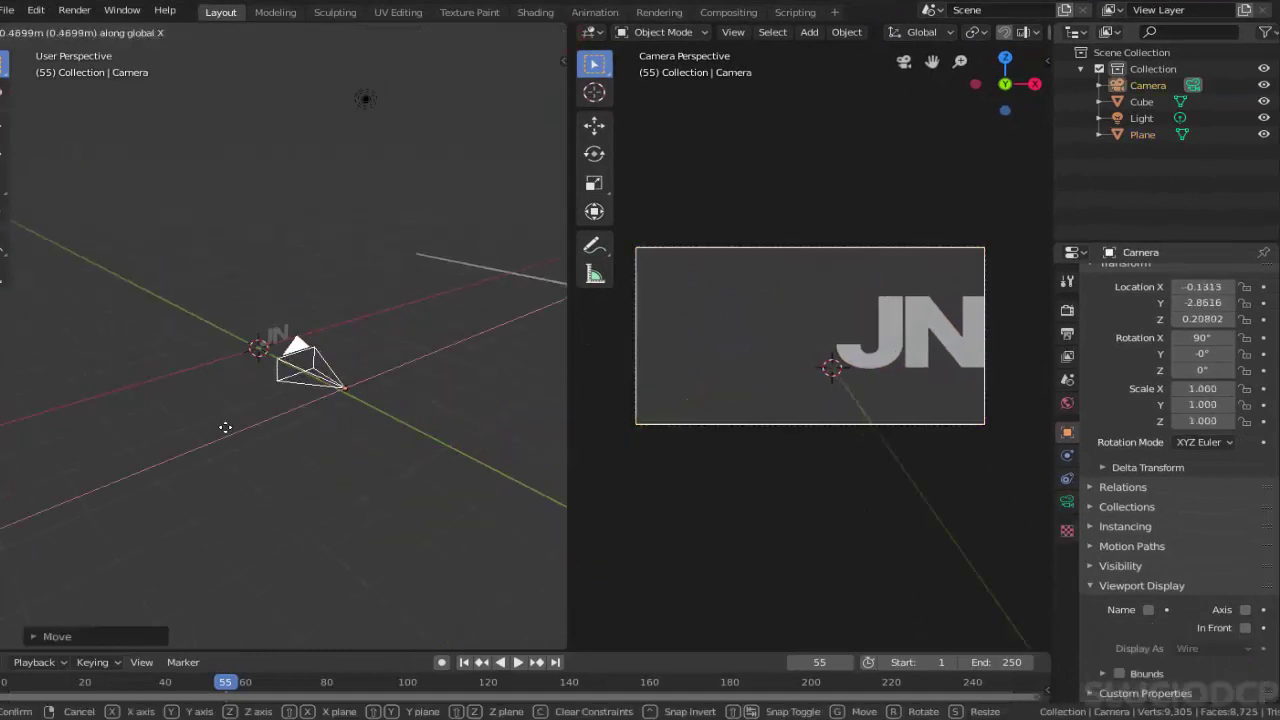
left_click(226, 427)
Duplicate the JN plane, move the copy along Y toward the camera, and add a particle system to it.
left_click(266, 356)
key("shift+d")
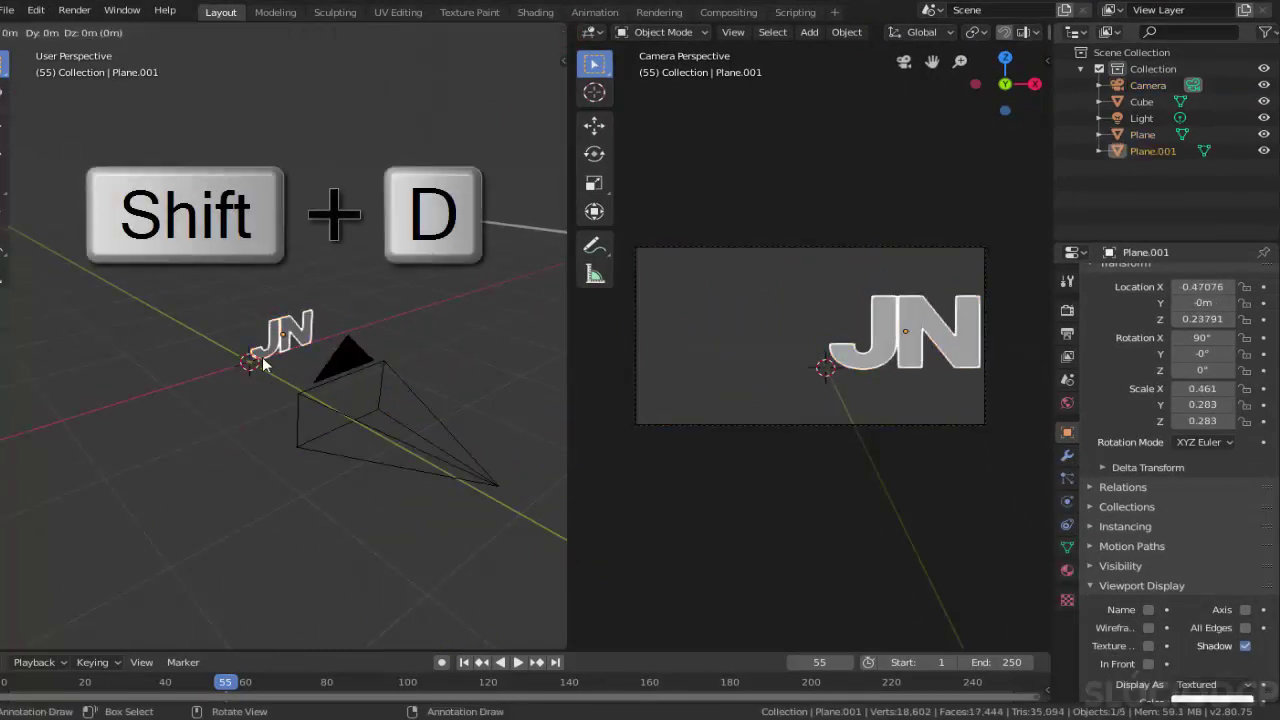
right_click(262, 362)
key("g")
key("y")
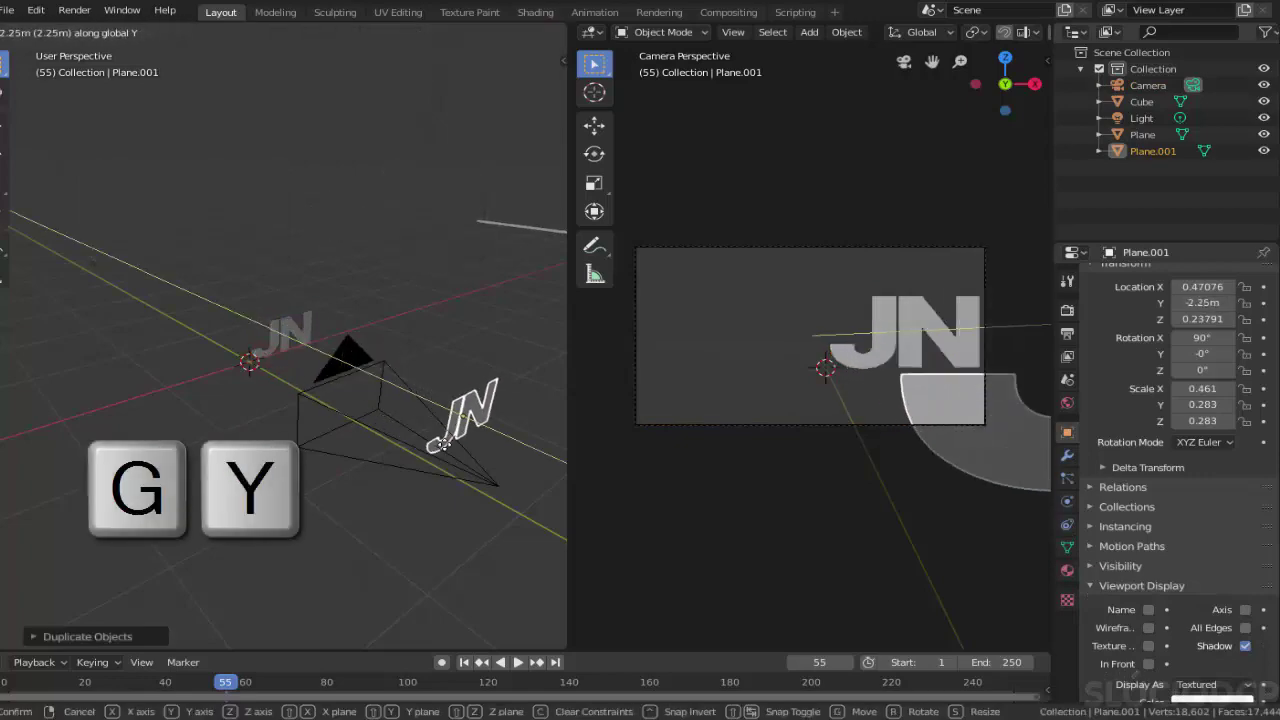
left_click(437, 445)
mouse_move(394, 422)
middle_mouse_down()
mouse_move(409, 428)
mouse_move(362, 393)
mouse_move(304, 381)
middle_mouse_up()
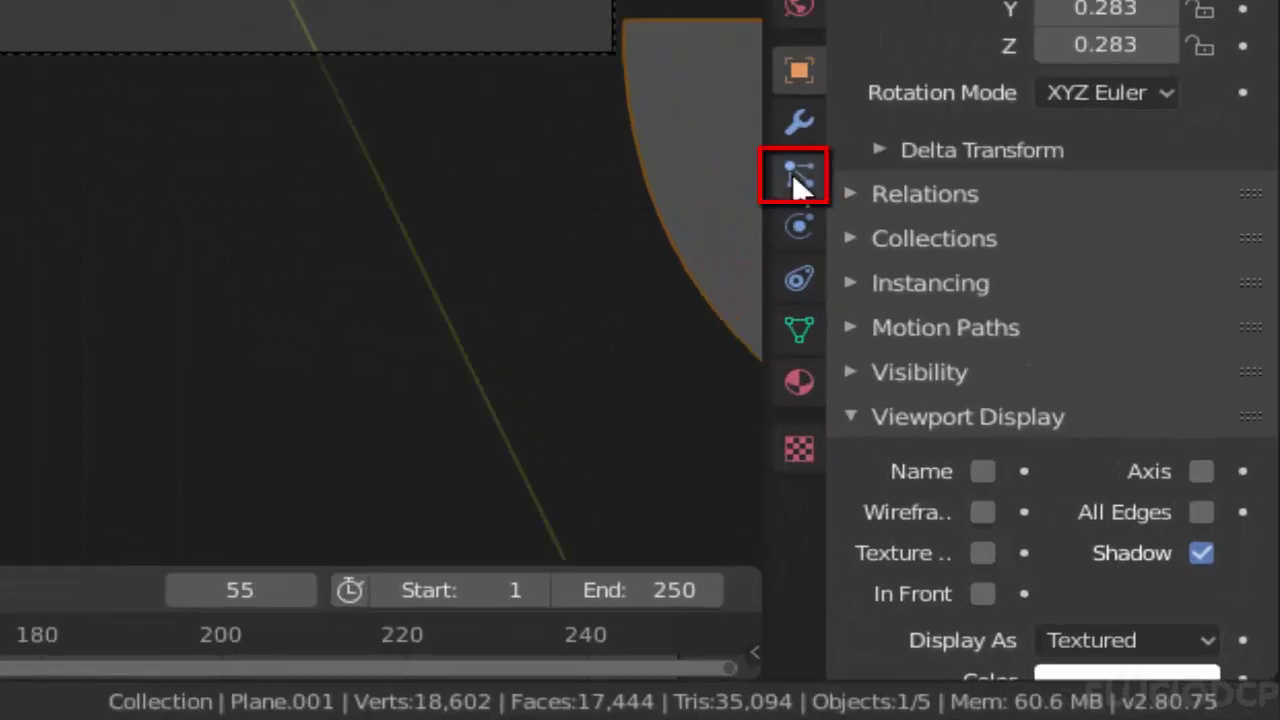
left_click(1068, 479)
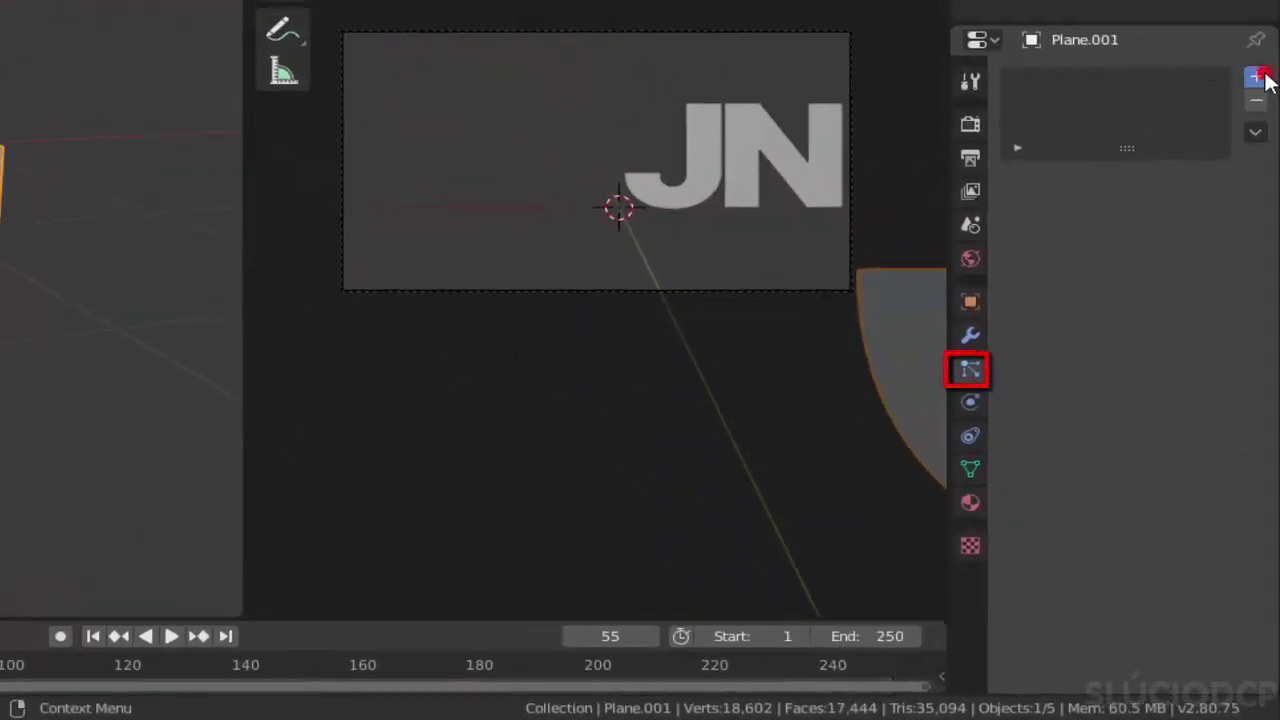
left_click(1258, 77)
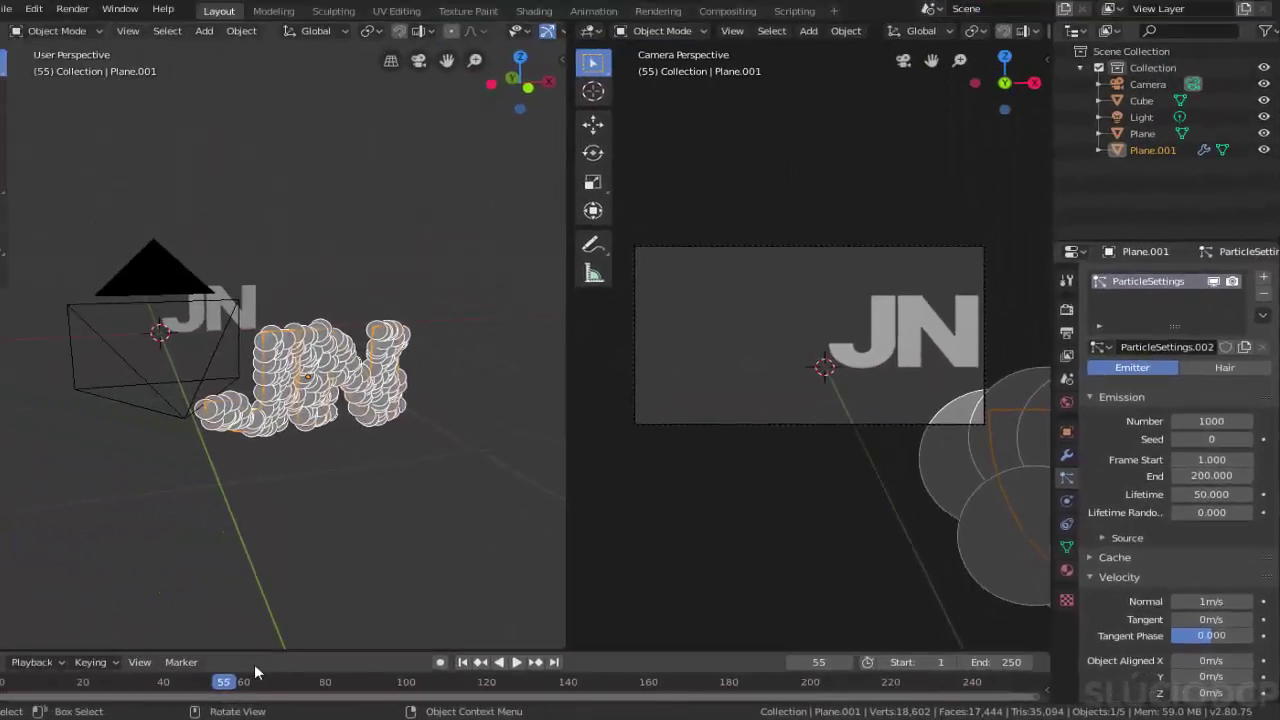
Set the particles' normal velocity to -3 m/s and gravity weight to 0.
key("space")
left_click(251, 682)
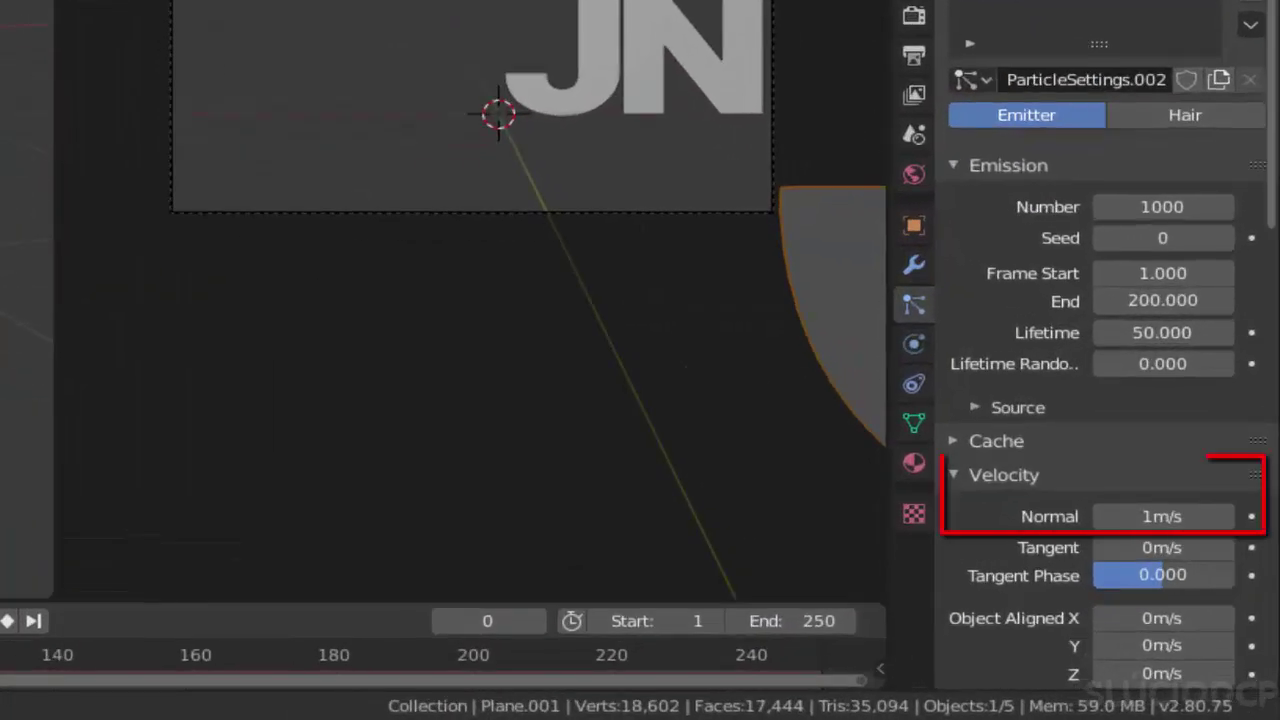
left_click(1128, 577)
left_click(1020, 471)
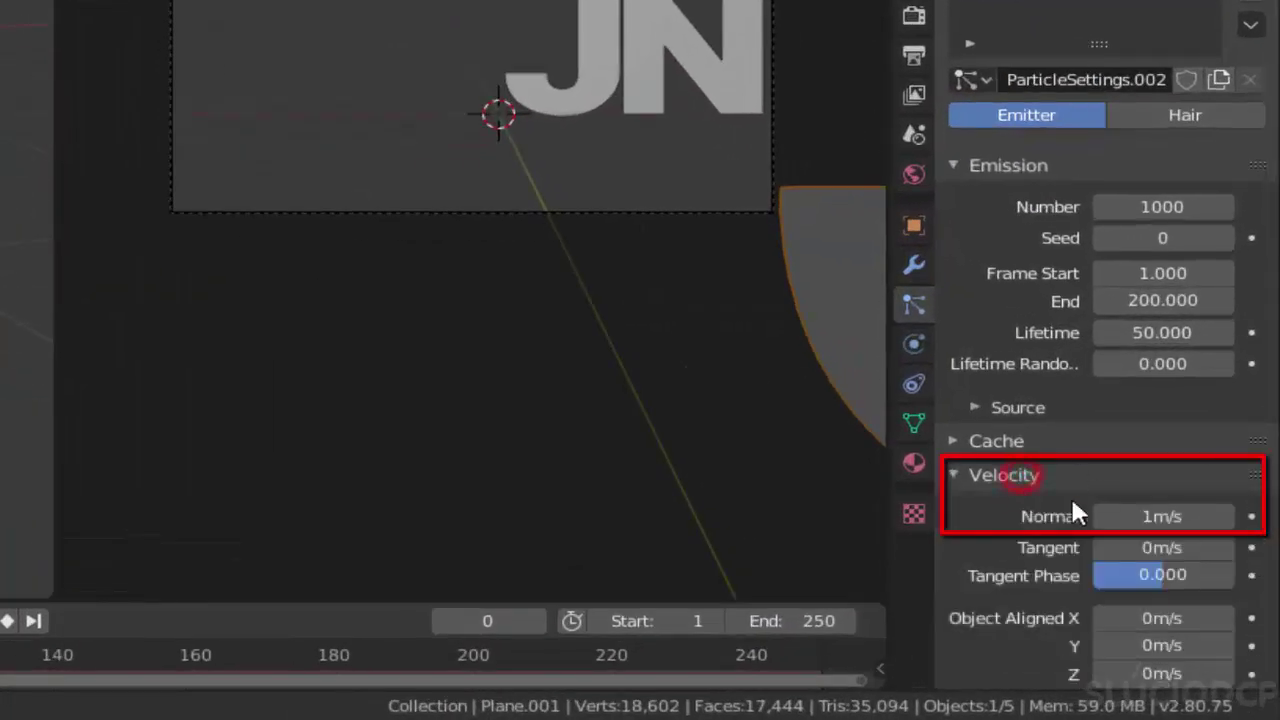
left_click(1160, 514)
type("-3")
key("Return")
scroll(1035, 455, "down", 10)
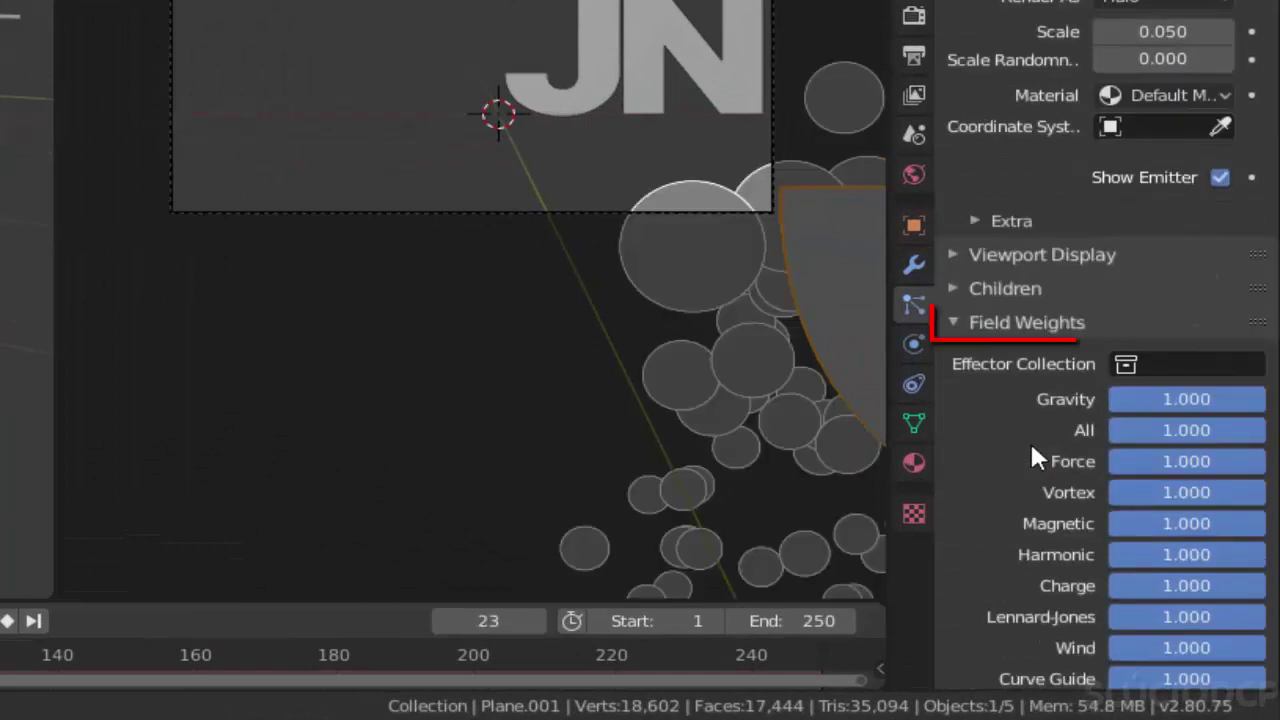
scroll(1051, 316, "down", 2)
scroll(1039, 340, "down", 2)
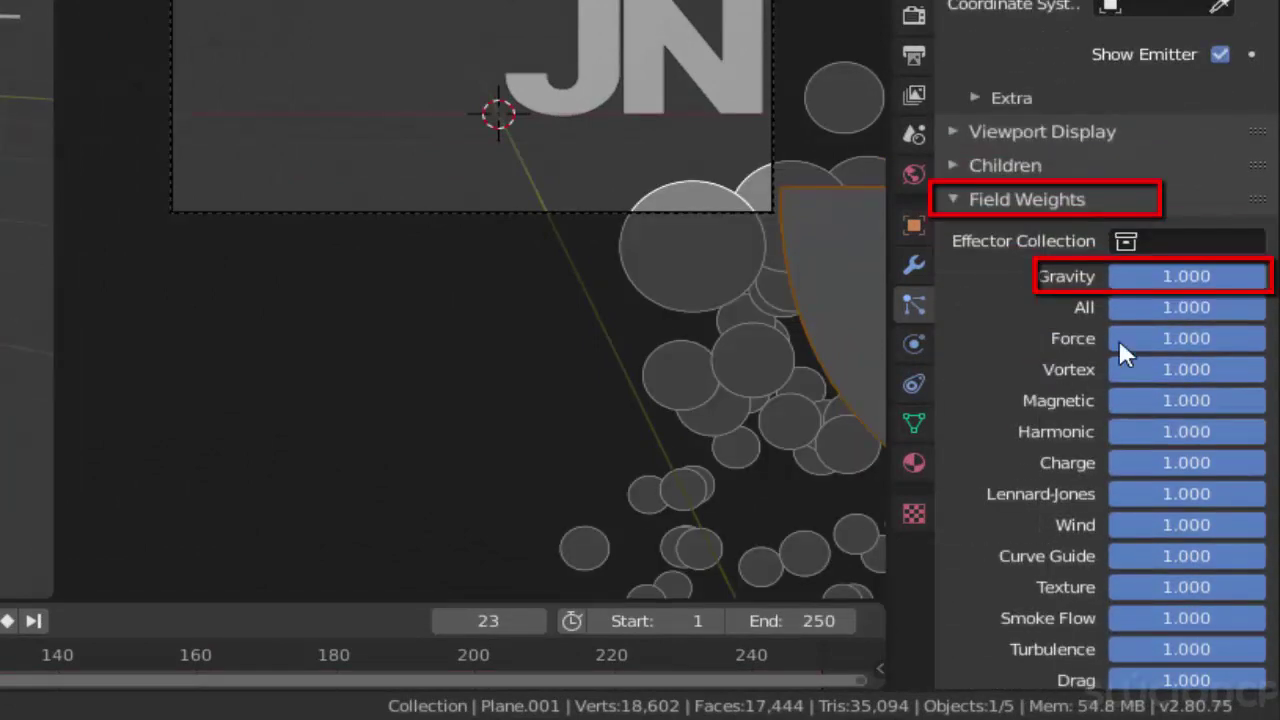
left_click(1171, 277)
type("0.000")
key("Return")
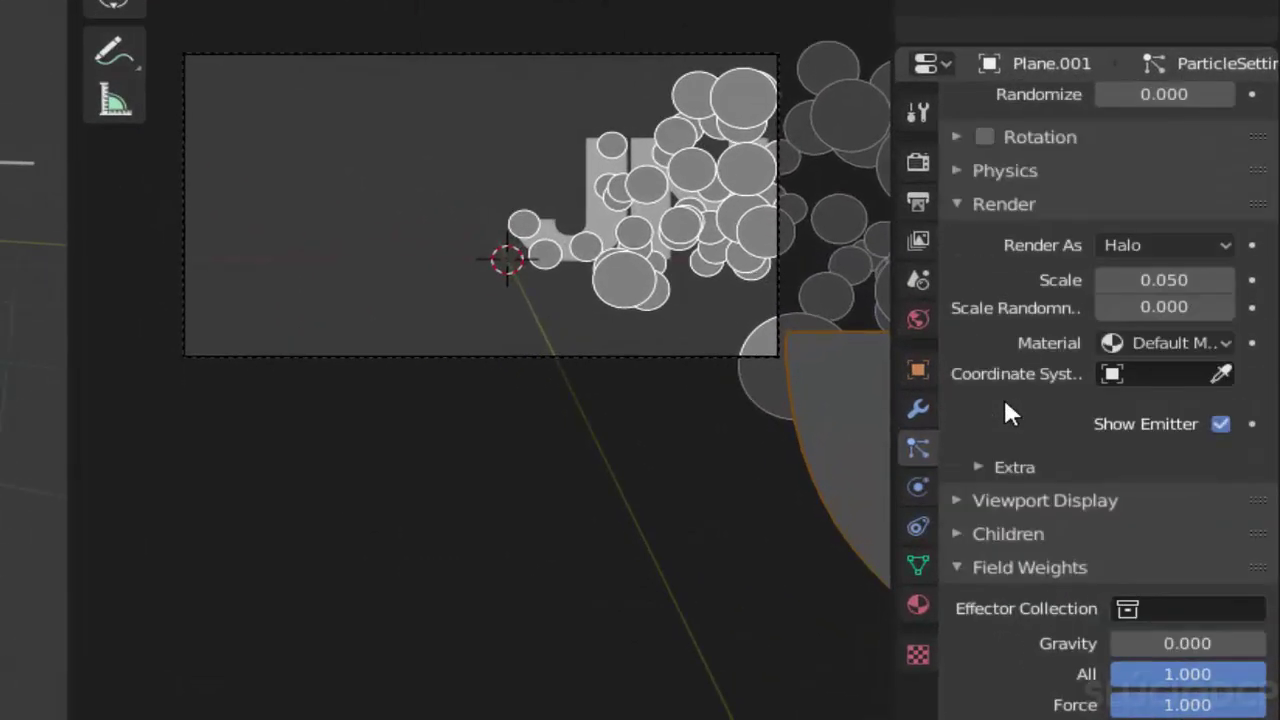
Render the particles as Cube object instances with Object Rotation enabled.
scroll(1008, 410, "up", 3)
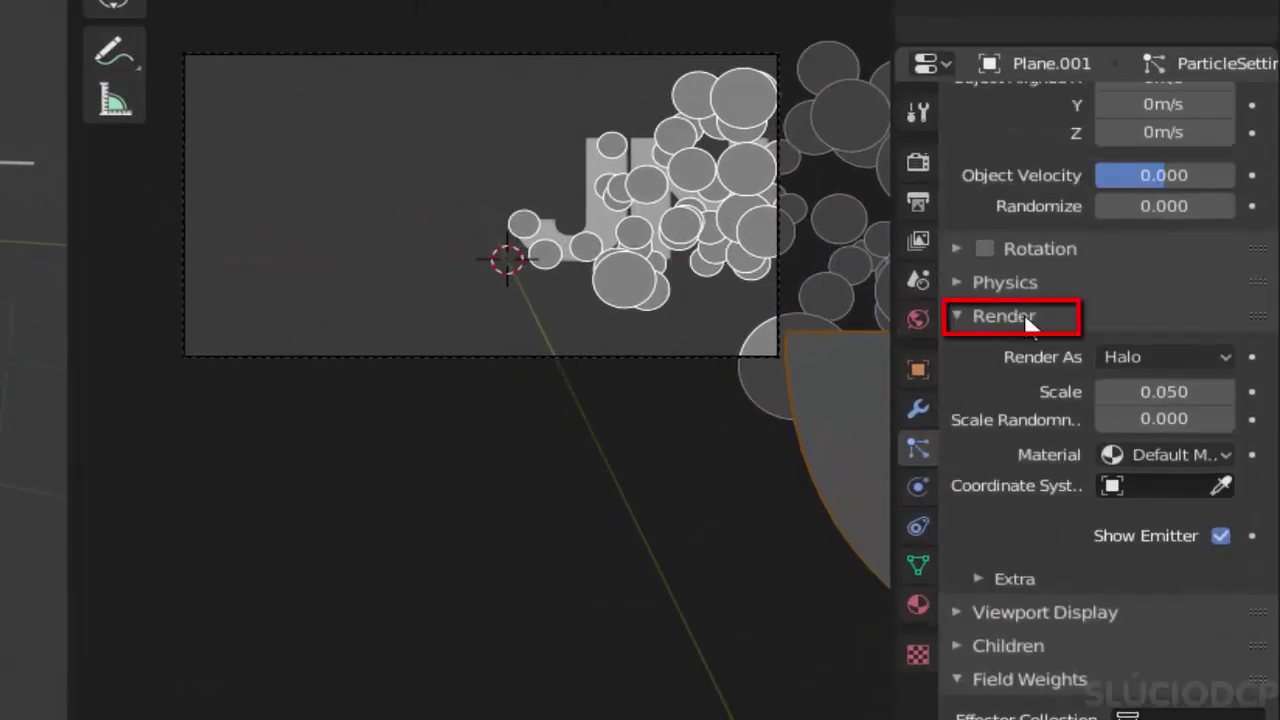
left_click(1018, 317)
left_click(985, 312)
left_click(1153, 358)
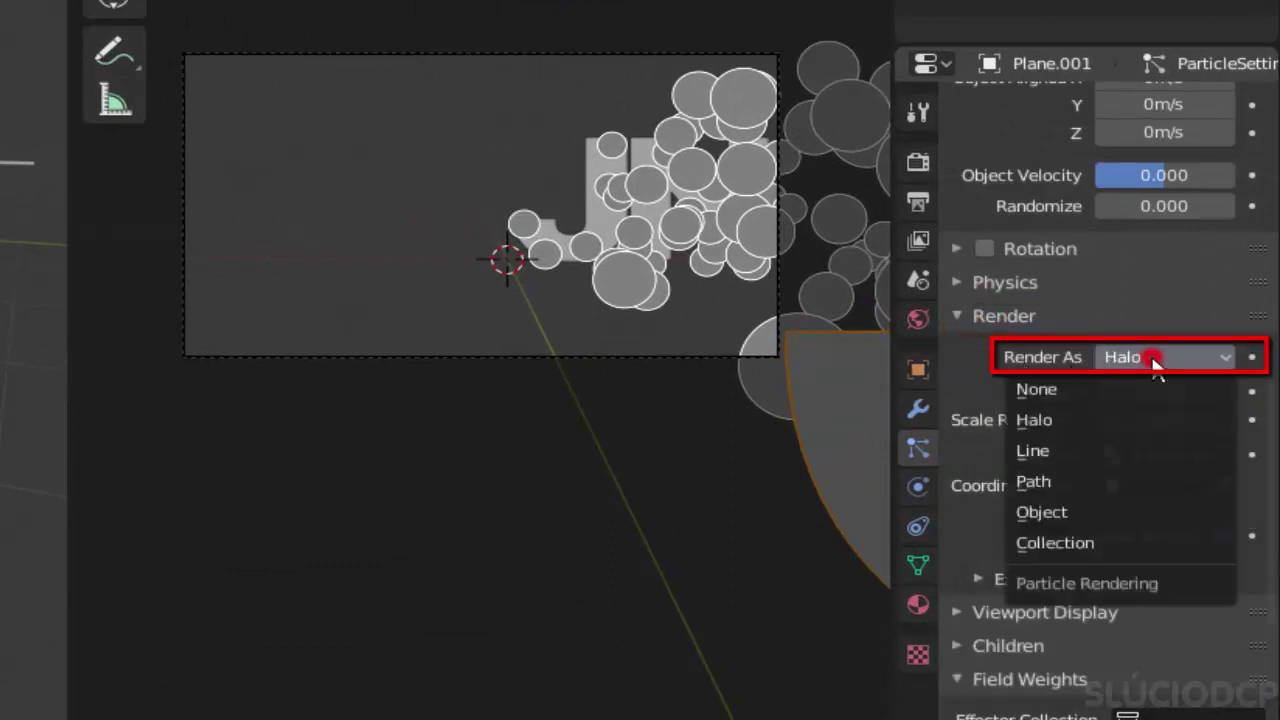
left_click(1153, 508)
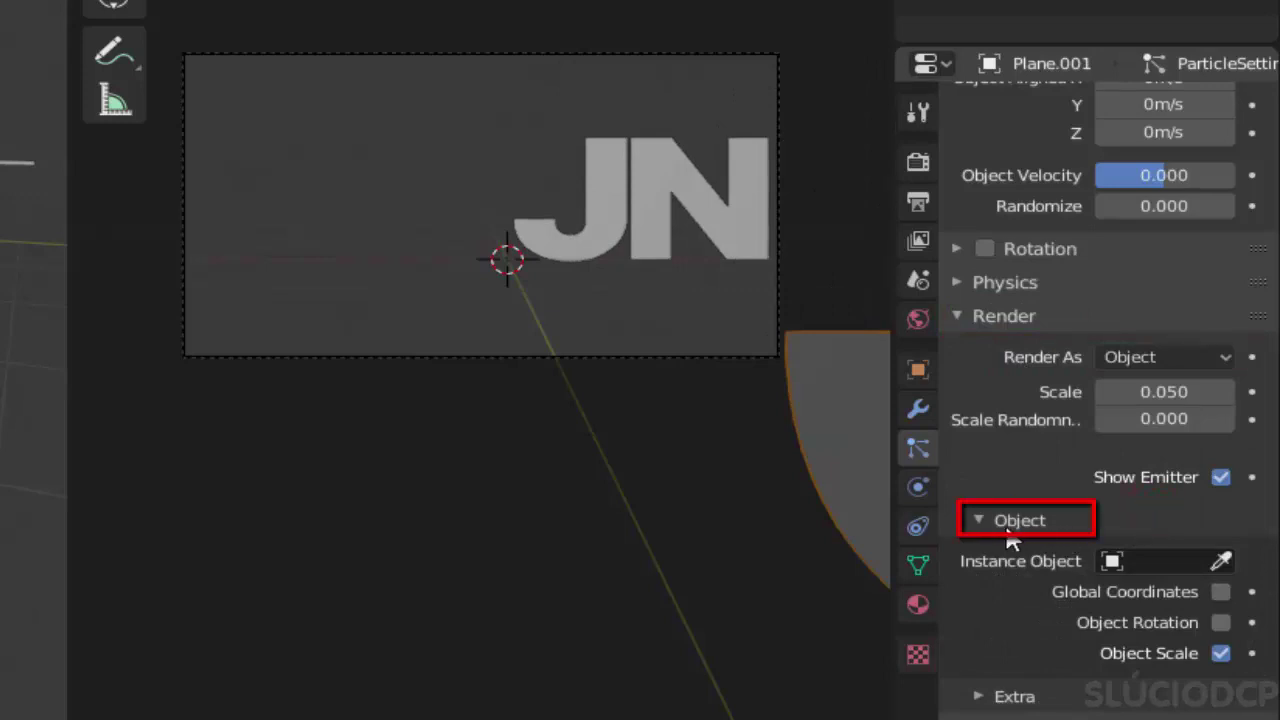
left_click(1150, 562)
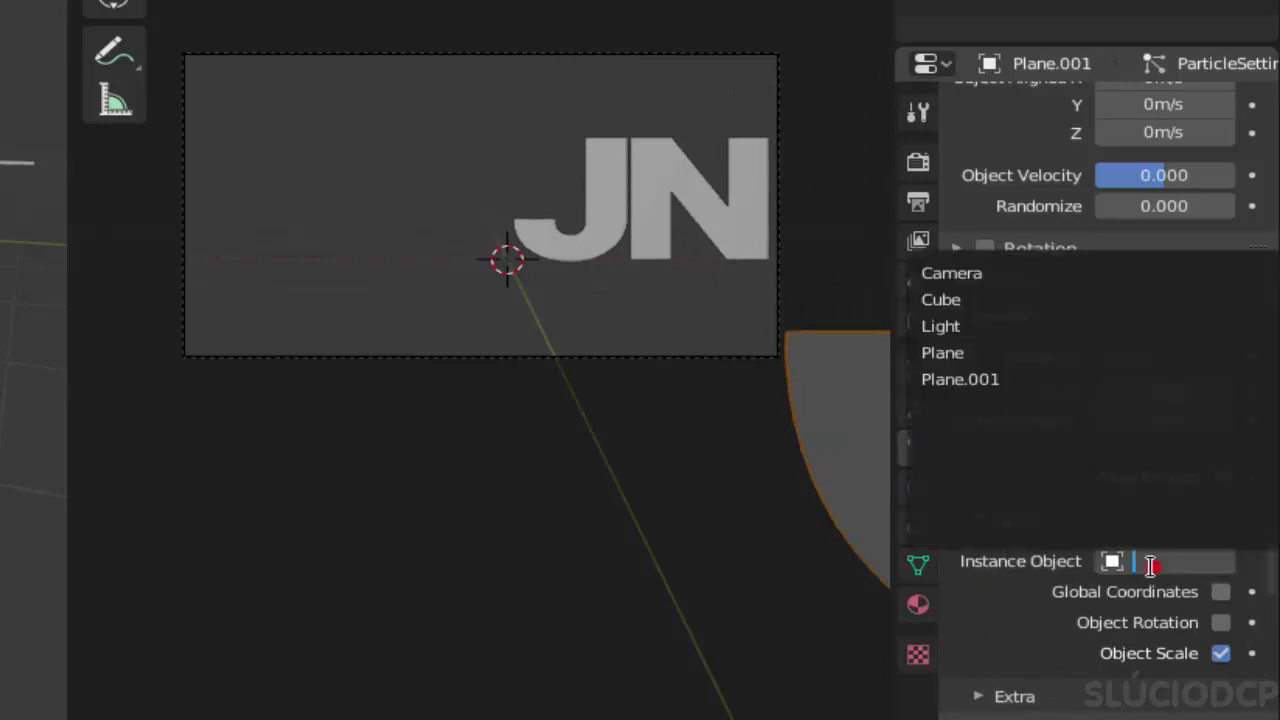
left_click(1143, 299)
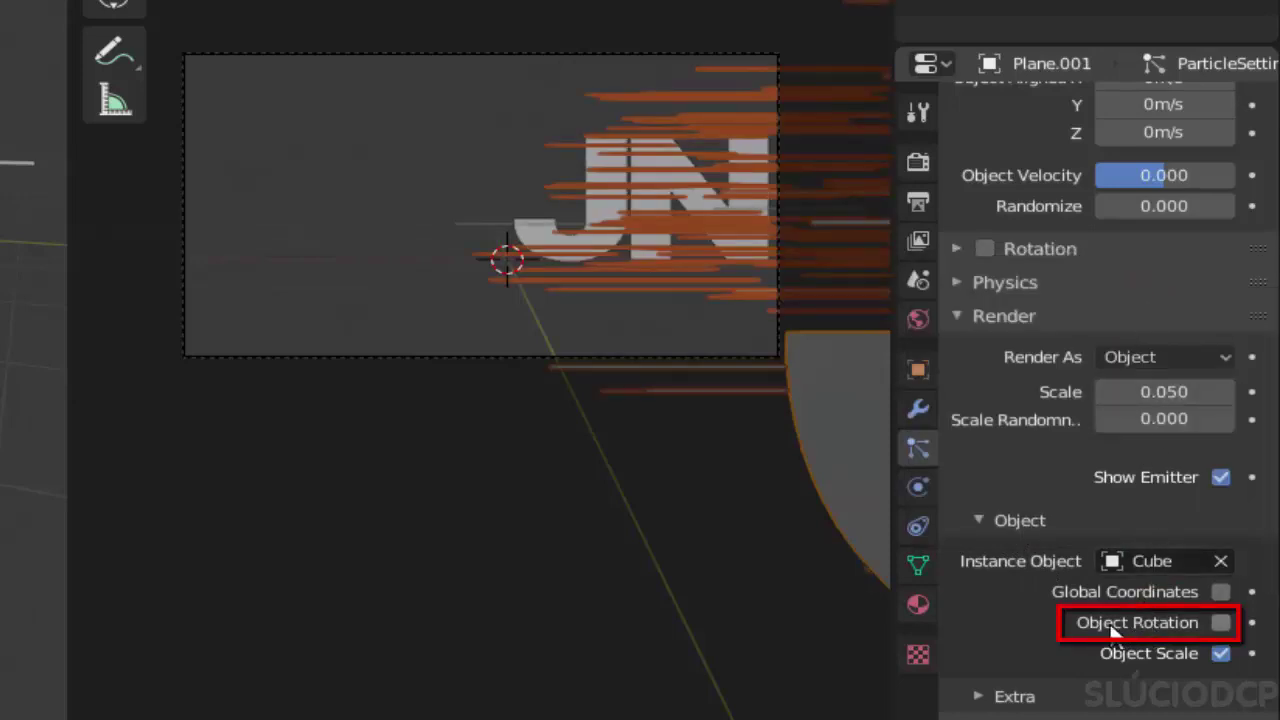
left_click(1220, 624)
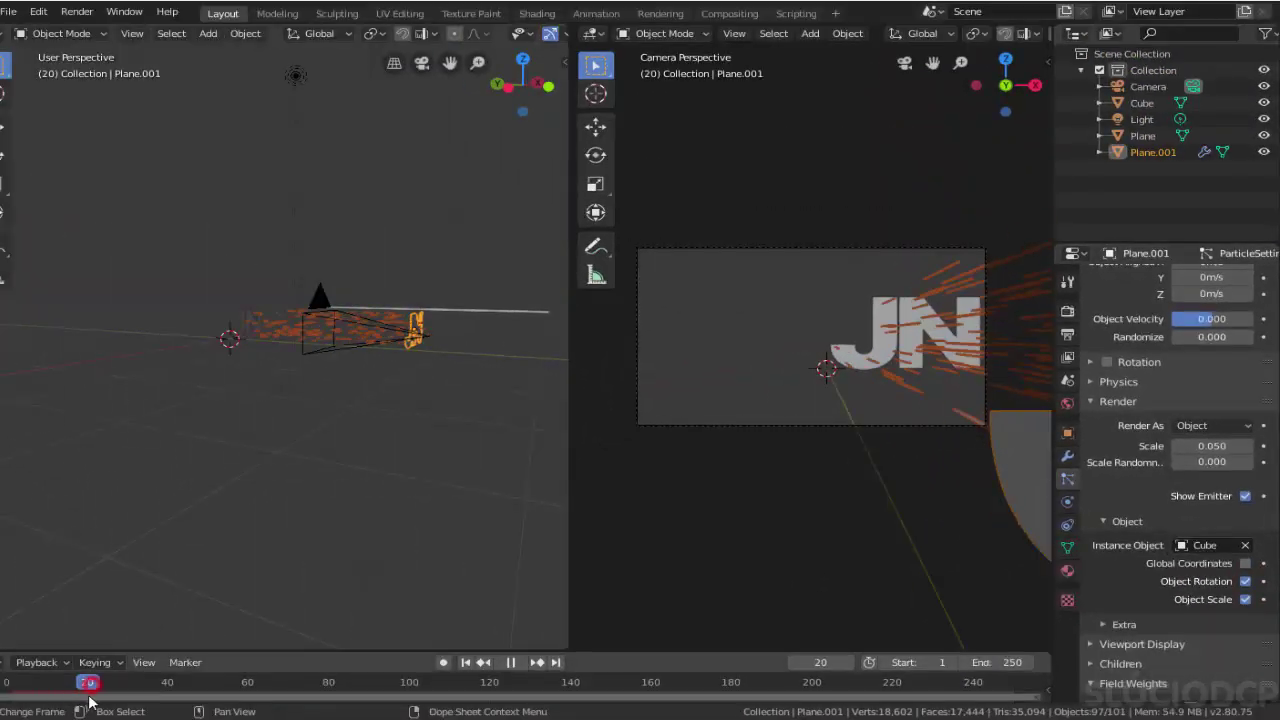
Set particle emission to end at frame 30 with a lifetime of 25 frames.
left_click_drag(86, 682, 5, 690)
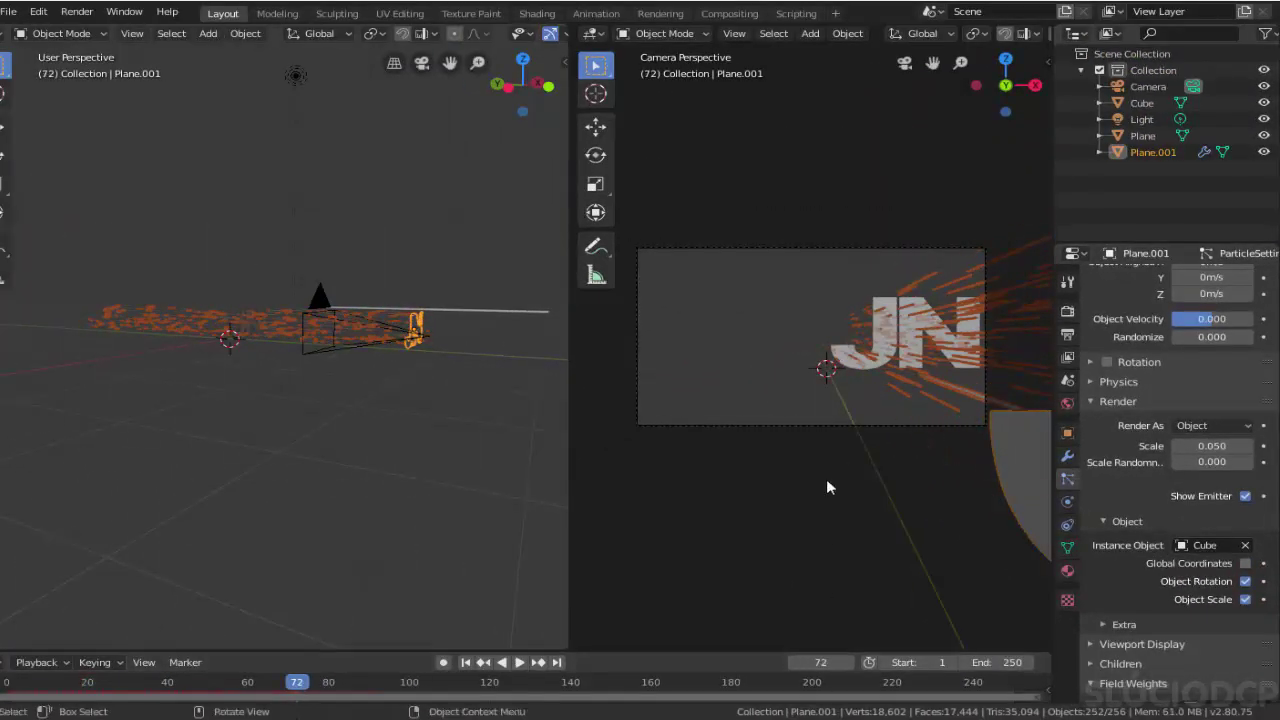
scroll(1154, 499, "up", 4)
scroll(1154, 499, "up", 6)
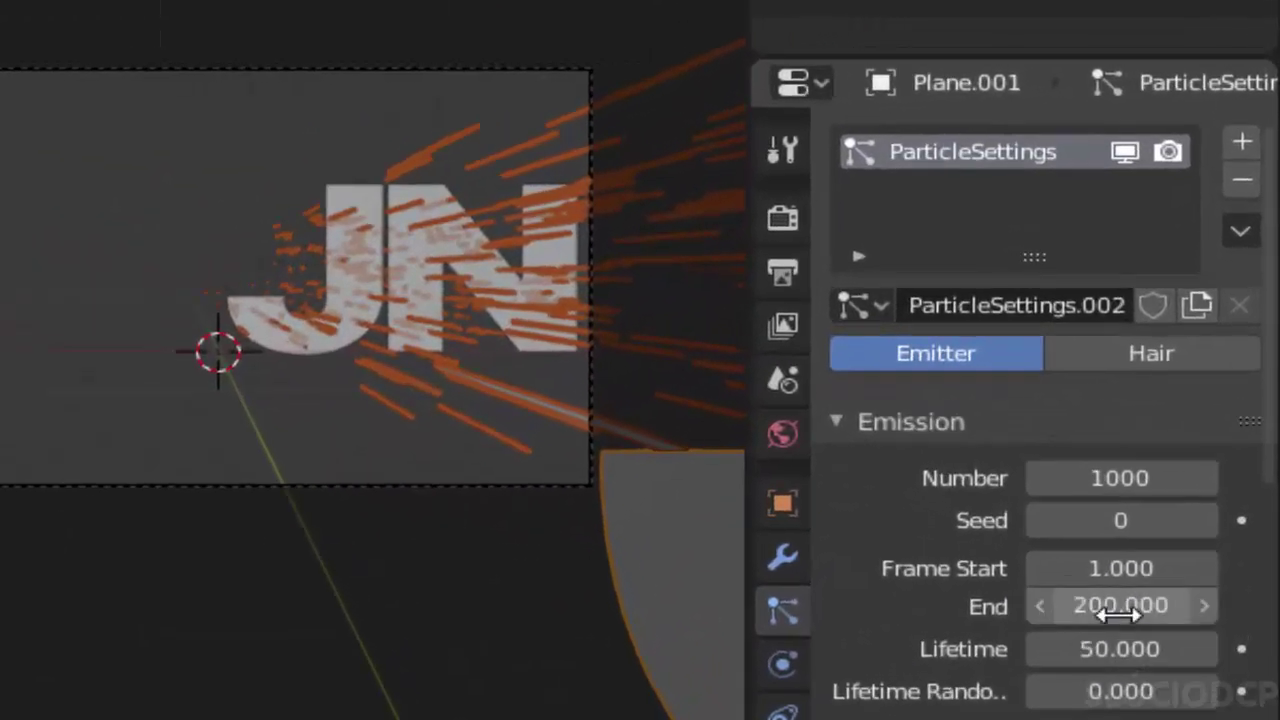
double_click(1178, 431)
type("30.000")
key("Return")
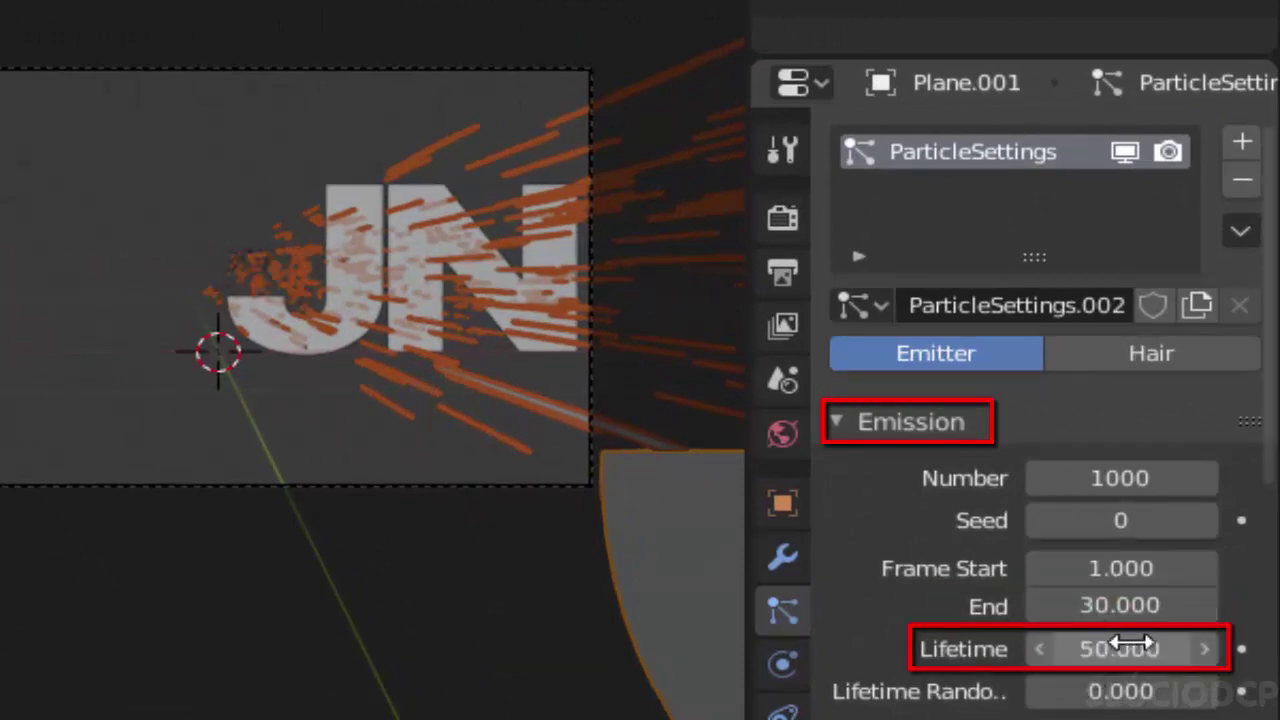
double_click(1125, 648)
type("5")
key("Return")
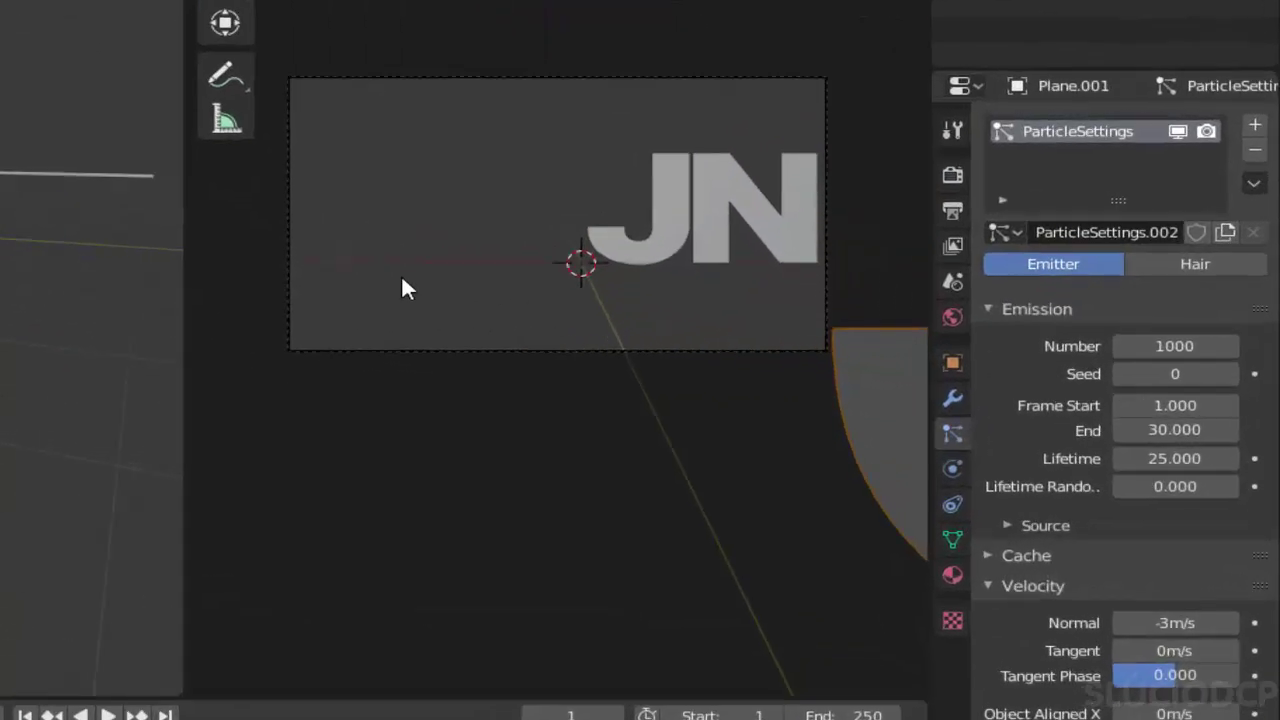
Add a Build modifier to the JN plane with start frame 22 and length 30.
left_click(672, 213)
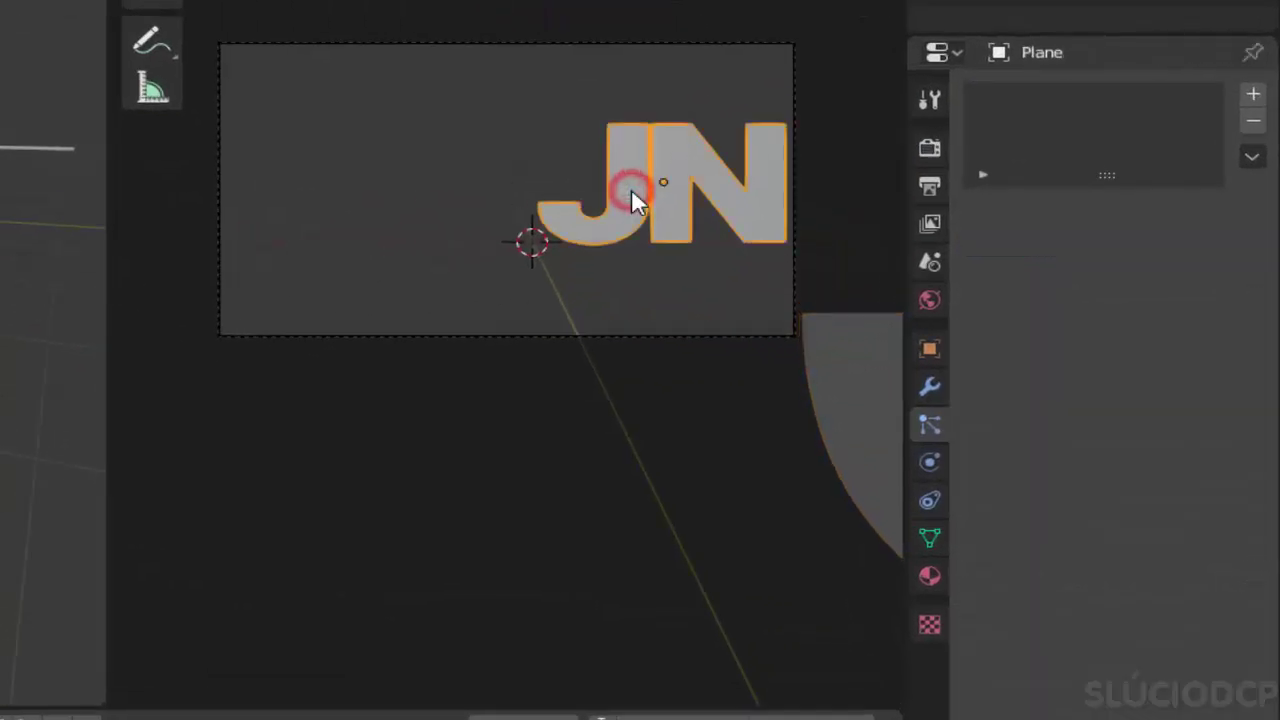
left_click(924, 390)
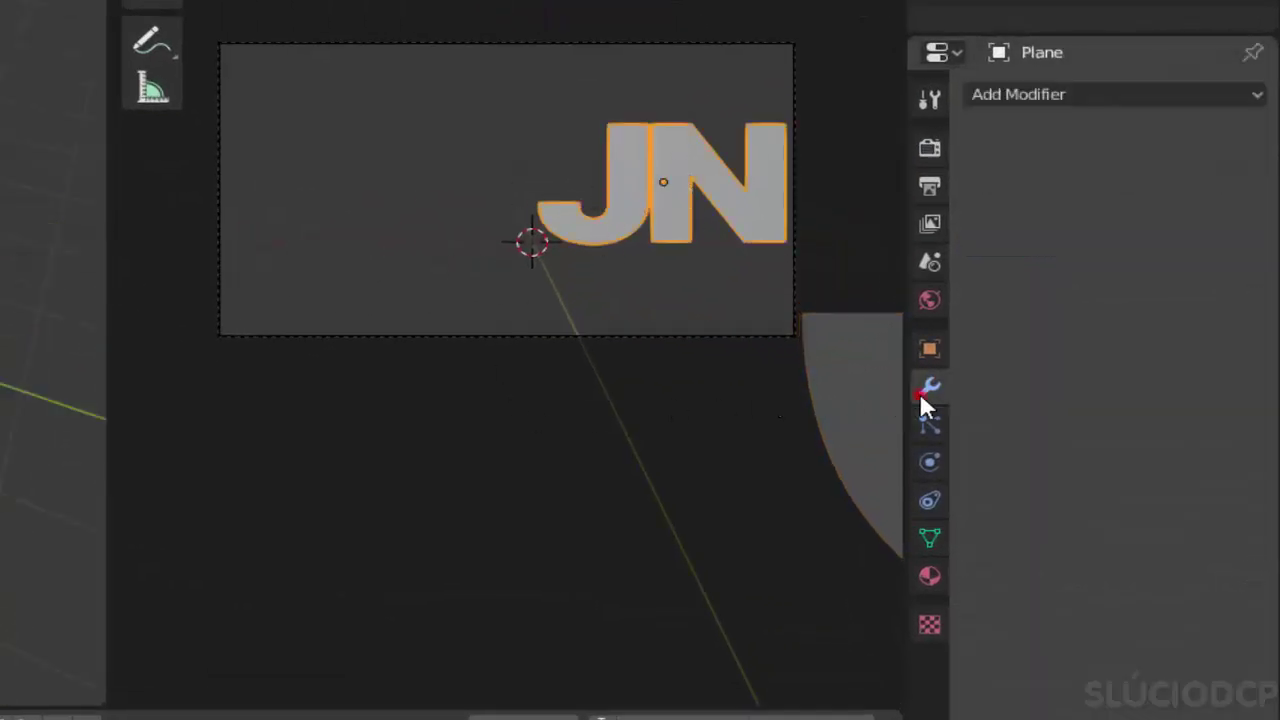
left_click(1016, 96)
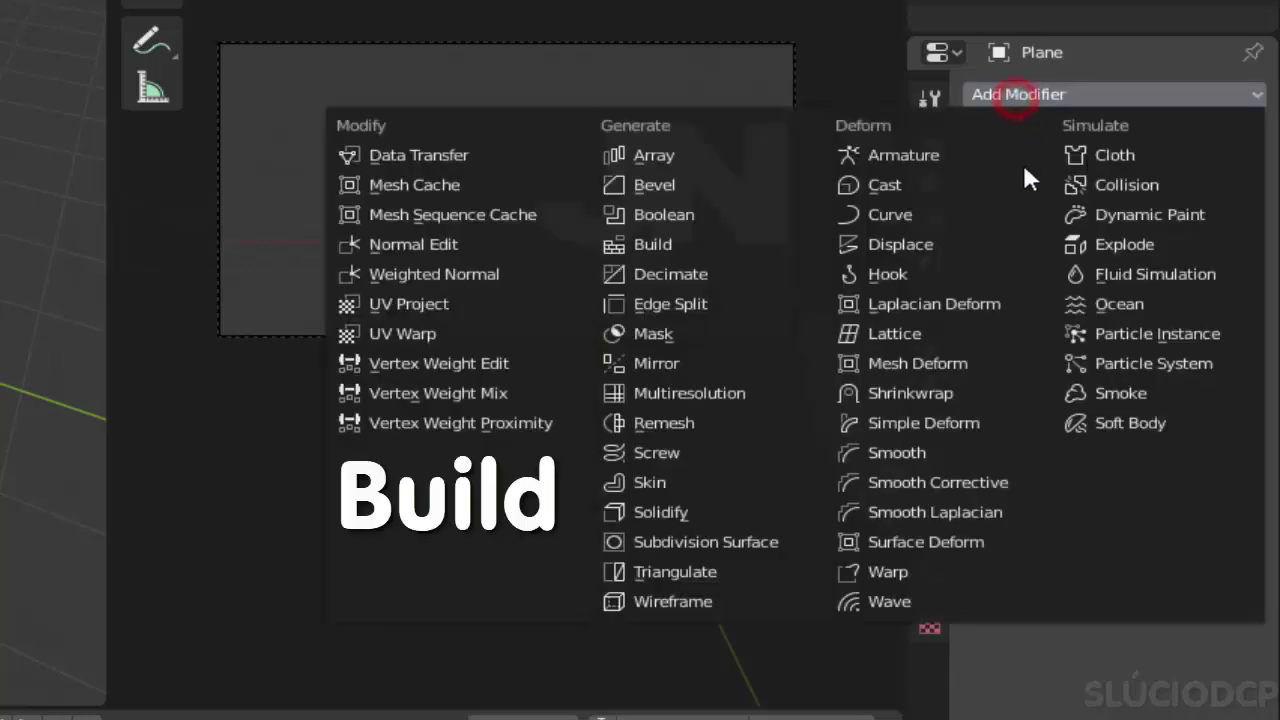
left_click(693, 245)
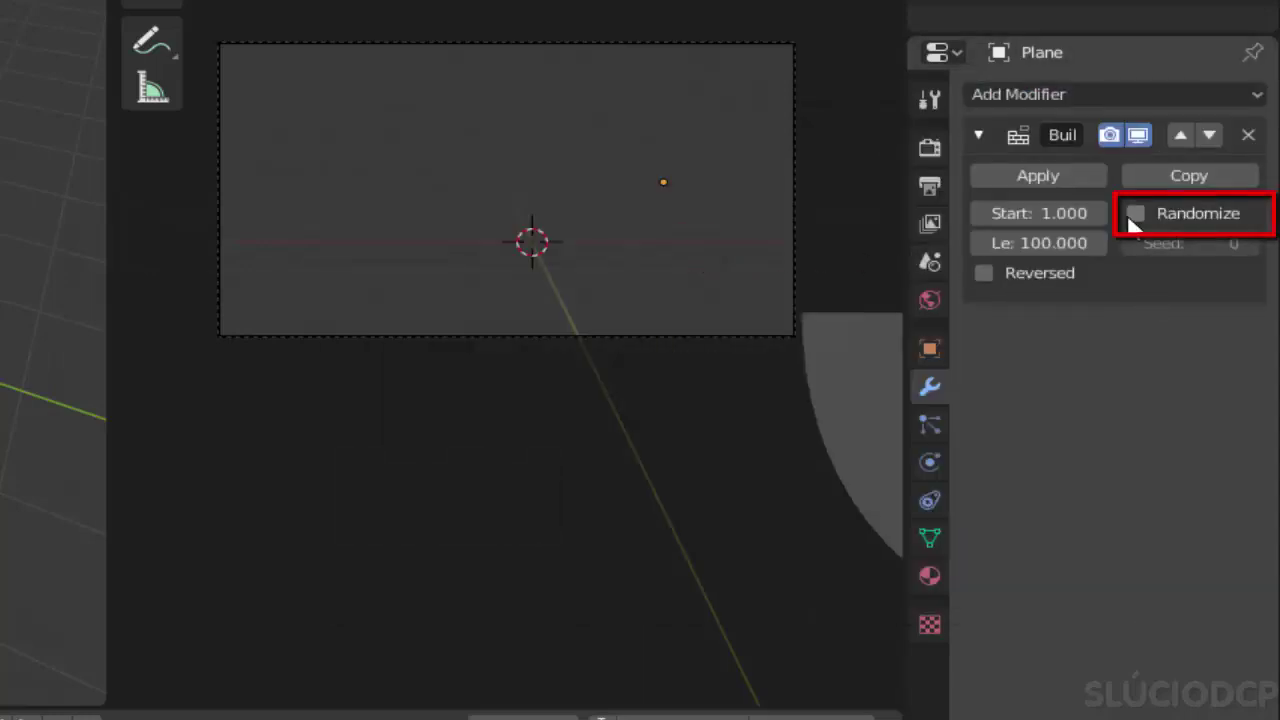
left_click(1048, 216)
type("22")
key("Return")
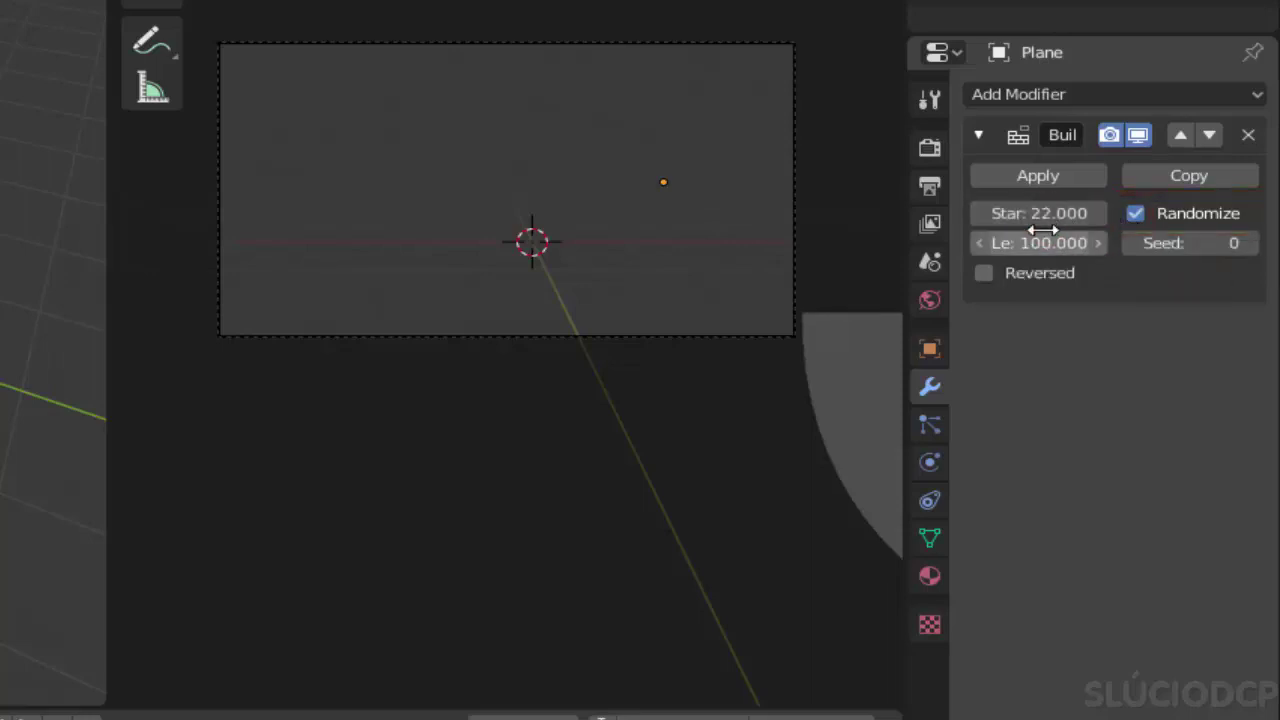
type("30")
key("Return")
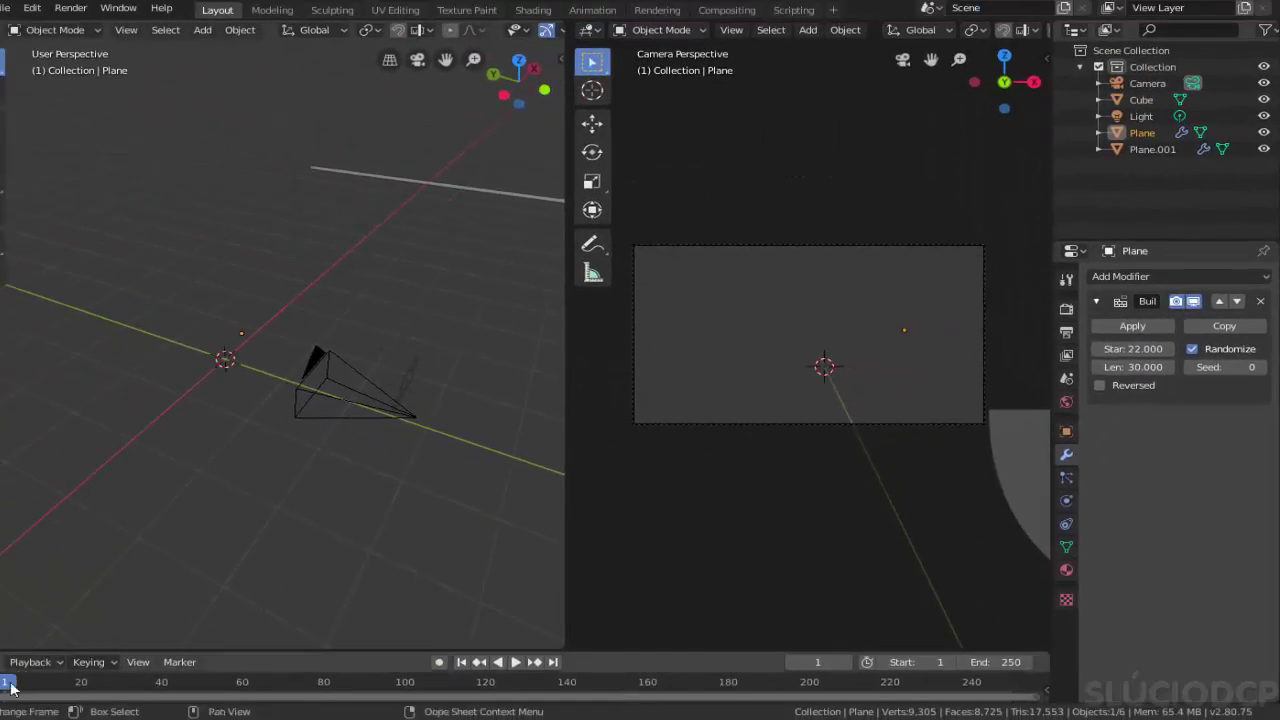
Give the JN letter plane a new Emission material.
key("space")
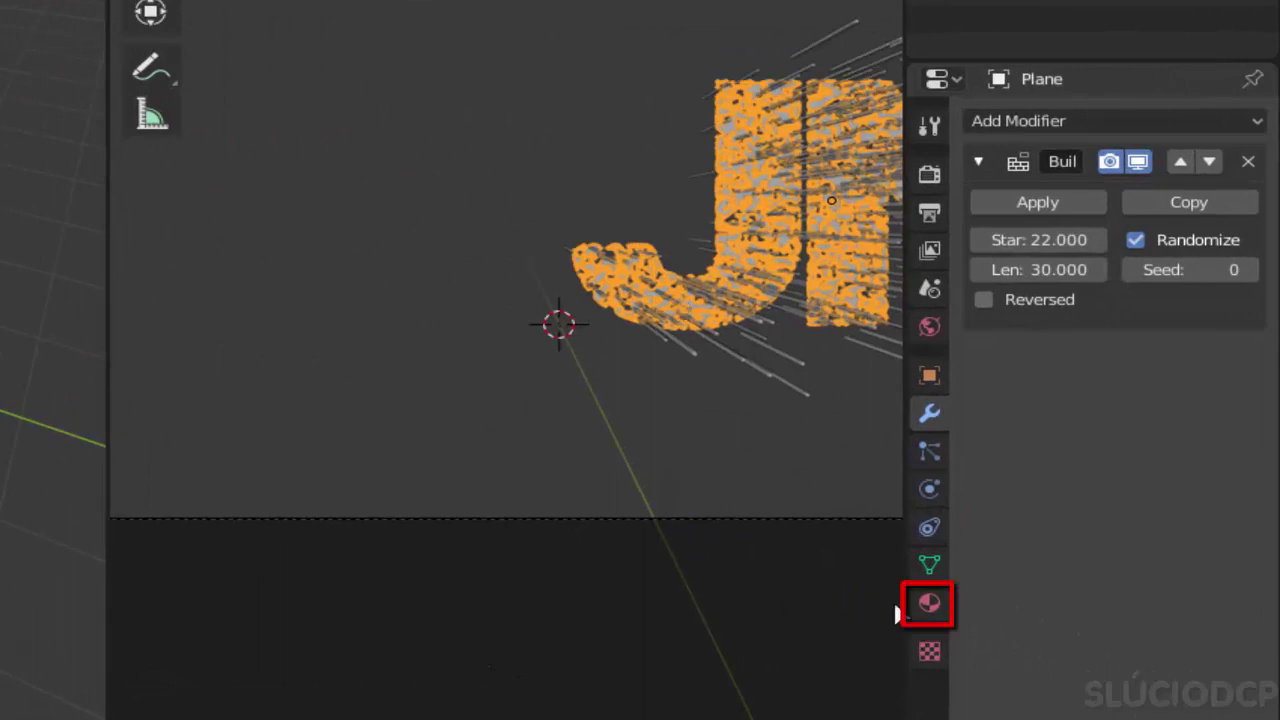
left_click(929, 603)
left_click(1017, 236)
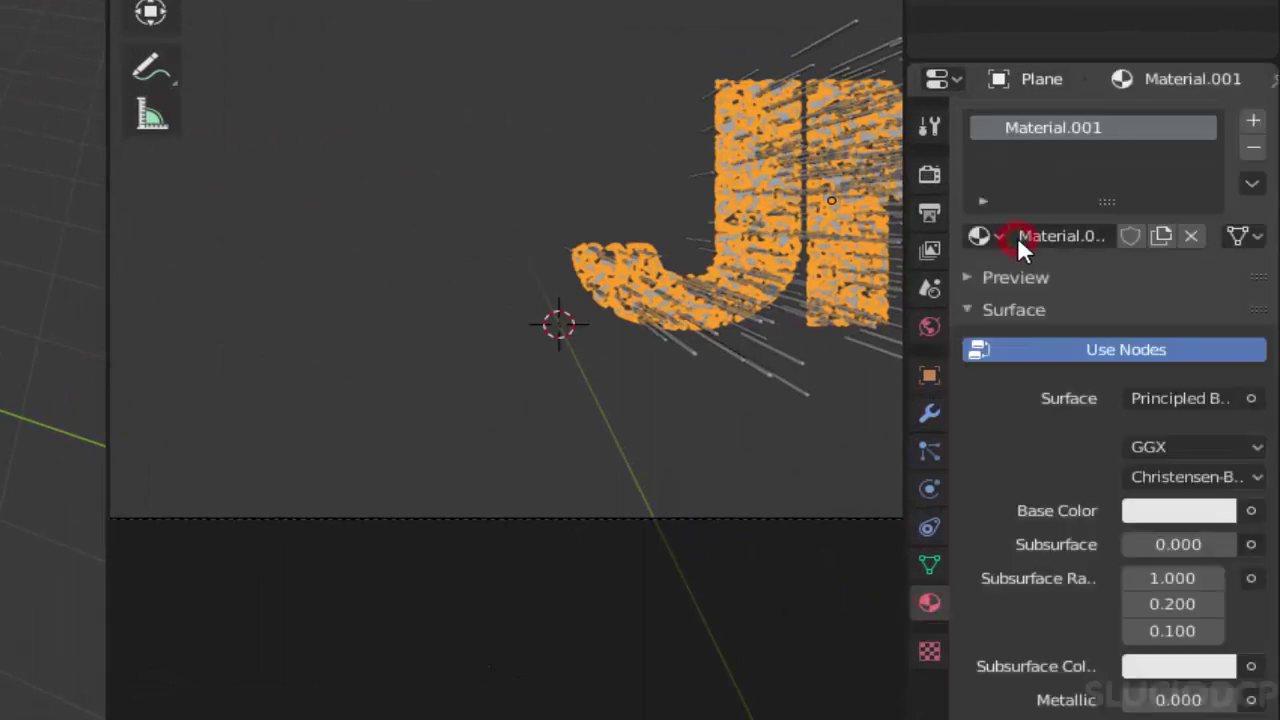
left_click(1160, 400)
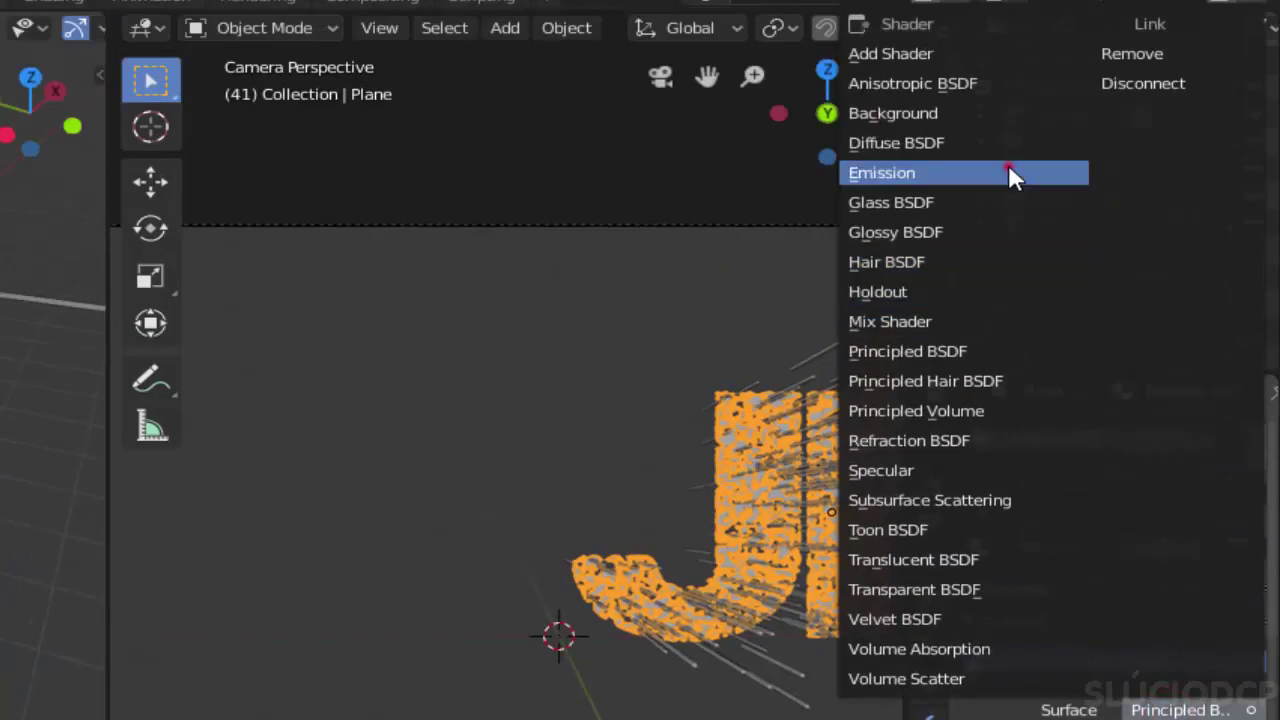
left_click(1008, 164)
Assign the same Material.001 to the Cube.
scroll(686, 555, "down", 2)
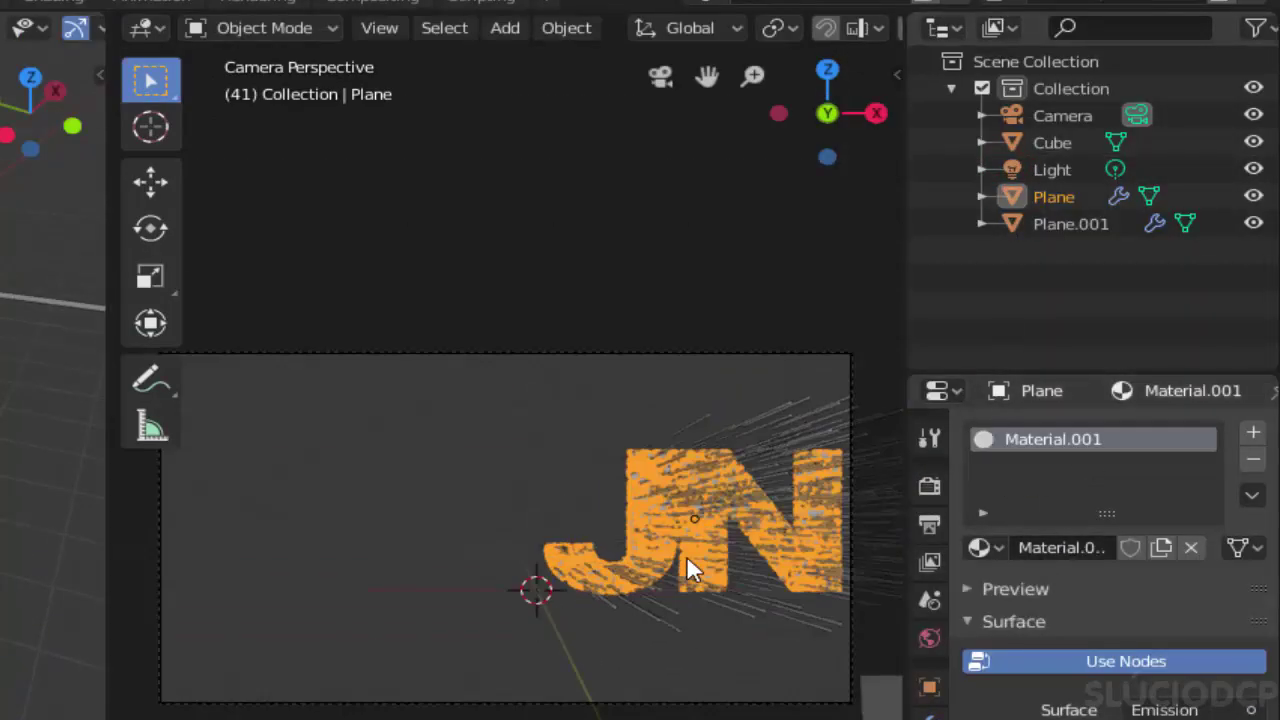
left_click(1040, 142)
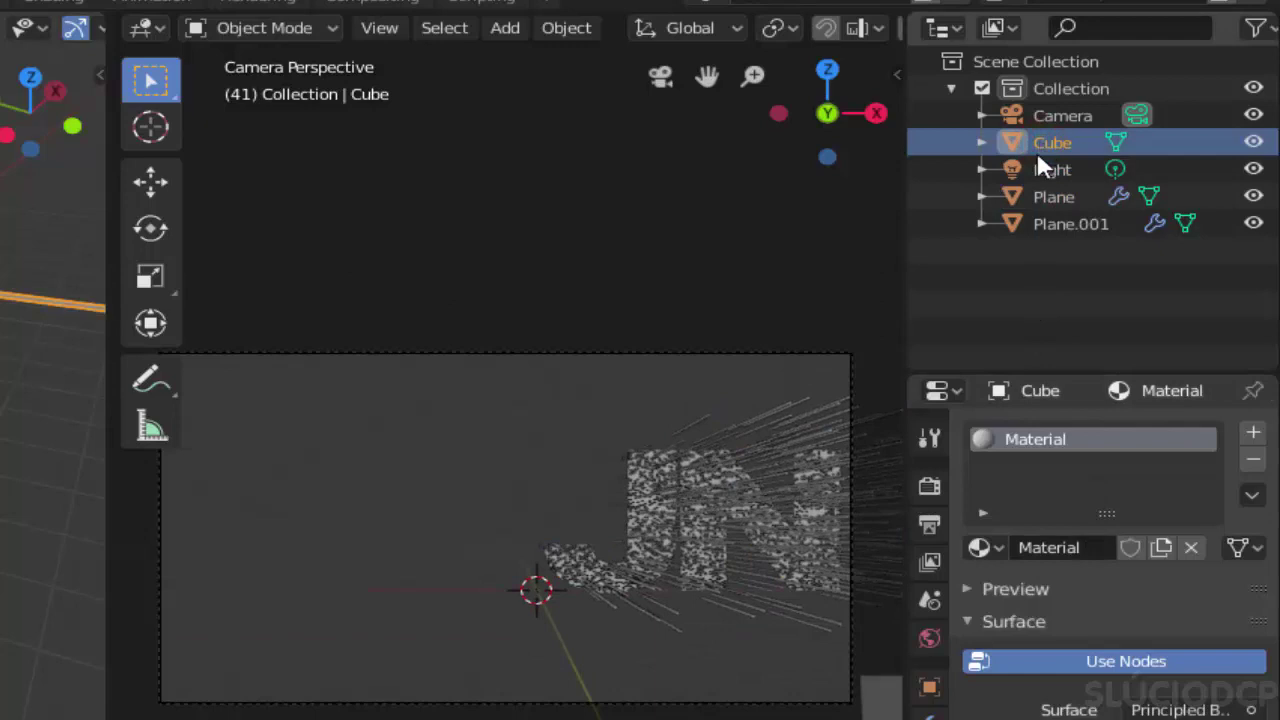
left_click(980, 547)
left_click(950, 614)
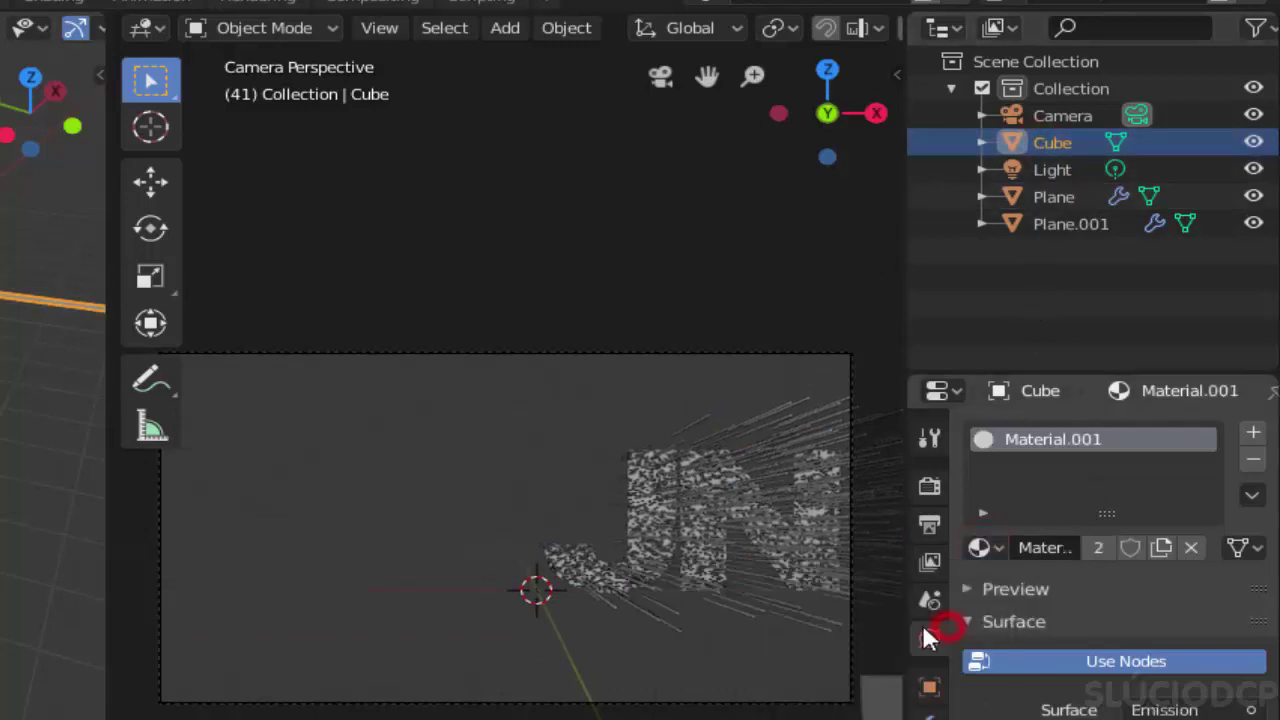
Make the world background colour black and preview the scene in rendered shading.
left_click(930, 639)
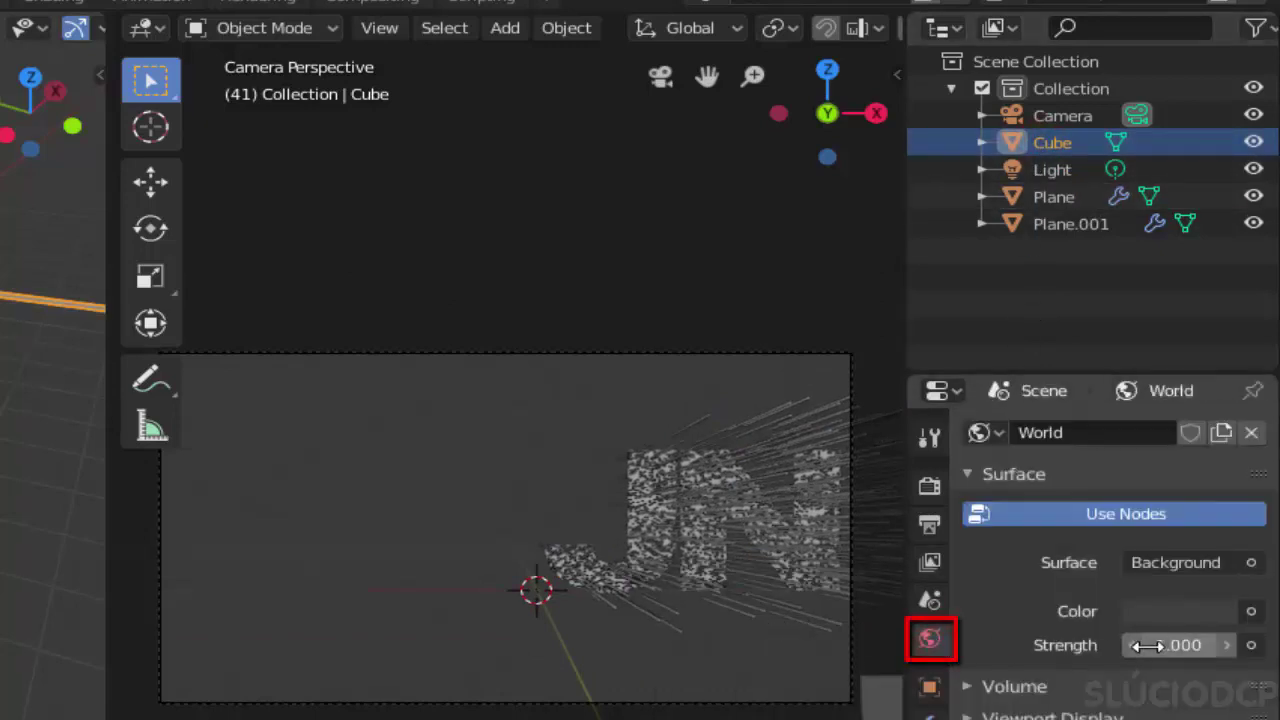
left_click(1150, 611)
left_click_drag(1220, 372, 1213, 422)
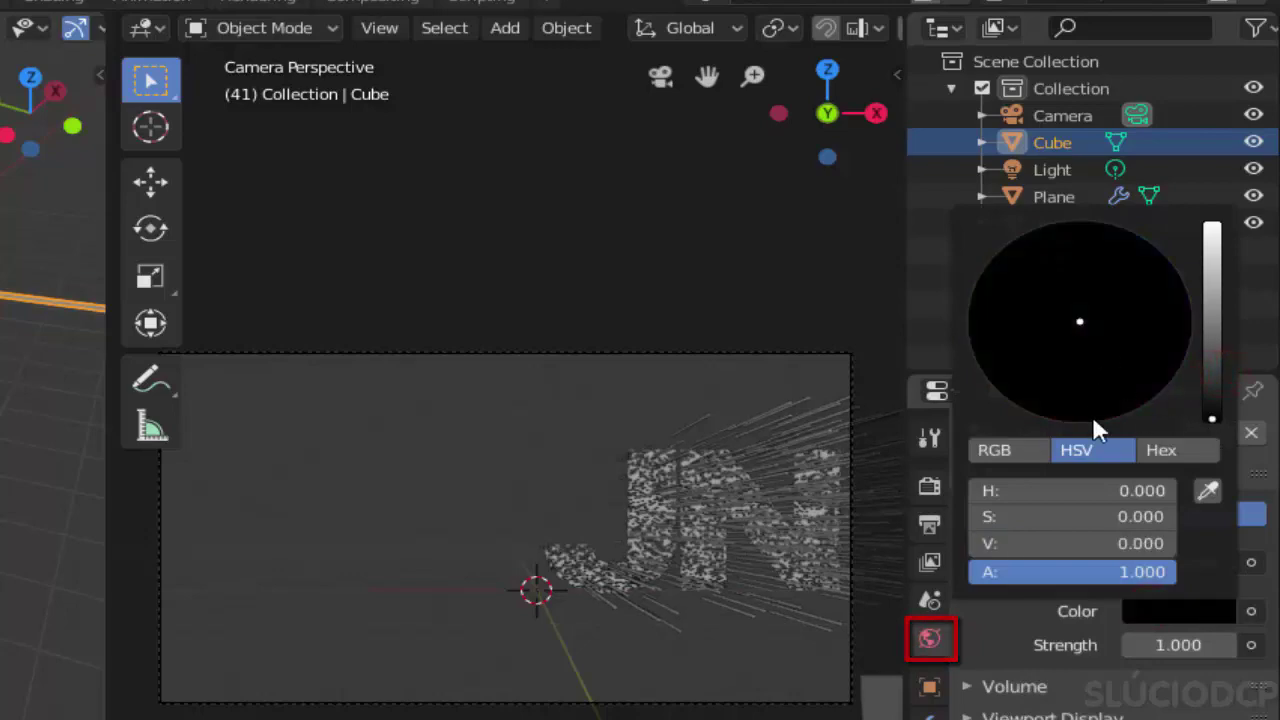
scroll(737, 35, "down", 5)
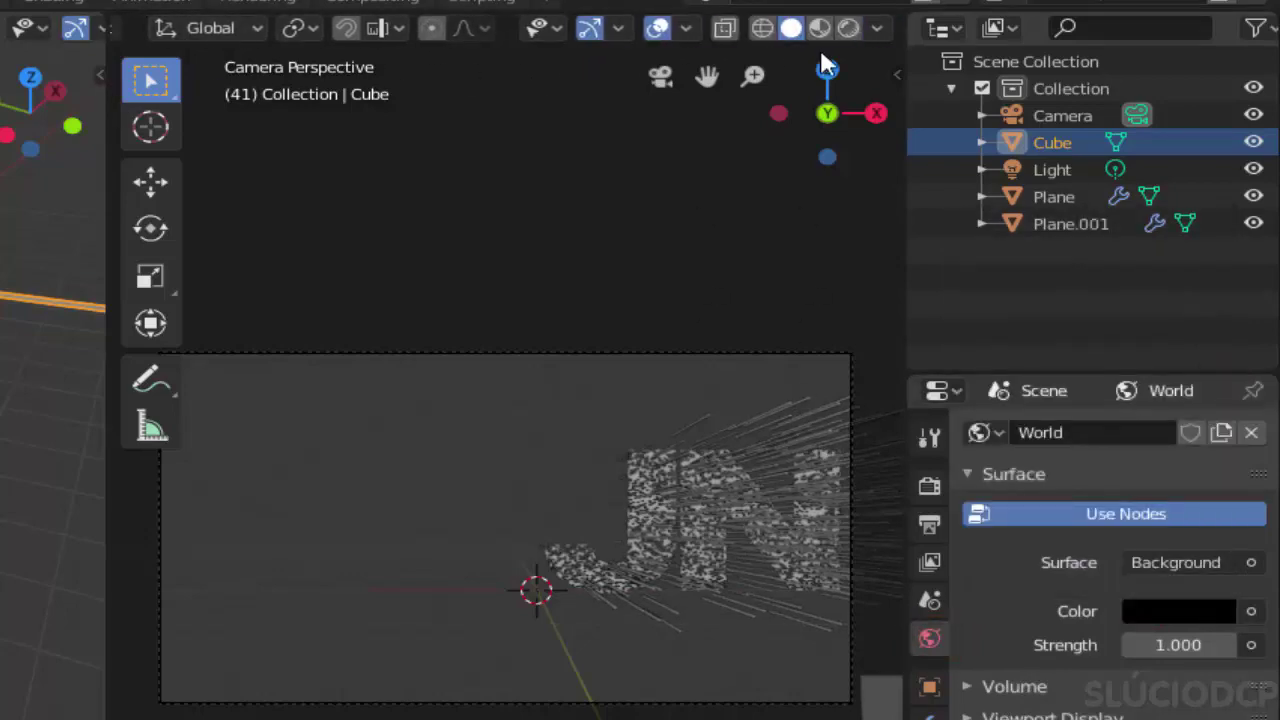
left_click(850, 28)
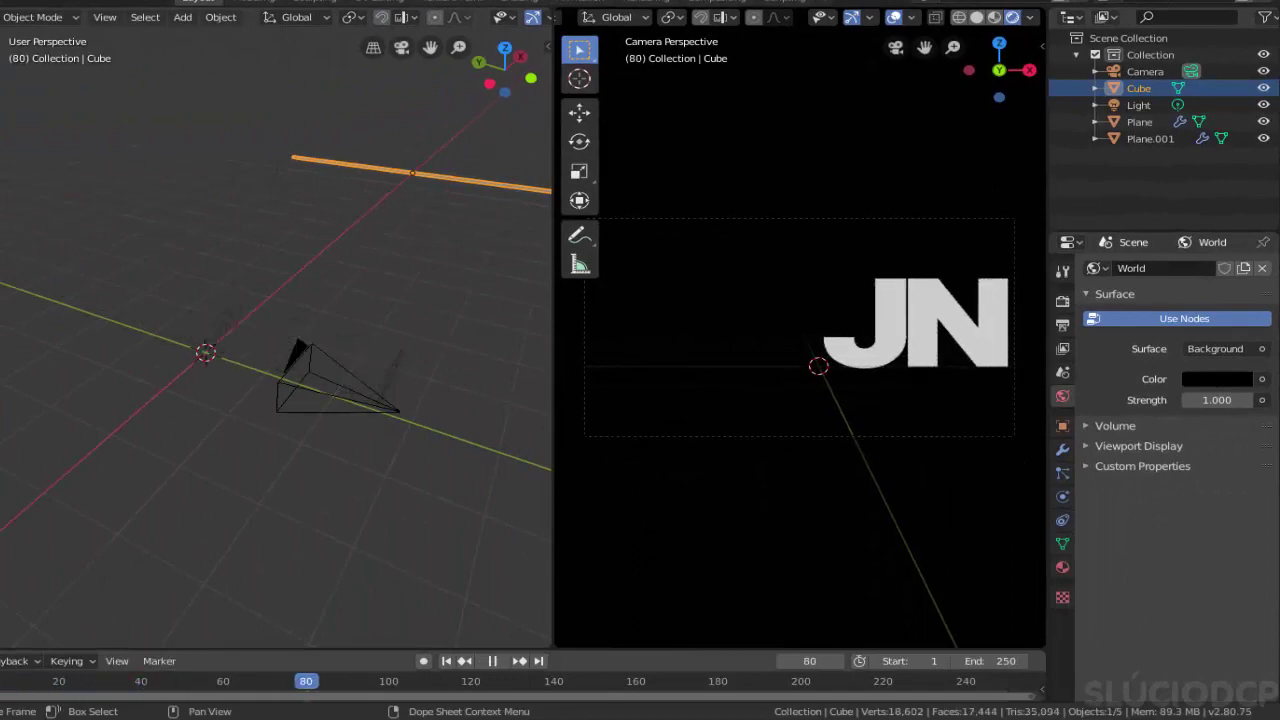
key("space")
key("space")
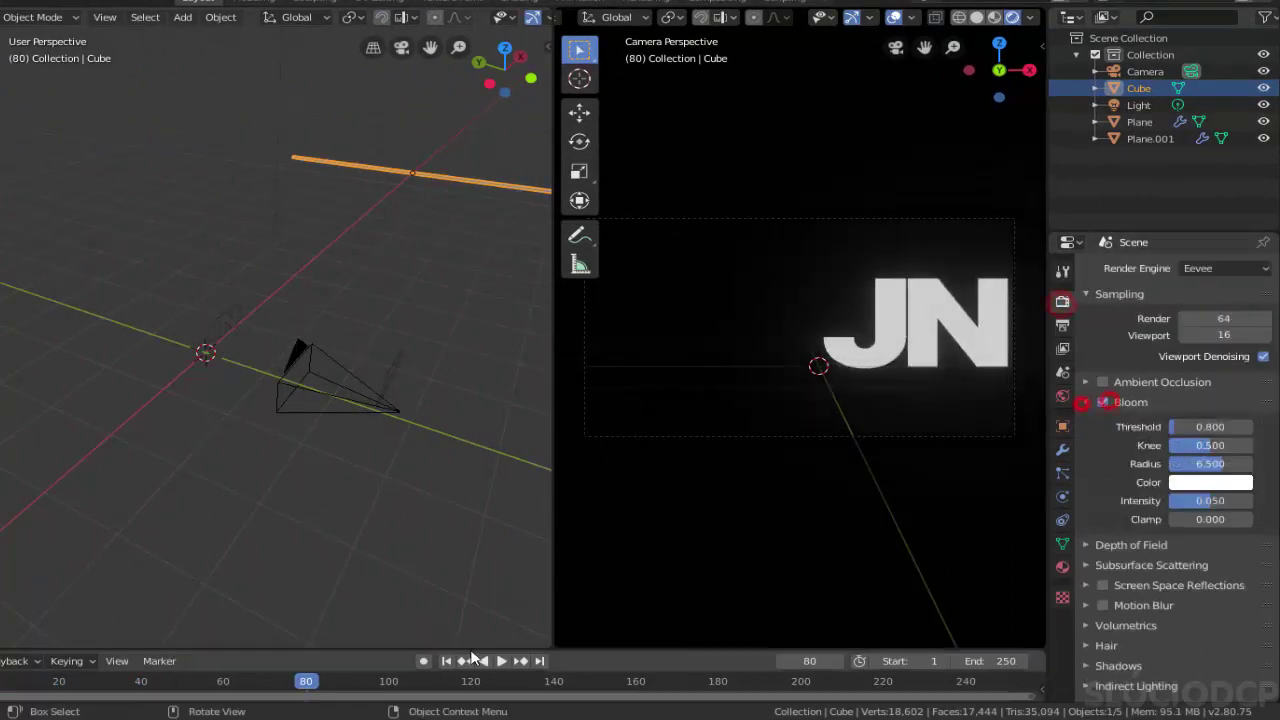